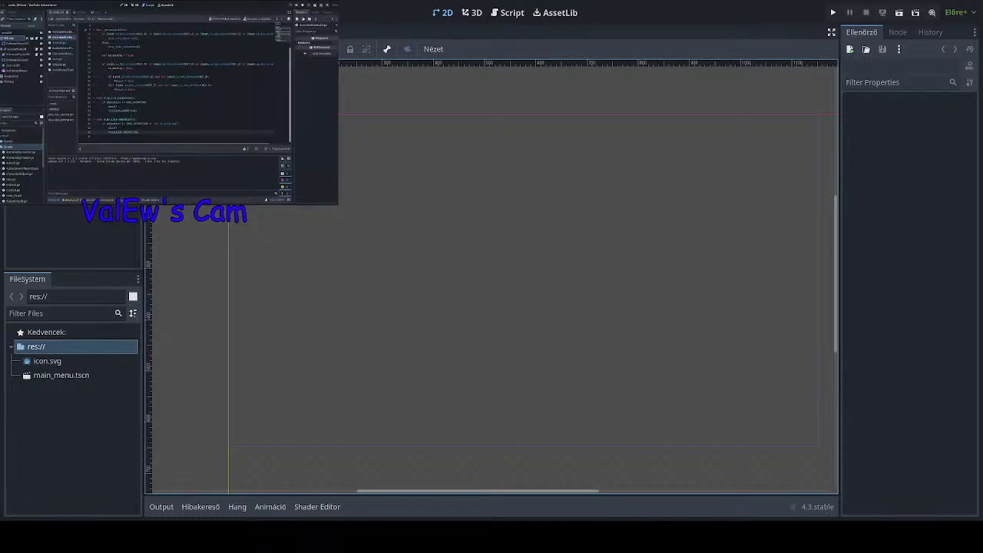
Add a Button node to the main menu scene.
key(ctrl+a)
text(button)
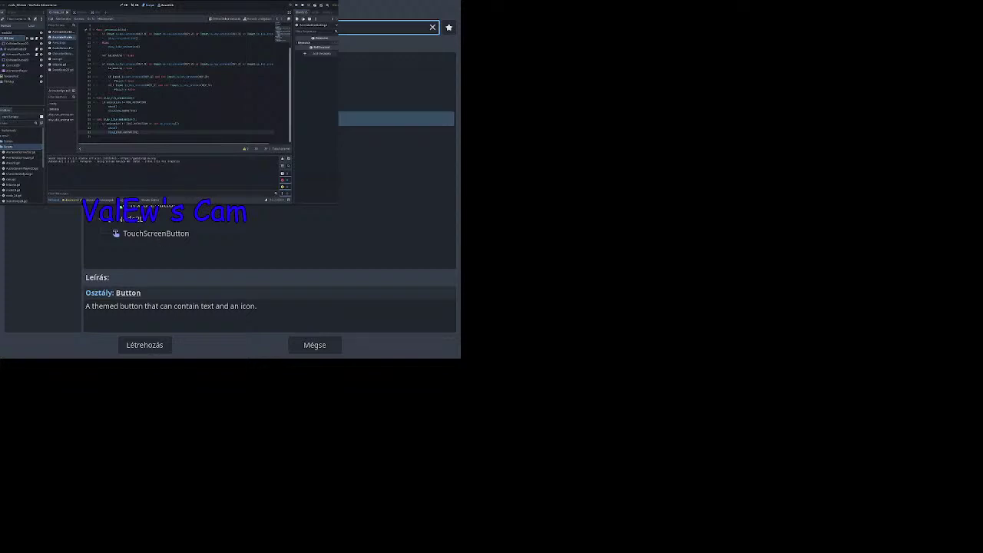
click(256, 254)
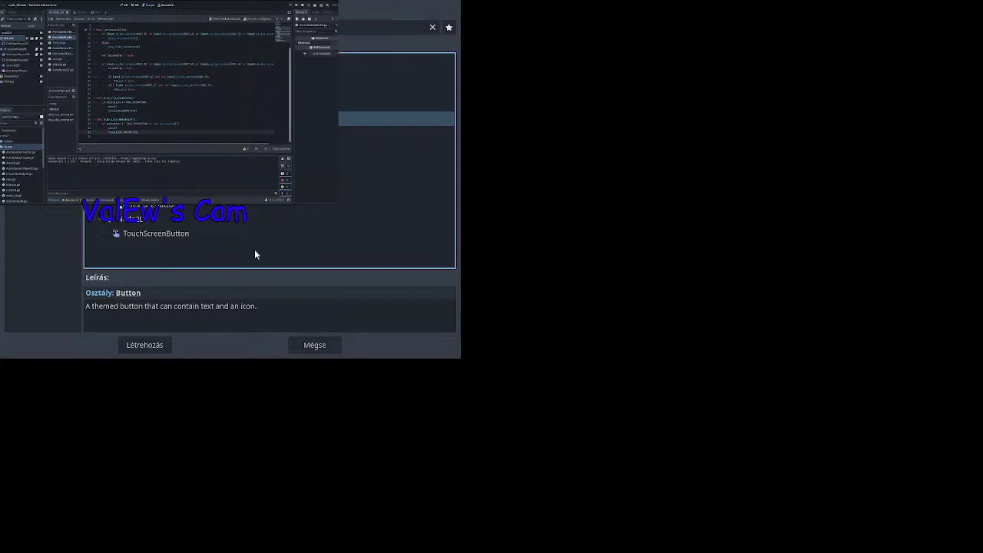
click(147, 347)
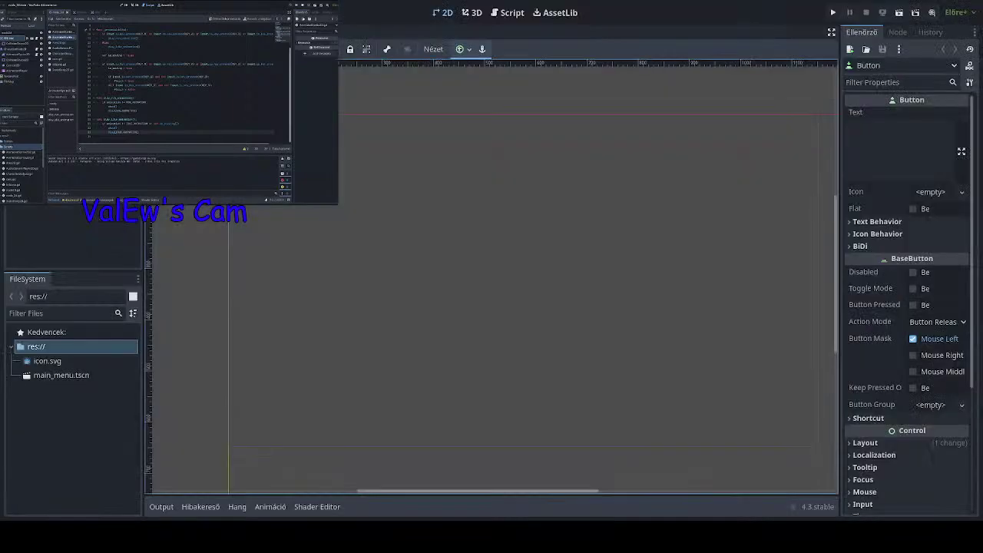
Enlarge the new button to a wide rectangle and center it within the menu area.
scroll(492, 276, up, 1)
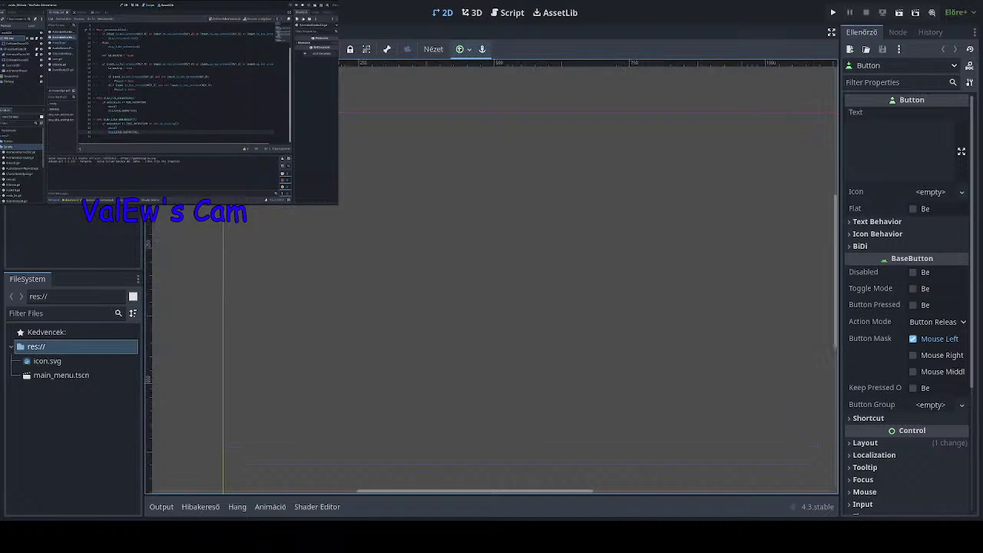
drag(229, 118, 426, 169)
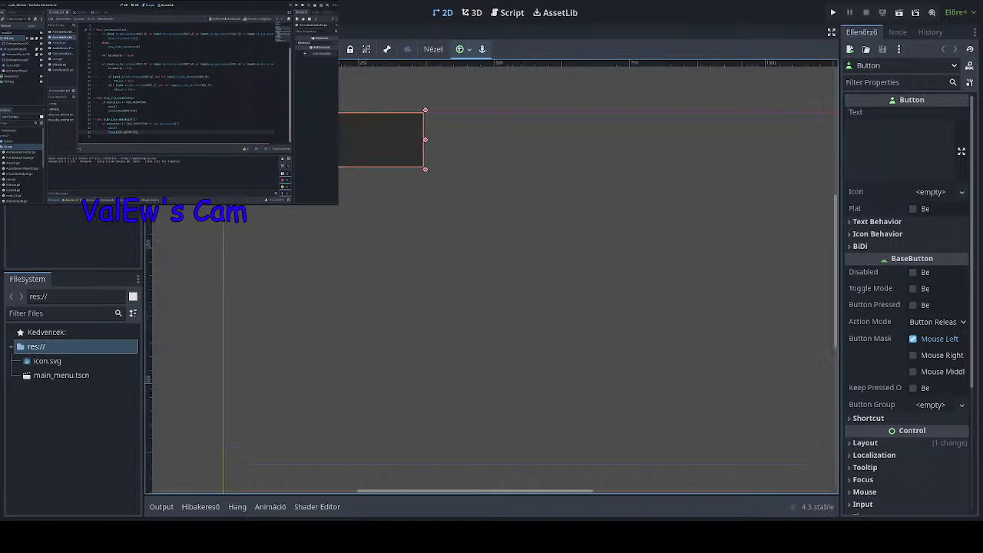
drag(312, 149, 572, 231)
click(464, 51)
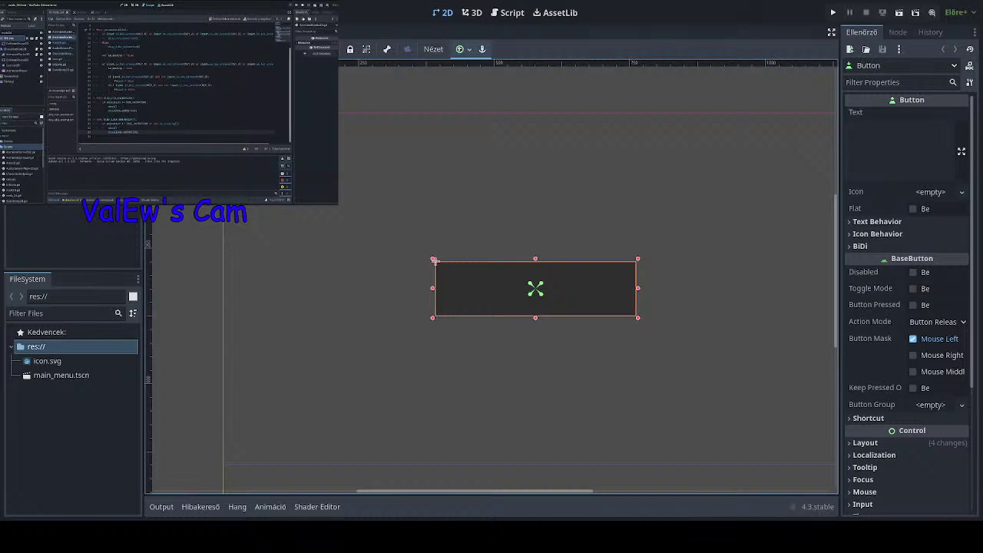
Resize the button to a slightly flatter wide rectangle and center it in the menu area again.
click(902, 131)
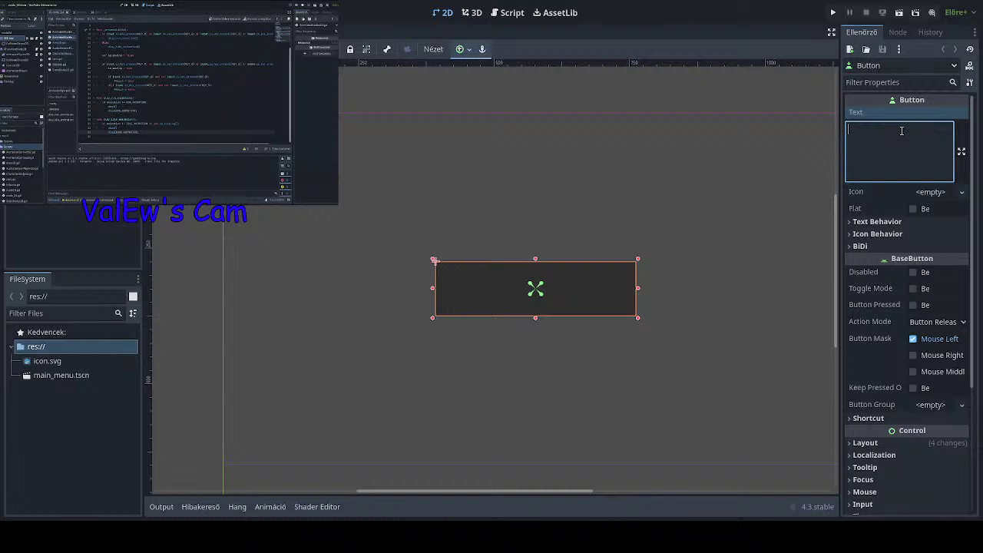
click(747, 125)
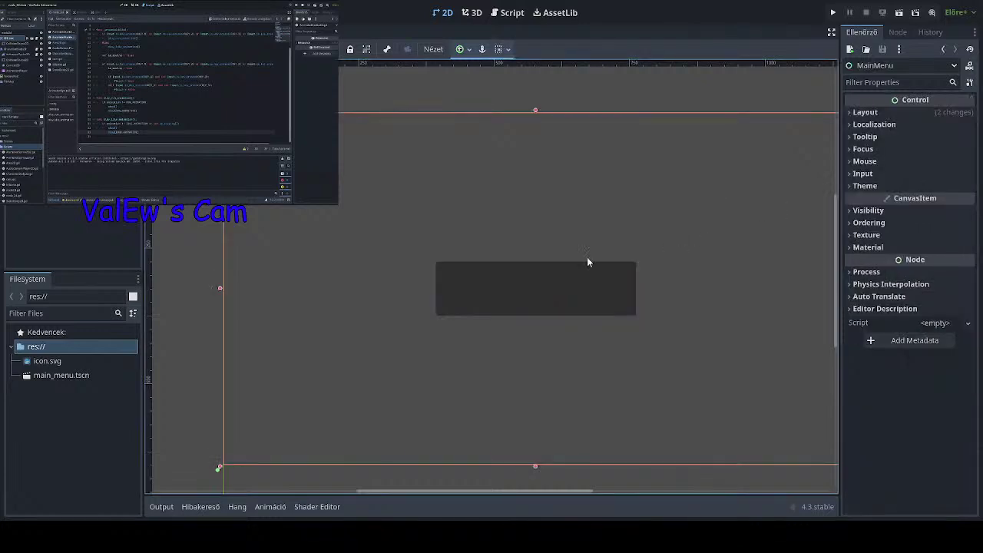
click(567, 276)
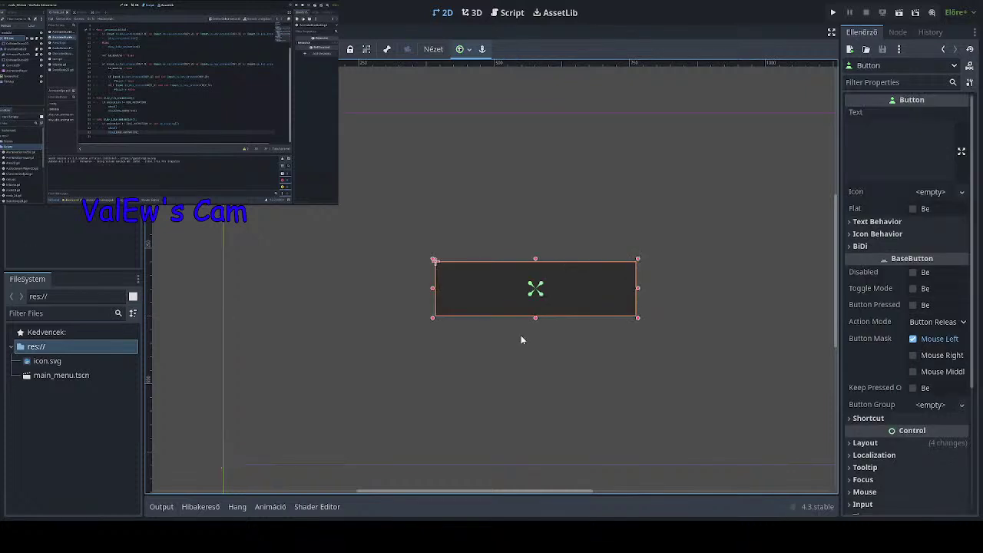
drag(637, 318, 600, 322)
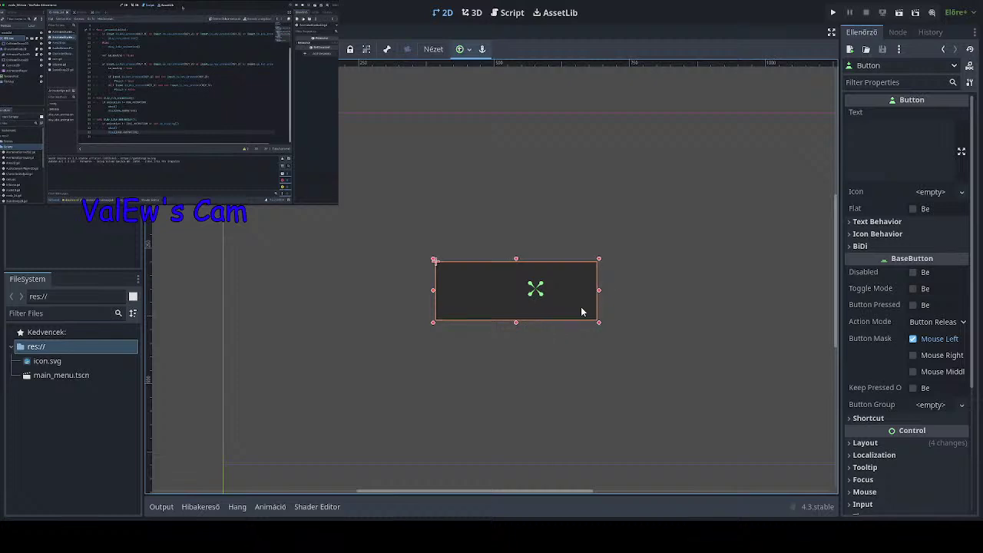
drag(555, 297, 564, 299)
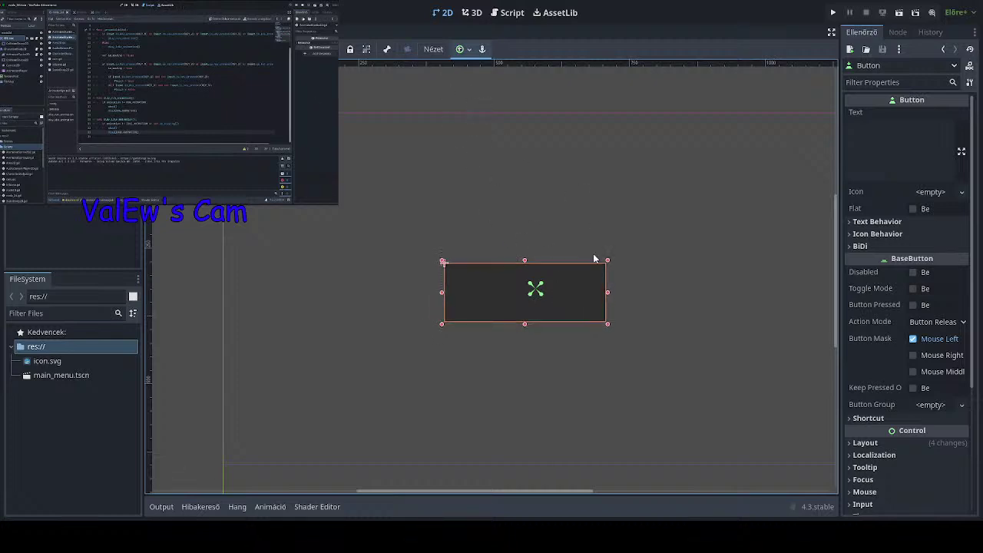
drag(608, 325, 649, 315)
click(464, 52)
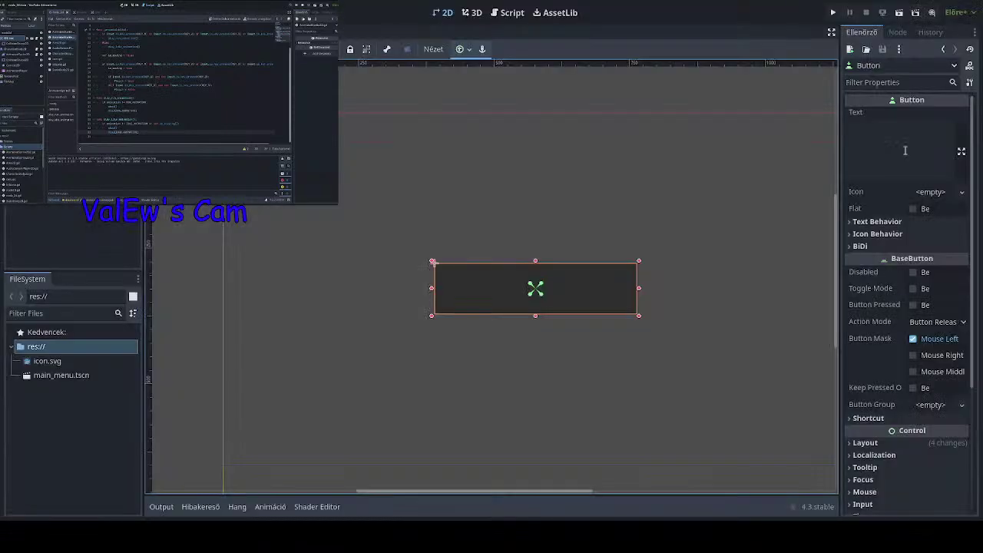
Set the button's text to "Játék".
click(905, 149)
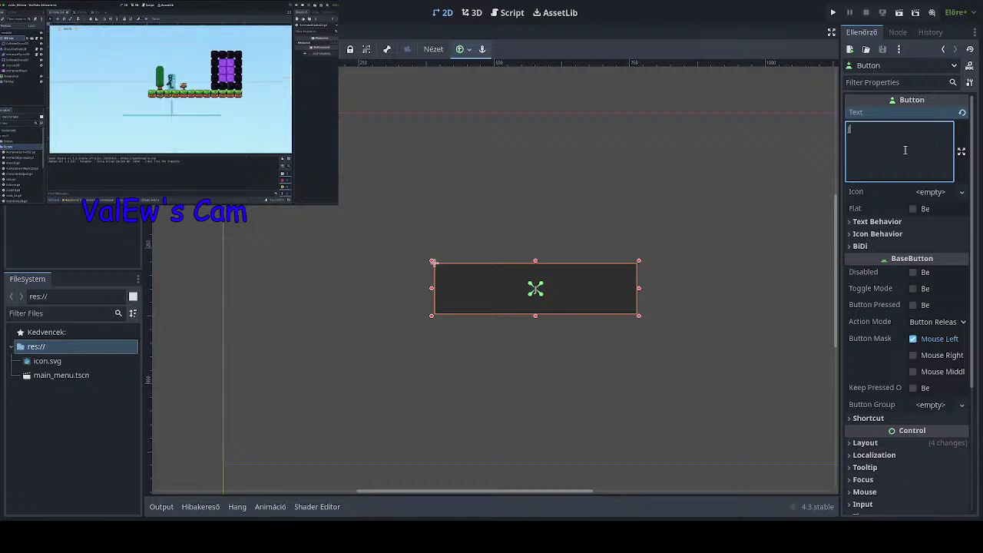
text(Ját)
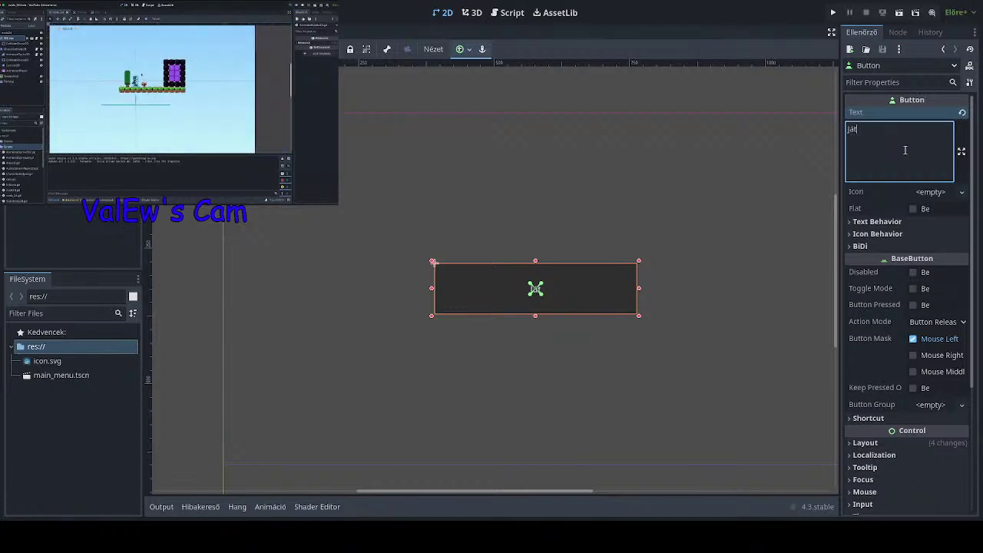
text(ék)
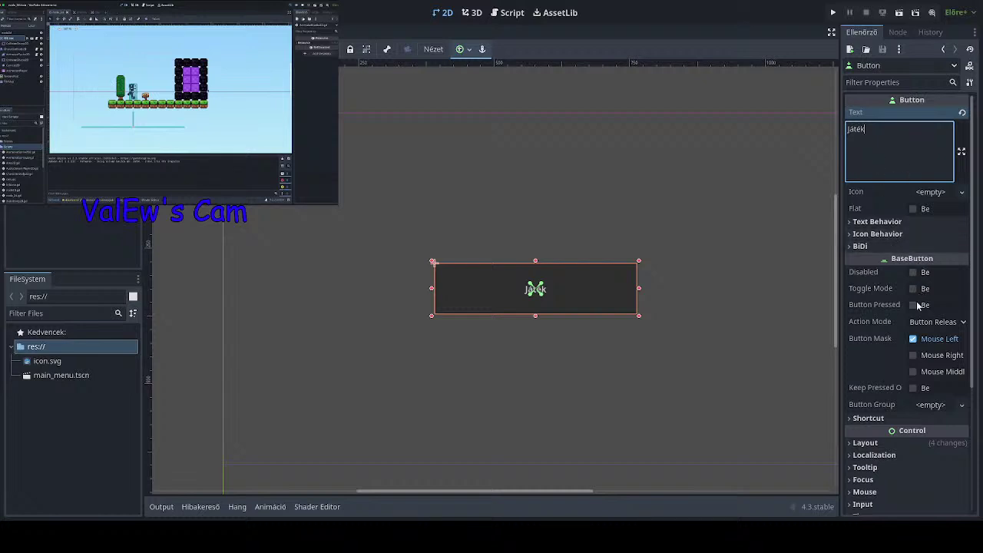
Look through the button's properties, including Text Behavior, Focus and Shortcut, for a text size setting.
scroll(894, 303, down, 5)
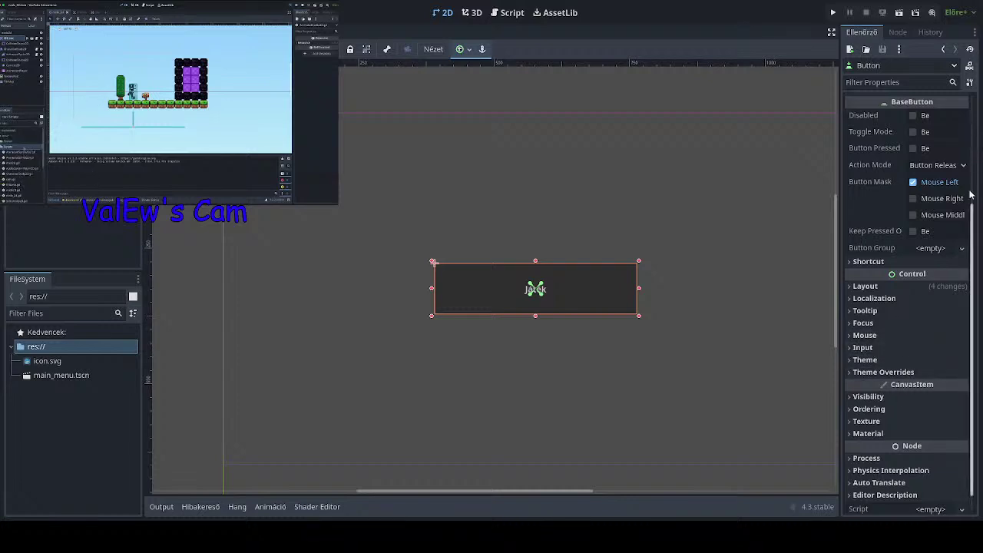
scroll(906, 305, up, 5)
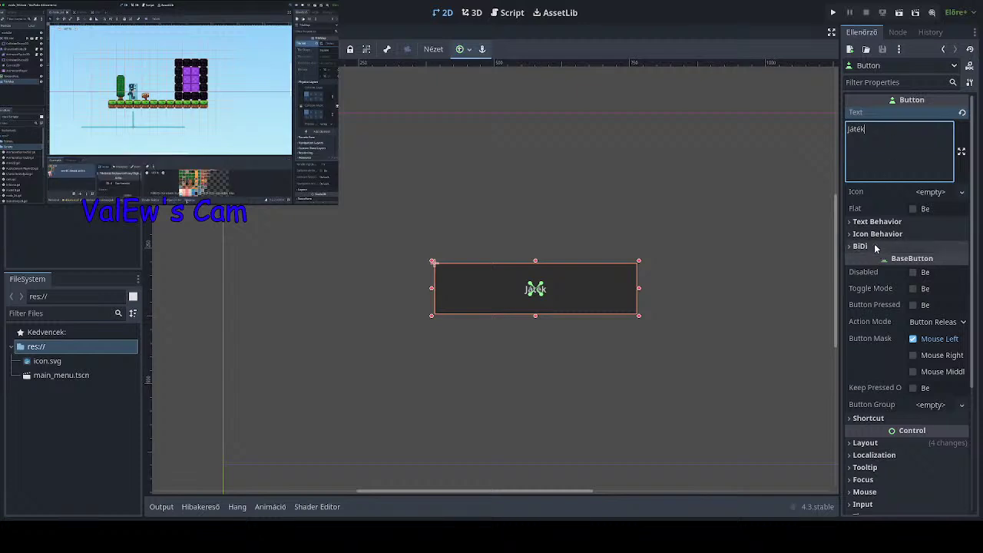
click(856, 225)
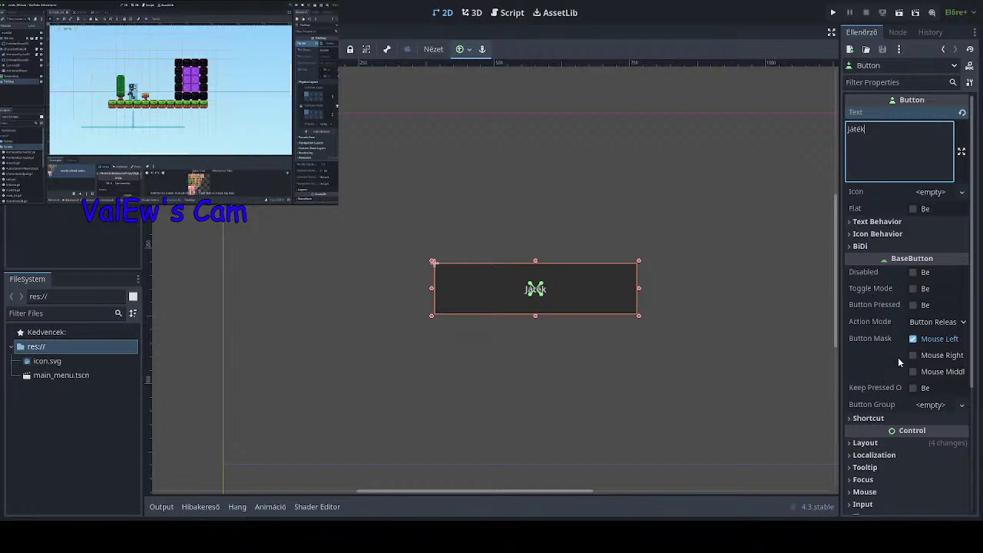
scroll(895, 369, down, 3)
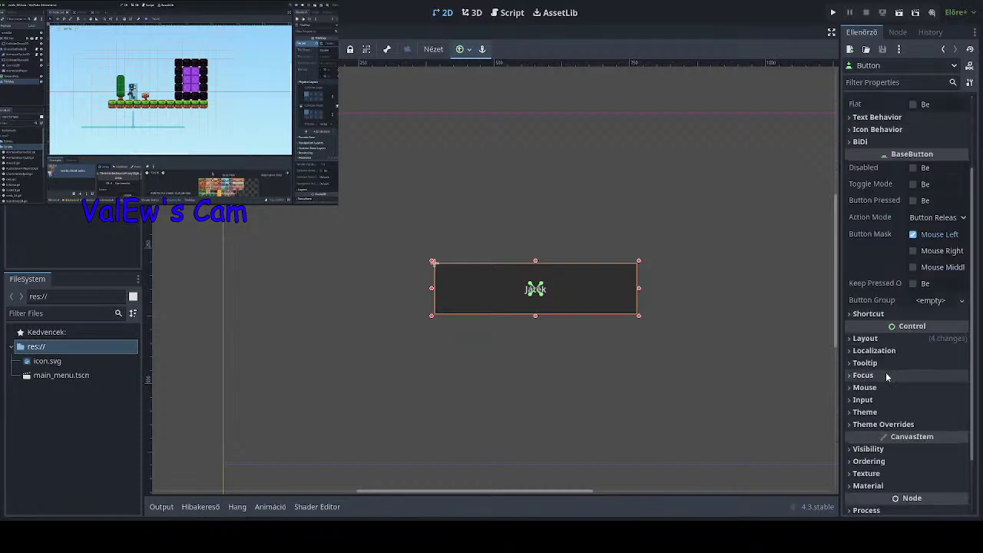
click(886, 374)
click(853, 375)
scroll(854, 375, down, 2)
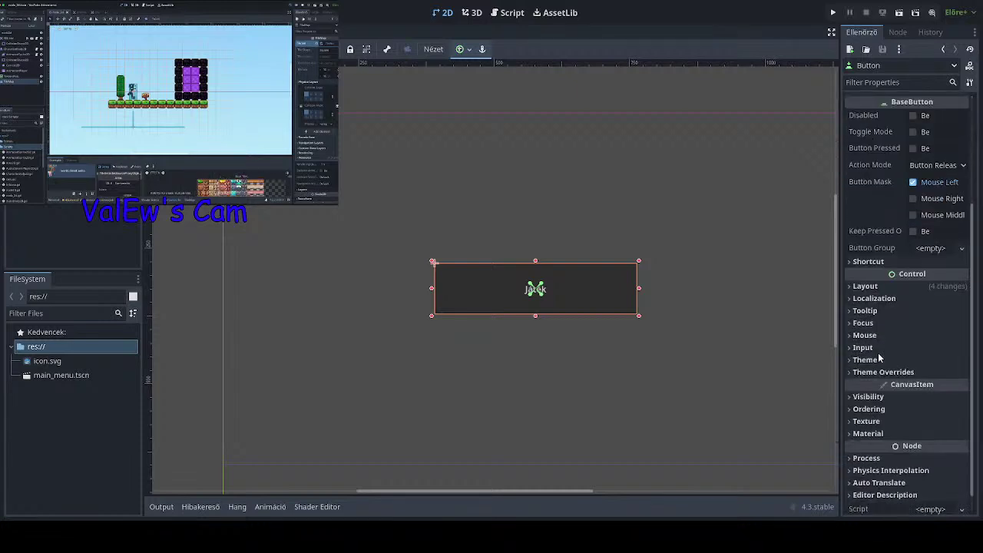
click(851, 263)
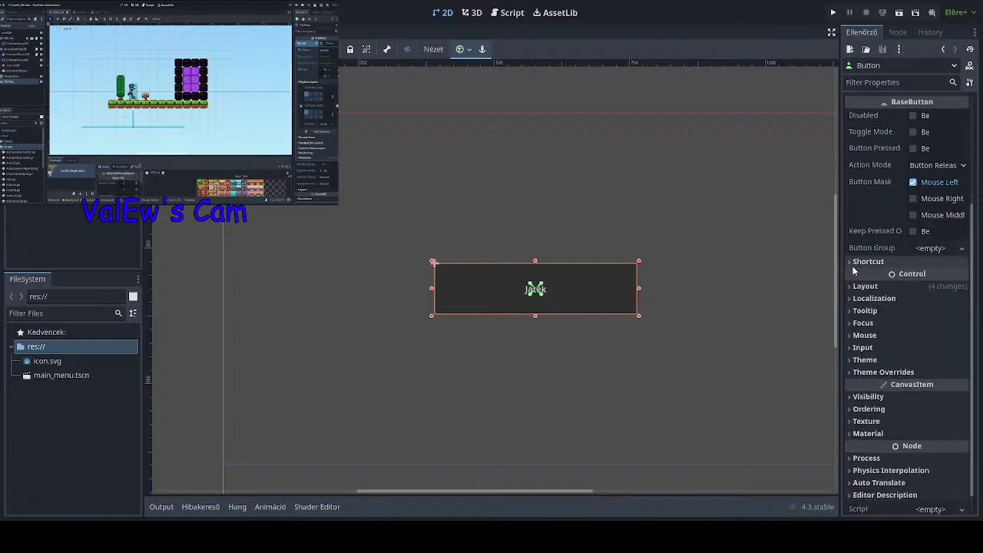
click(852, 263)
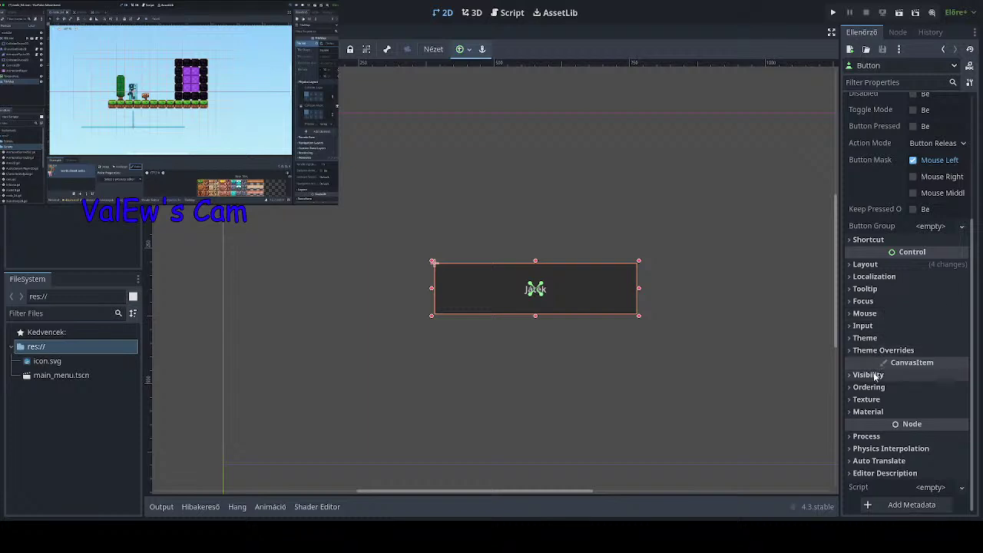
scroll(873, 381, up, 7)
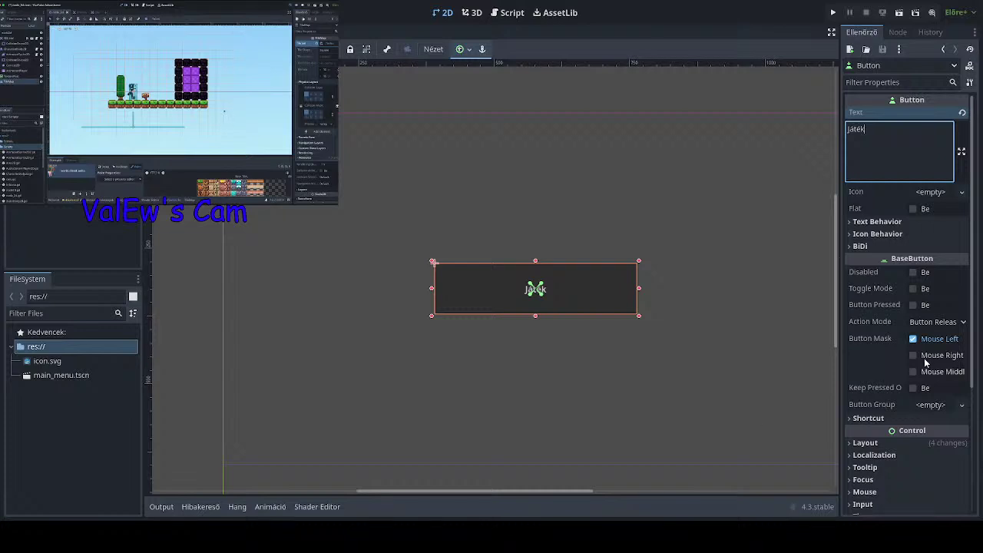
Expand the Font Sizes settings in the button's Theme Overrides.
scroll(865, 411, down, 3)
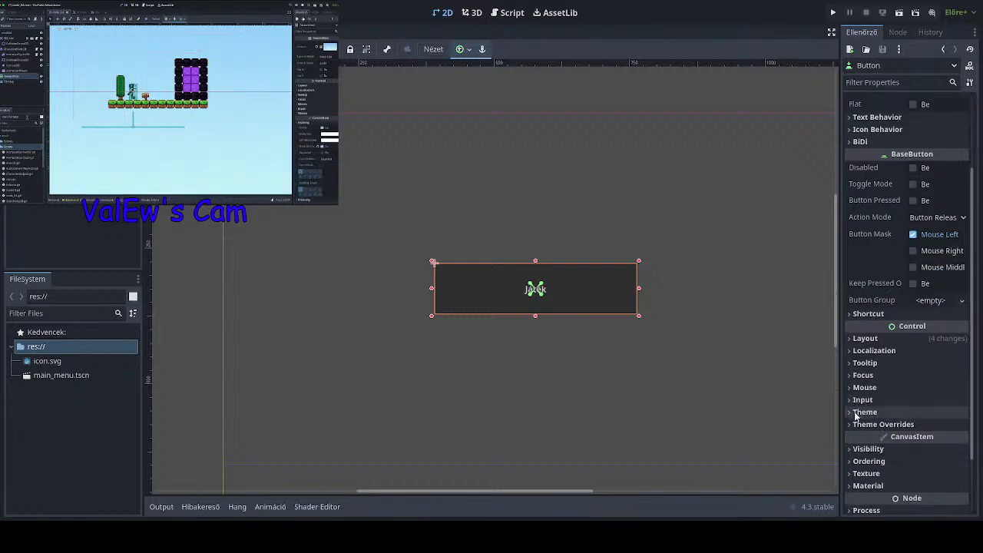
click(861, 411)
click(860, 412)
click(859, 424)
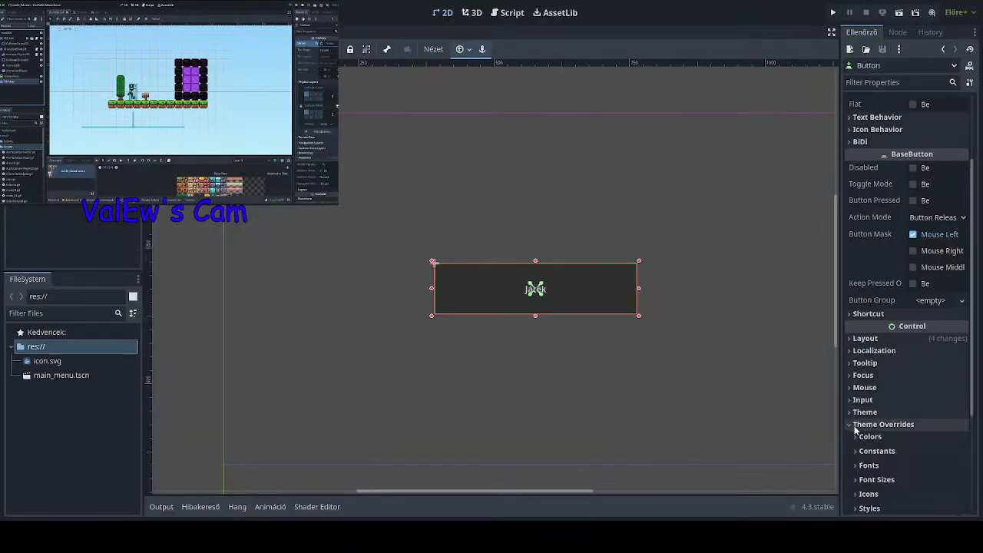
scroll(859, 407, down, 3)
click(876, 375)
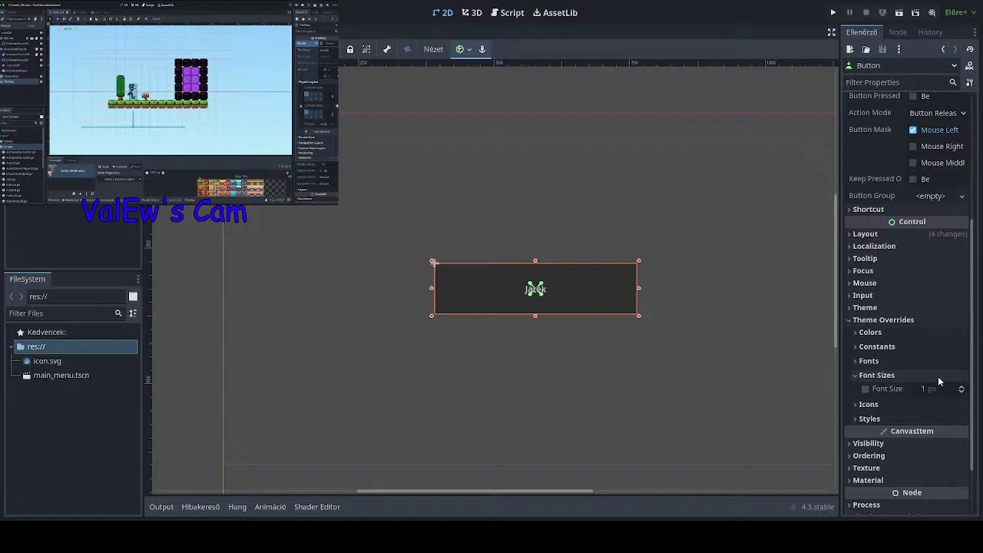
Try a font size override of 10 px on the button.
click(925, 389)
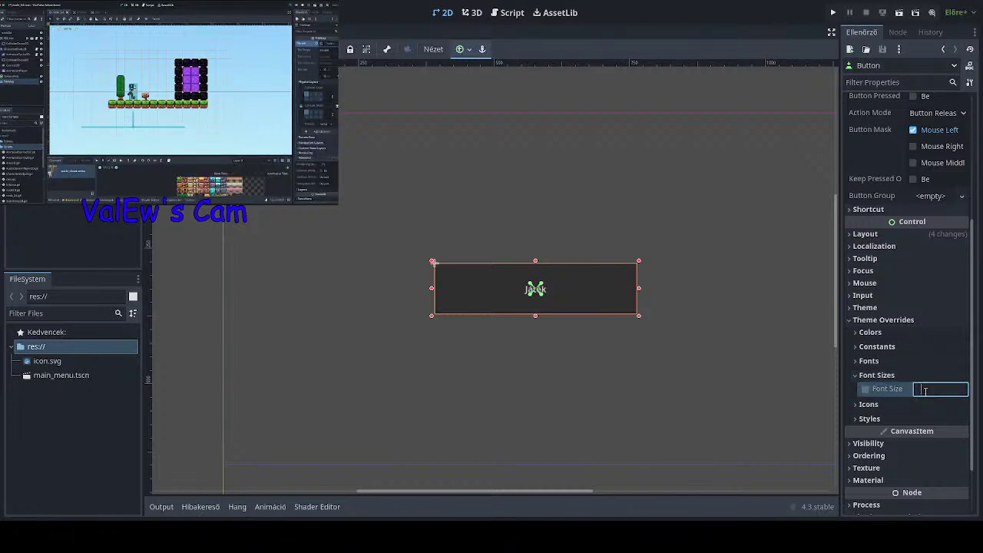
text(1)
key(Return)
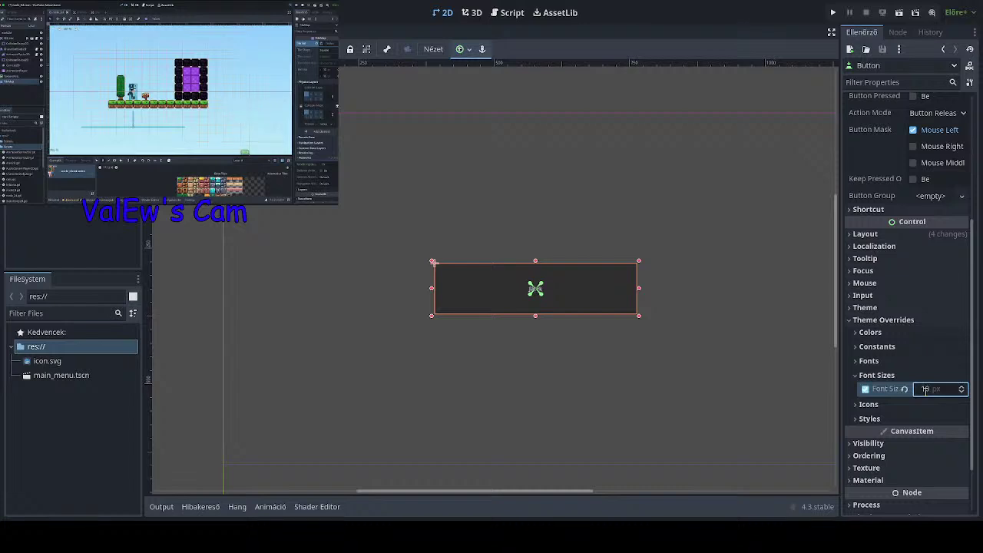
click(926, 389)
text(0)
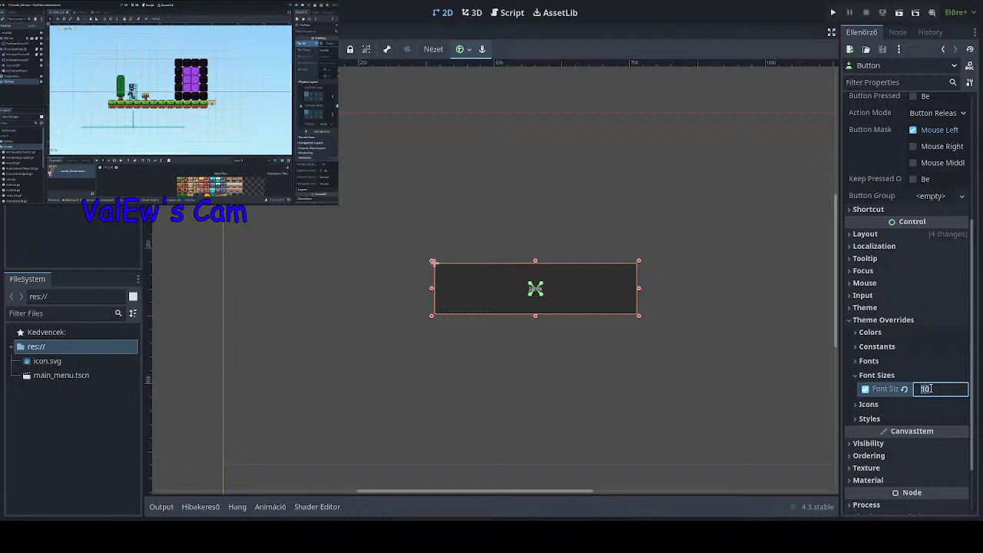
Try larger font sizes for the button's text, first 100 px and finally 30 px.
key(BackSpace)
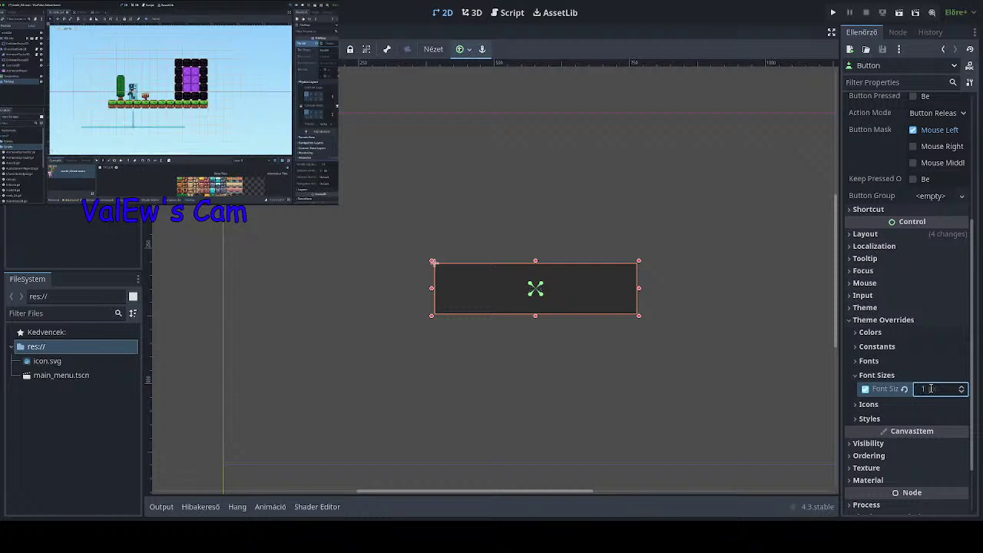
key(BackSpace)
text(1)
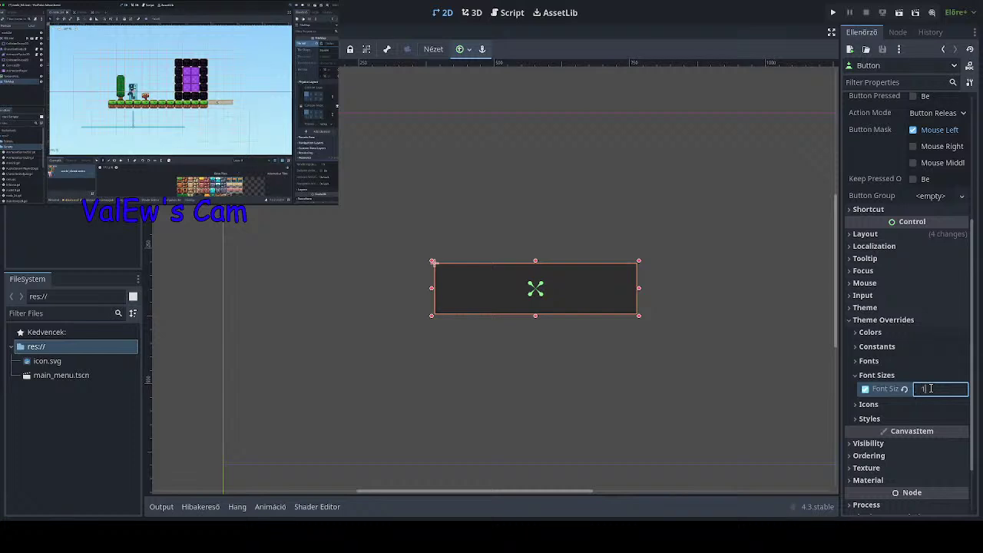
text(00)
key(Return)
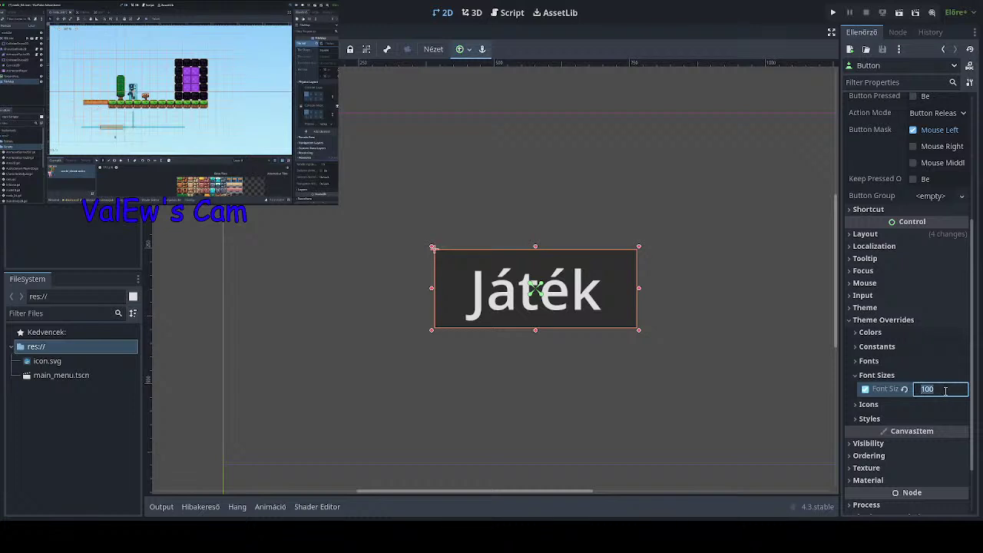
key(BackSpace)
text(30)
key(Return)
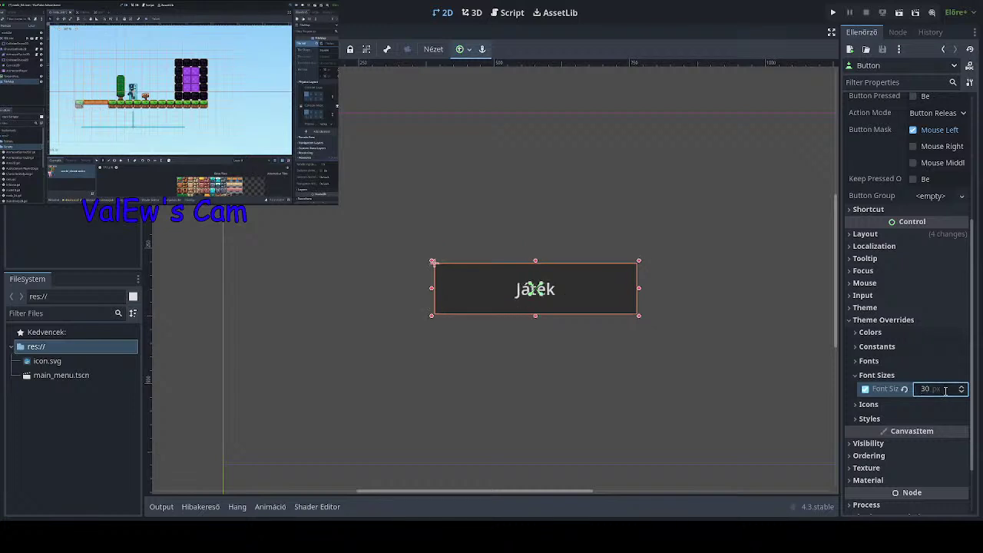
Set the button's font size override to 40 px.
double_click(946, 391)
key(BackSpace)
text(400)
key(BackSpace)
key(Return)
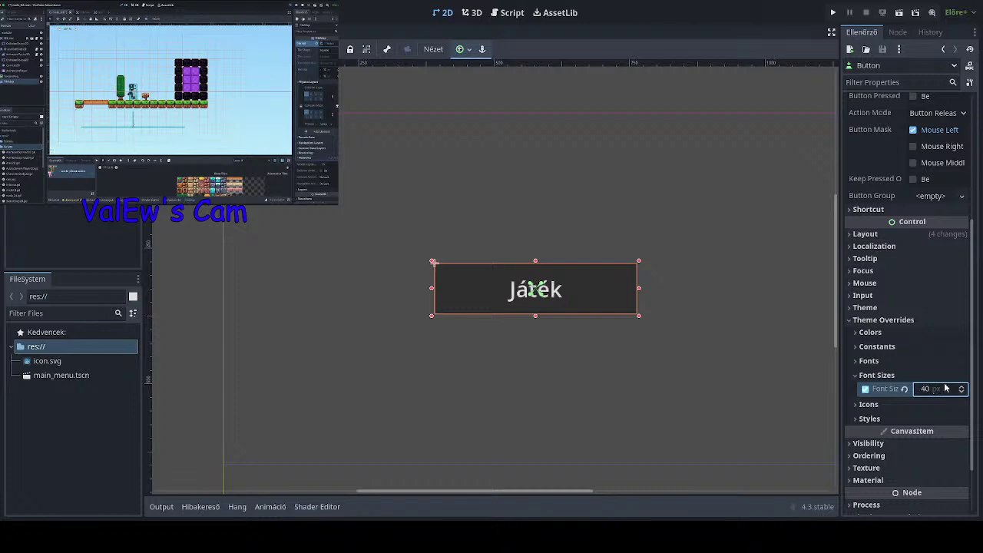
click(900, 361)
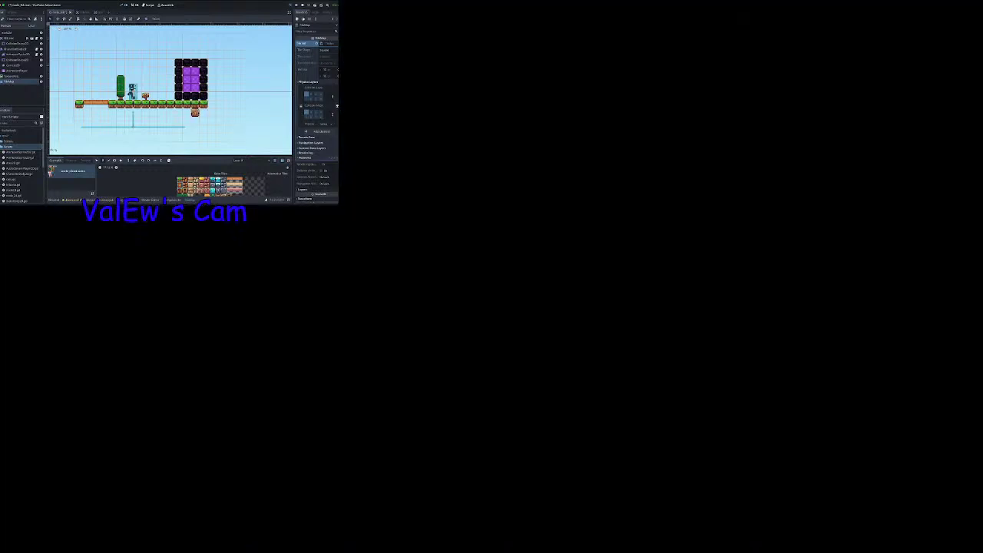
drag(195, 113, 110, 112)
click(79, 112)
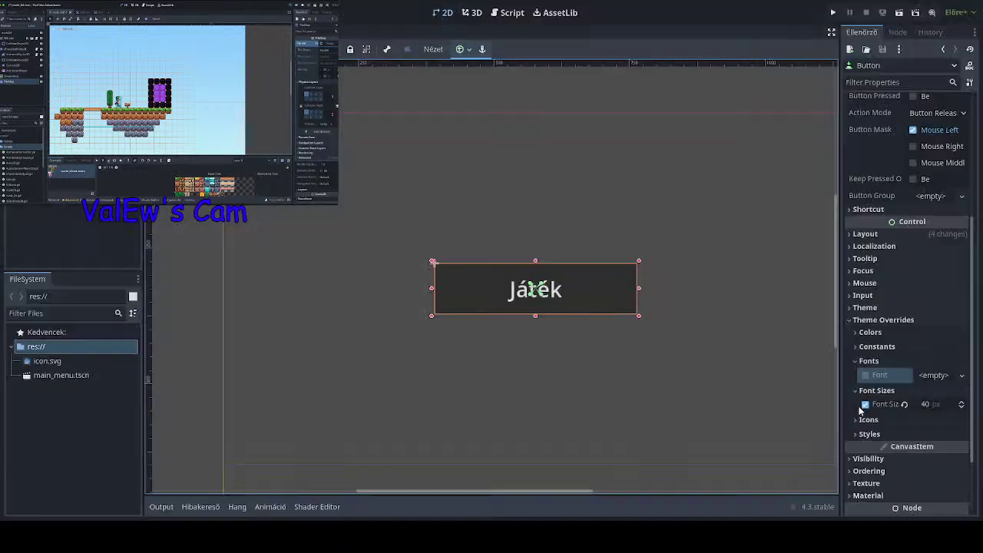
Expand the Styles section of the button's theme overrides and assign a new StyleBoxFlat to the Focus style.
click(861, 335)
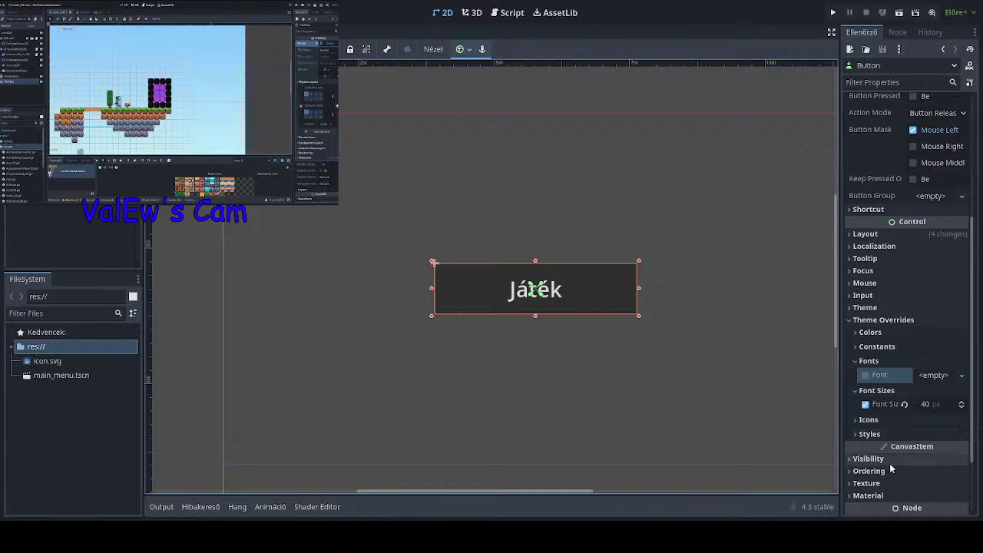
click(870, 435)
scroll(886, 432, down, 1)
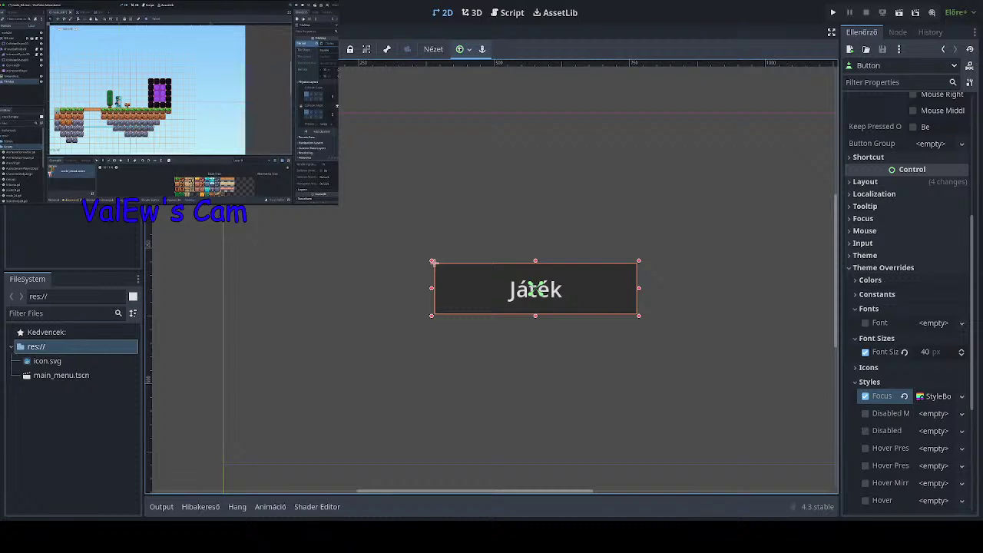
scroll(945, 397, down, 5)
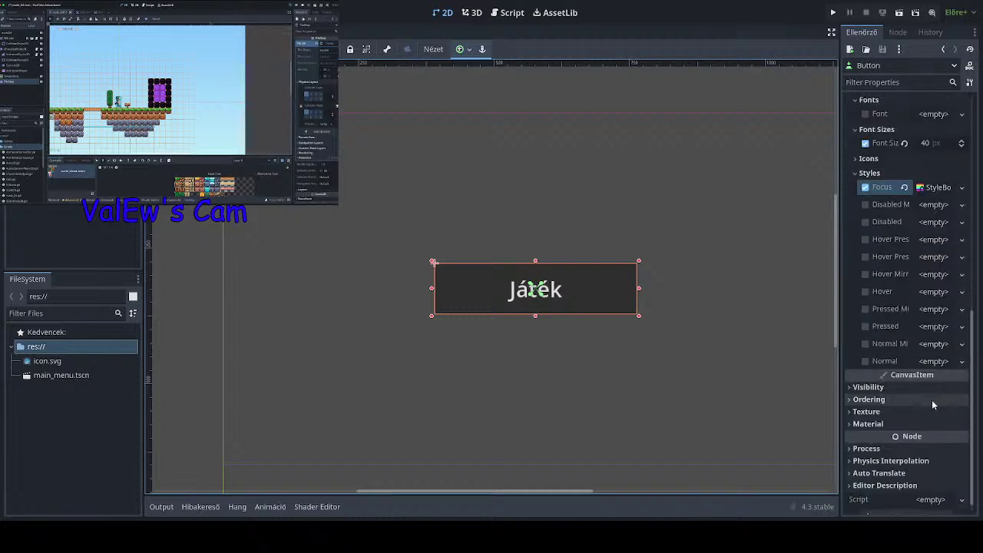
scroll(927, 380, up, 4)
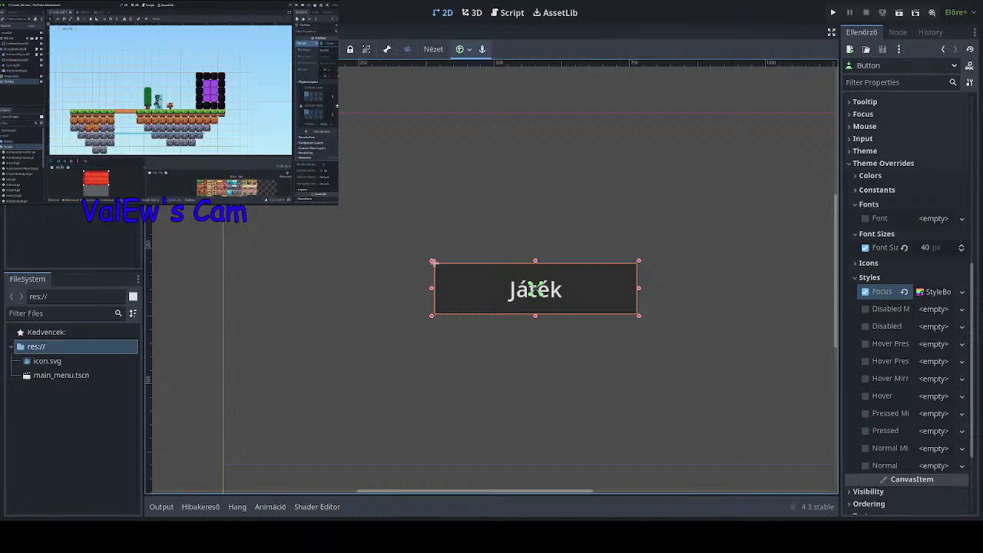
Open the button's Focus style box and set its background color to white (ffffff).
click(937, 292)
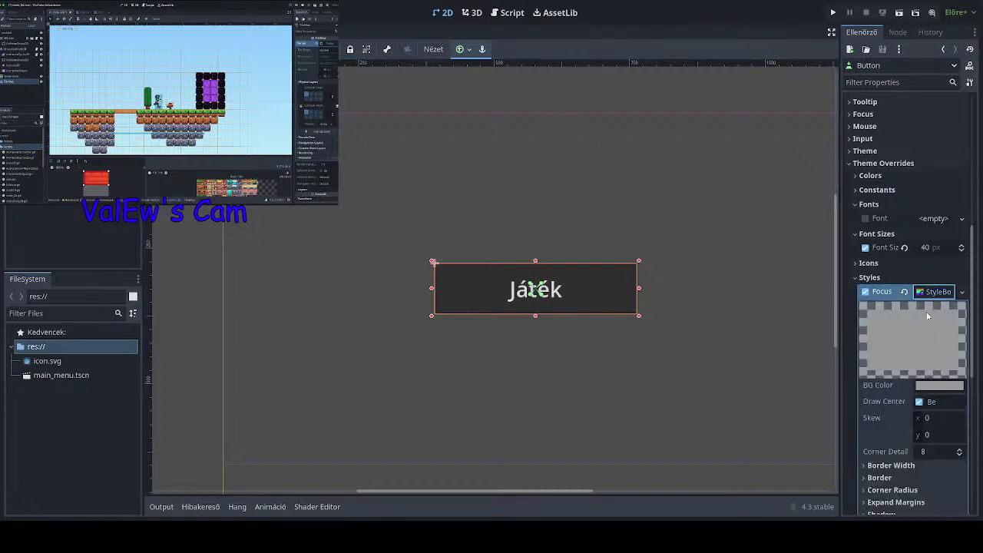
click(938, 385)
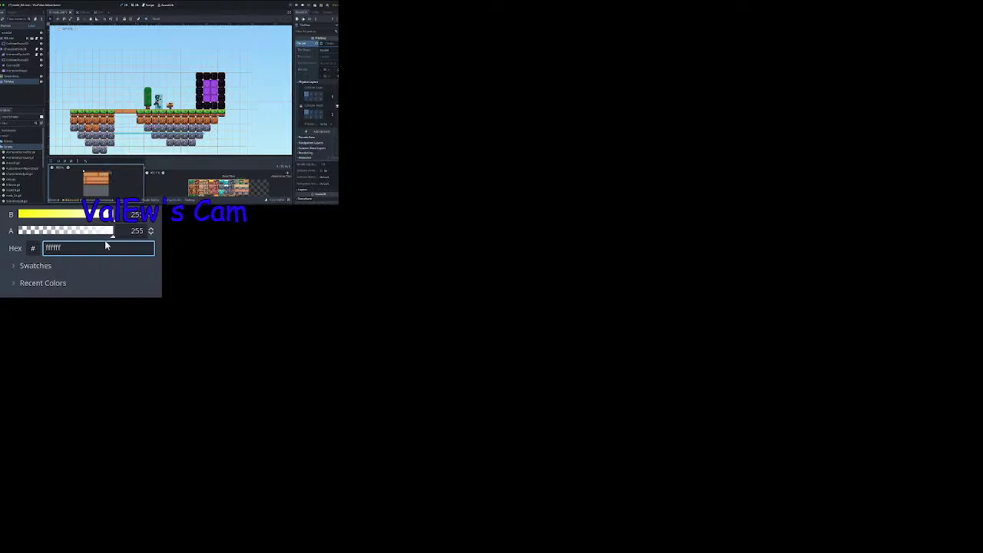
click(104, 282)
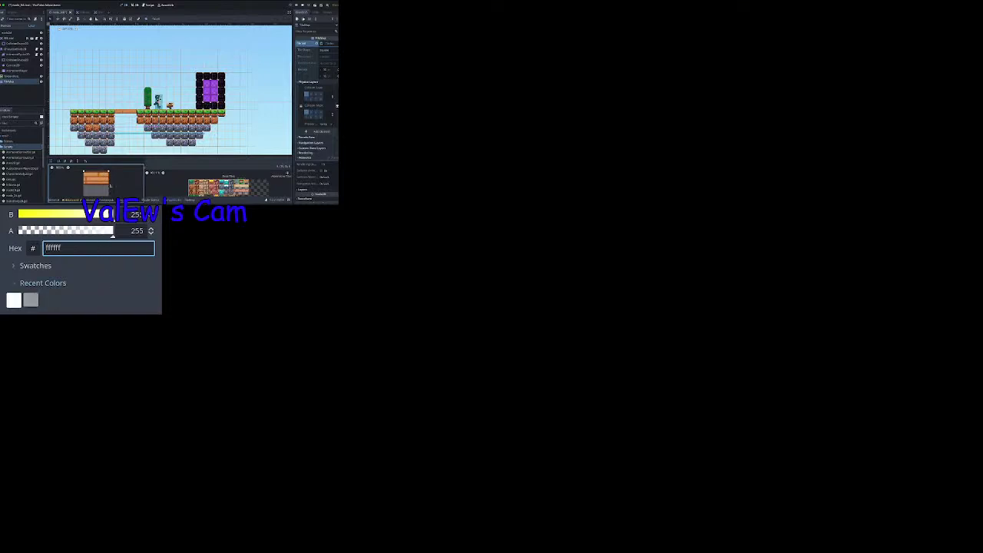
click(55, 281)
click(50, 162)
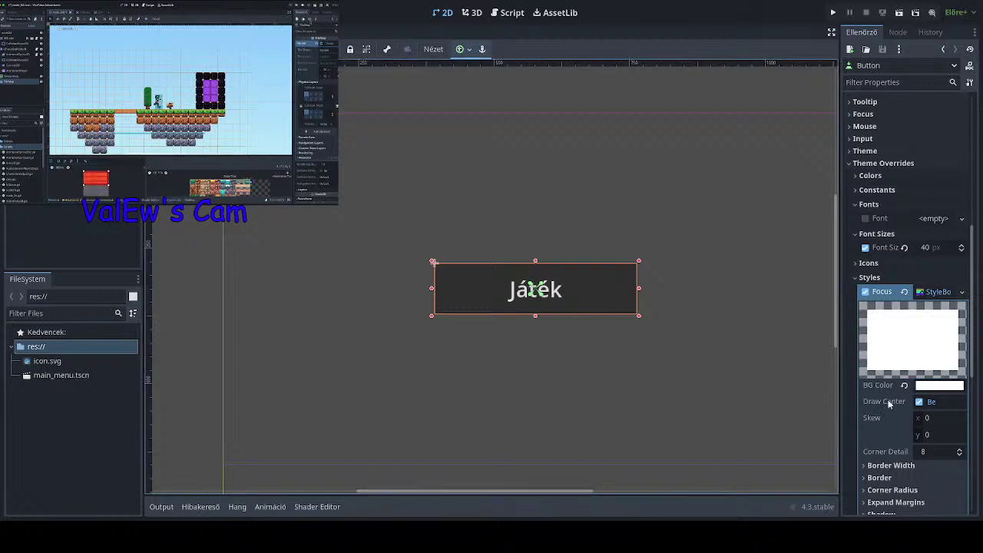
scroll(890, 405, down, 3)
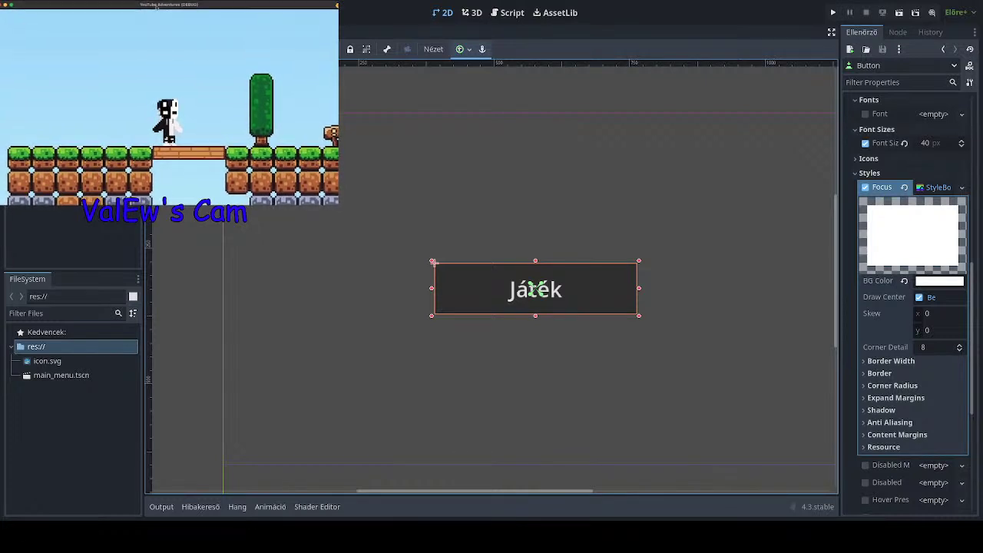
key(Right)
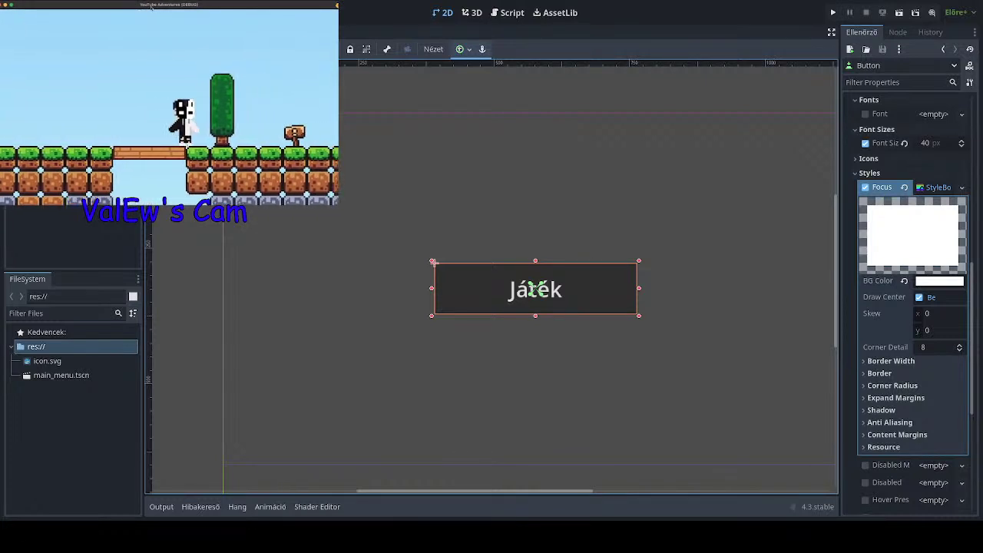
key(Left)
key(space)
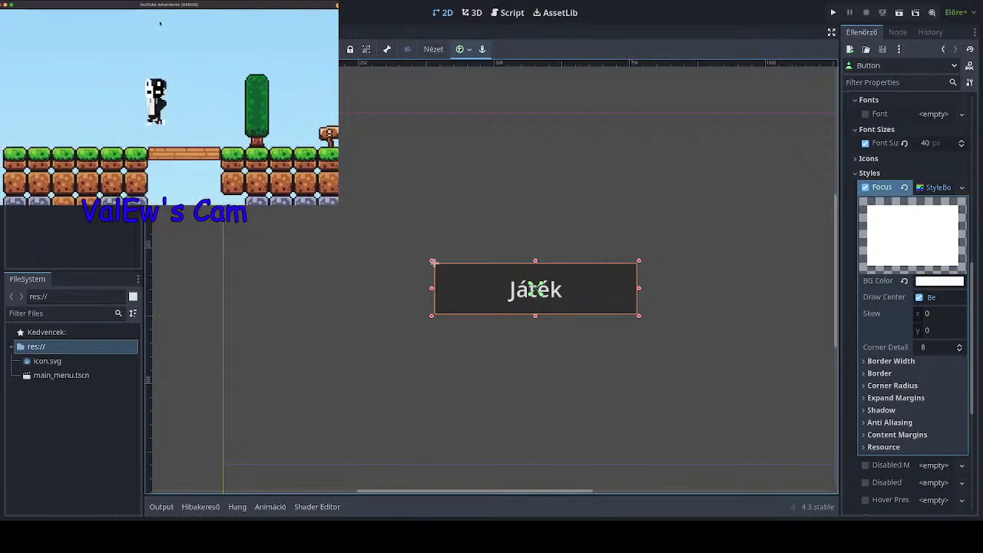
key(Left)
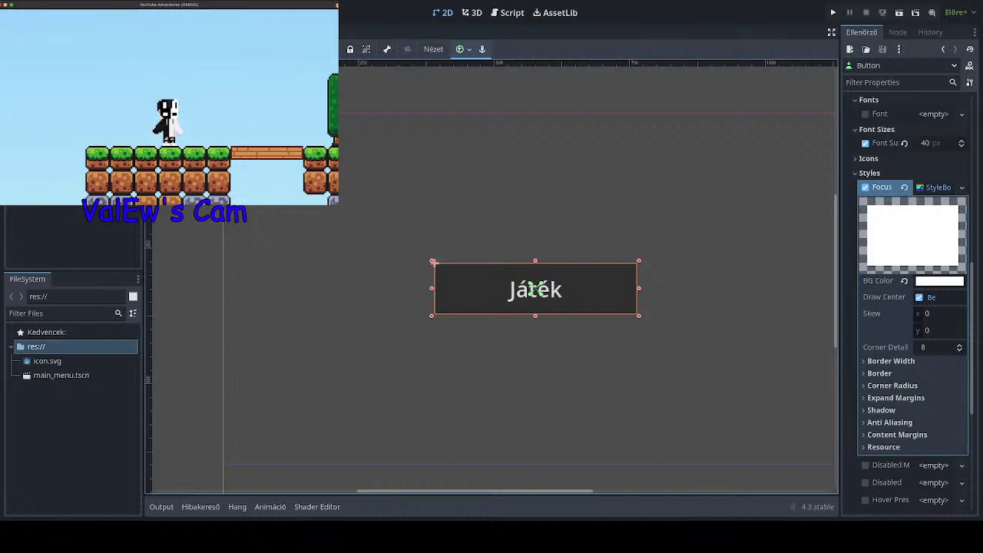
key(super+Tab)
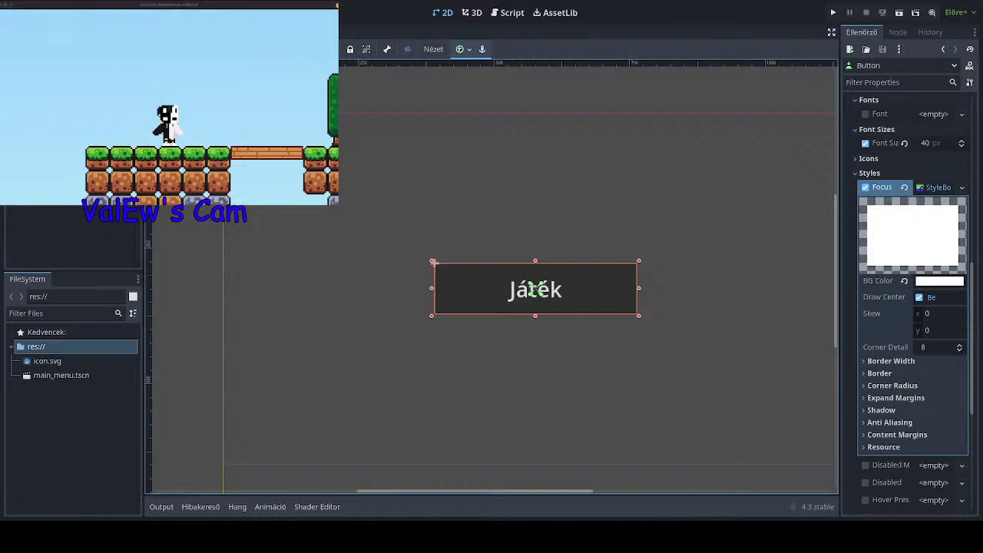
key(super+Tab)
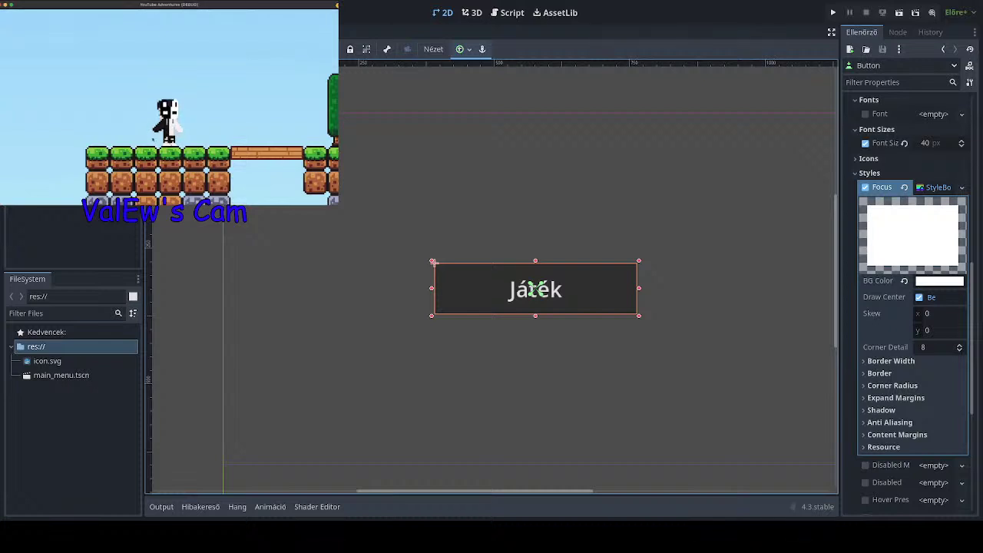
Expand the Focus style box's Corner Radius settings and set the top-left radius to 16 px.
click(896, 386)
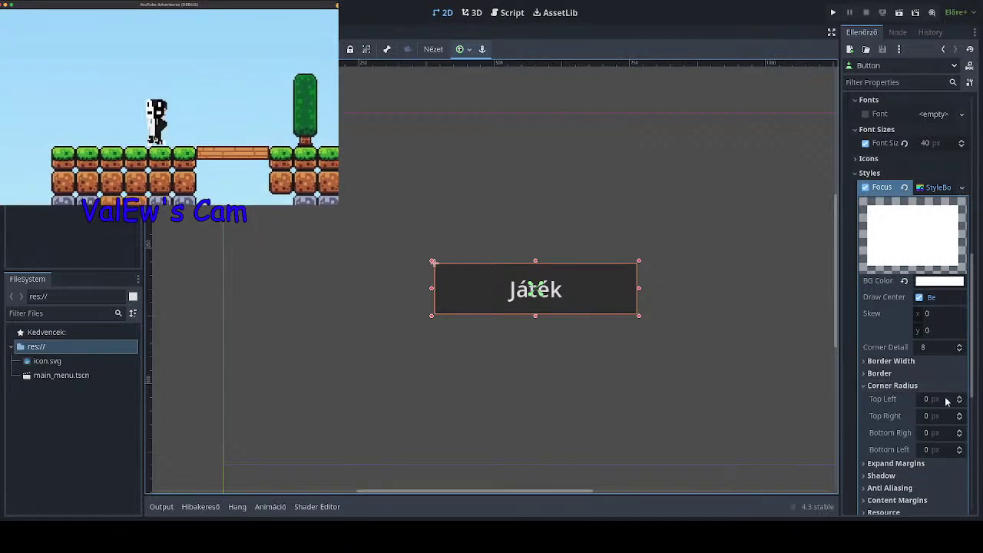
text(1024)
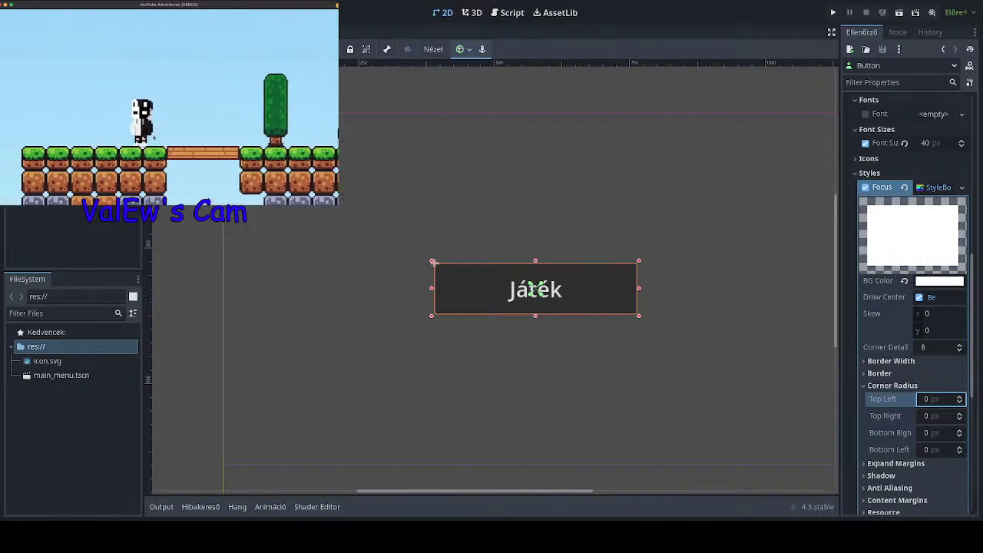
key(Return)
drag(934, 399, 700, 282)
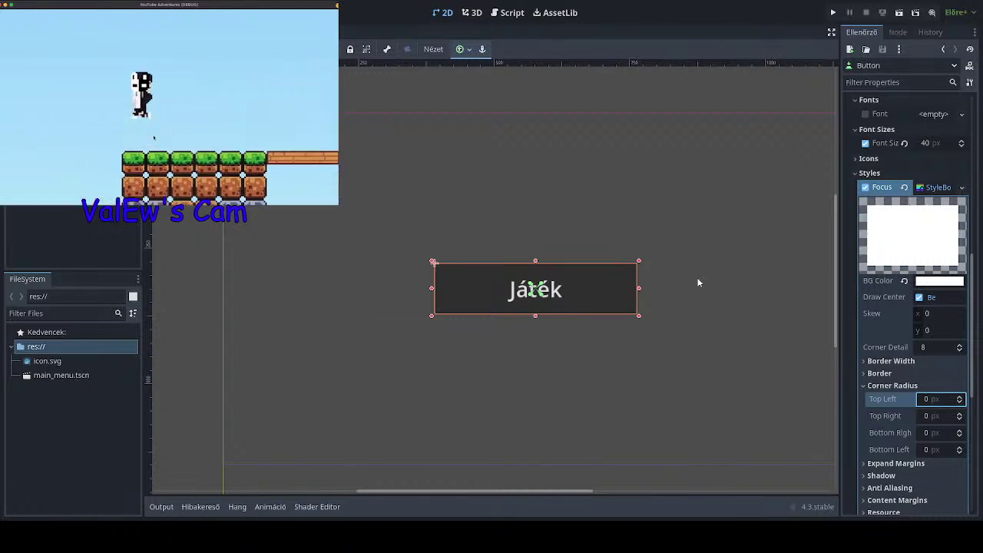
click(930, 399)
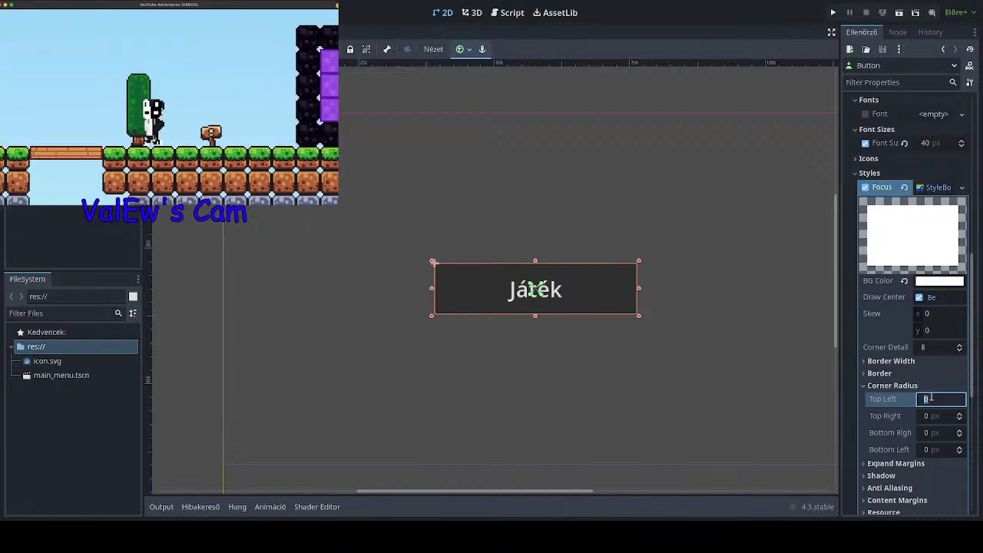
text(16)
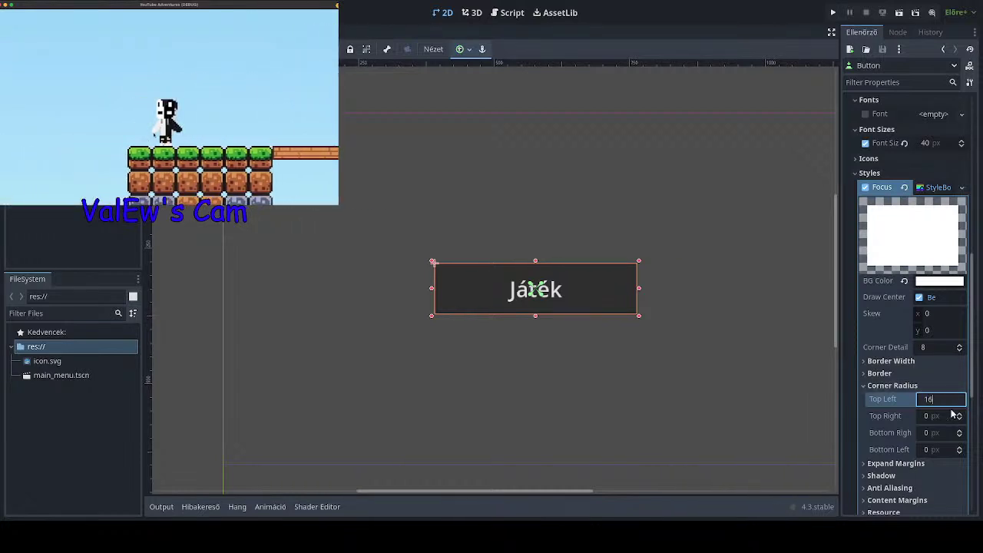
key(Return)
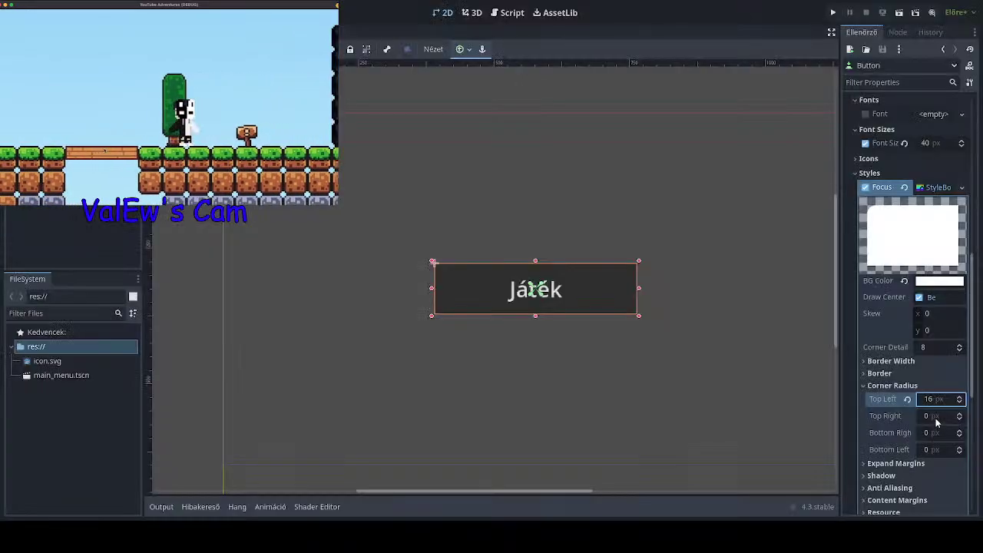
Set the Focus style box's top-right, bottom-right and bottom-left corner radii to 16 px each.
click(933, 416)
text(16)
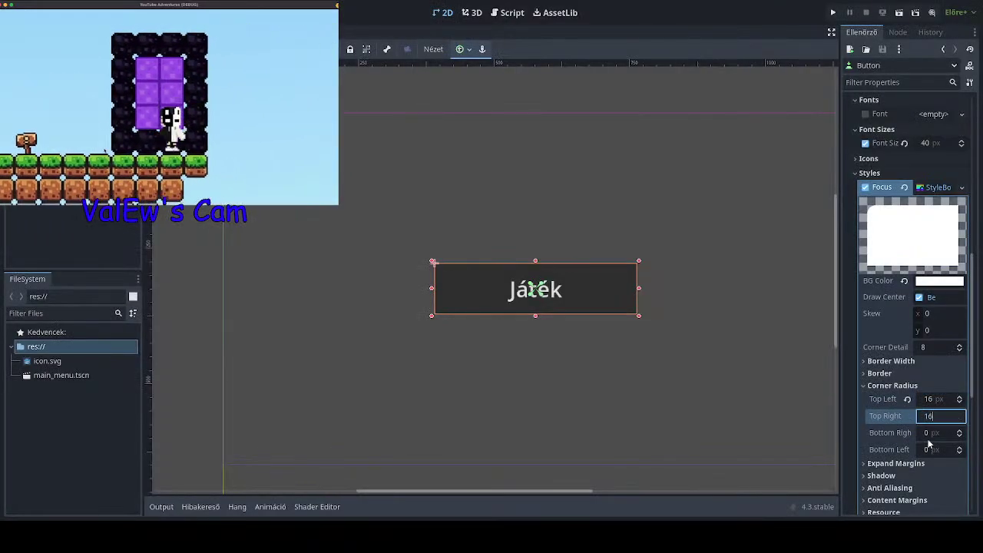
click(931, 432)
text(16)
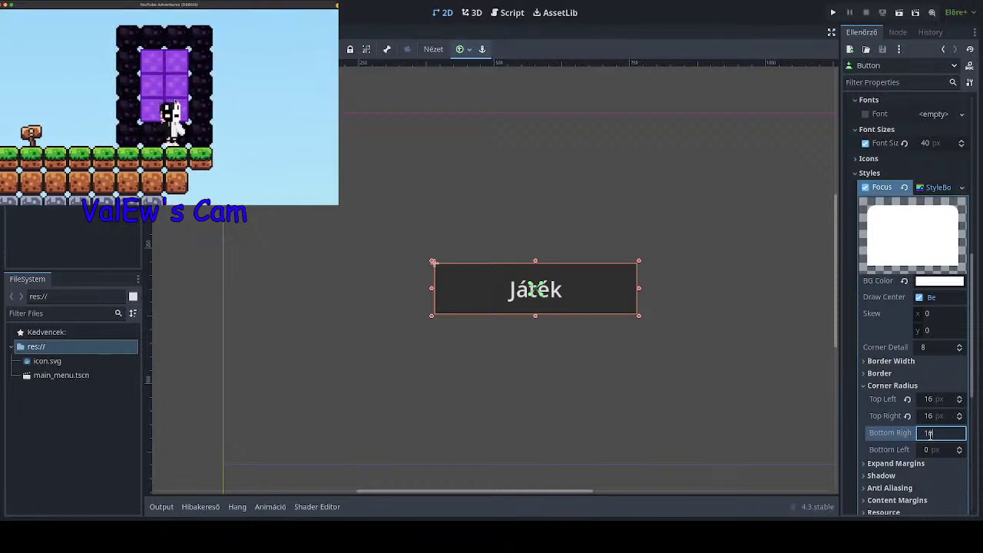
click(933, 449)
text(16)
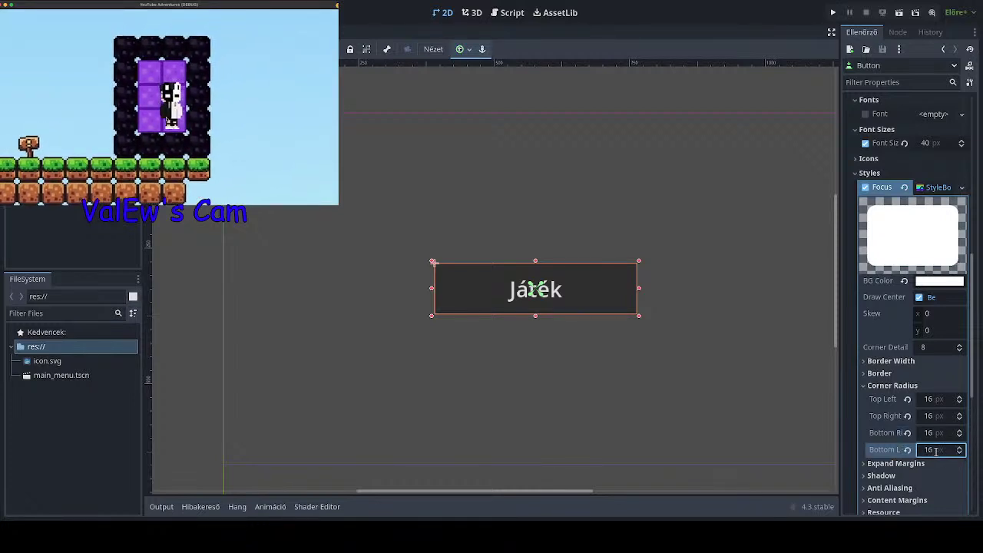
click(673, 181)
Reselect the "Játék" button and set its texture filter to Nearest.
scroll(635, 215, up, 5)
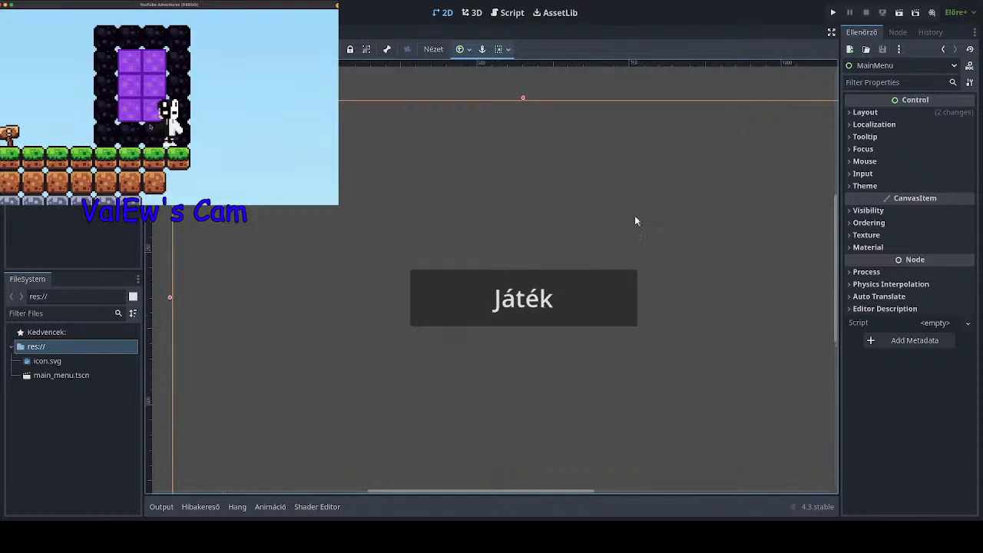
scroll(640, 315, down, 4)
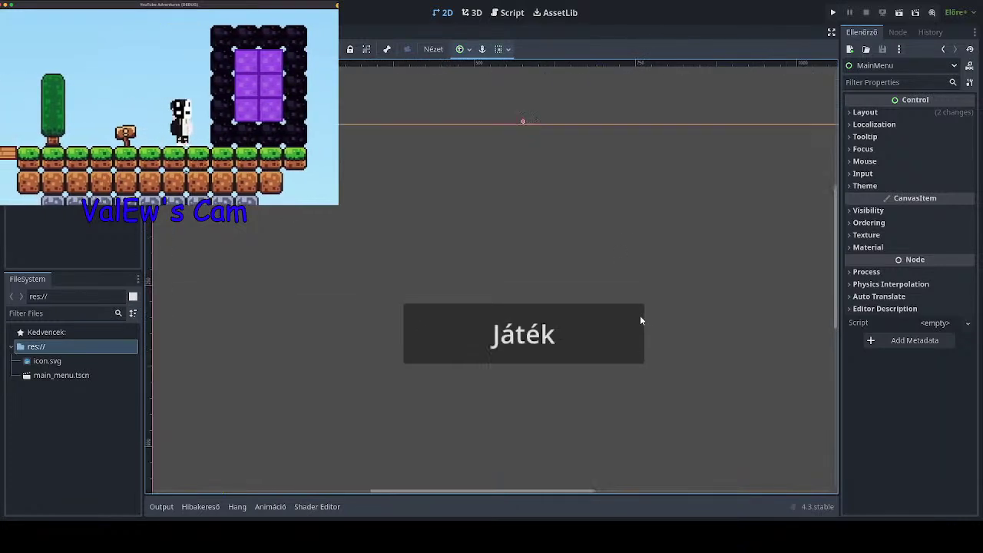
click(566, 327)
scroll(922, 115, up, 15)
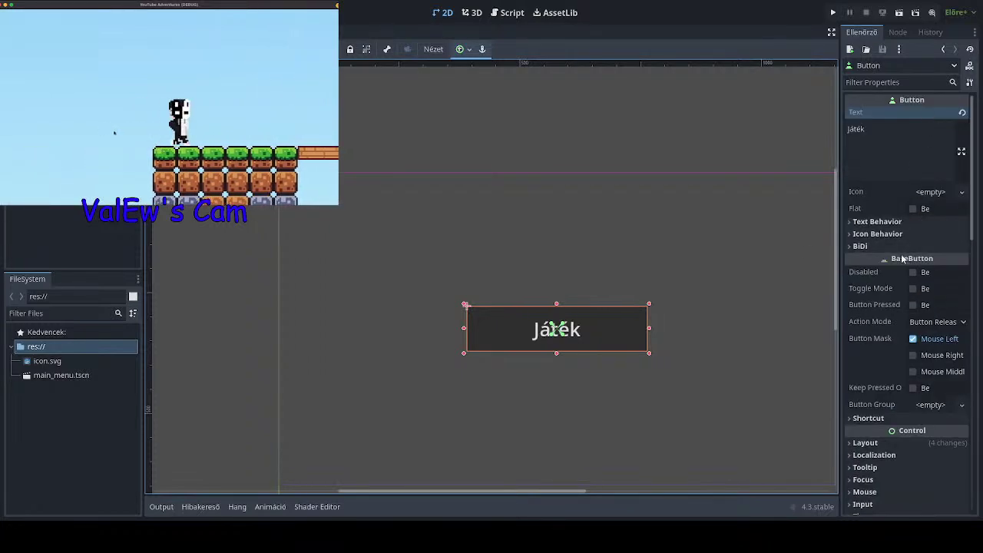
scroll(897, 387, down, 3)
scroll(894, 399, down, 15)
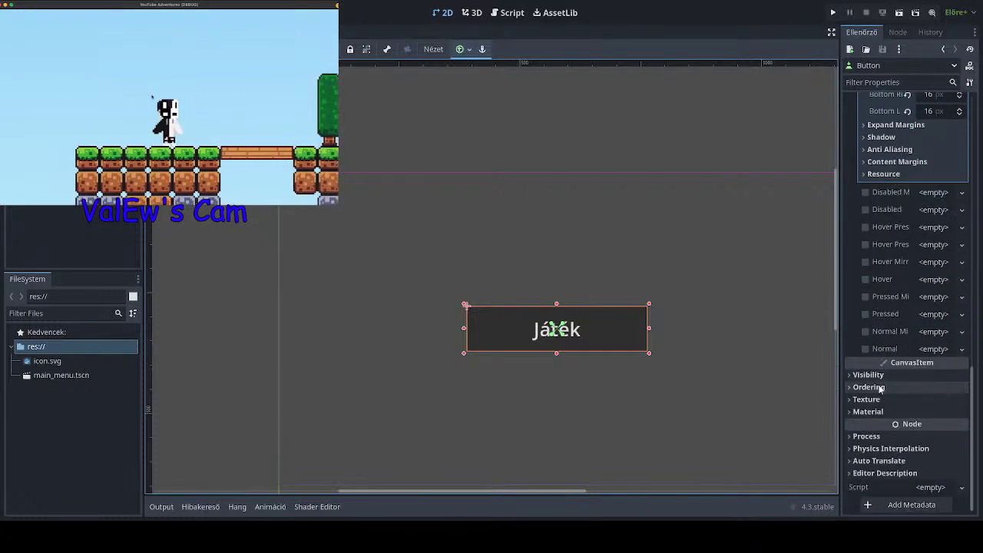
click(854, 399)
click(928, 417)
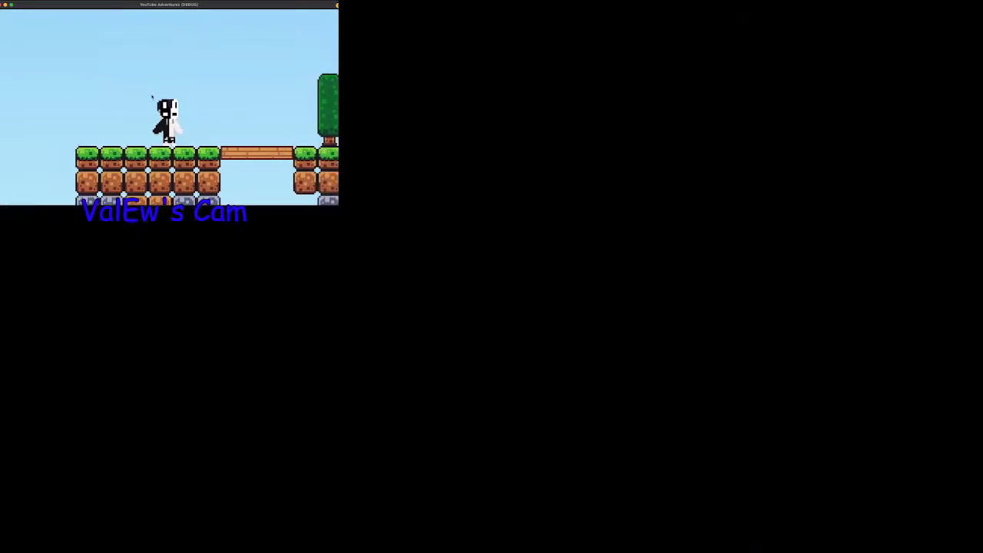
click(934, 448)
Examine the "Játék" button's text and corners up close on the canvas.
scroll(659, 328, up, 3)
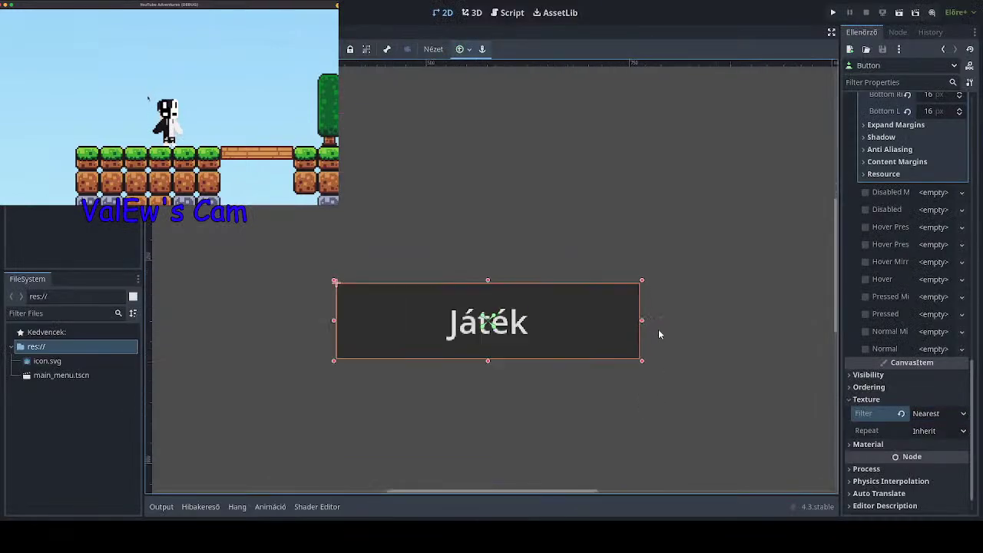
scroll(546, 319, up, 3)
scroll(545, 320, up, 1)
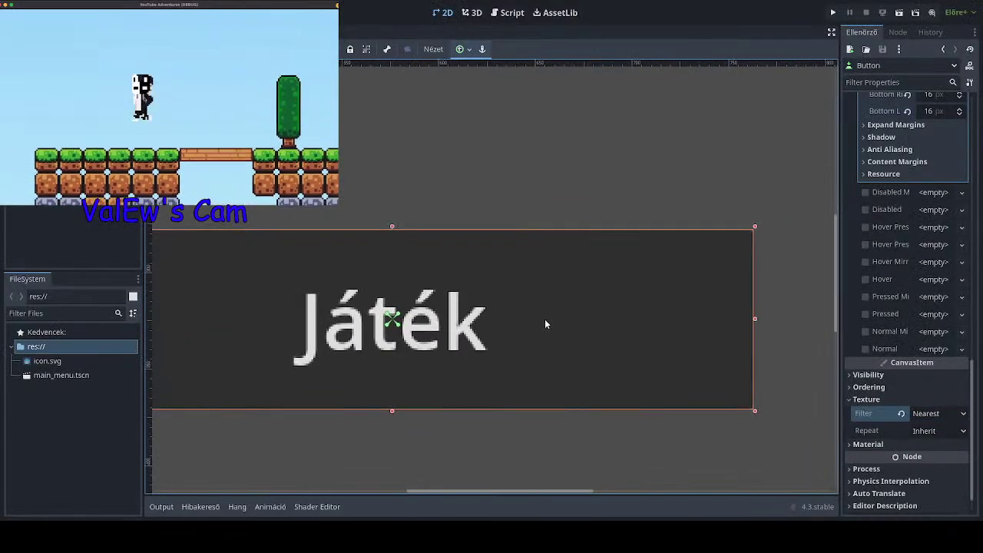
scroll(545, 319, down, 3)
scroll(545, 319, down, 2)
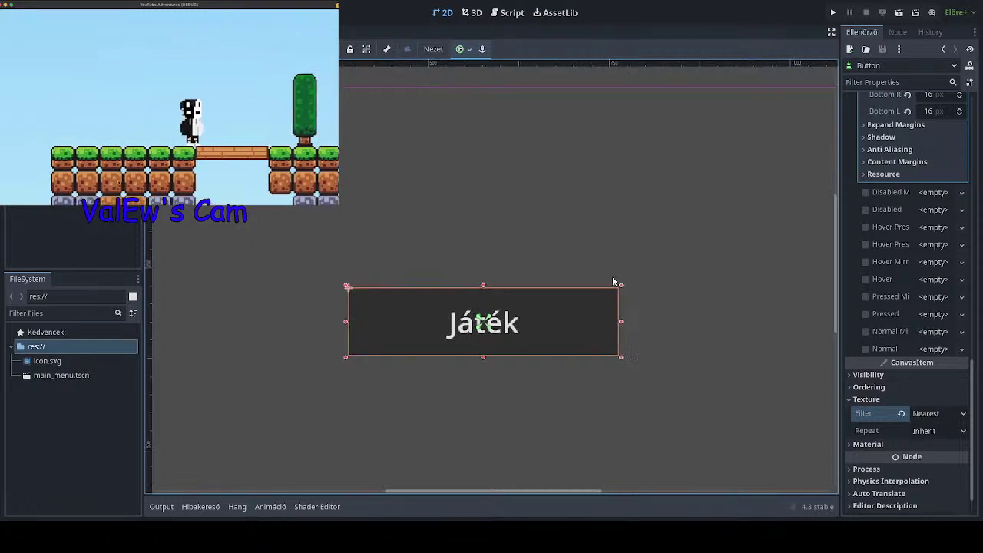
scroll(607, 299, down, 1)
scroll(597, 382, down, 1)
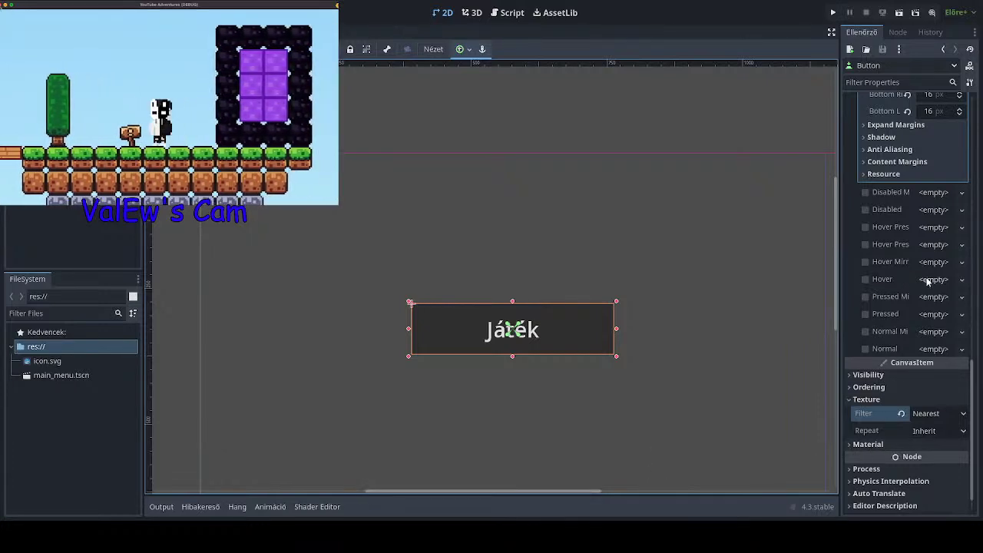
Set the Focus style box's top-left corner radius to 15 px.
scroll(928, 307, down, 2)
scroll(929, 311, up, 10)
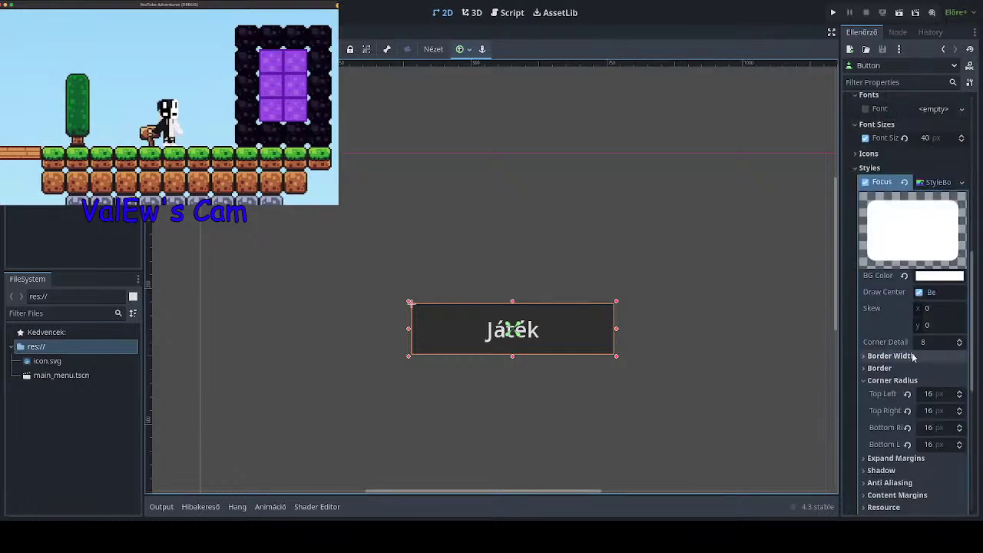
click(948, 395)
text(0)
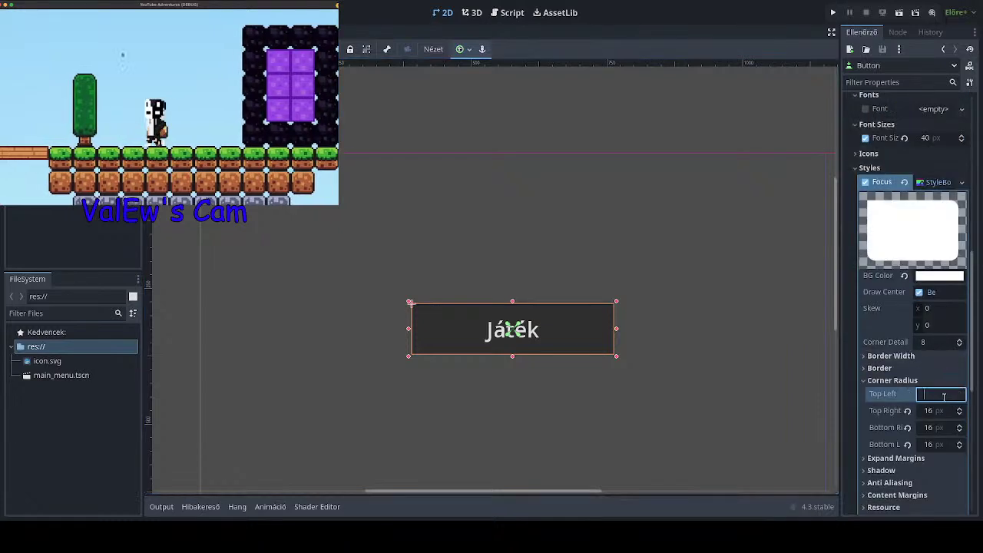
text(15)
key(Return)
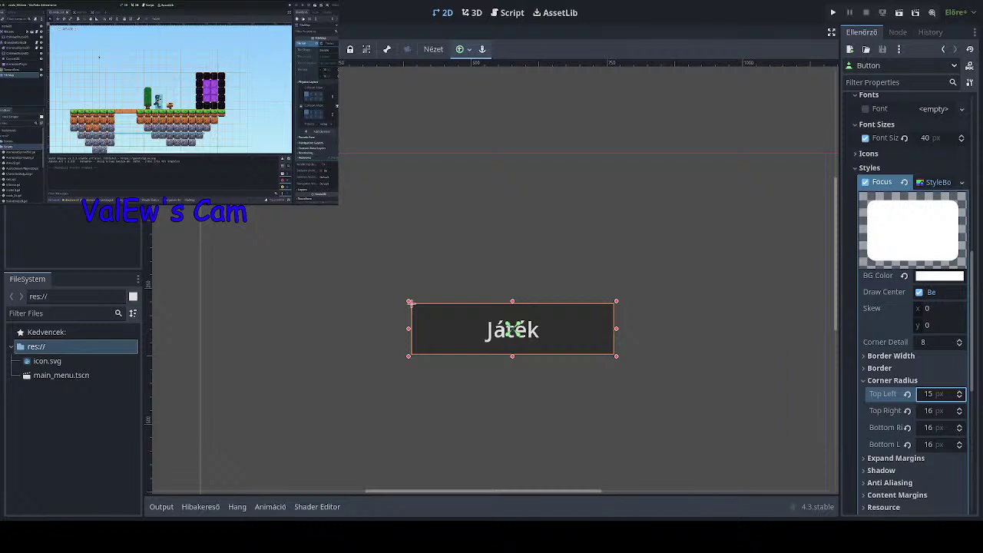
Try a 20 px radius on the Focus style box's top-left corner.
click(936, 395)
key(BackSpace)
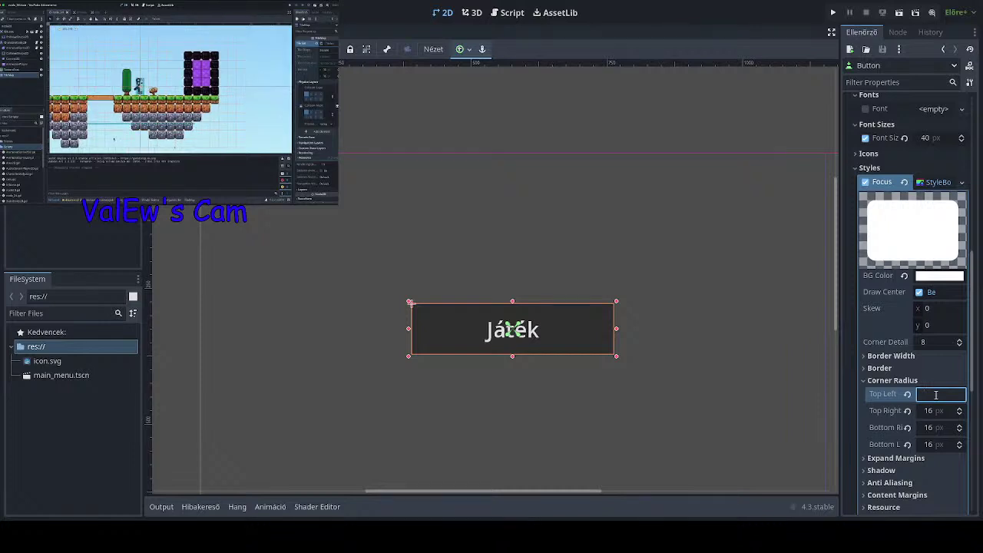
text(28)
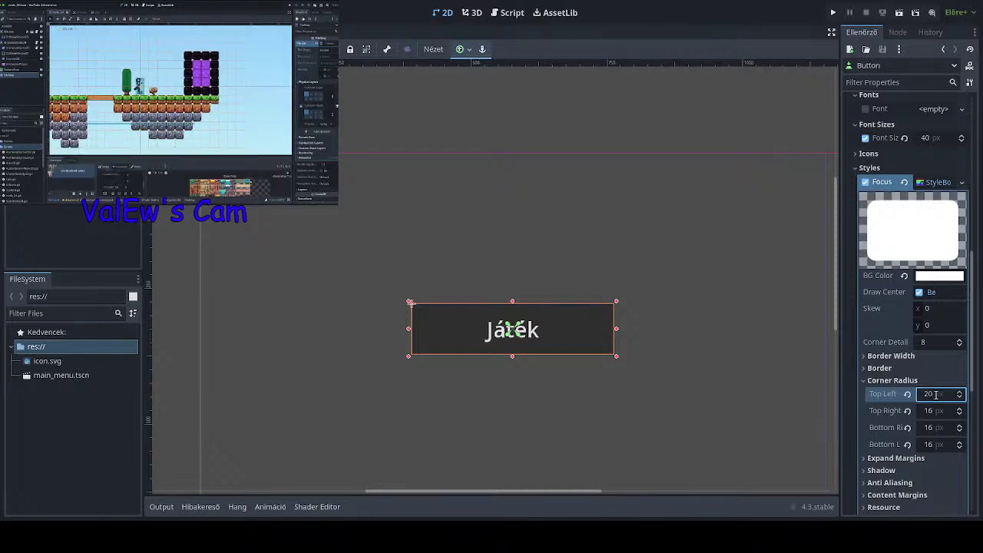
text(0)
key(Return)
drag(936, 394, 899, 394)
Select the MainMenu root node and examine its Theme and Input properties.
click(724, 315)
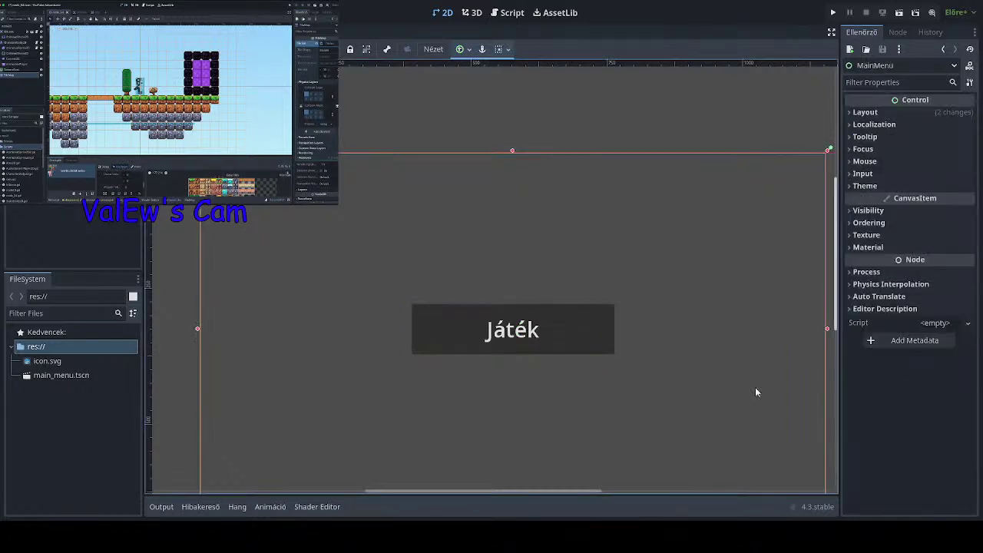
scroll(637, 355, up, 2)
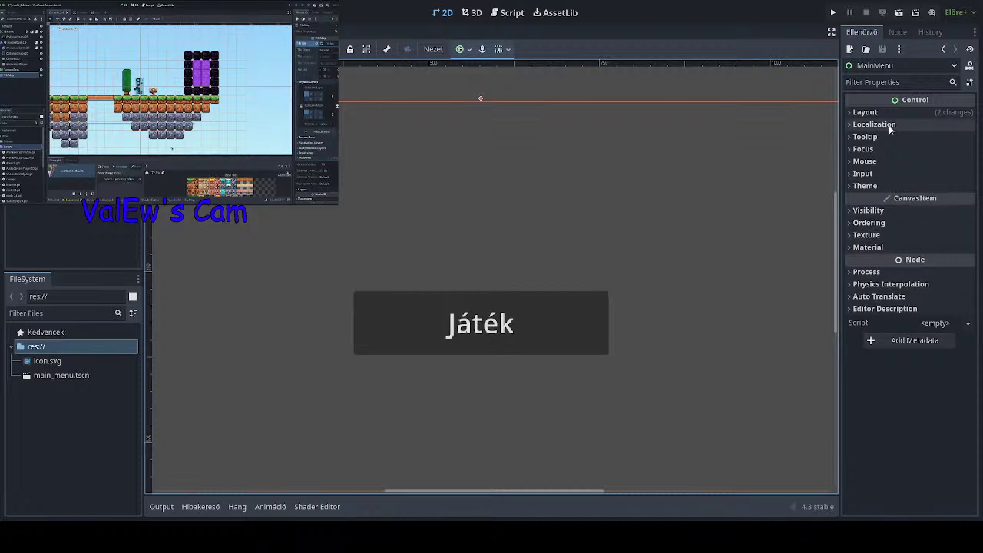
click(865, 186)
click(865, 187)
click(865, 187)
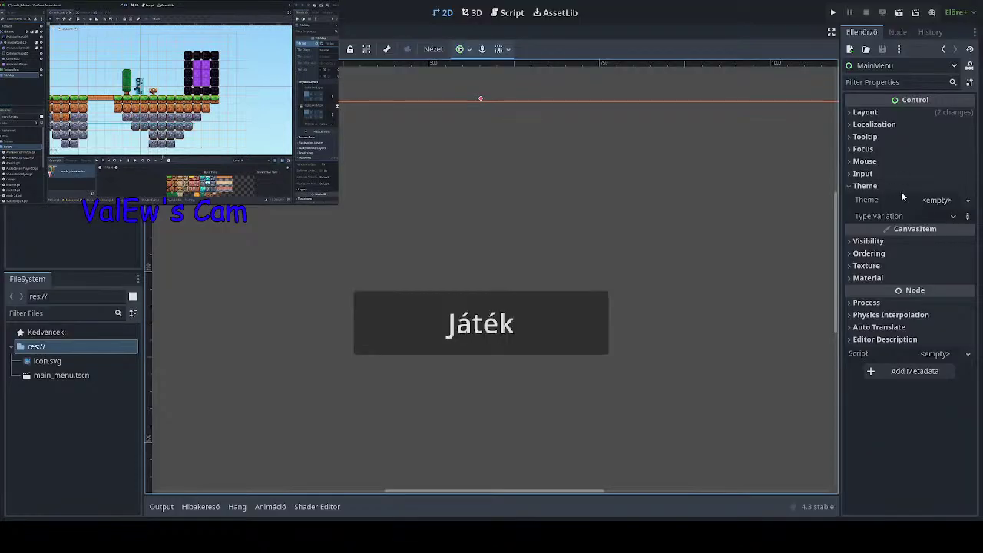
click(865, 187)
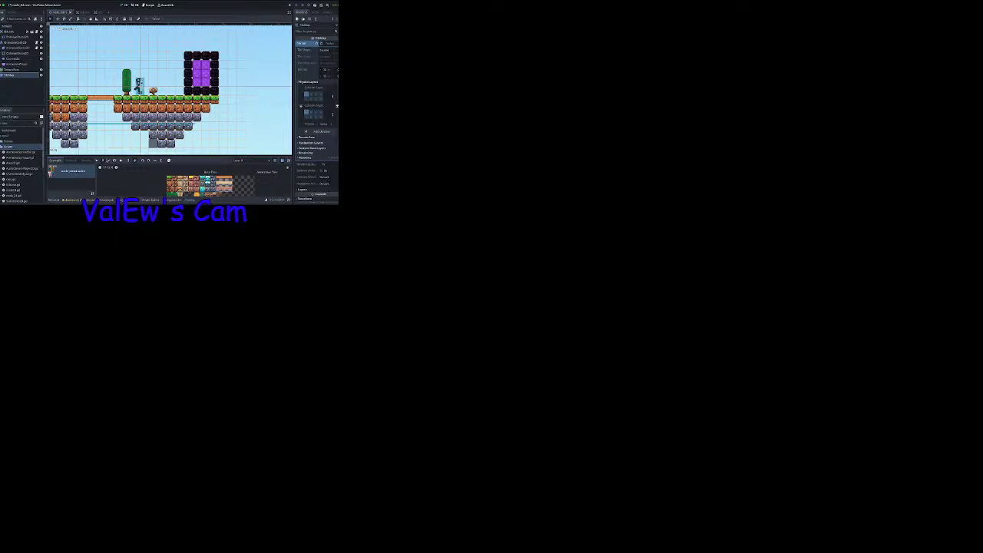
click(97, 161)
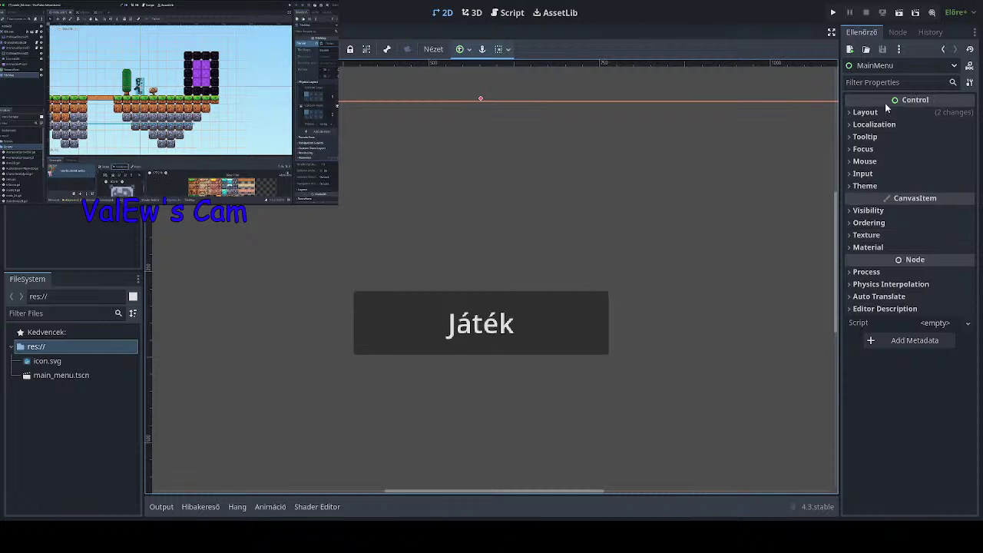
click(865, 186)
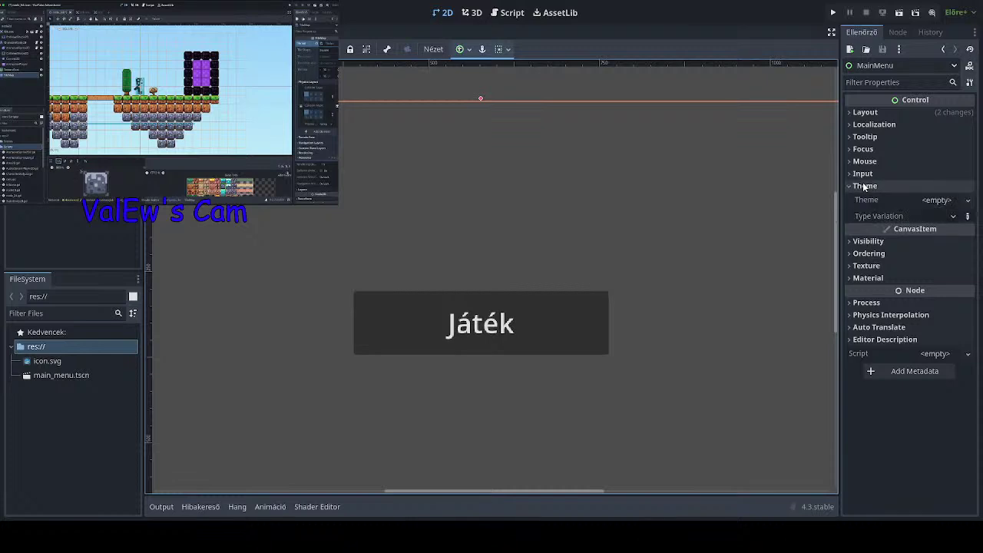
click(866, 186)
click(863, 174)
click(862, 174)
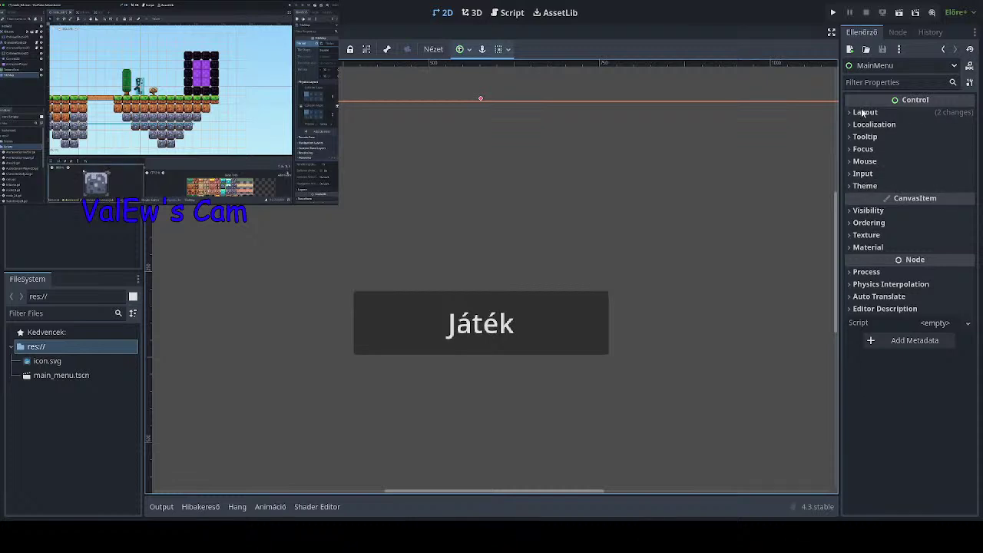
Expand the MainMenu node's Layout properties and look through its Localization, Tooltip and Focus settings.
click(862, 113)
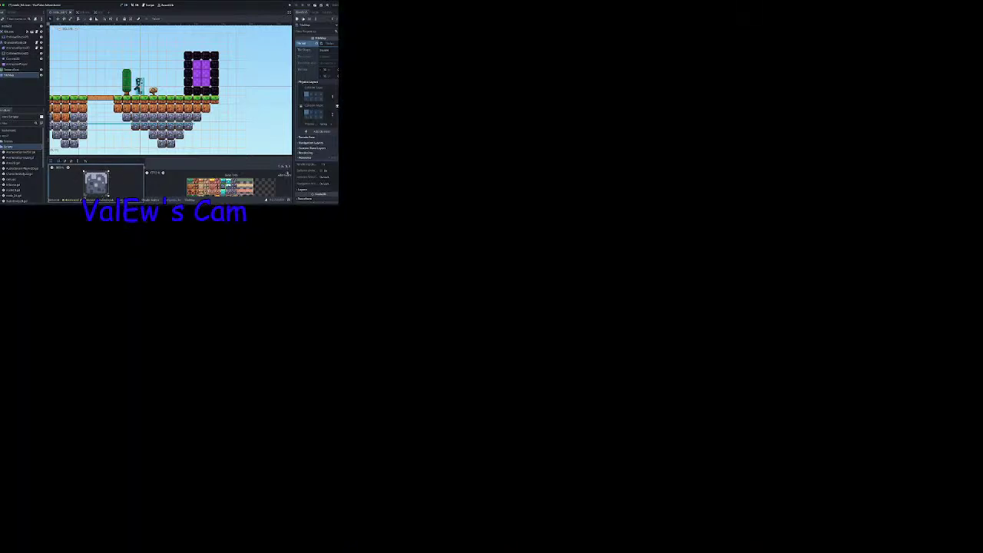
click(84, 172)
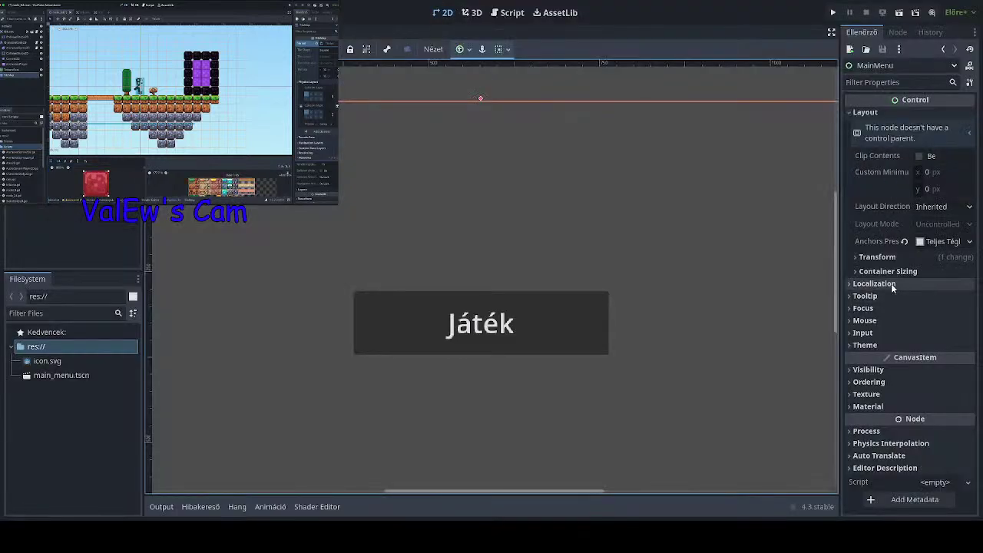
click(891, 284)
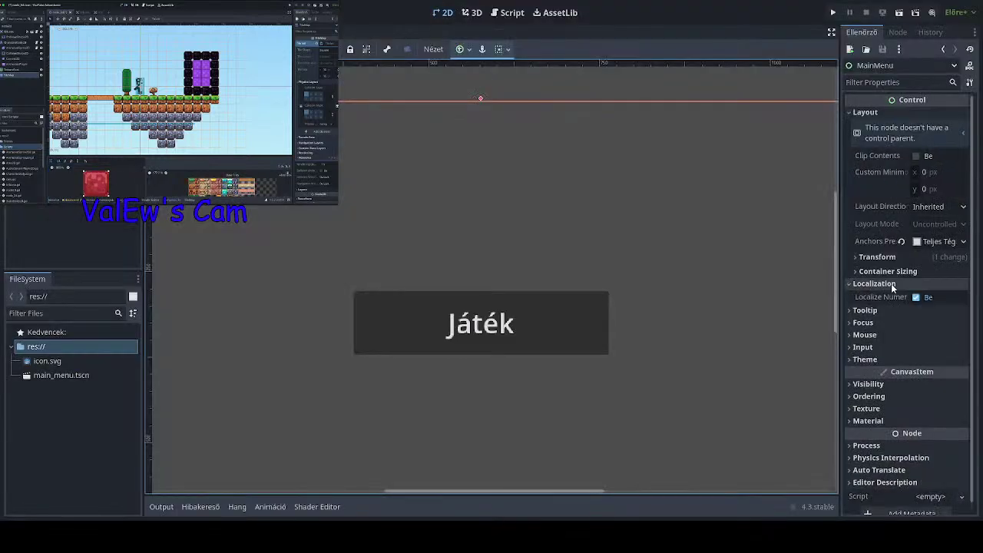
click(887, 283)
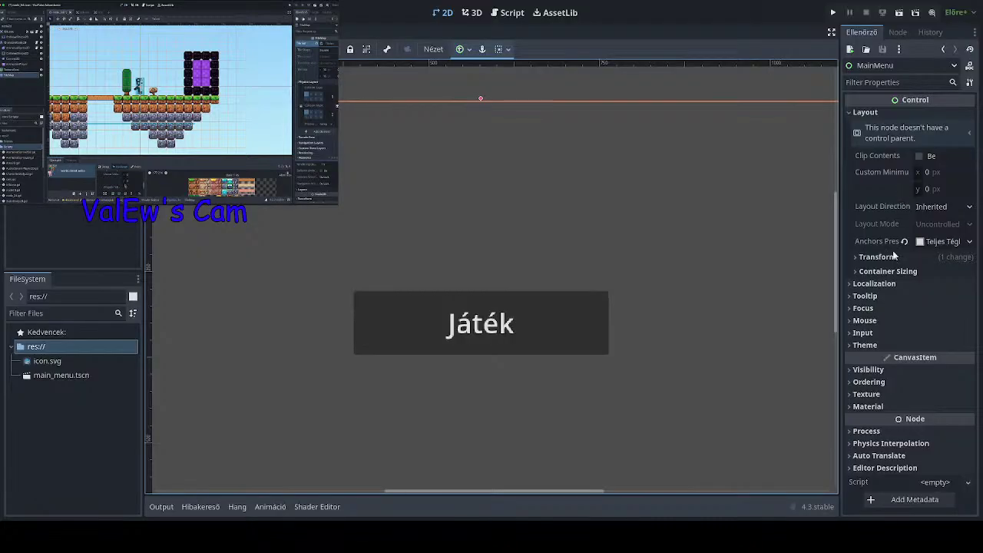
click(880, 296)
click(879, 297)
click(877, 289)
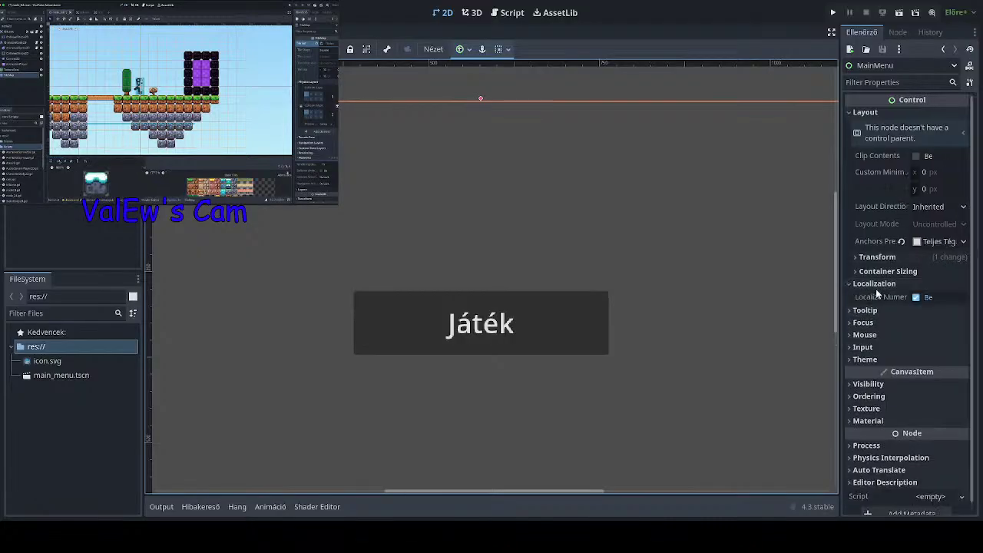
click(878, 288)
click(864, 308)
click(864, 308)
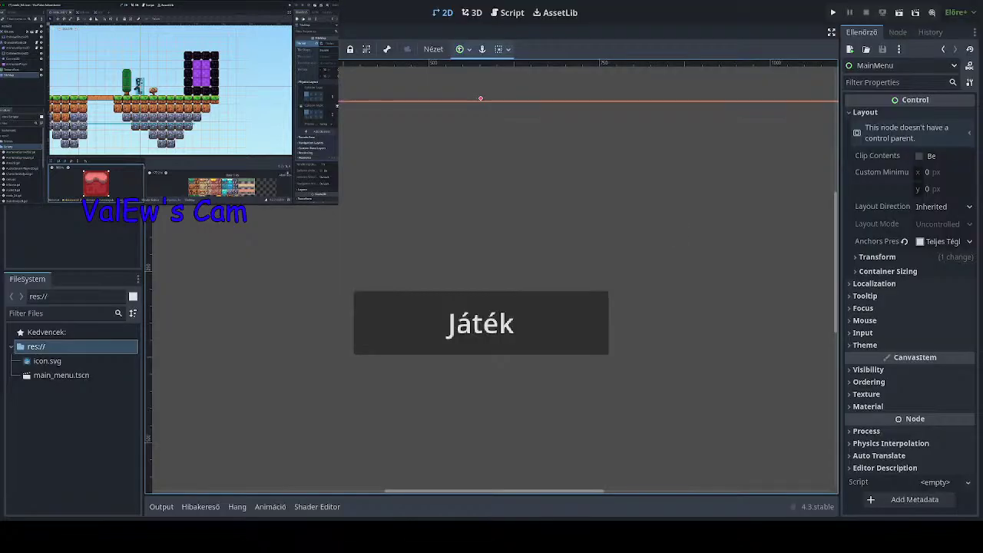
In the YouTube Adventures project's tile set, draw a square collision polygon through the four corners of the snow-topped ice tile.
click(201, 218)
click(441, 309)
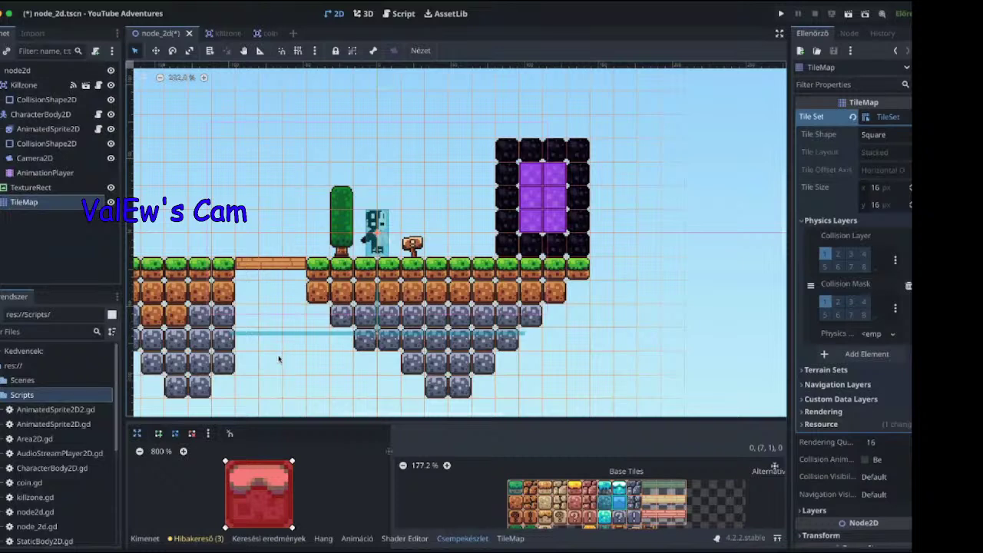
click(140, 434)
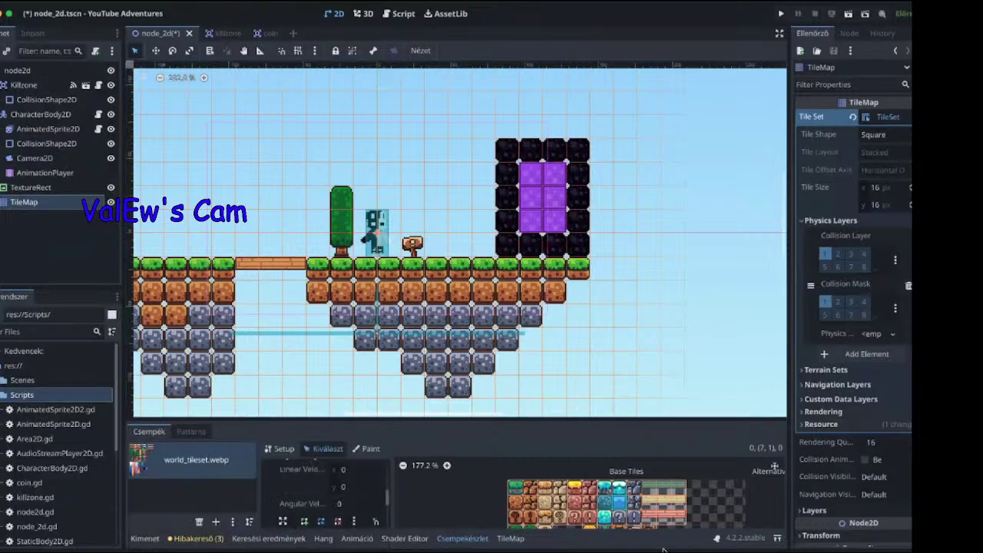
scroll(329, 495, down, 3)
click(282, 486)
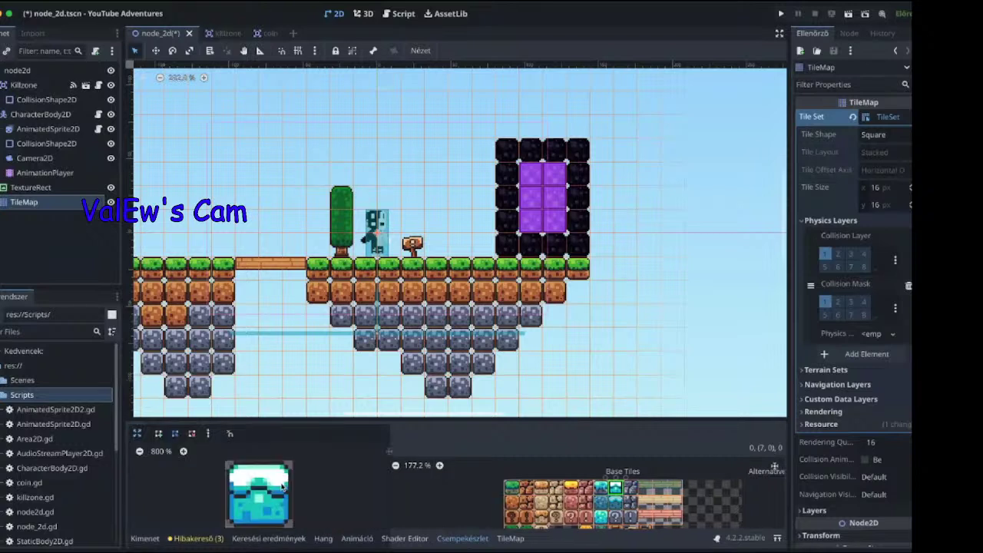
click(226, 462)
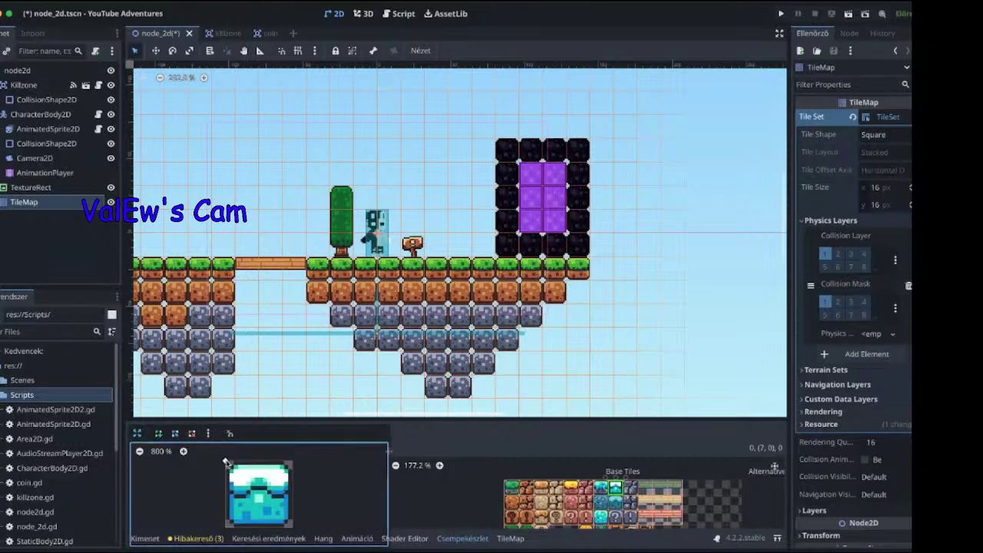
click(293, 461)
click(293, 528)
click(226, 528)
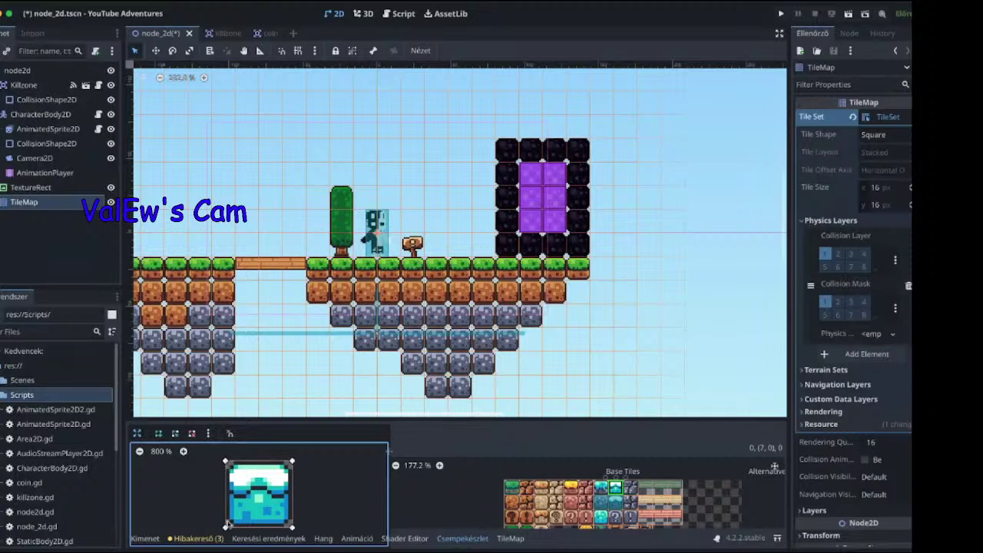
click(226, 462)
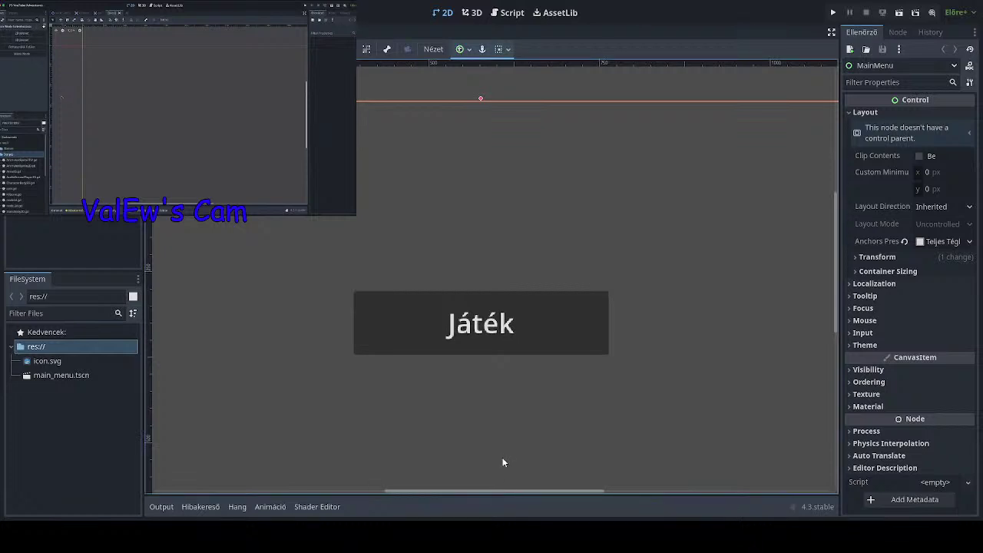
Back in the main menu project, examine the MainMenu node's Theme, Focus and Mouse settings and collapse its Layout properties.
click(873, 346)
click(874, 346)
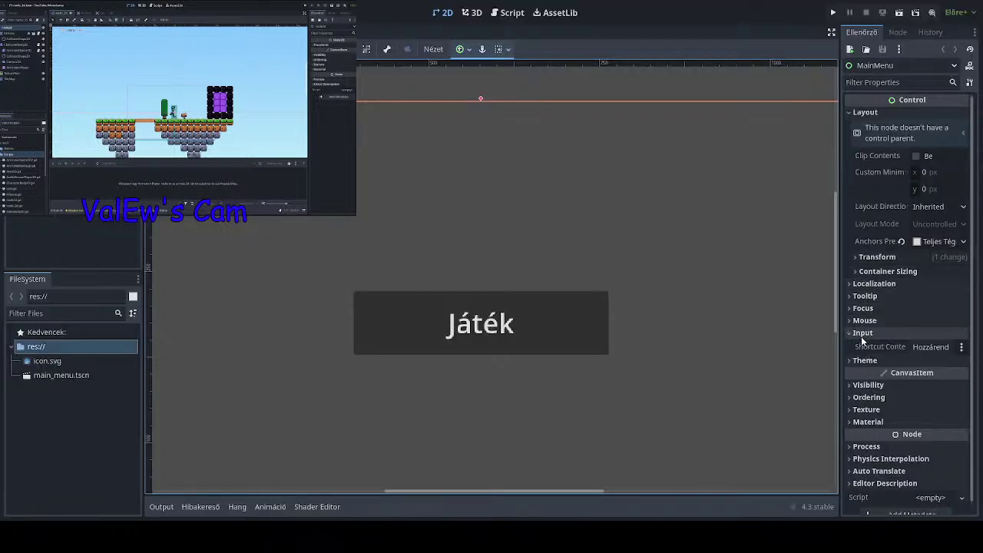
click(864, 345)
click(864, 345)
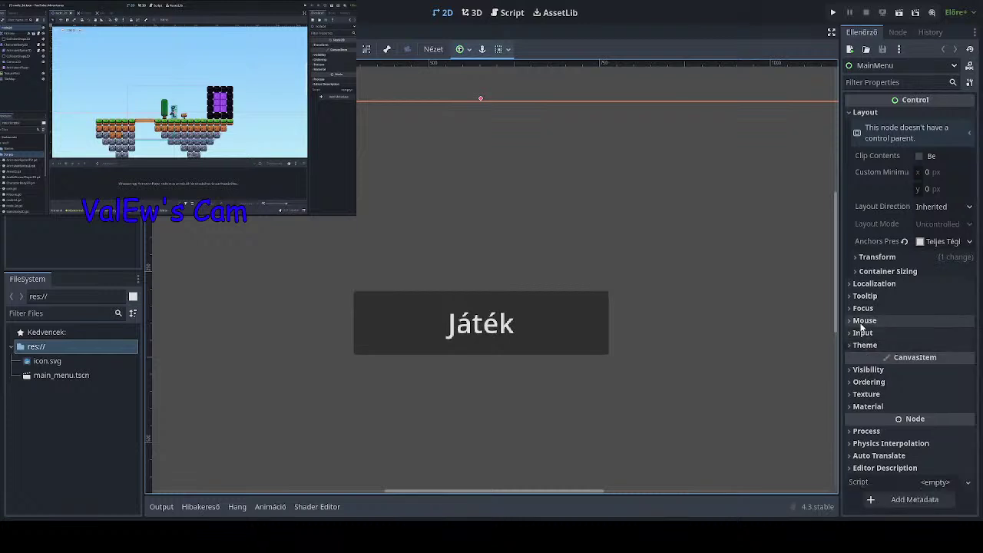
click(862, 308)
click(863, 308)
click(865, 320)
click(864, 321)
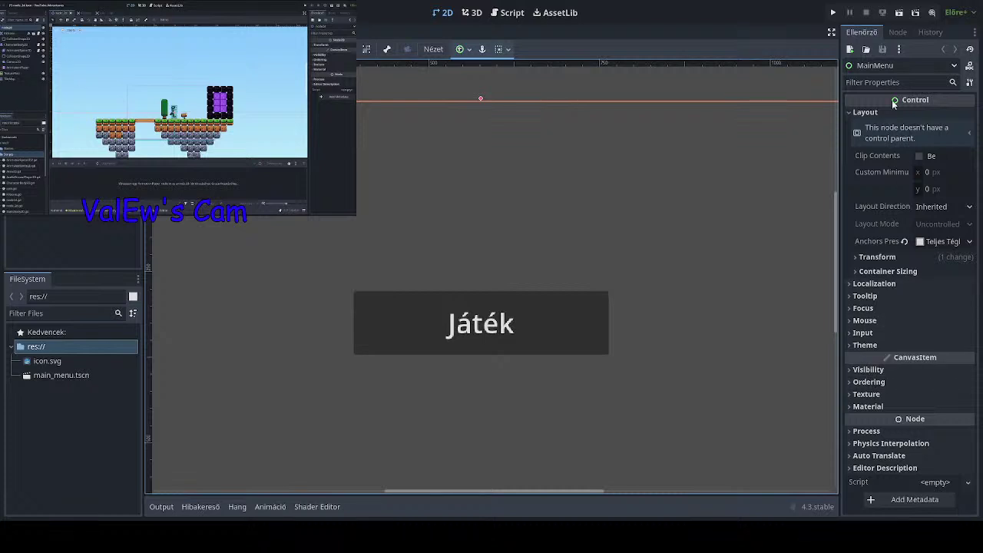
click(893, 110)
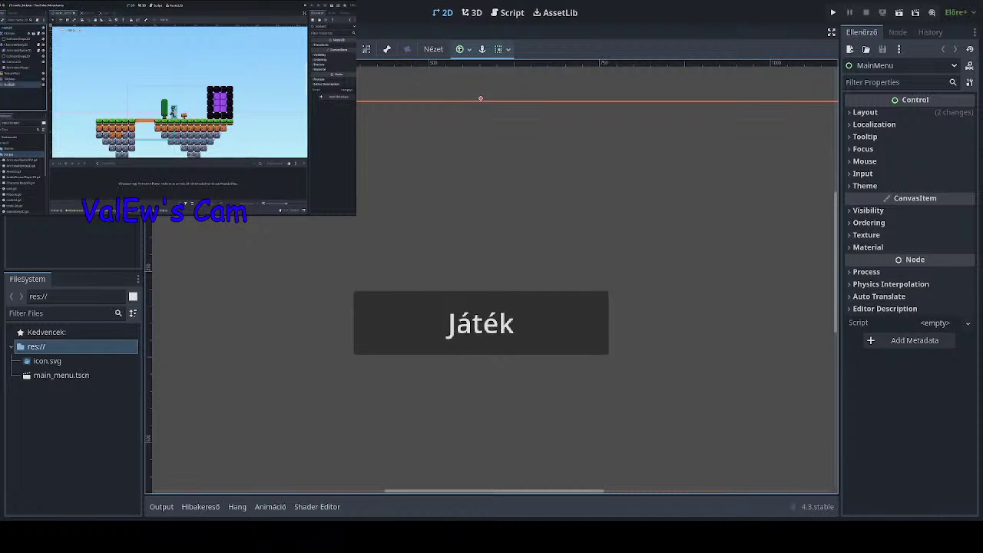
Reselect the "Játék" button and examine its theme override styles and its edge up close on the canvas.
click(73, 173)
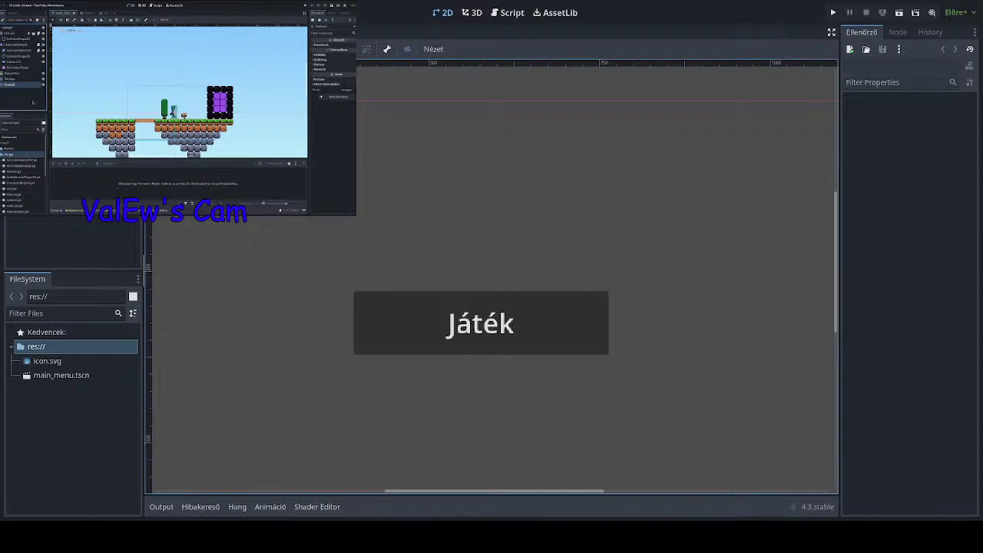
click(47, 82)
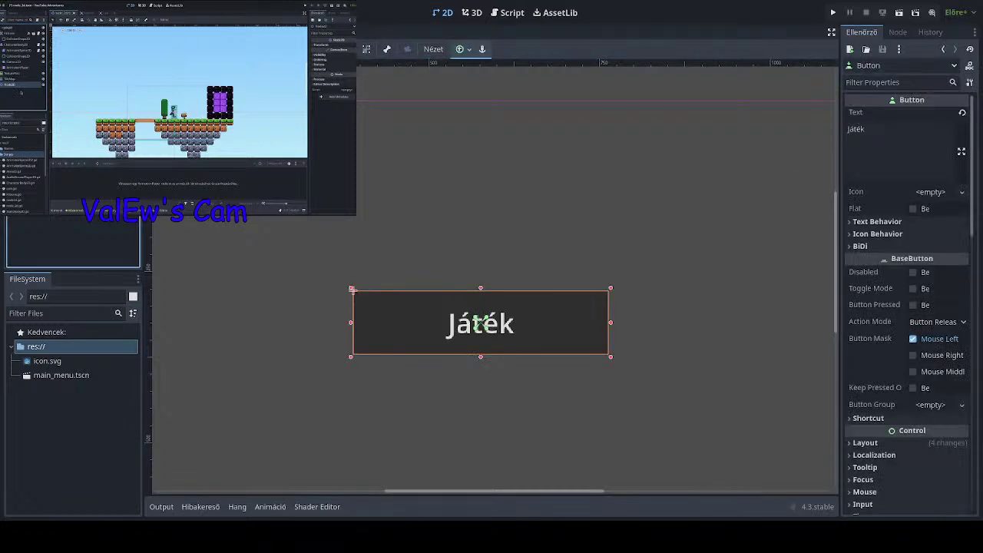
click(73, 173)
click(48, 82)
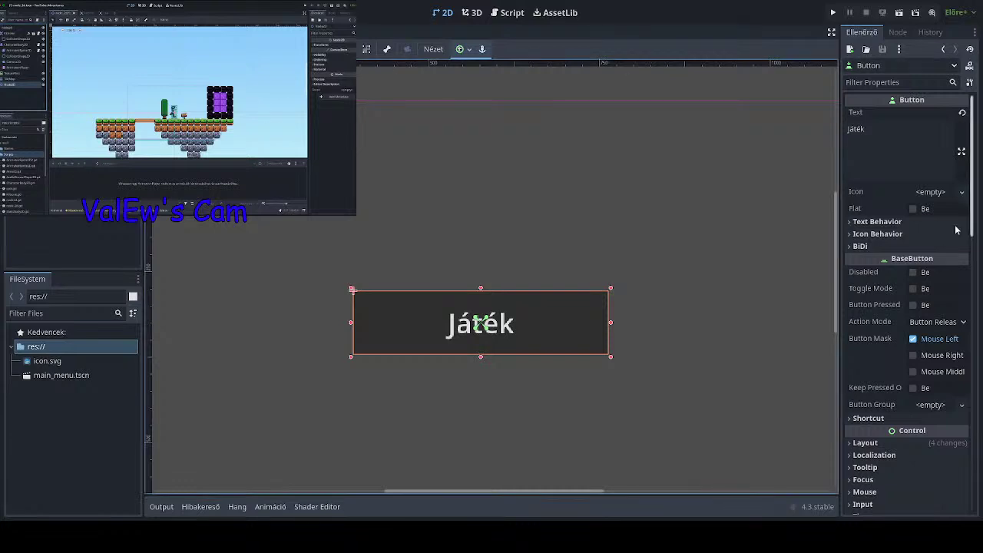
scroll(940, 238, down, 3)
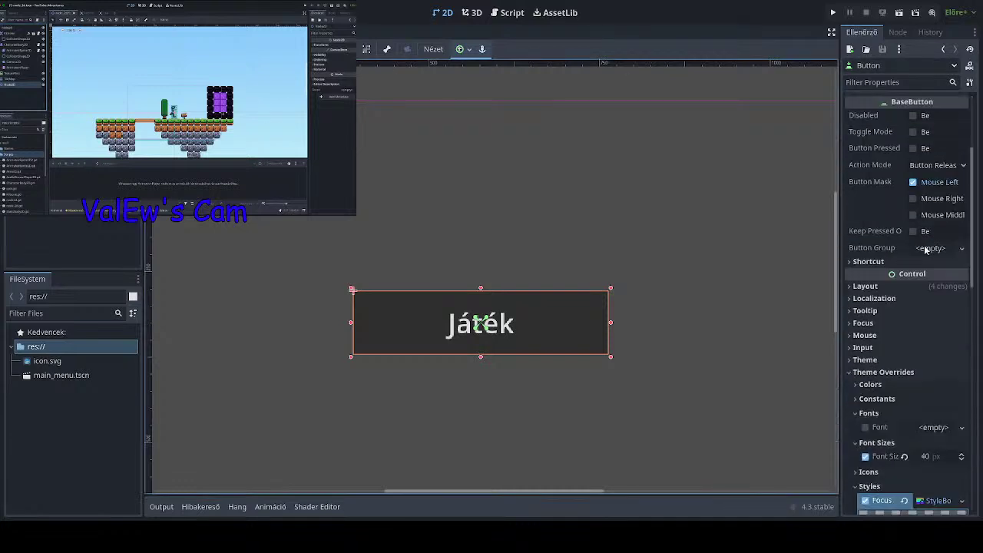
scroll(902, 315, down, 7)
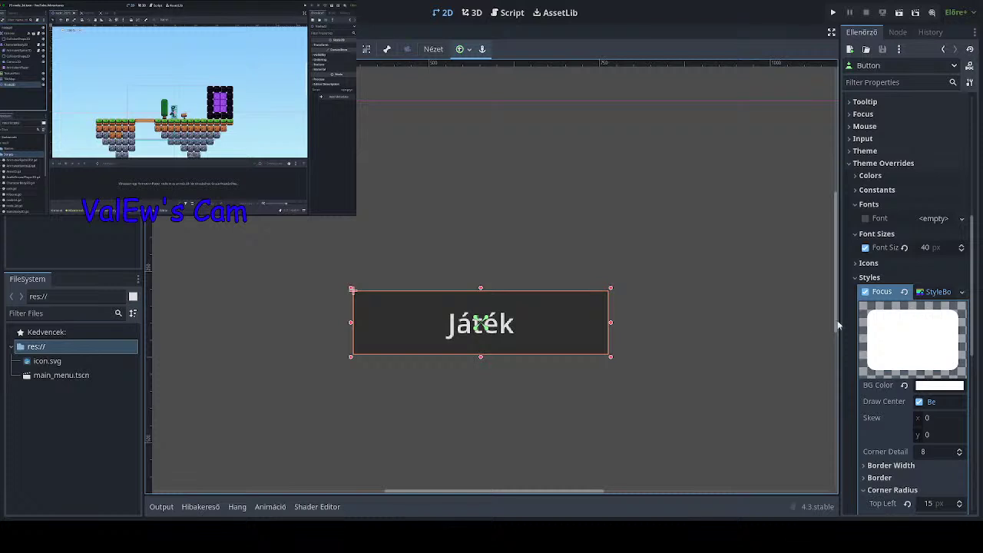
scroll(667, 328, up, 10)
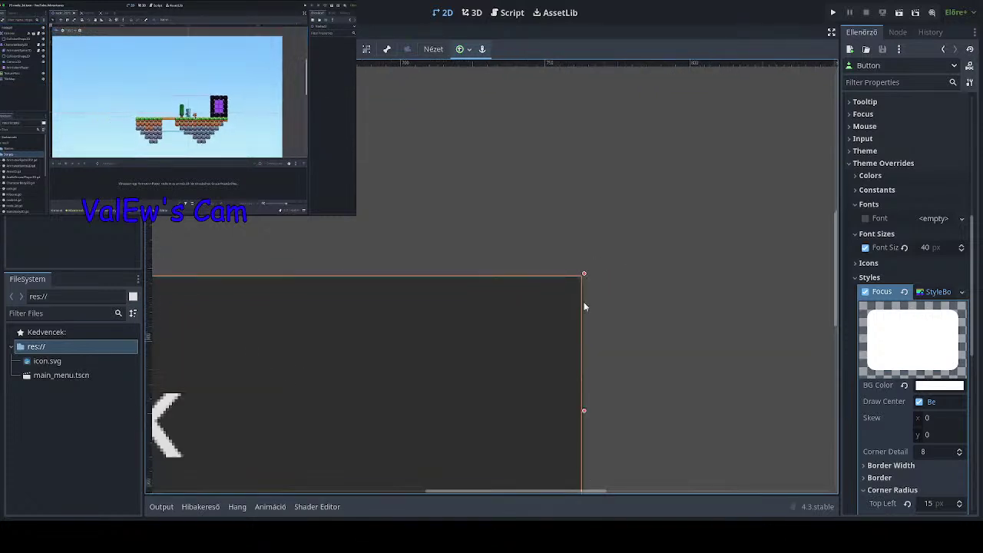
scroll(579, 274, down, 5)
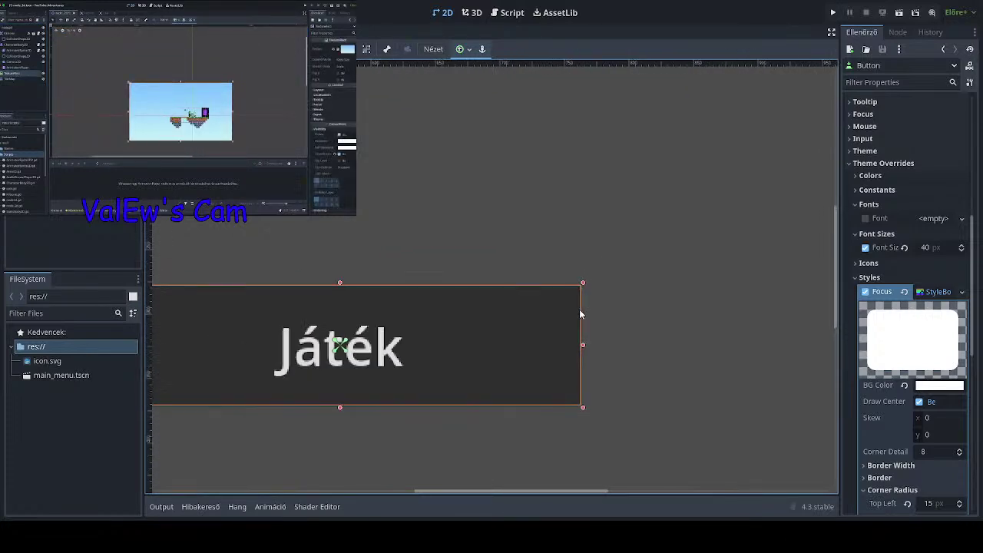
Set the Top Left and Top Right corner radii of the button's Focus style to 100 px.
scroll(931, 323, down, 4)
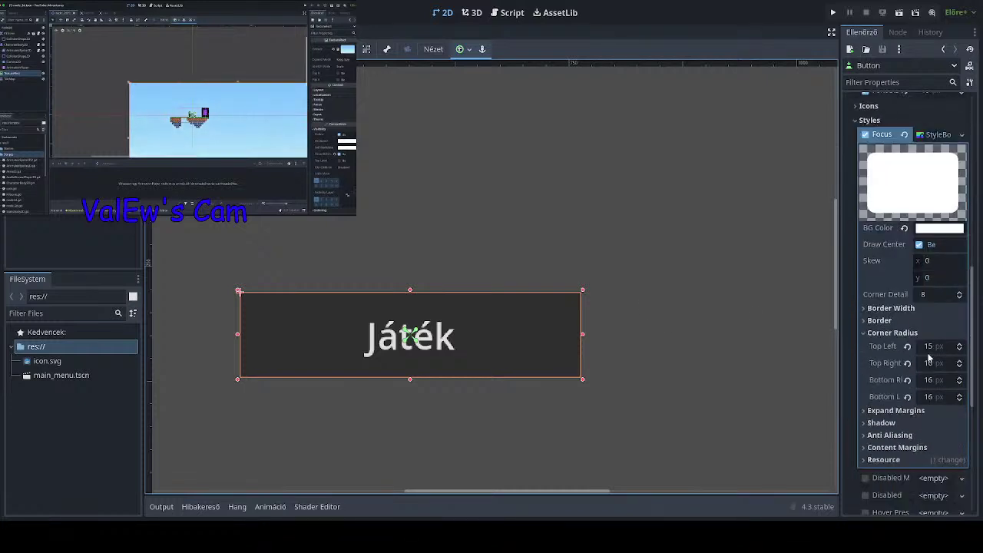
click(932, 347)
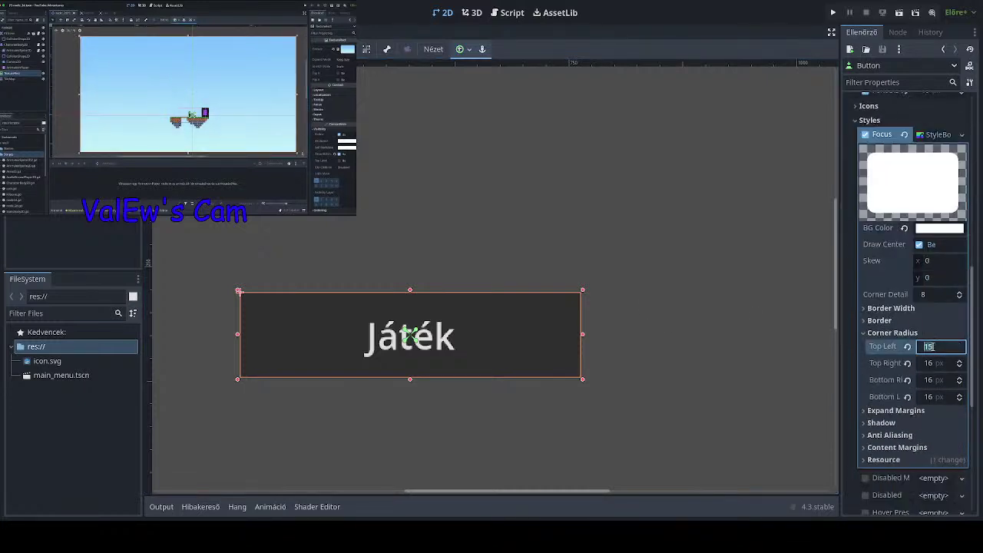
key(BackSpace)
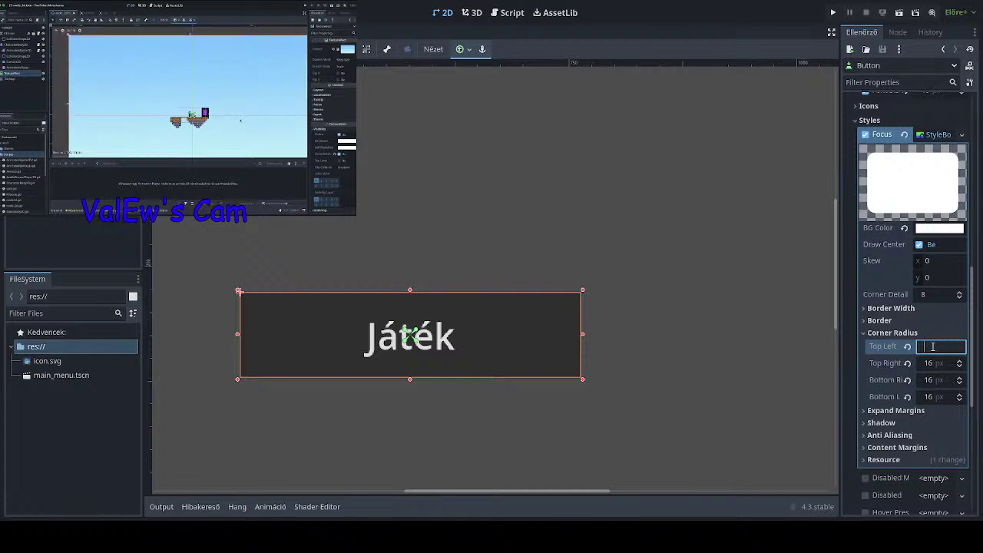
text(100)
key(Return)
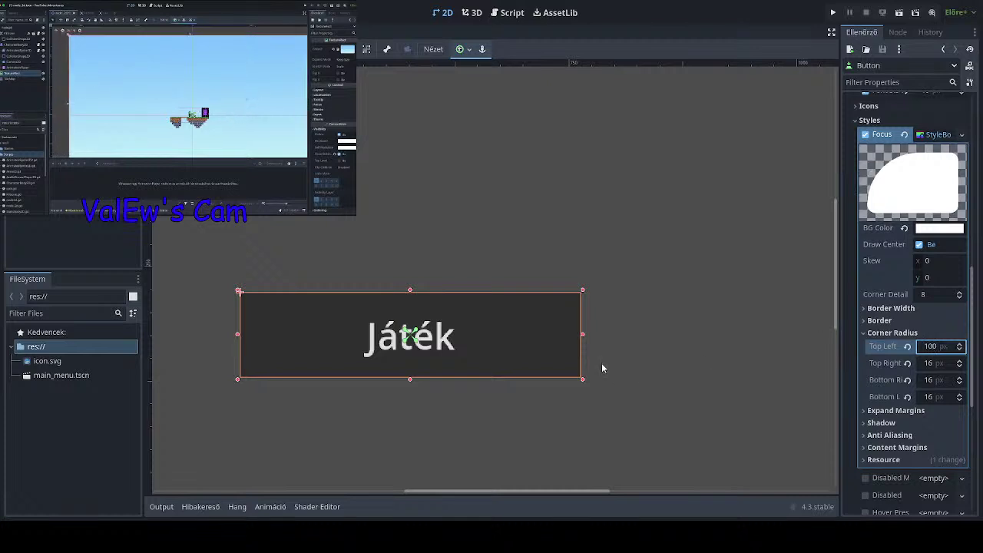
click(932, 365)
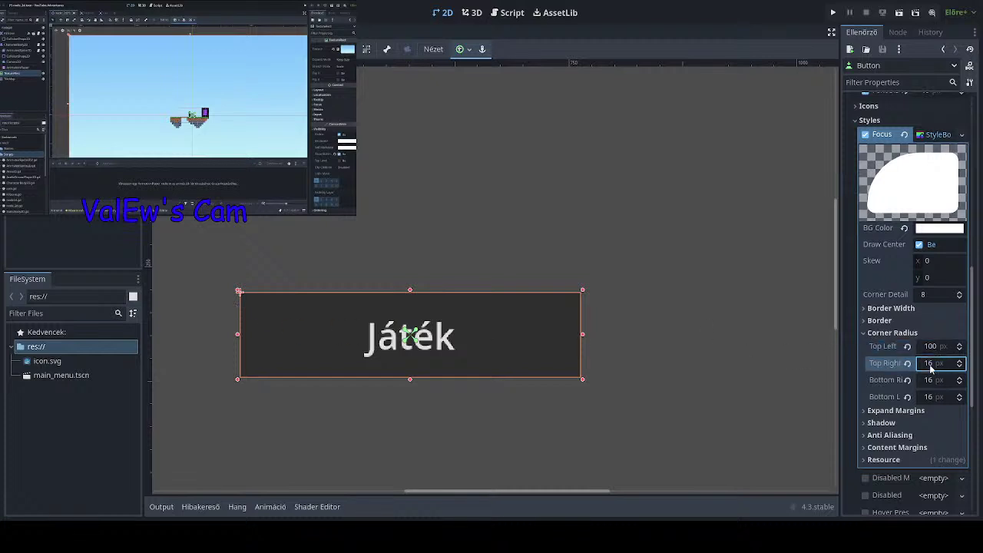
text(100)
key(Return)
Set the Bottom Right and Bottom Left corner radii of the Focus style to 100 px.
click(931, 380)
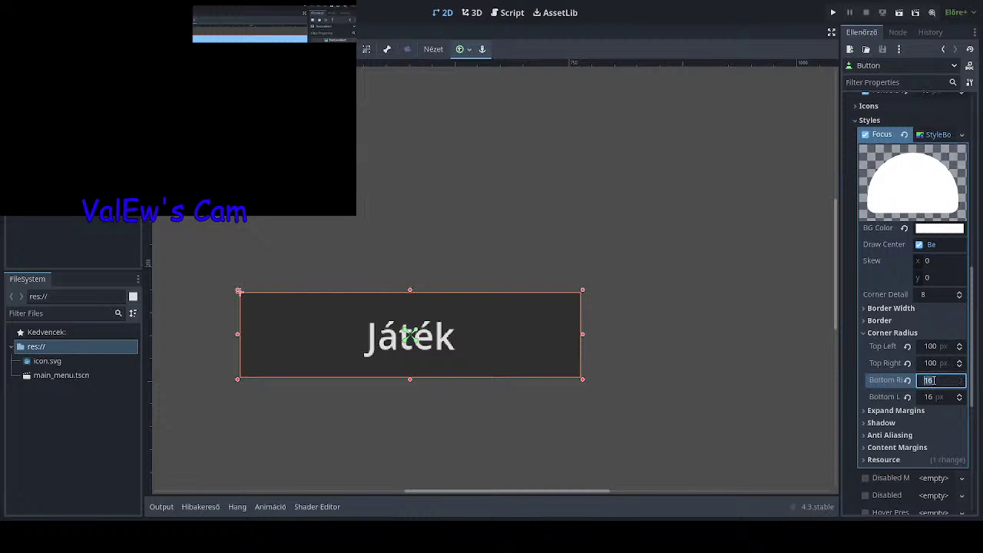
text(100)
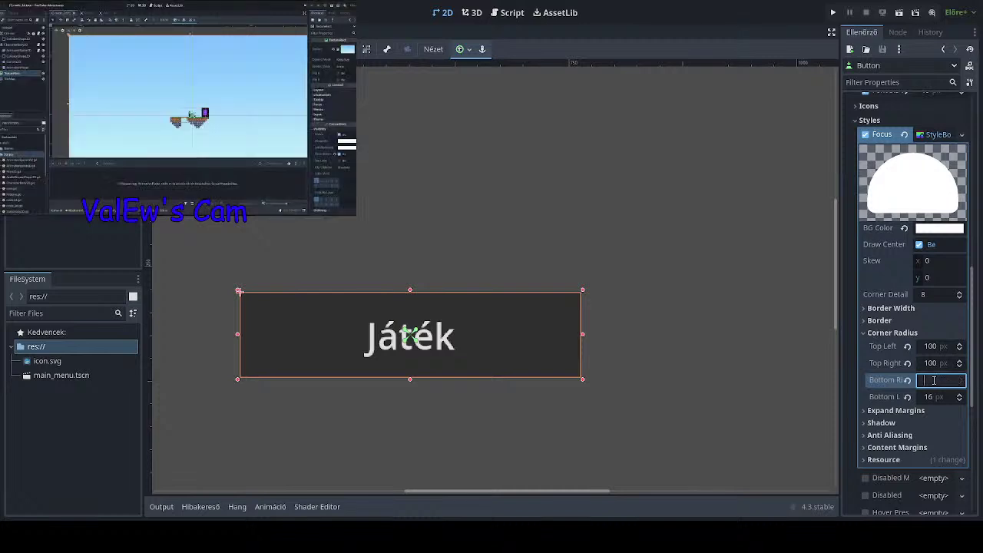
key(Return)
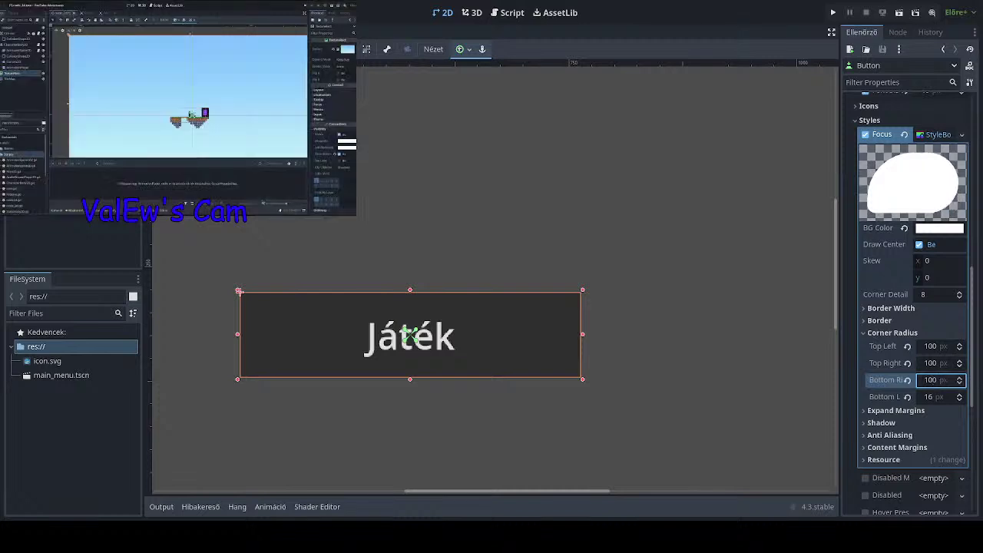
click(936, 397)
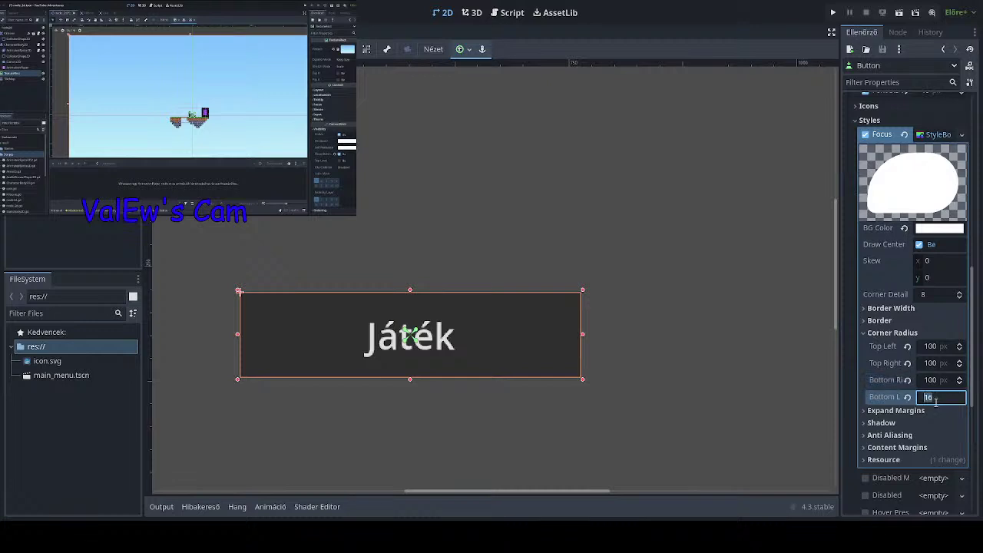
text(100)
key(Return)
Examine the "Játék" button's corners up close on the canvas, then with the MainMenu node selected instead.
scroll(581, 292, up, 5)
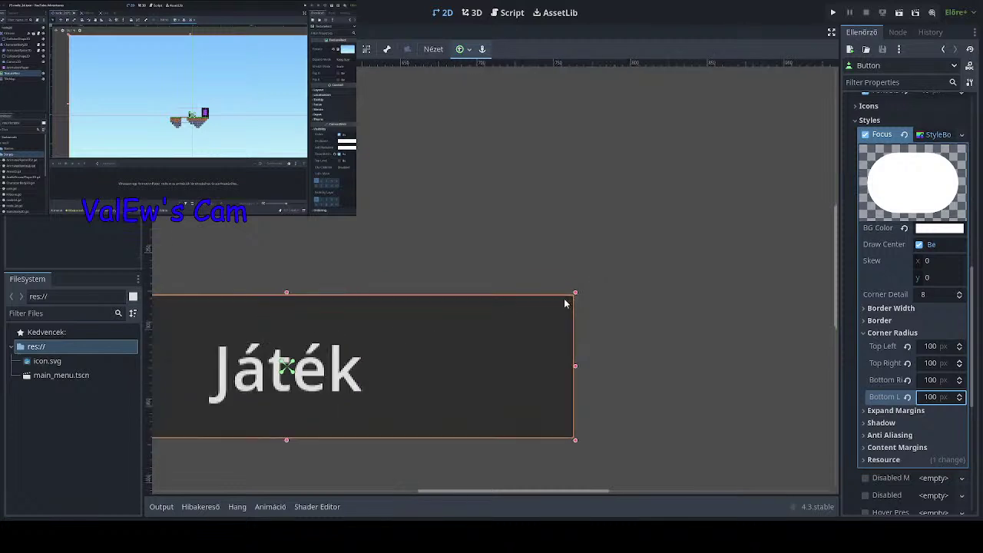
scroll(572, 296, down, 5)
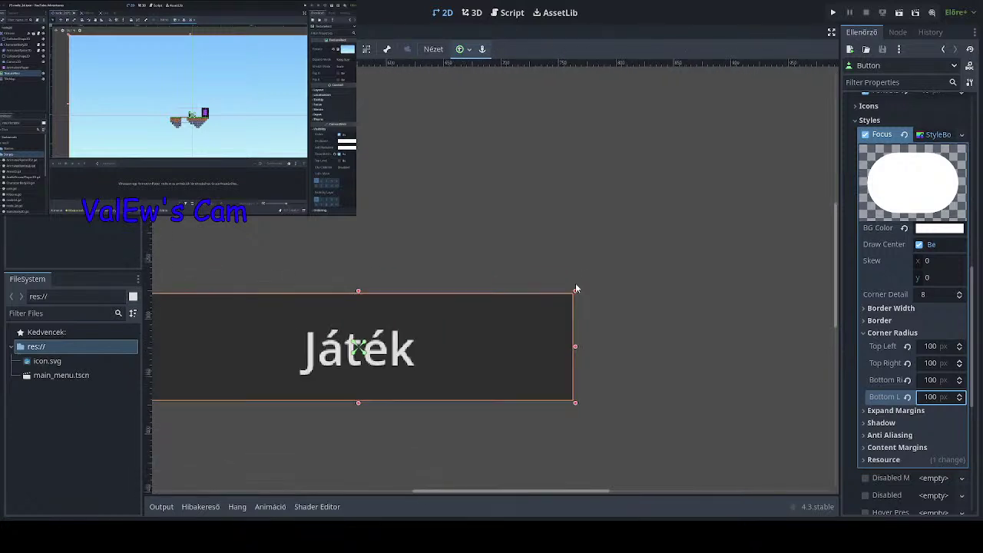
scroll(261, 315, up, 5)
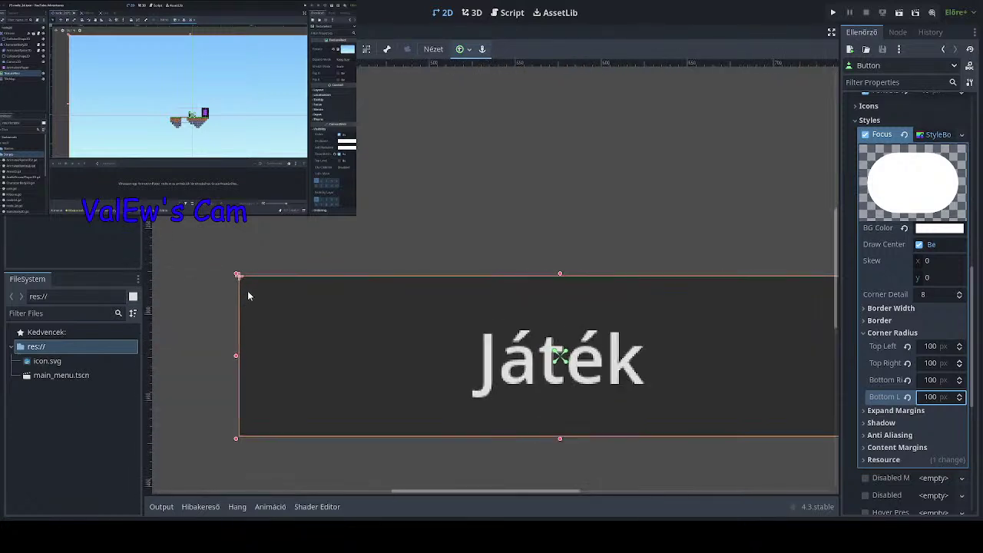
scroll(259, 275, up, 3)
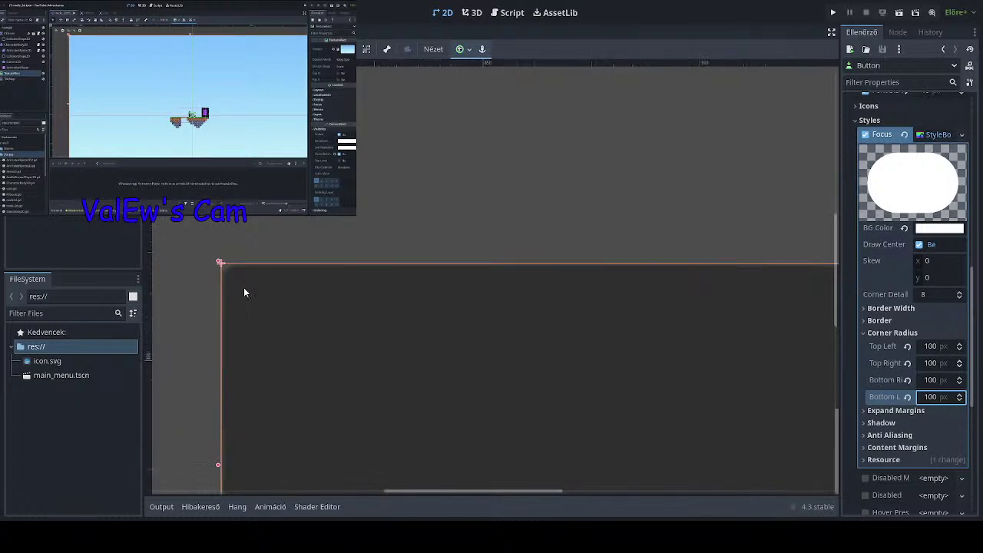
click(293, 240)
scroll(293, 243, down, 5)
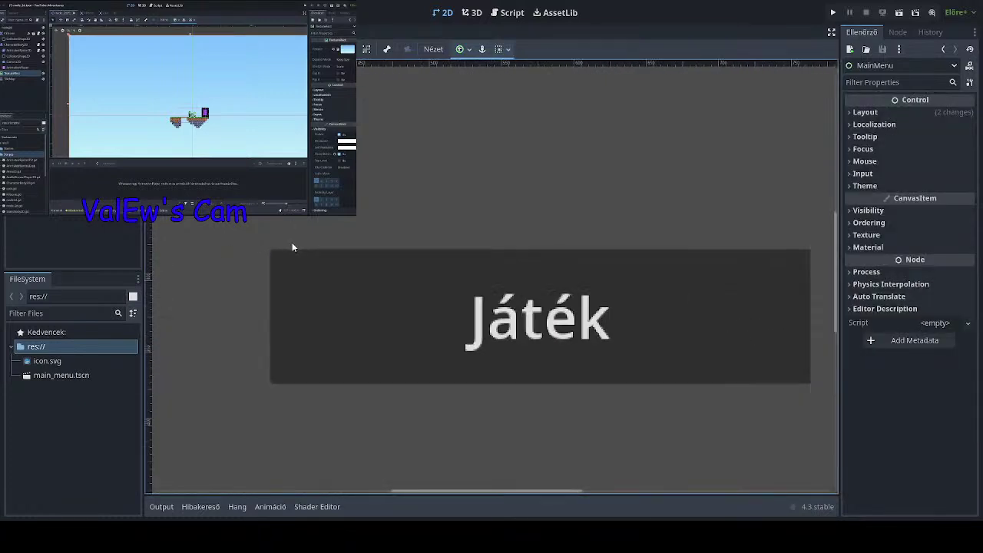
scroll(365, 218, up, 1)
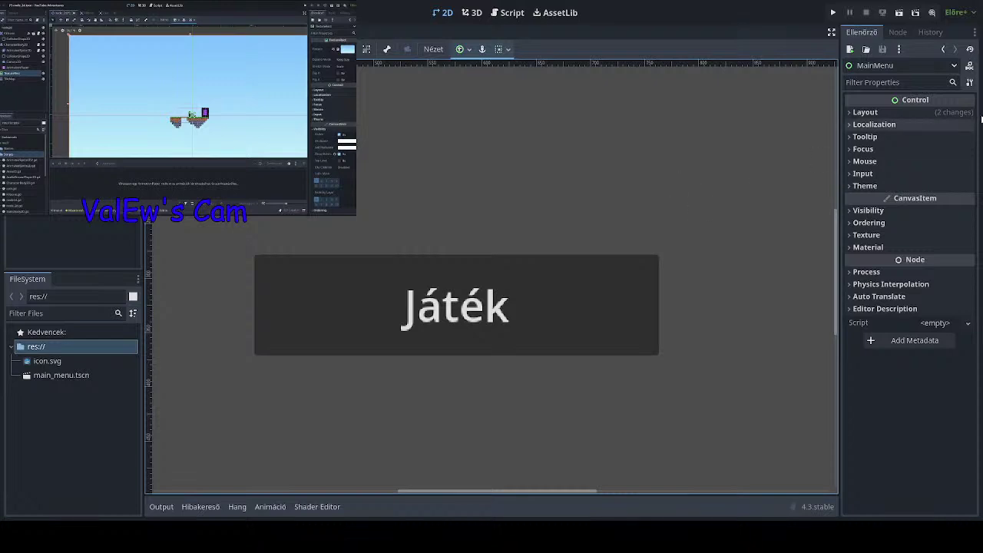
Reselect the "Játék" button and shrink its width and height on the canvas.
click(48, 82)
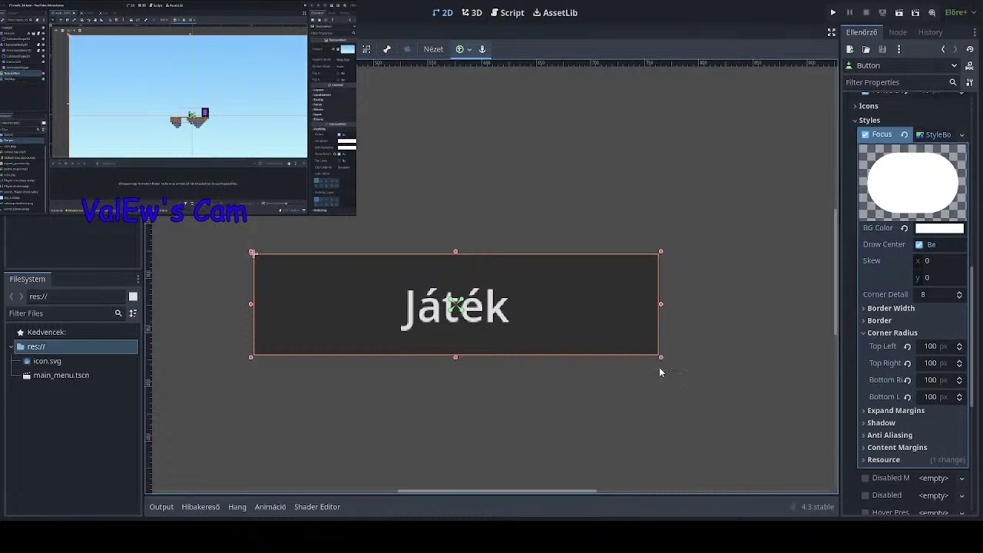
scroll(663, 361, down, 6)
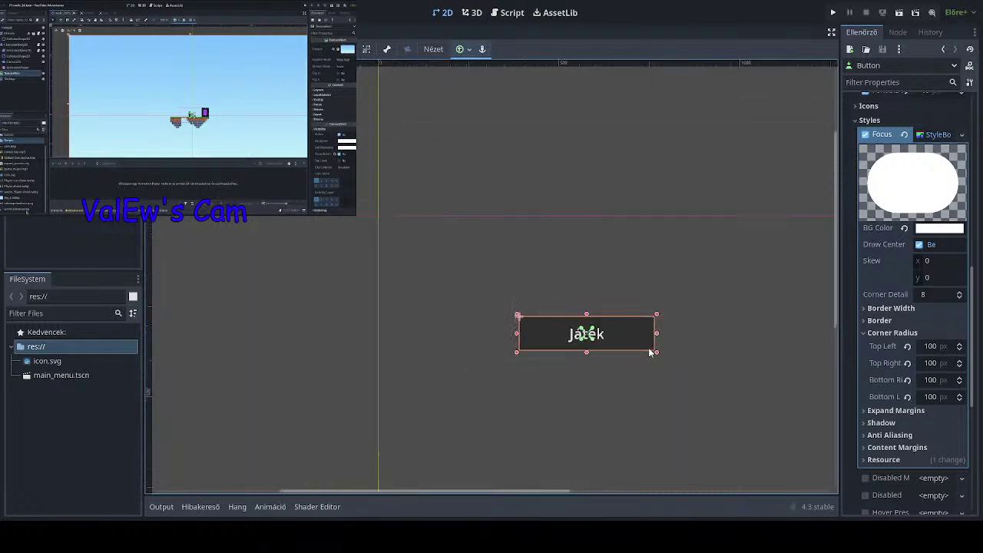
drag(653, 351, 633, 346)
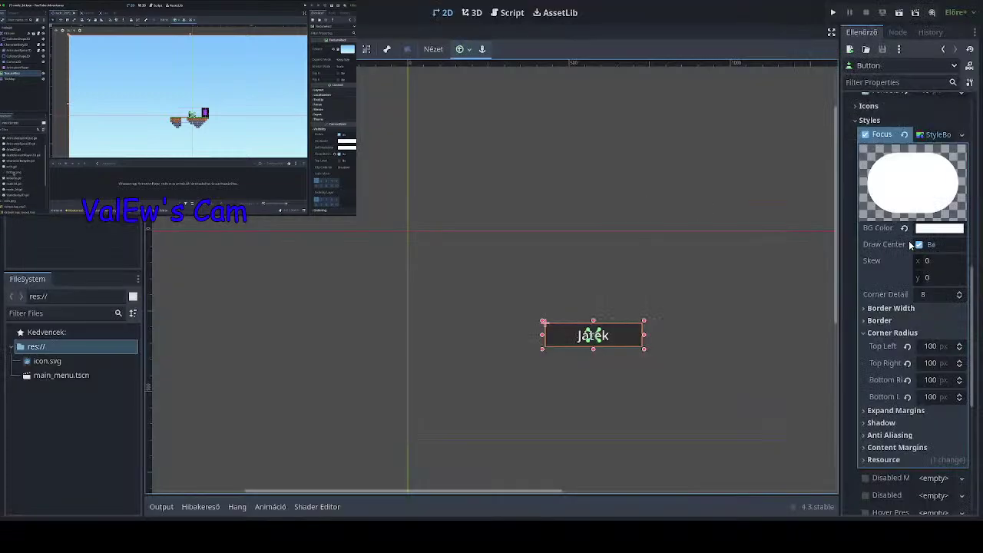
Look through the button's style overrides, text, BaseButton and Control properties in the inspector.
scroll(872, 289, up, 3)
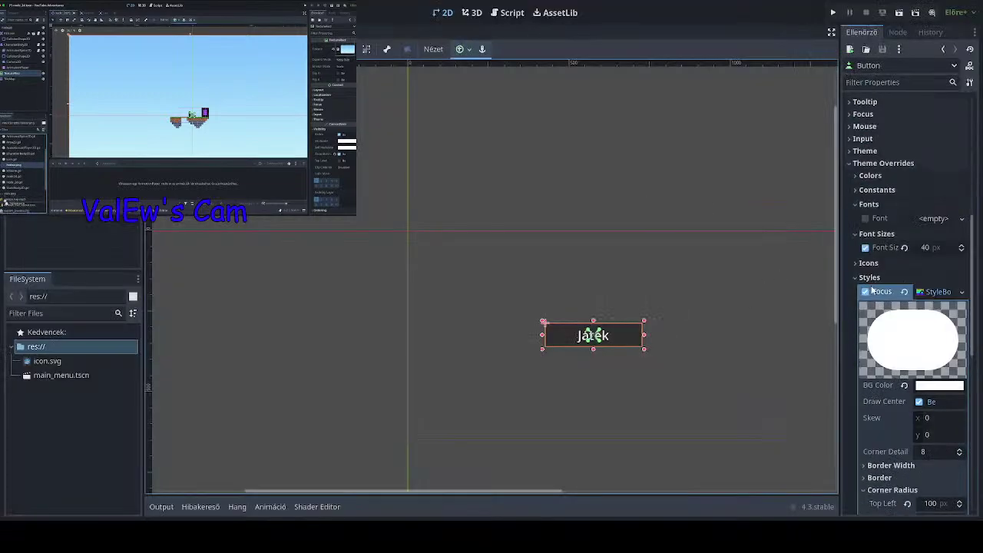
scroll(876, 315, down, 2)
scroll(893, 337, down, 4)
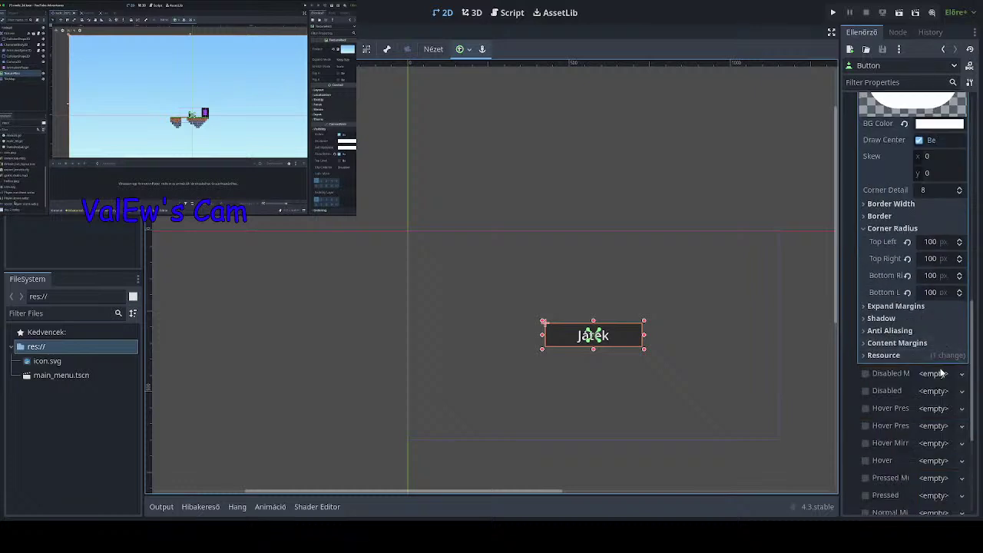
scroll(926, 306, up, 8)
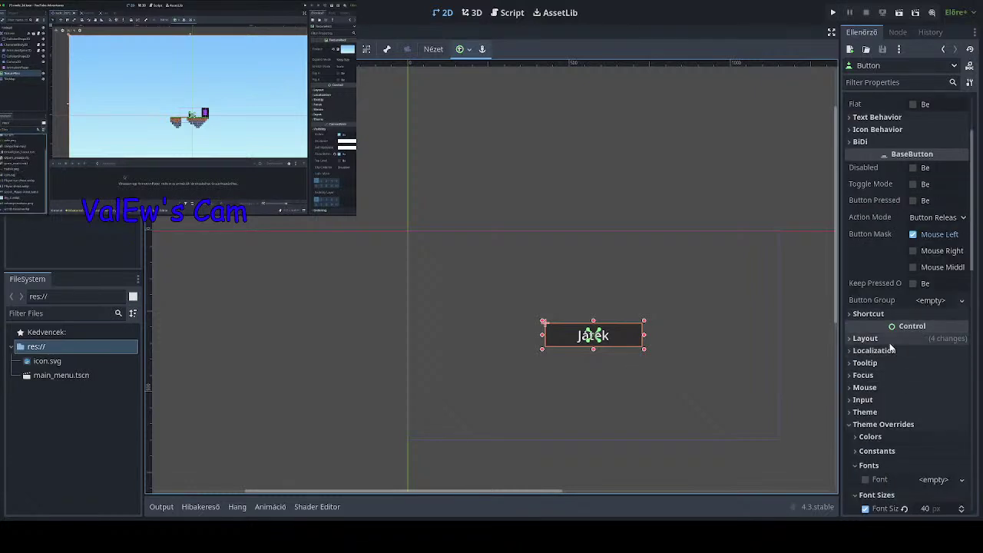
scroll(892, 348, up, 2)
scroll(880, 281, down, 4)
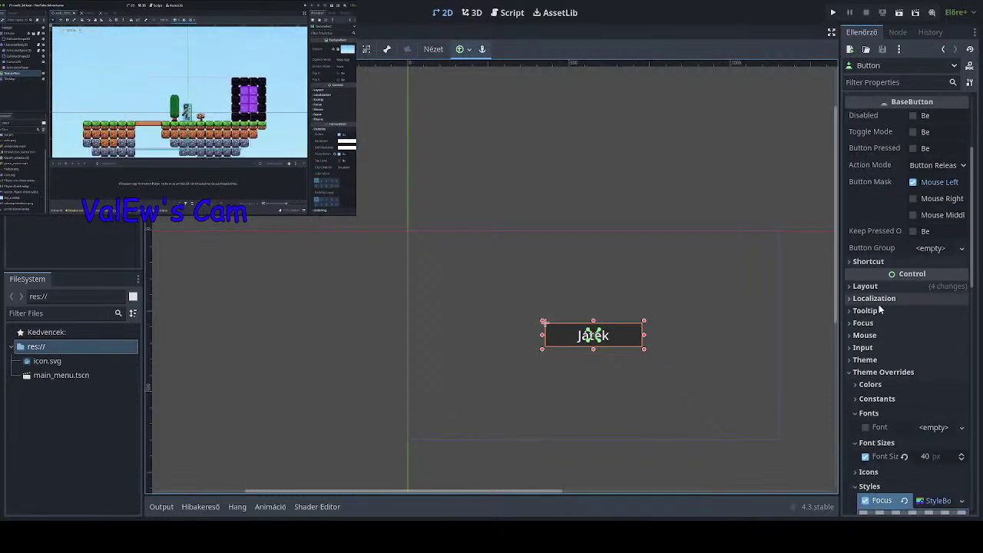
scroll(879, 304, up, 6)
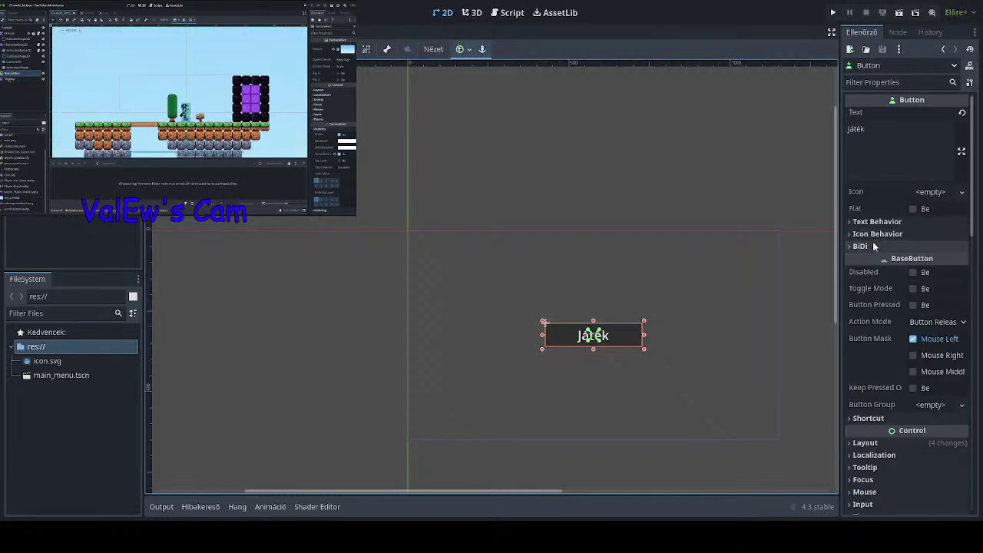
click(873, 168)
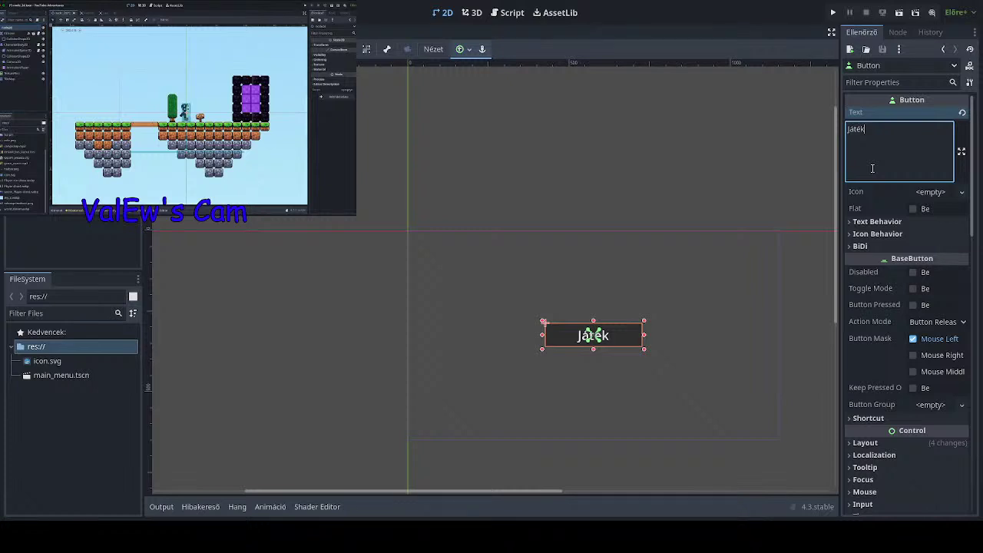
scroll(891, 196, down, 12)
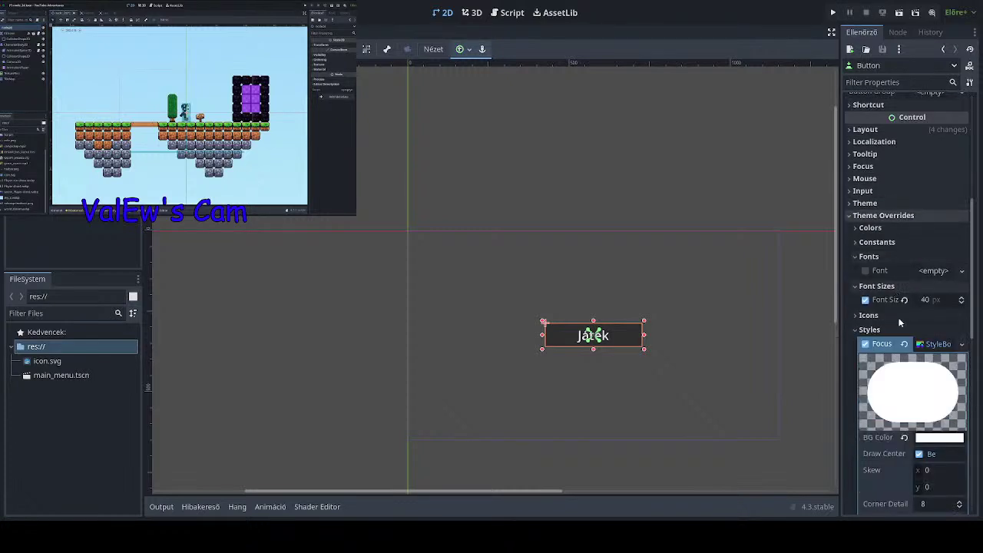
Collapse the Font Sizes and Fonts overrides, expand Colors and enable the Font Disabled color override.
click(867, 289)
click(870, 256)
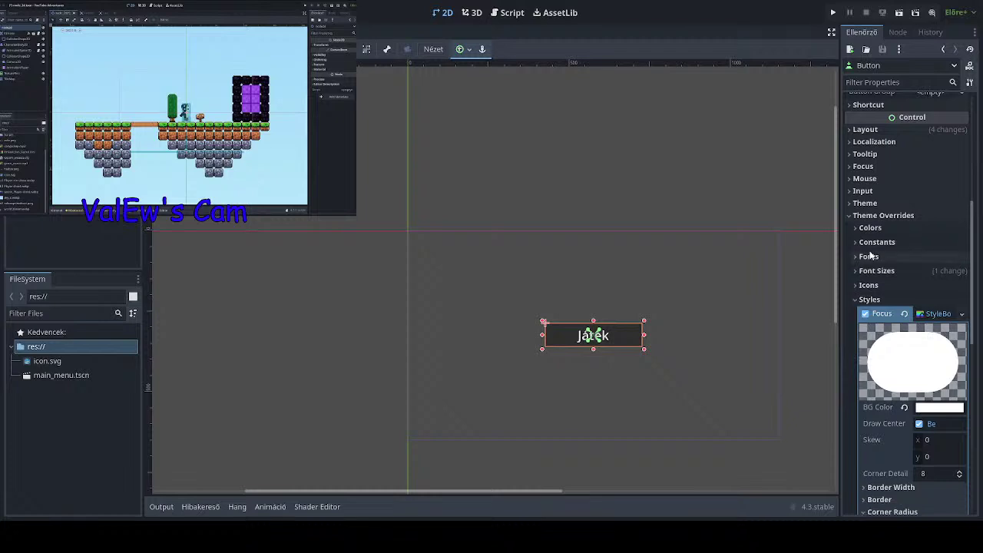
click(898, 230)
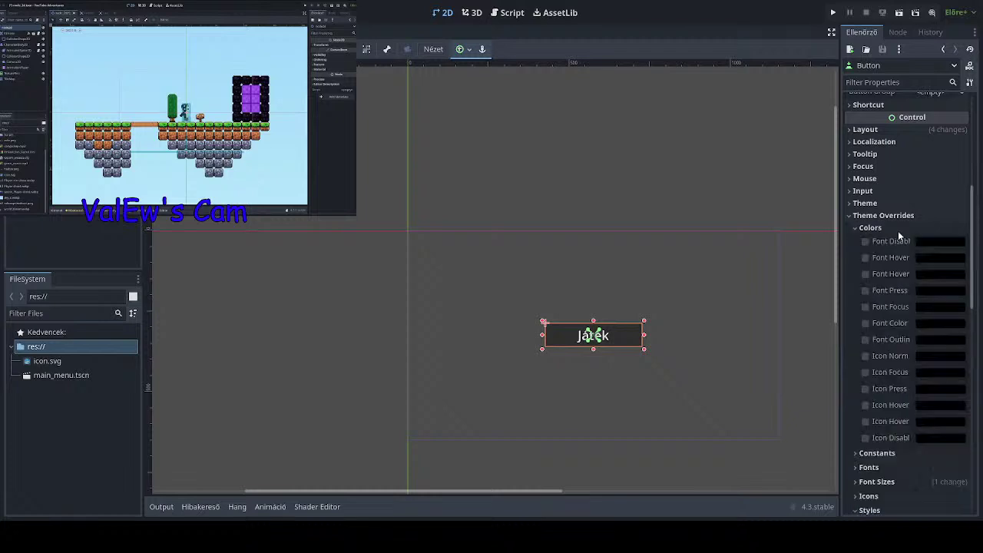
click(866, 241)
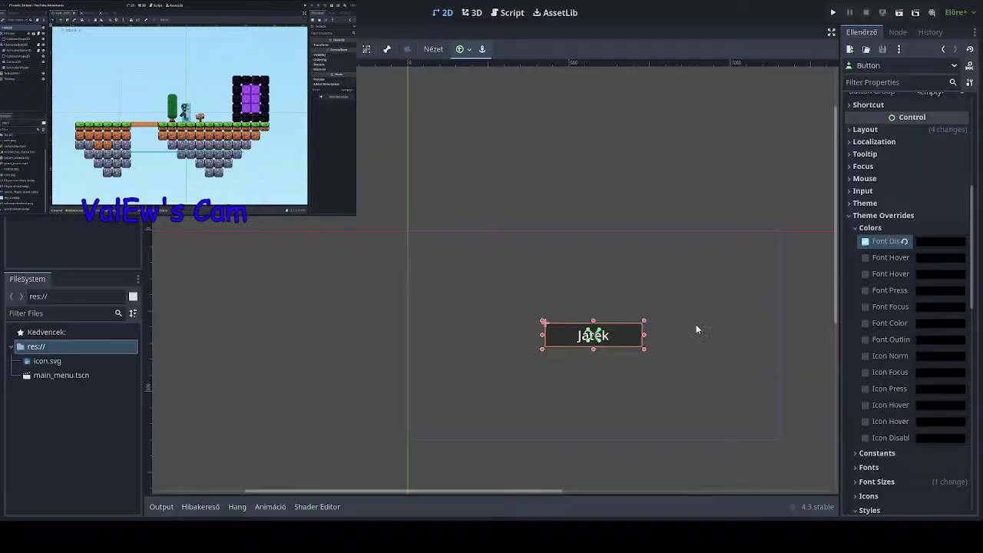
scroll(668, 339, up, 2)
scroll(494, 348, up, 2)
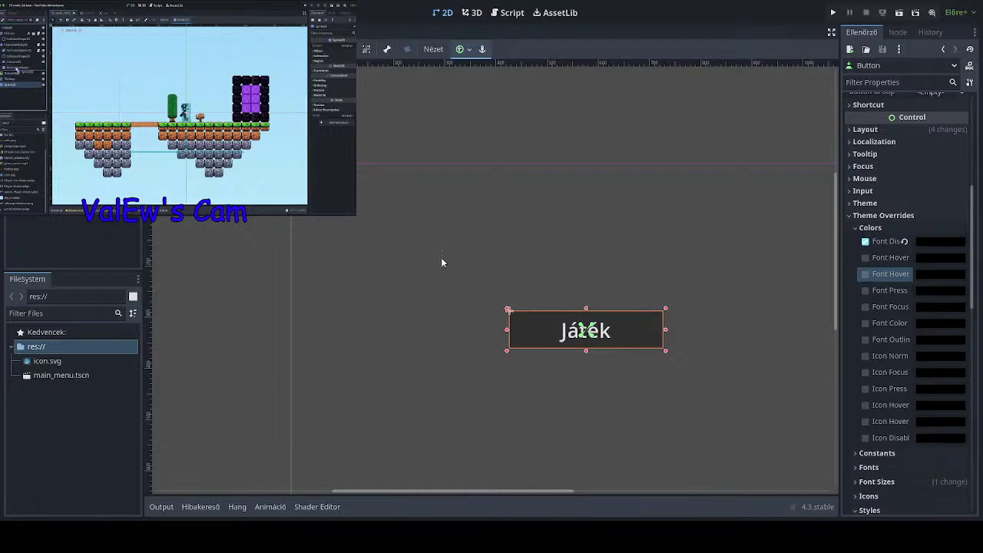
Collapse the theme overrides, set the button's texture Filter to Nearest and run the project.
scroll(924, 209, up, 5)
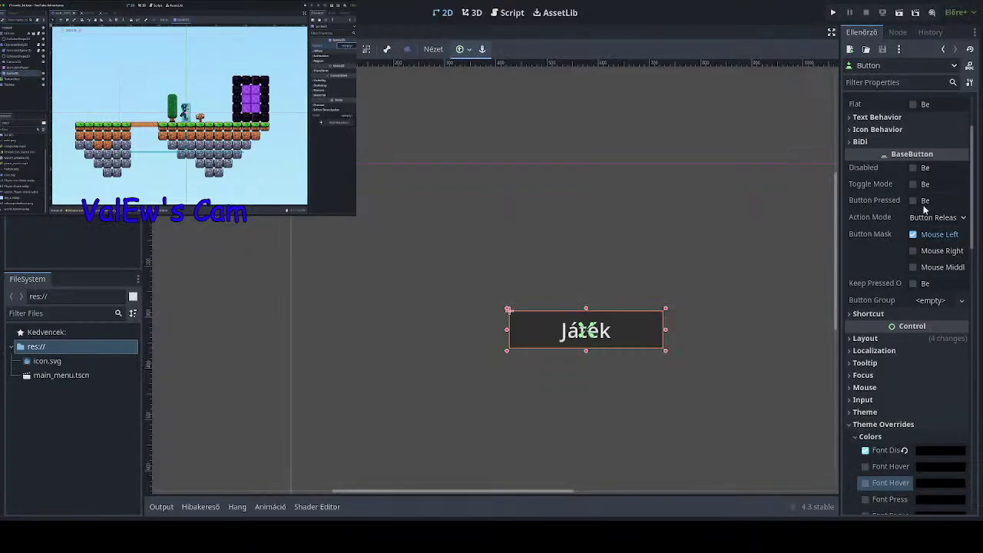
click(913, 426)
scroll(913, 428, down, 3)
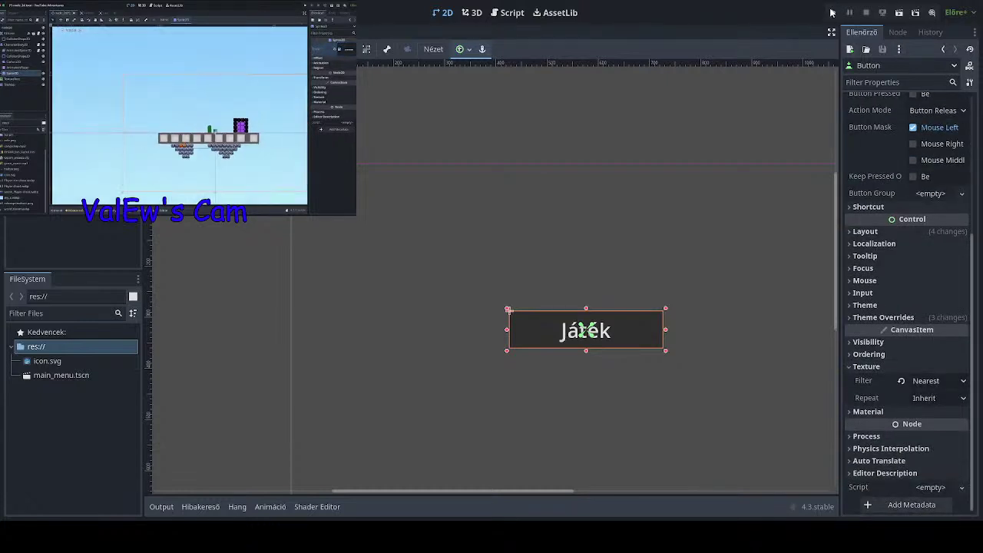
click(835, 13)
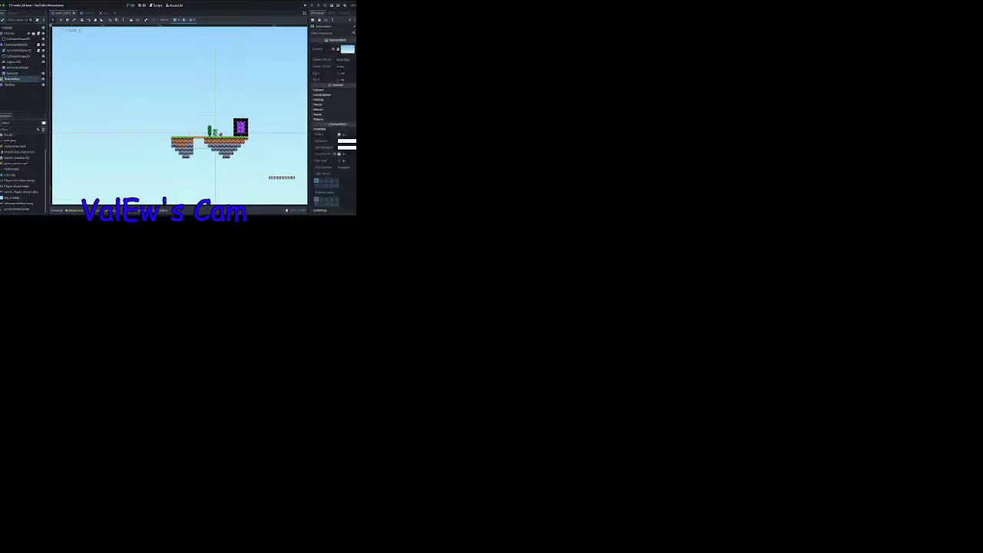
Reset the button's texture Filter to Inherit, reopen its theme overrides and select the MainMenu node.
click(867, 366)
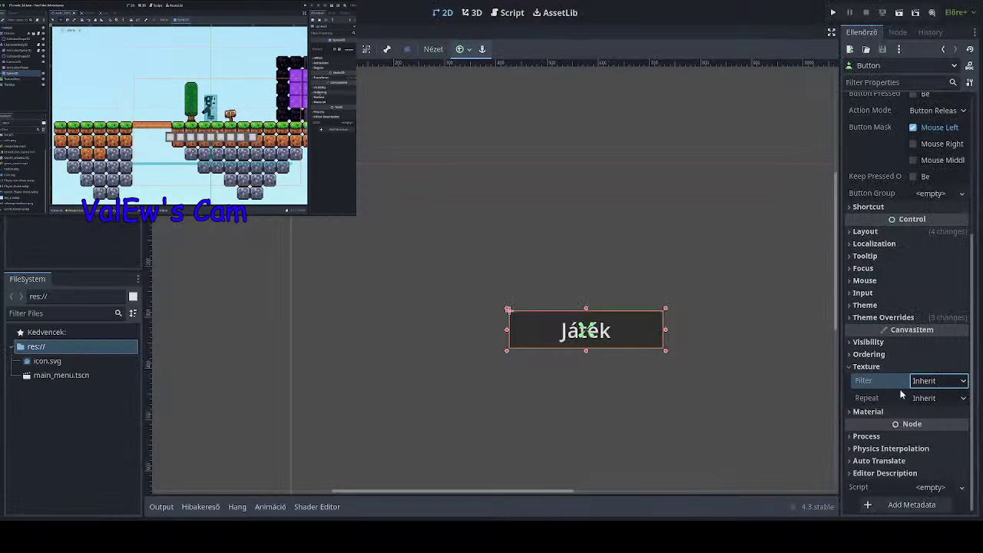
click(912, 318)
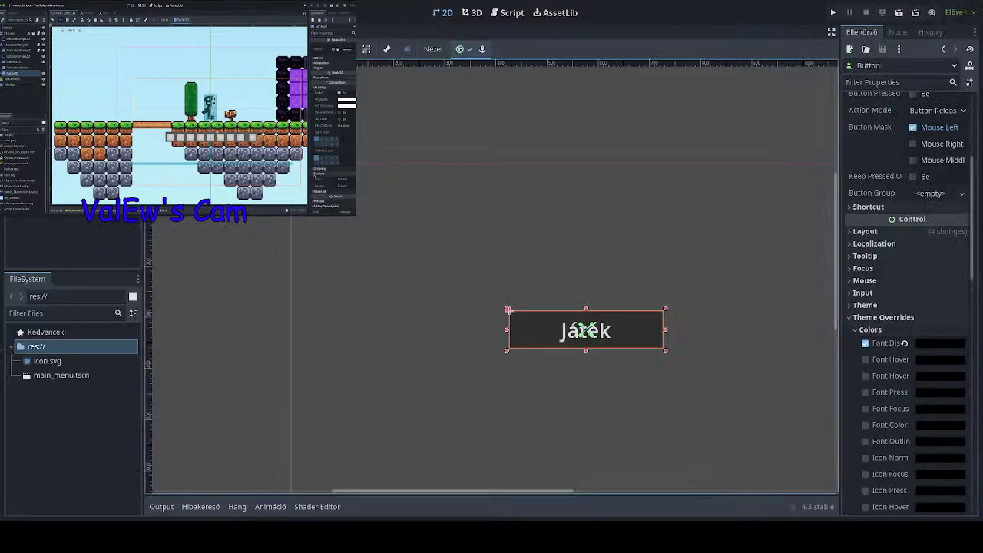
click(807, 192)
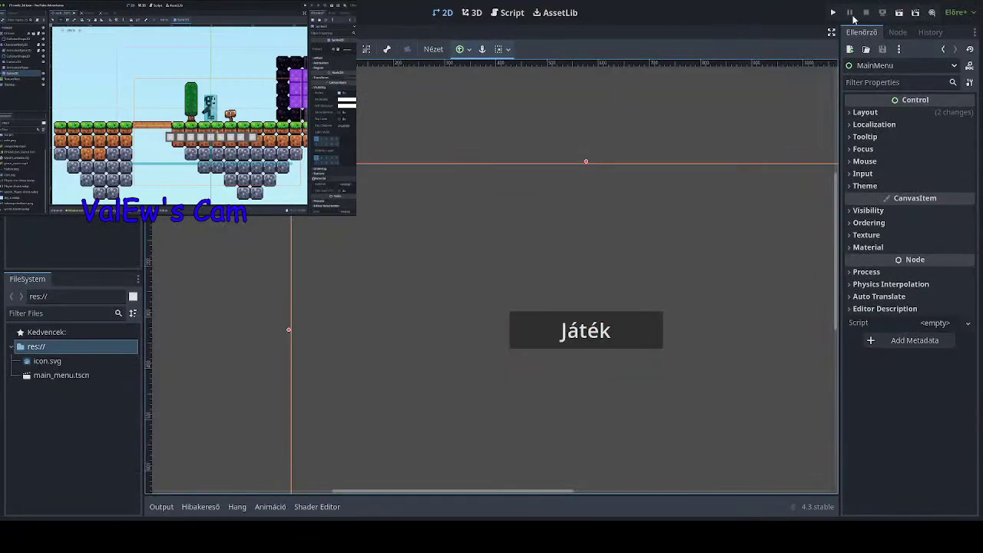
Select main_menu.tscn in the project files and run the project to check the main menu.
click(833, 12)
click(329, 78)
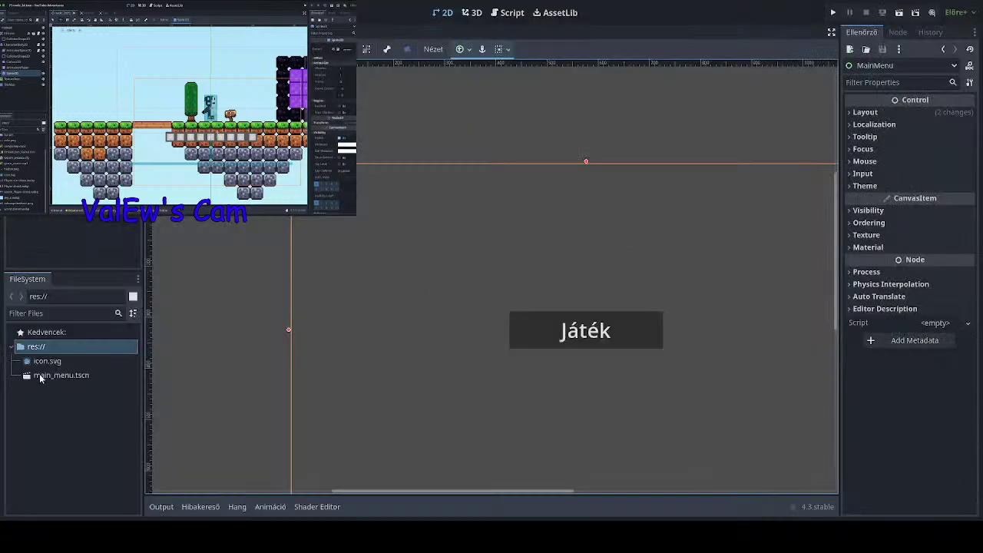
click(40, 376)
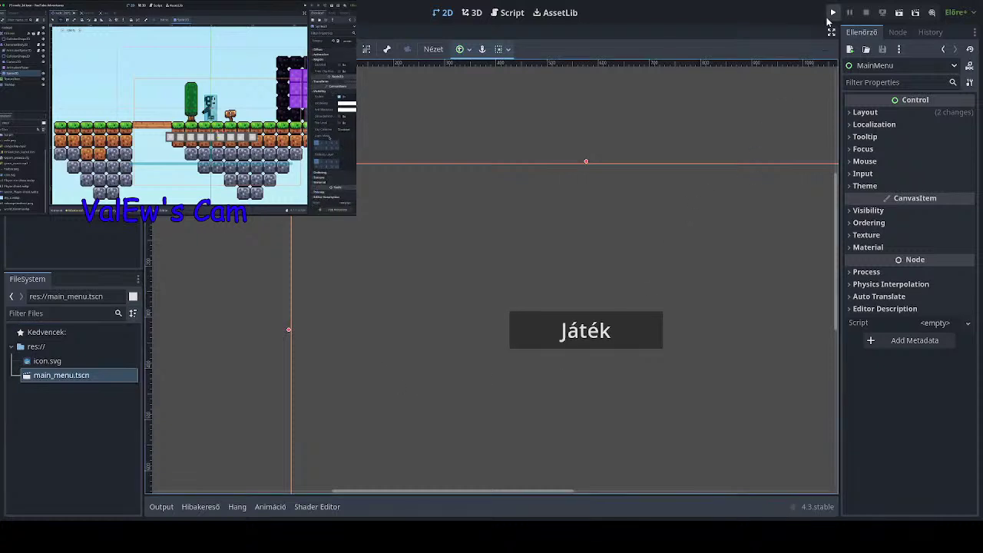
click(832, 13)
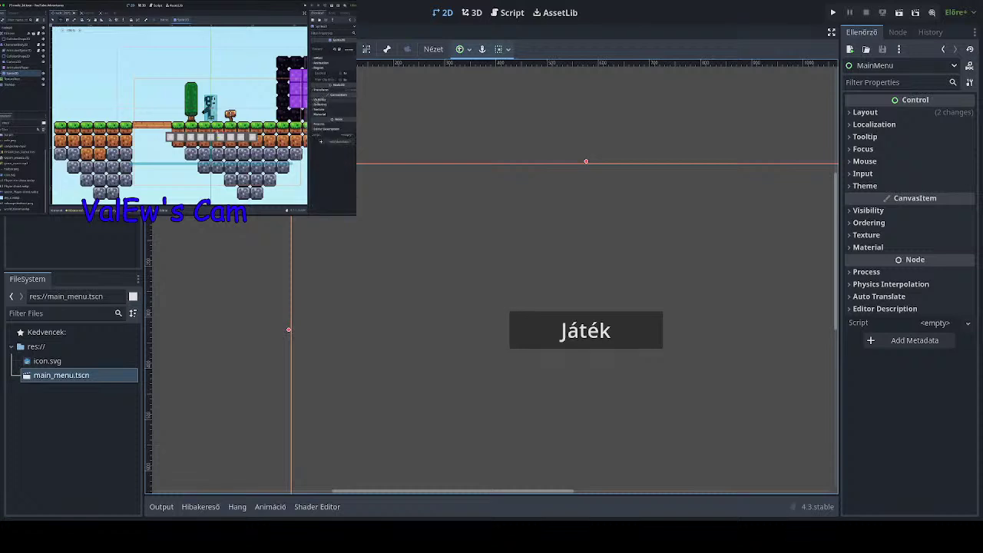
click(834, 14)
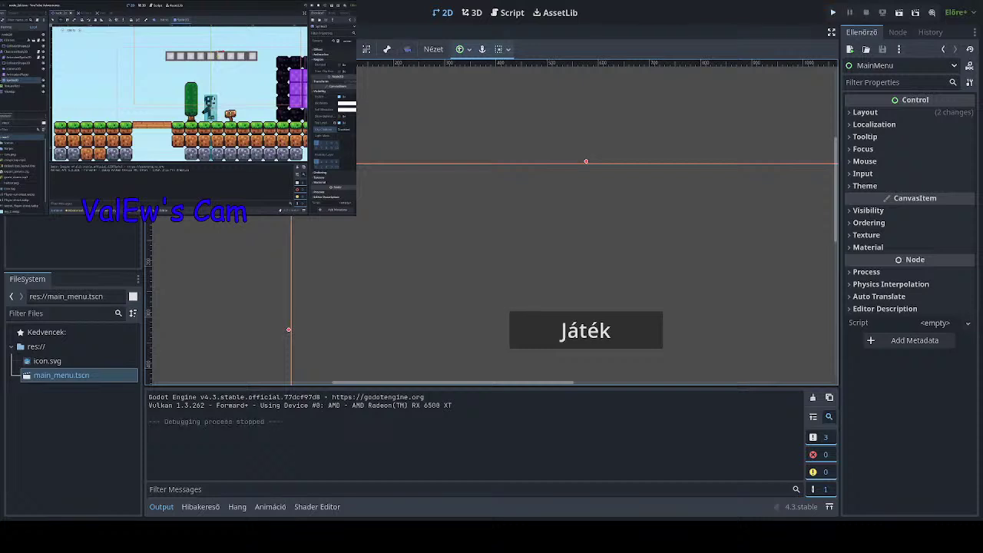
Select the "Játék" button node and toggle its visibility off and back on.
click(77, 184)
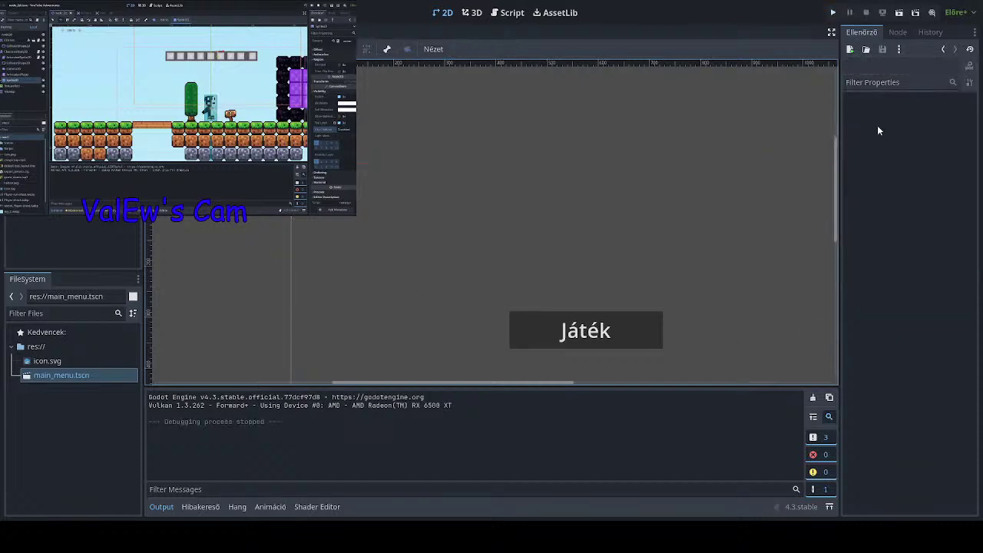
click(54, 83)
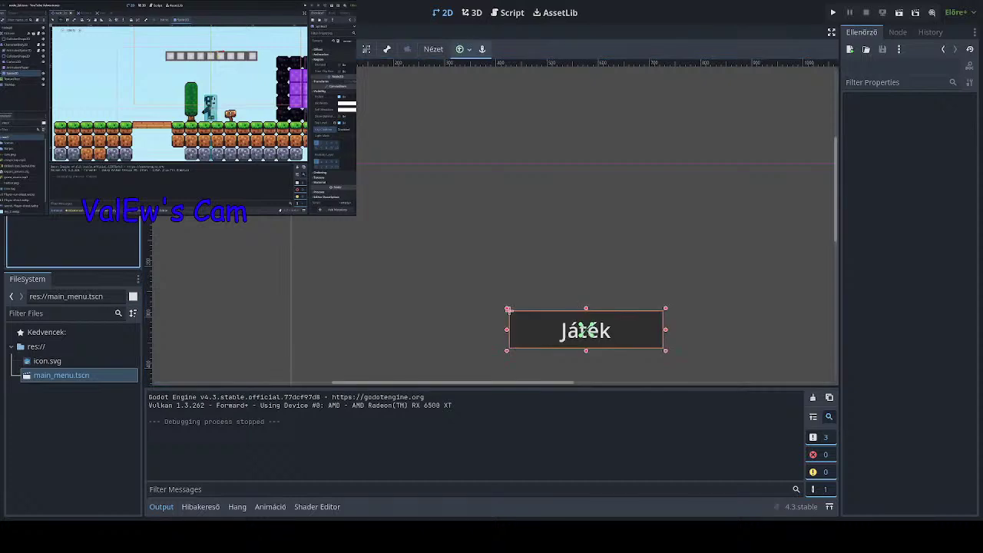
click(132, 83)
click(133, 83)
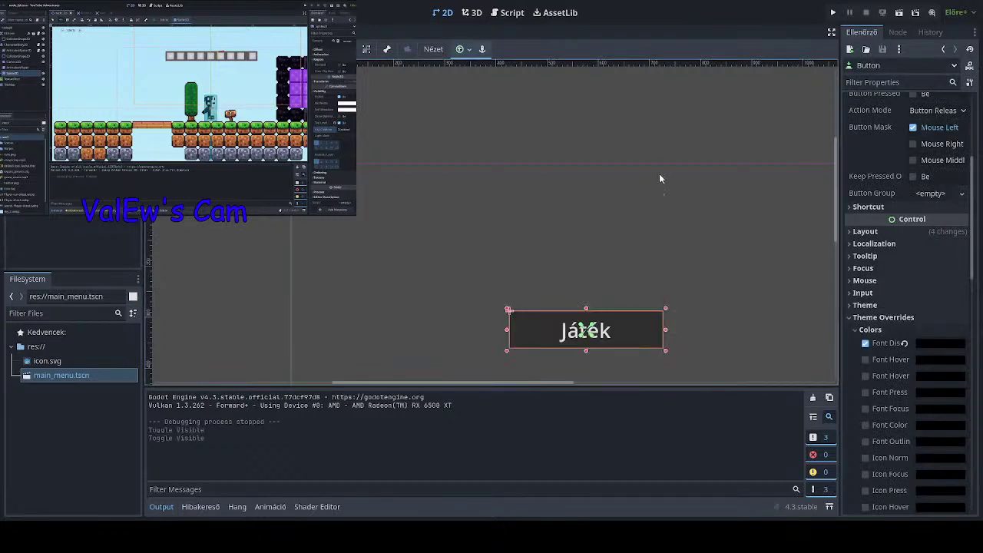
Set the Top Left and Top Right corner radii of the button's Focus style to 16 px.
scroll(908, 275, down, 5)
scroll(903, 393, down, 4)
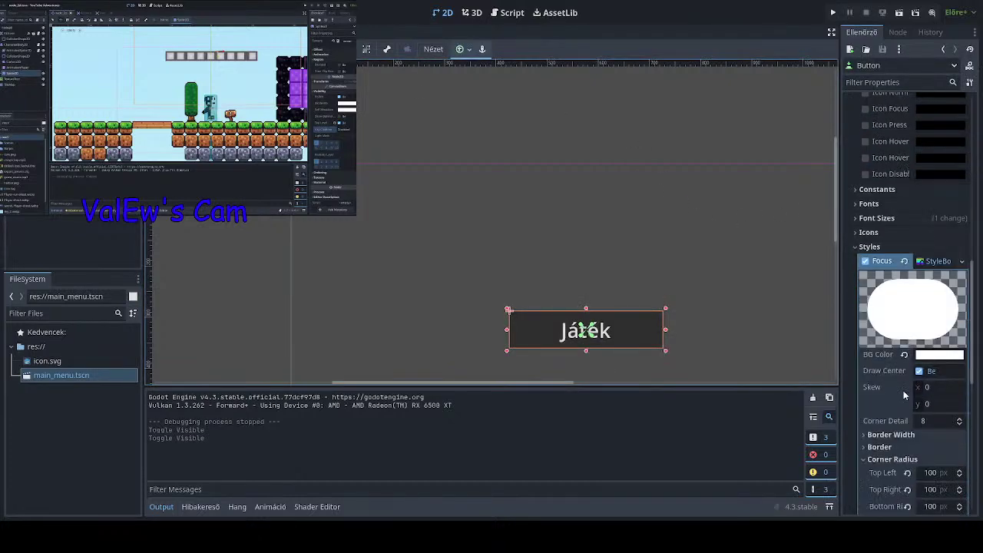
click(935, 316)
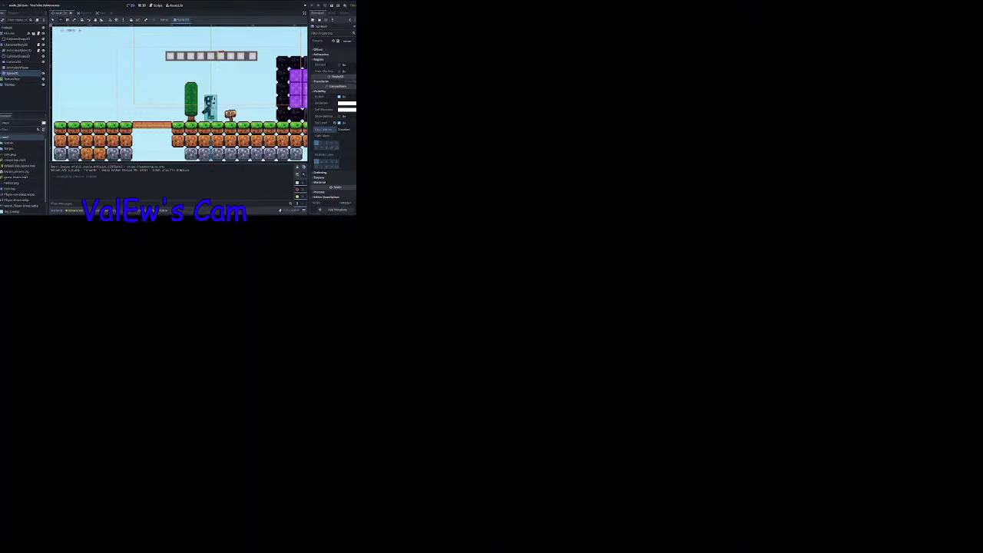
text(16)
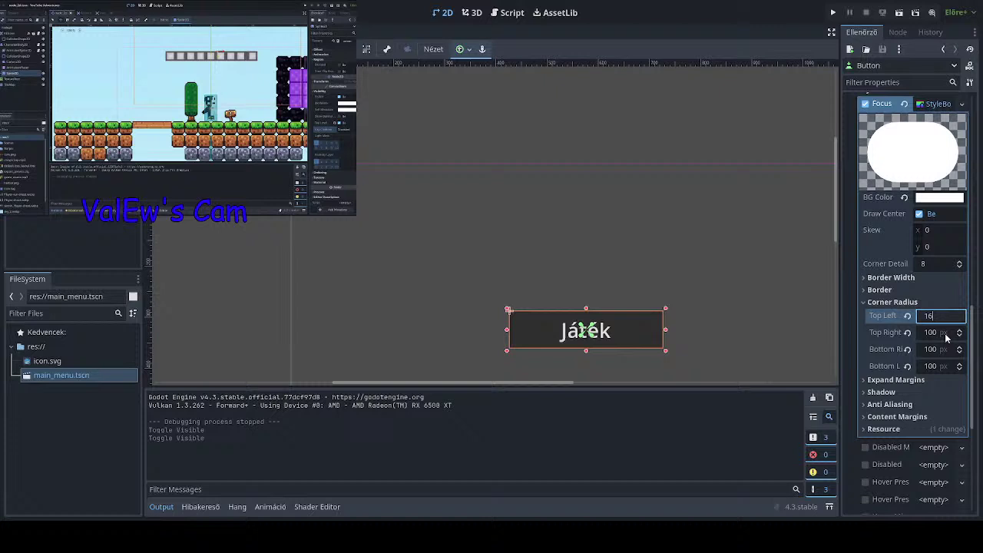
click(945, 334)
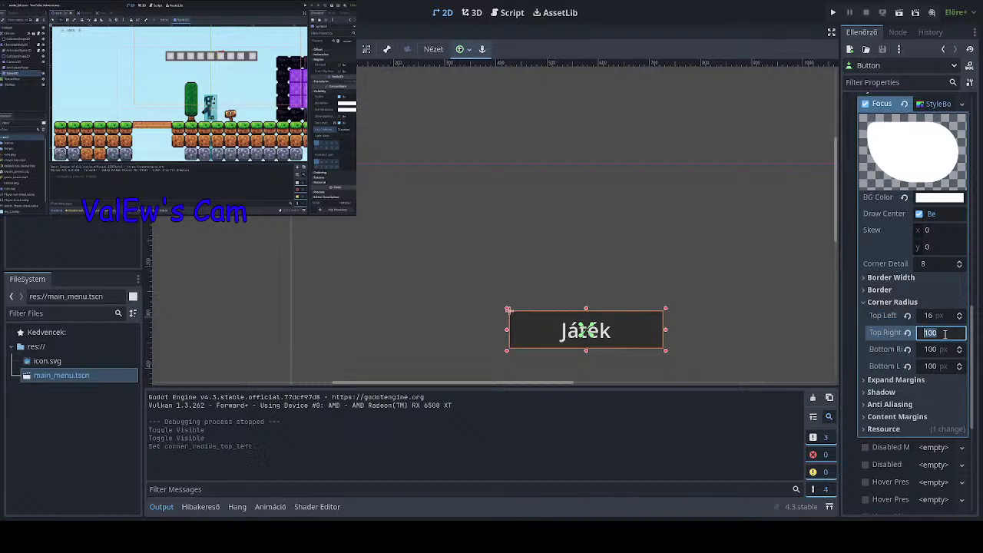
key(BackSpace)
text(16)
key(Return)
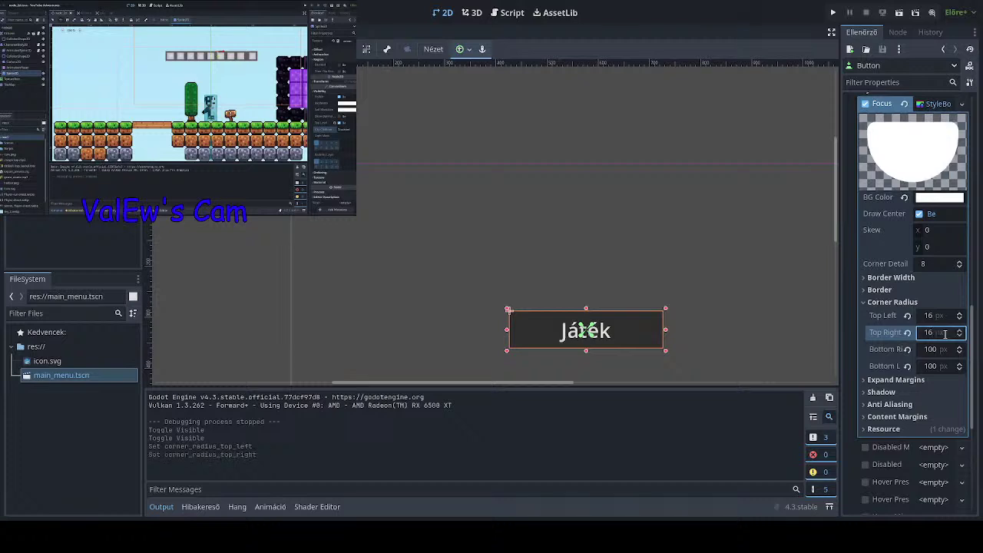
Set the Bottom Right and Bottom Left corner radii of the button's Focus style to 16 px.
click(934, 351)
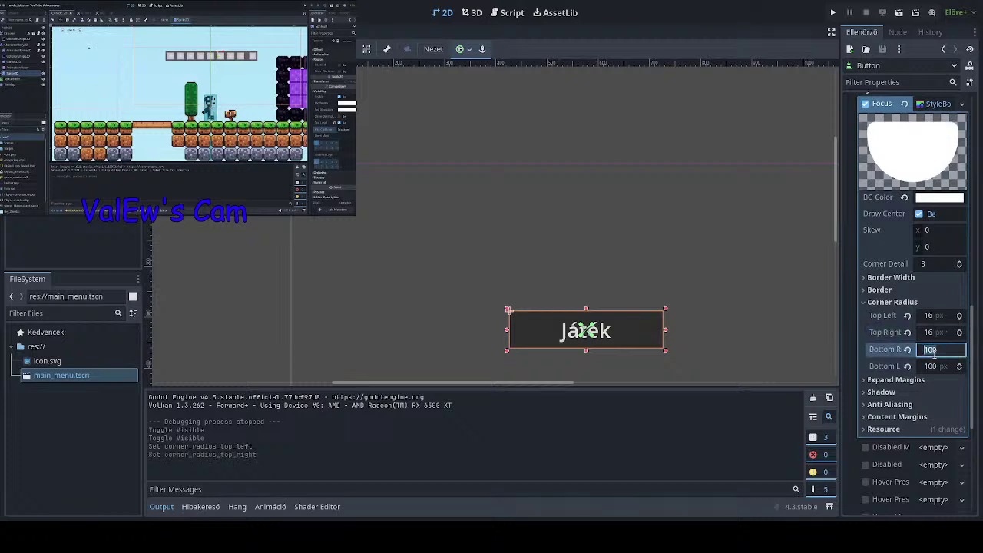
text(16)
key(Return)
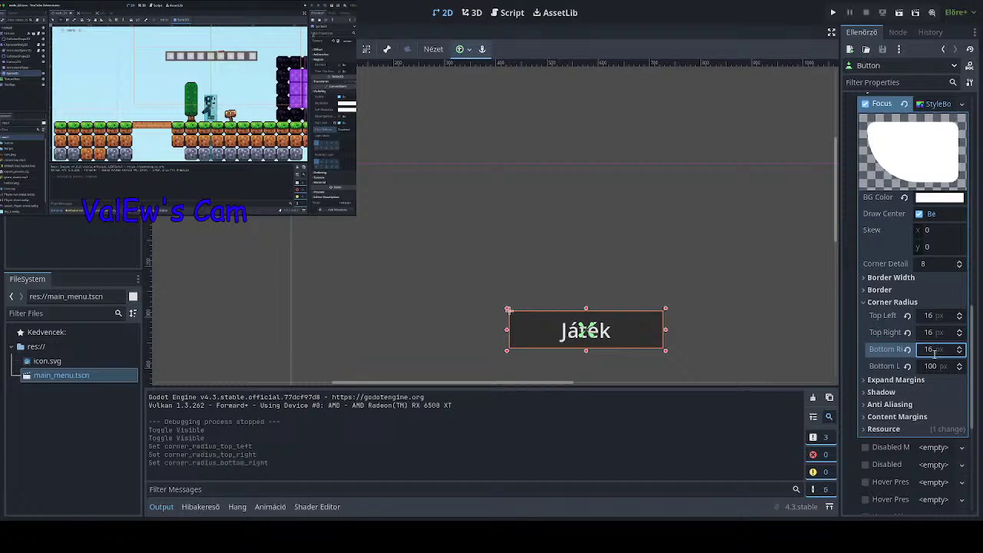
click(938, 366)
text(16)
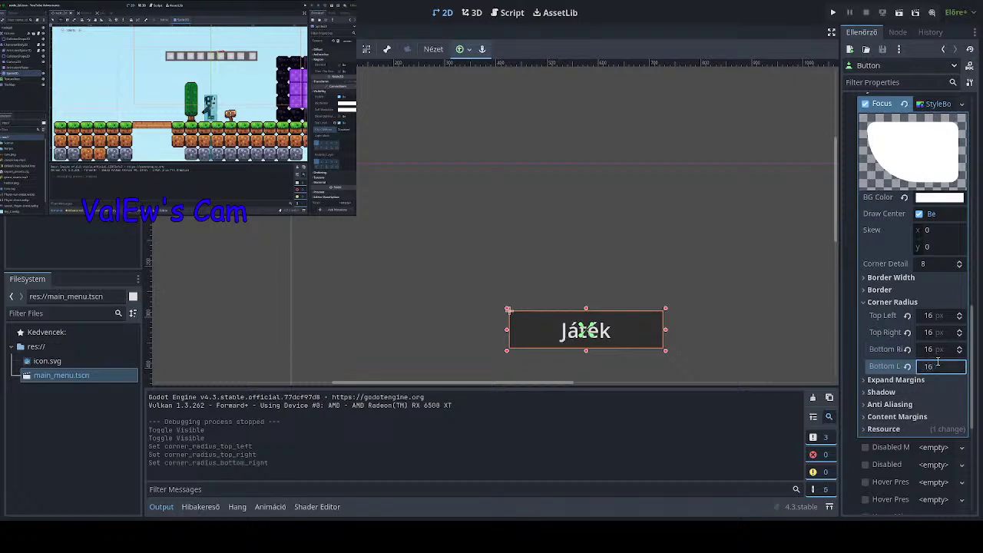
key(Return)
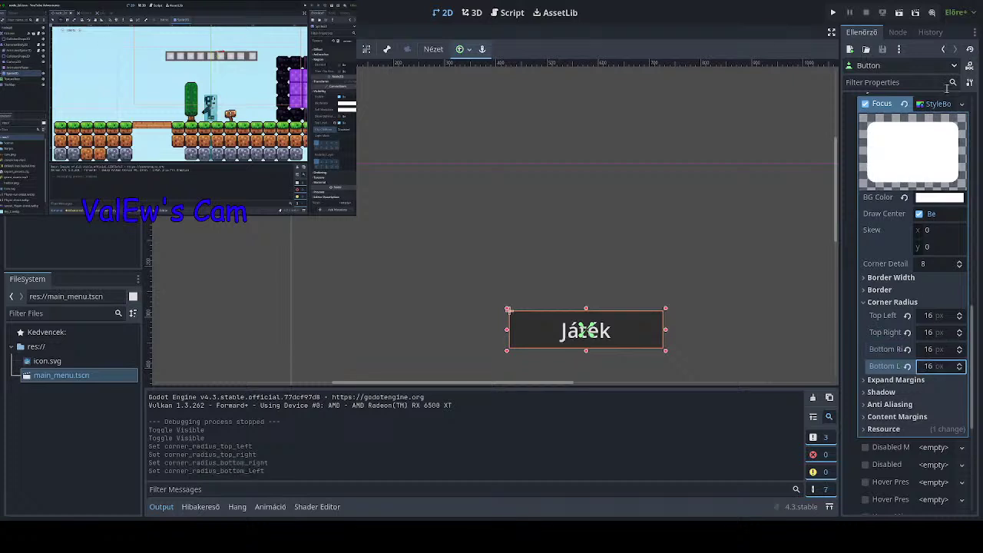
Run the project, stop it and quit the main menu project to the project list.
click(833, 12)
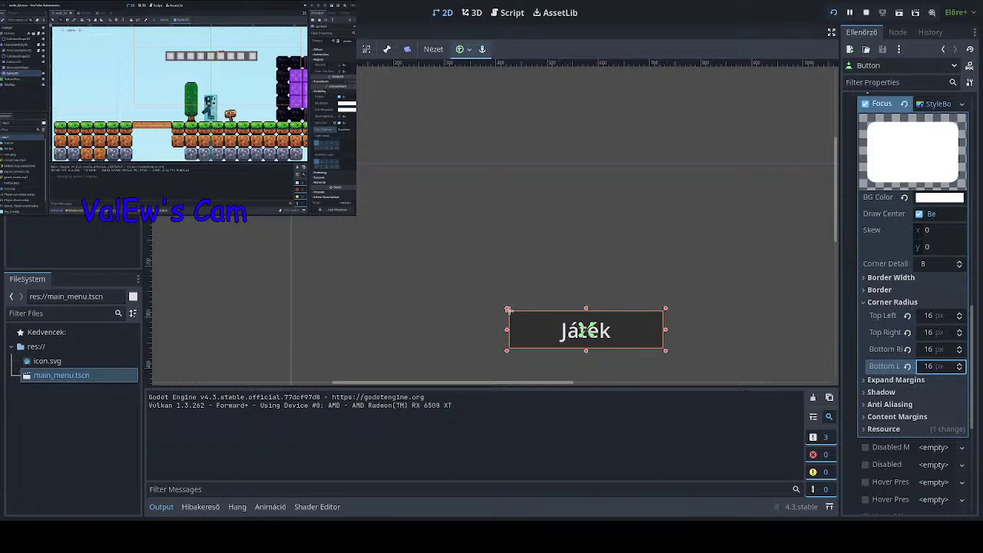
key(F8)
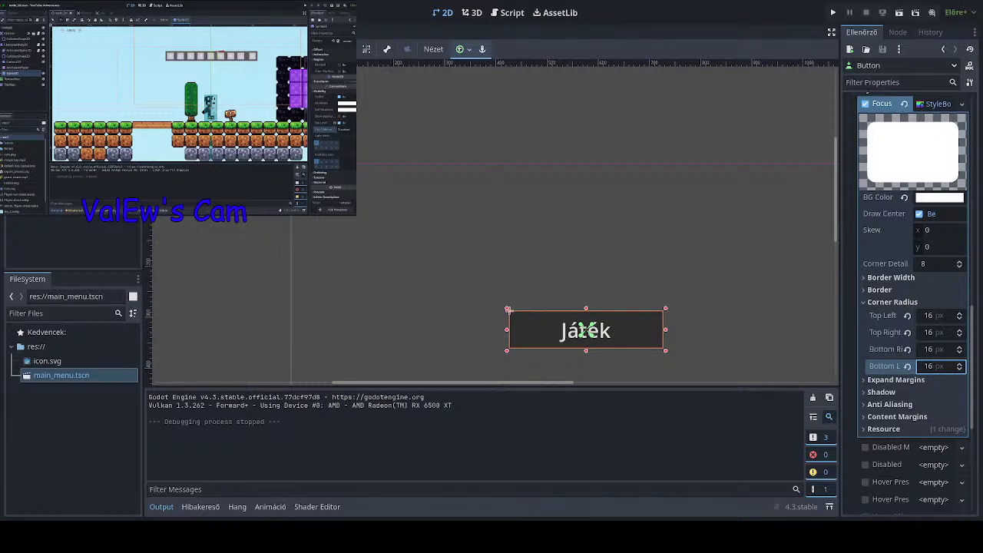
click(21, 12)
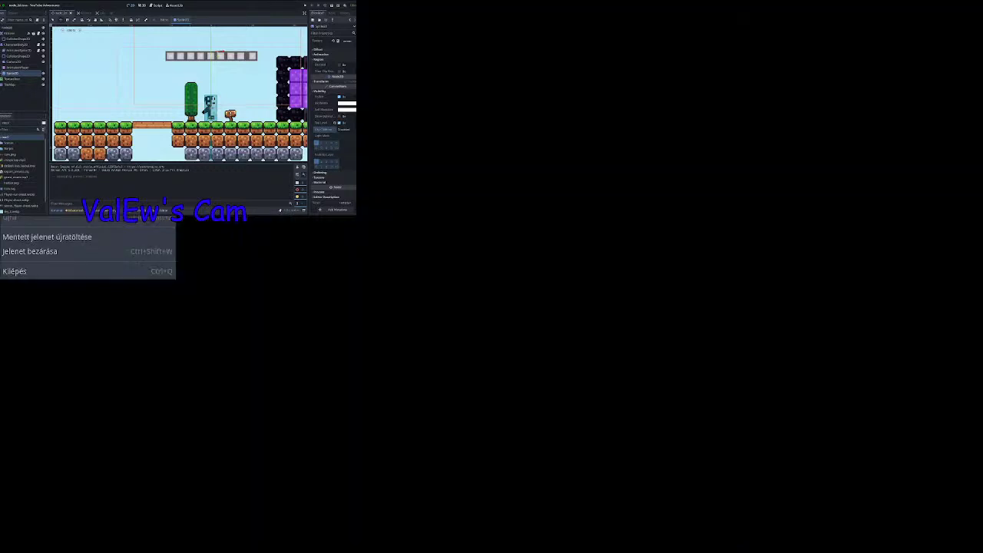
click(23, 293)
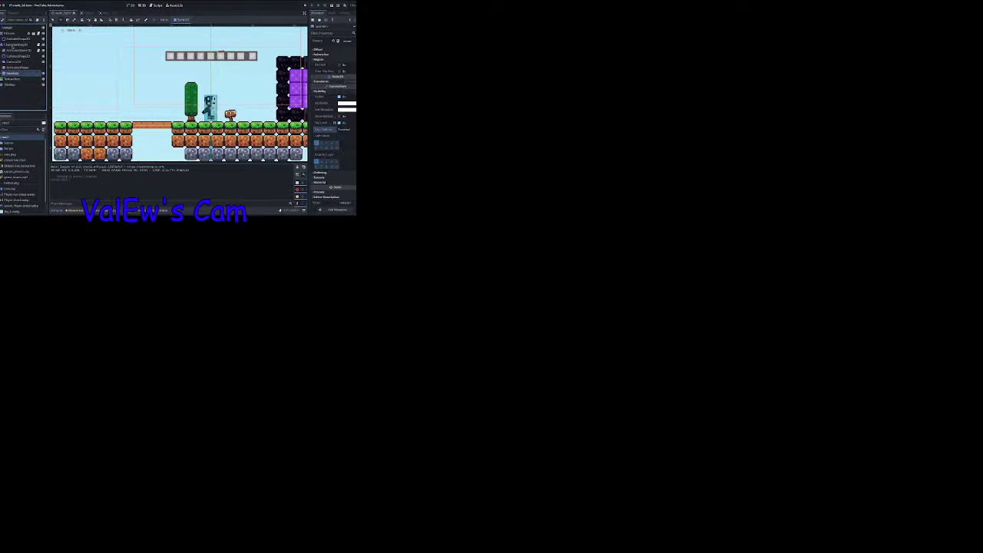
Rename the CharacterBody2D node in the YouTube Adventures scene as Player.
click(16, 45)
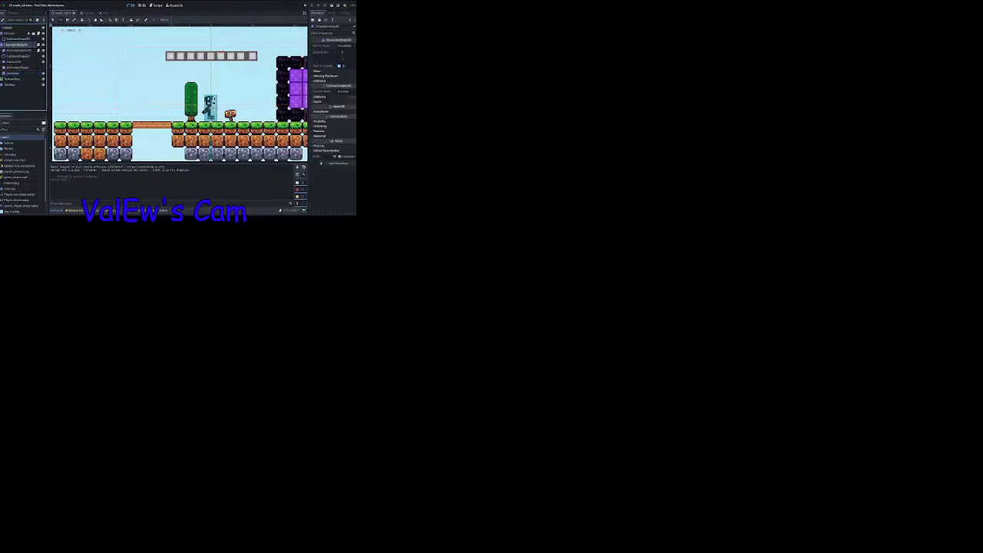
text(Player)
key(Return)
Open the inventory sprite's script and replace all of its template code with "extends Sprite2D".
click(15, 73)
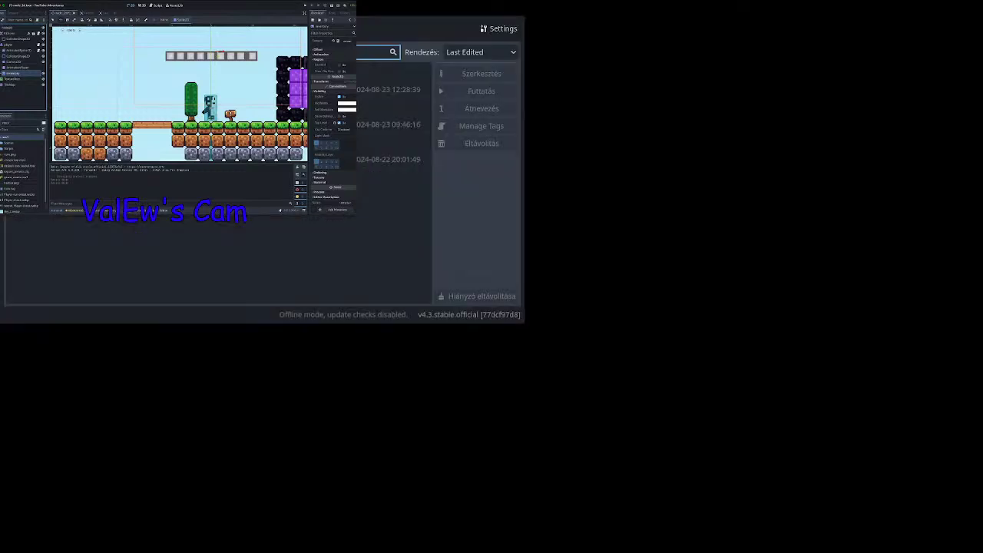
key(ctrl+F3)
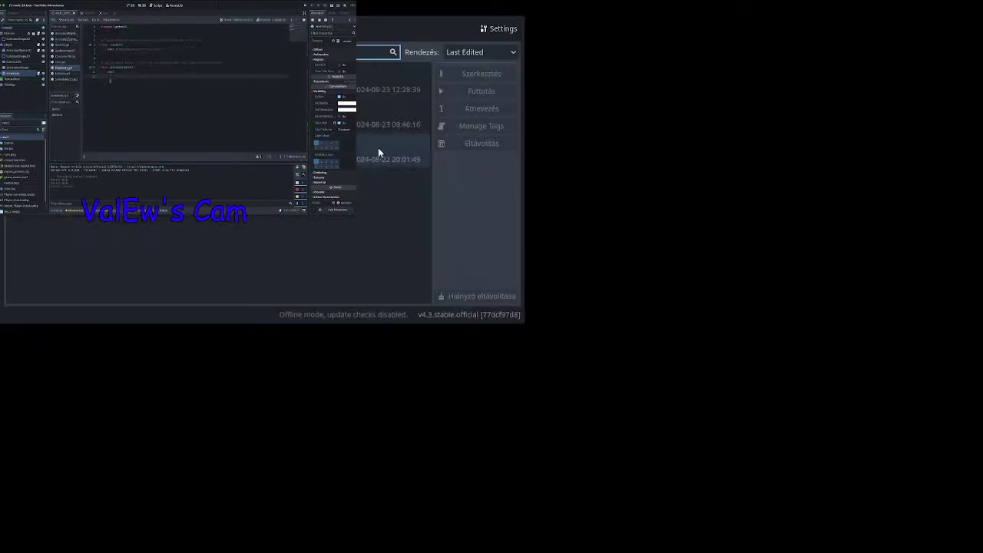
key(ctrl+a)
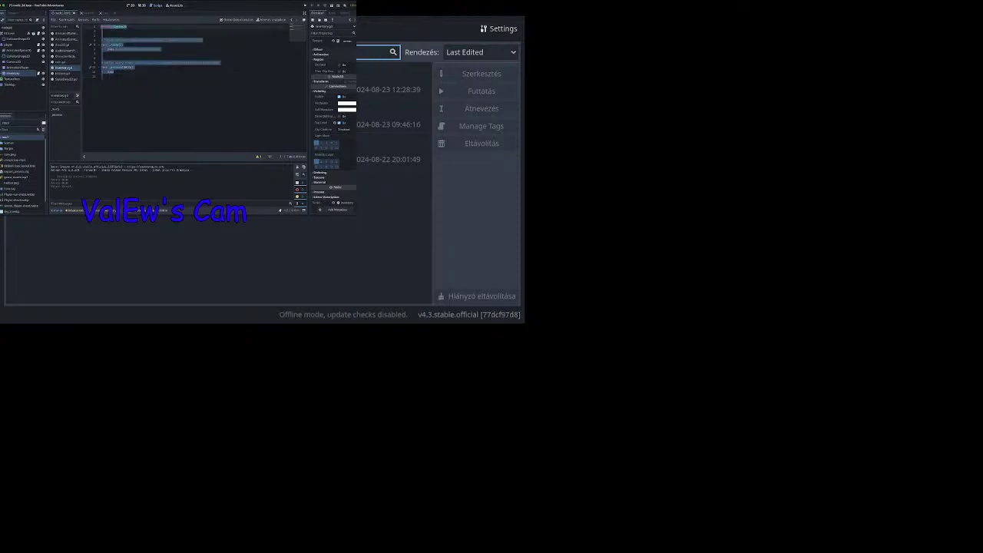
key(BackSpace)
text(e)
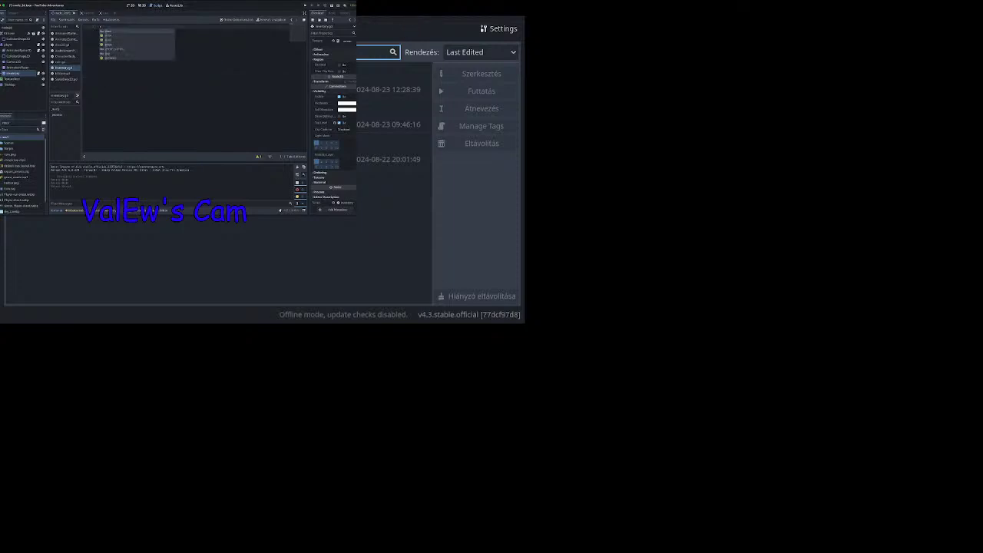
key(BackSpace)
text(e)
key(BackSpace)
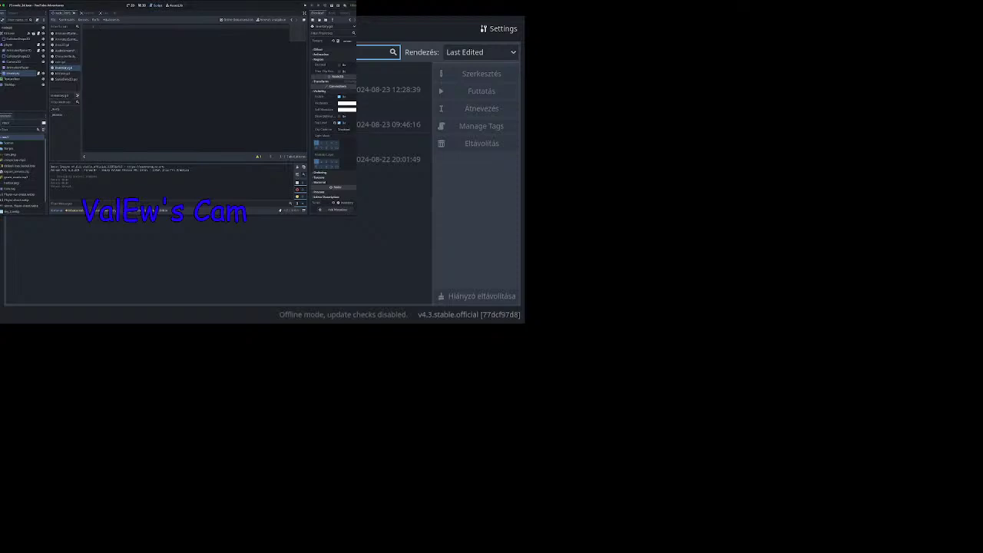
text(extends Sprite2D)
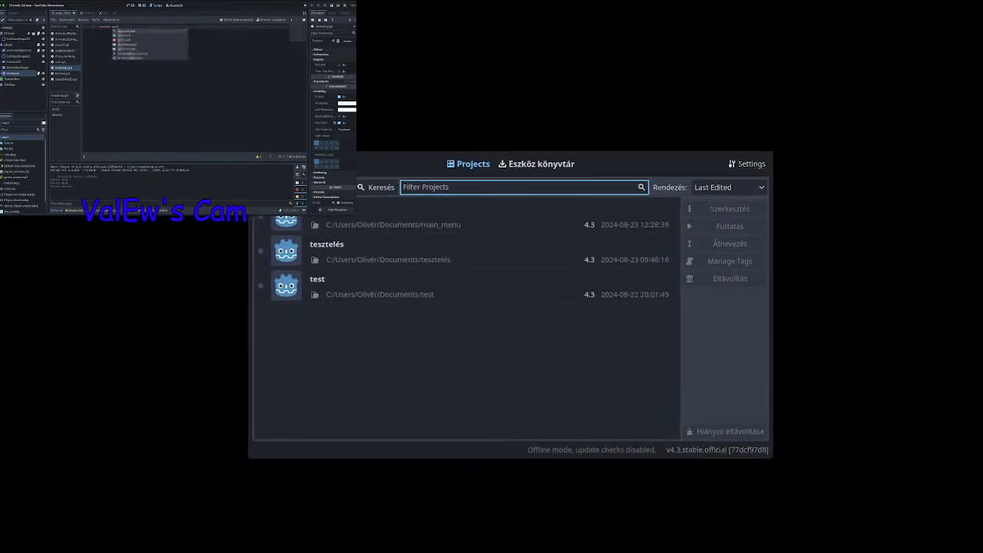
key(Return)
key(Return)
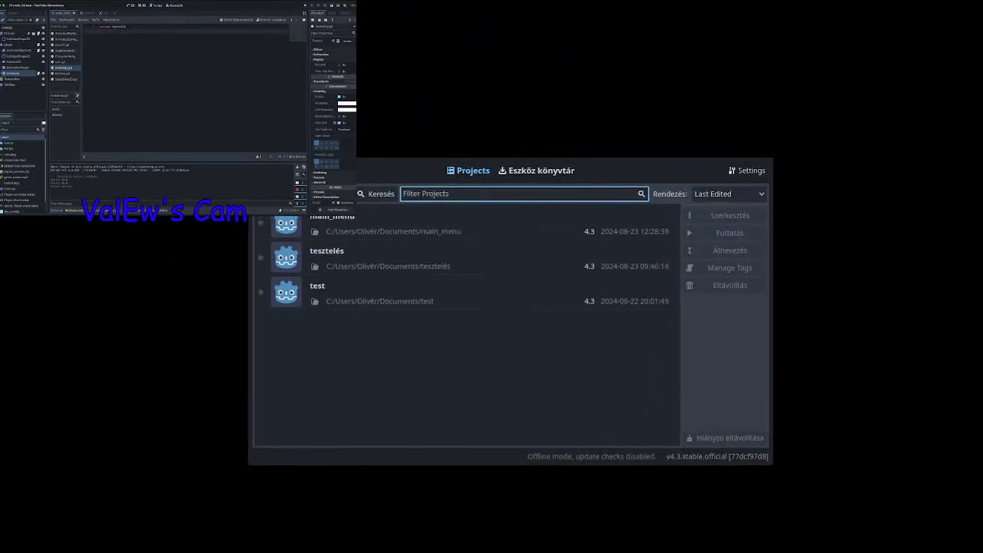
key(Return)
text(@export var)
click(740, 151)
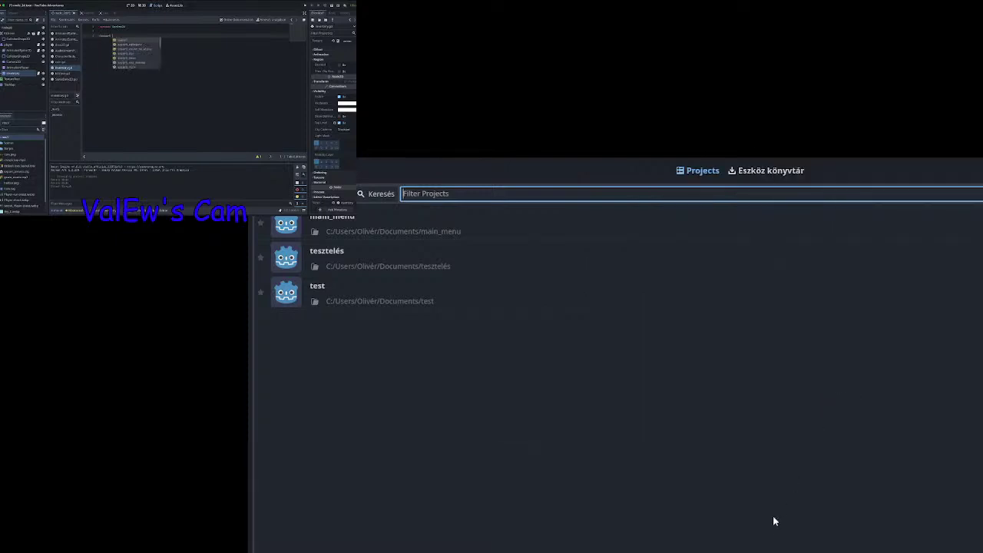
text(ta)
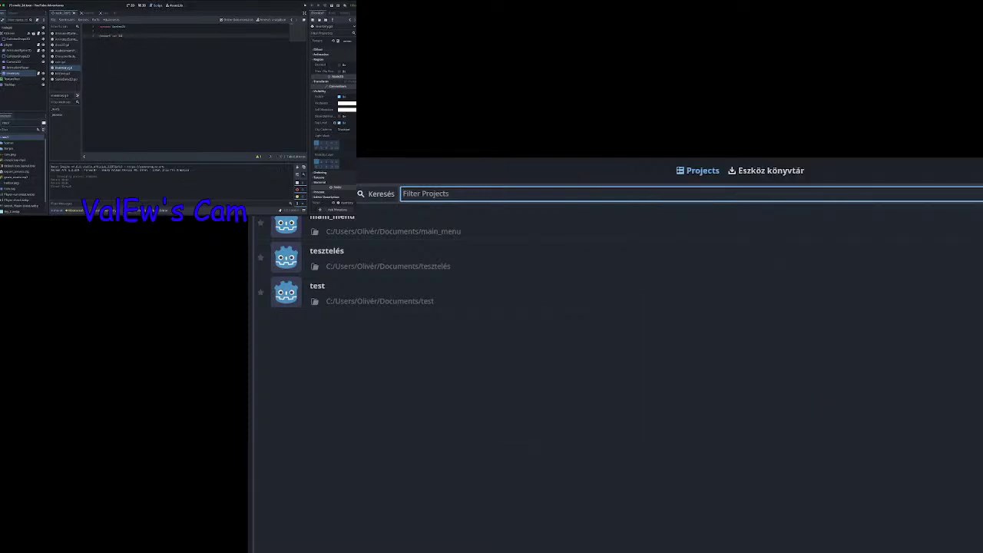
text(rget)
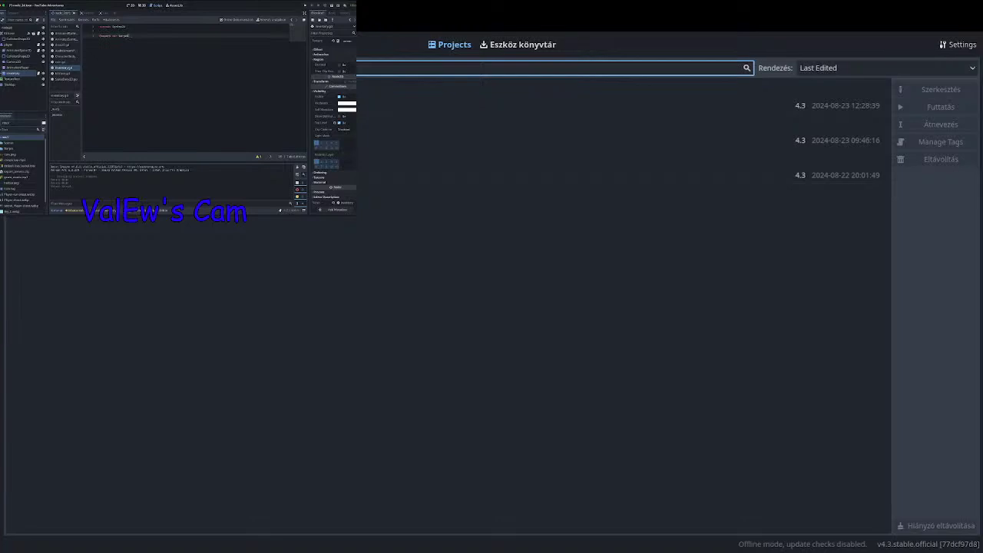
text(: Charac)
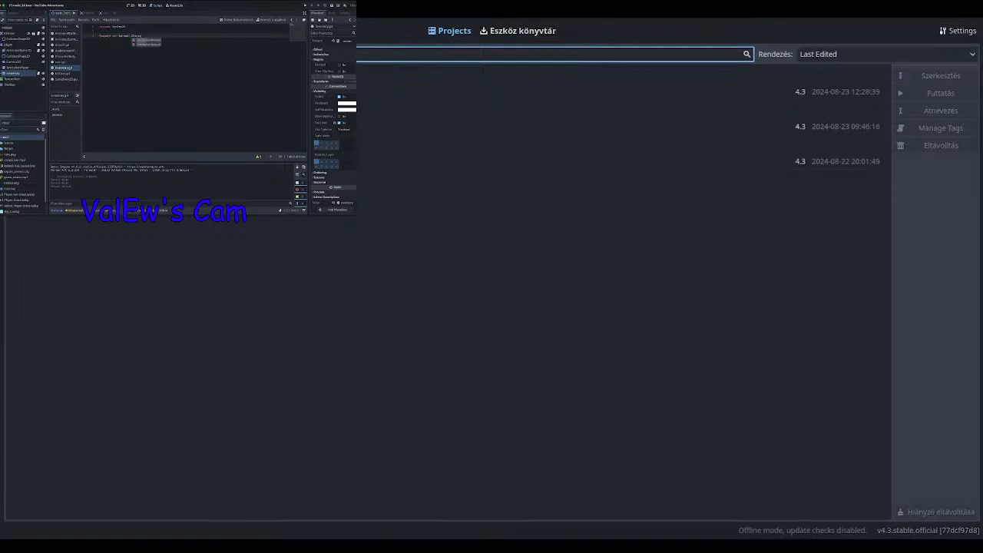
text(terBody2D)
key(Return)
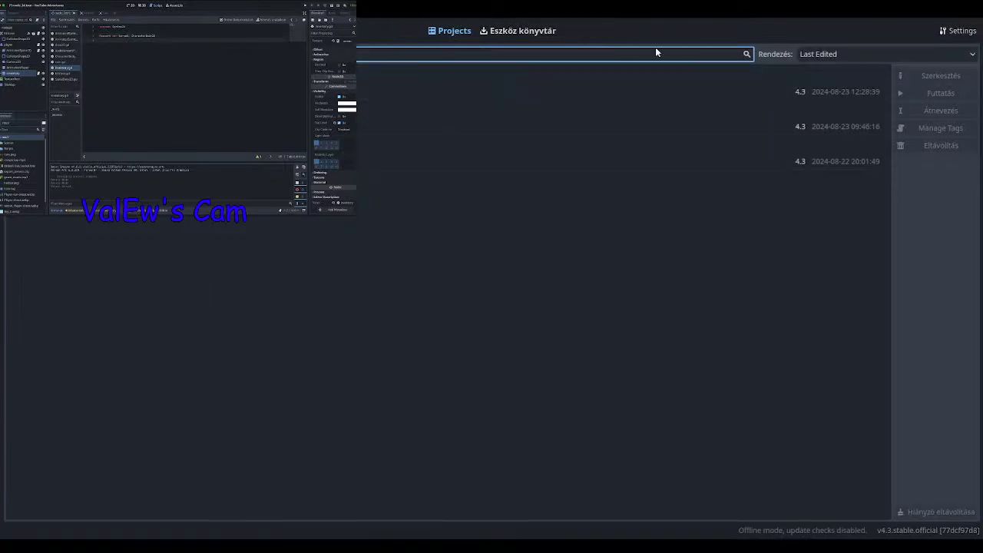
text(@export var )
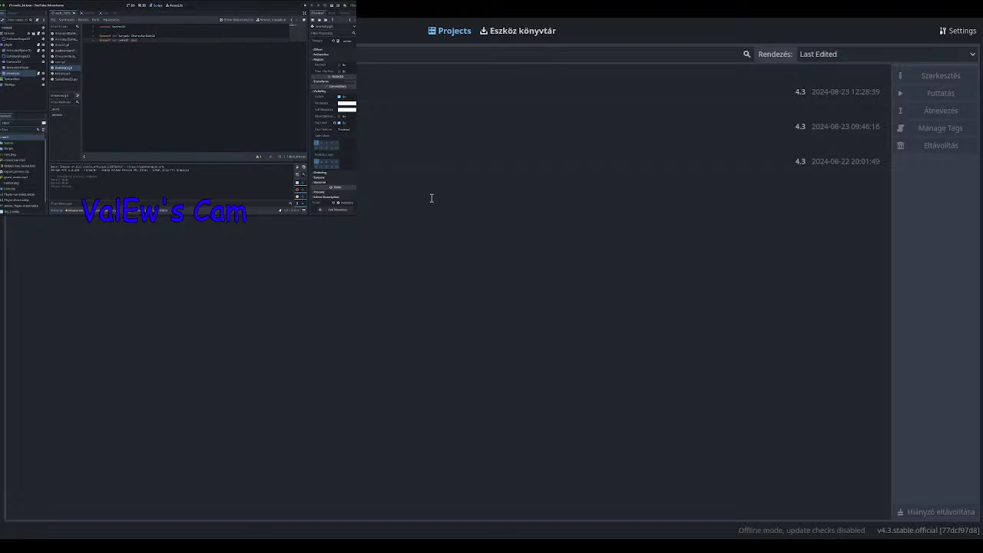
text(offset: Vector2 = )
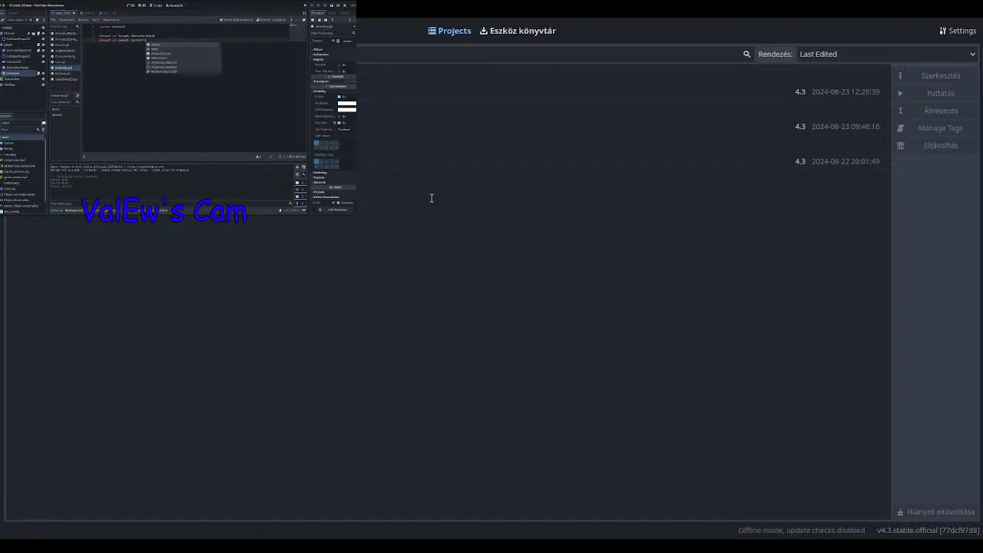
text(V)
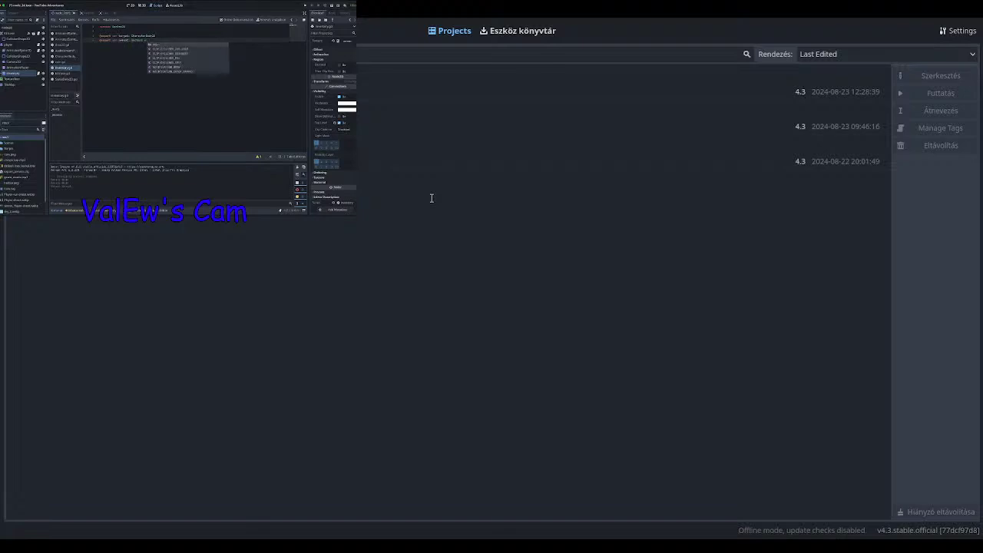
text(Vector)
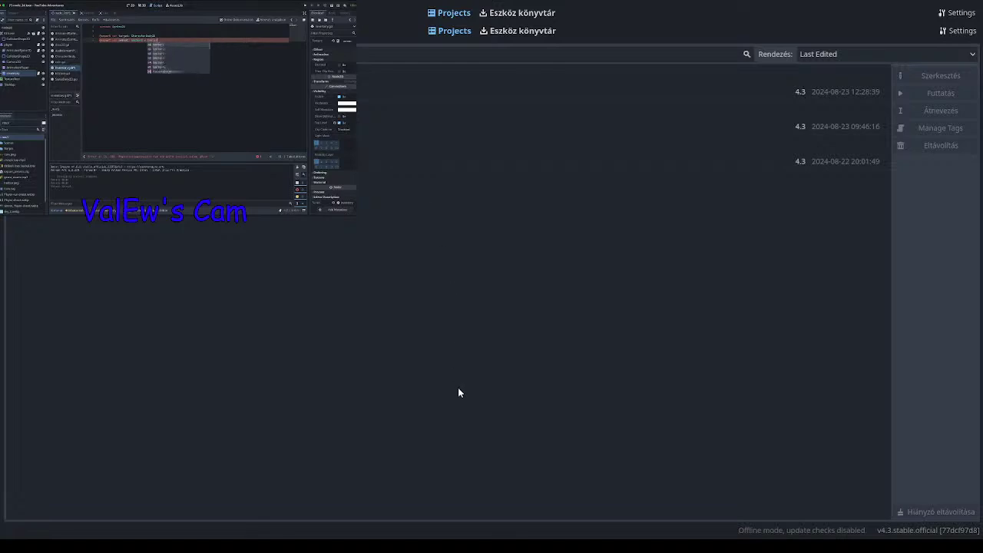
text(2()
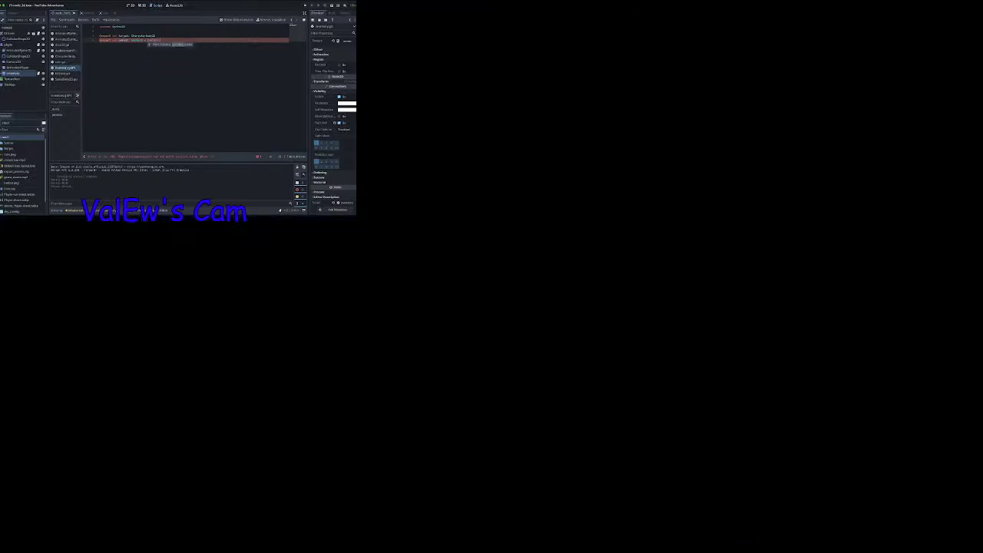
key(BackSpace)
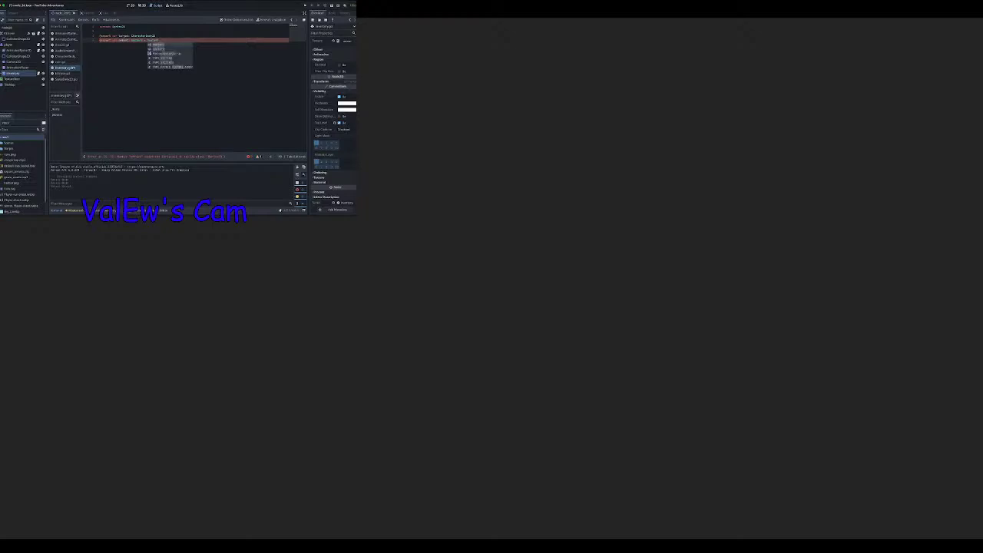
text(.ZE)
key(Return)
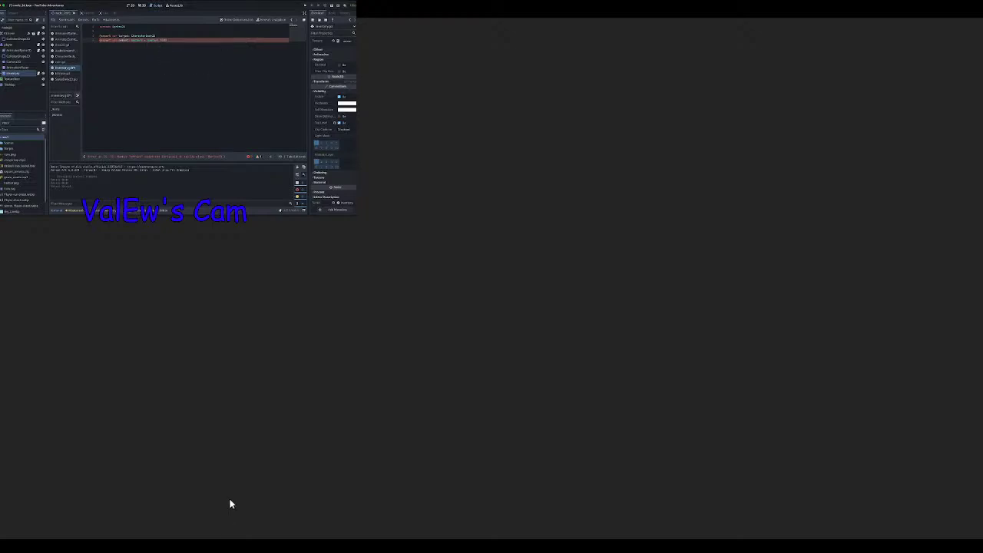
Add a _process(delta) function that, if target is set, assigns "global_position = target.global_position + offset".
key(Return)
key(Return)
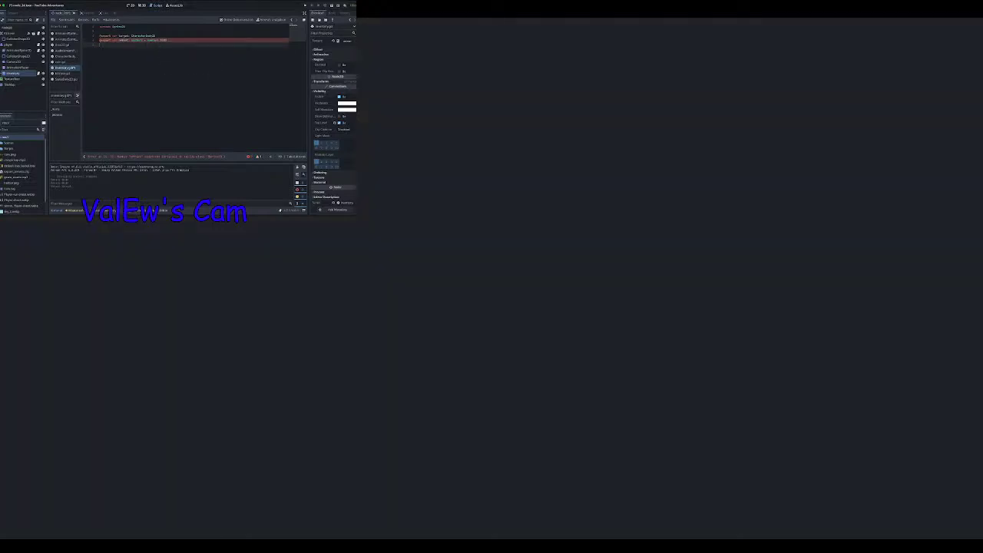
text(func )
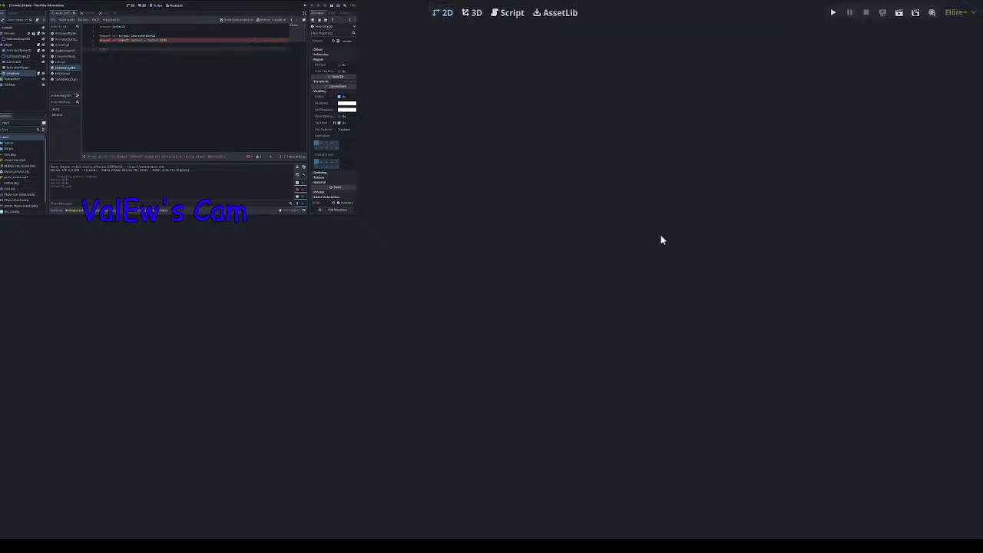
text(_process)
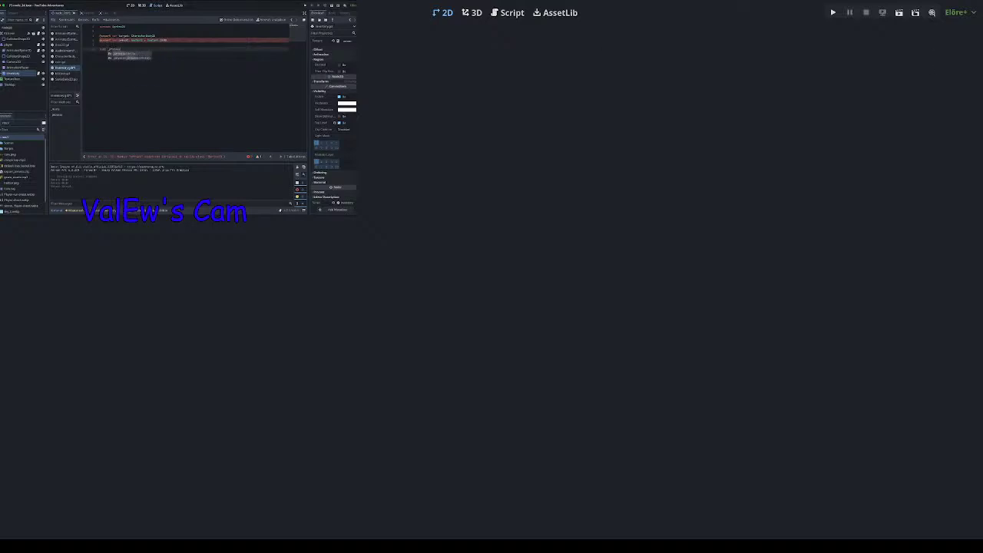
key(Return)
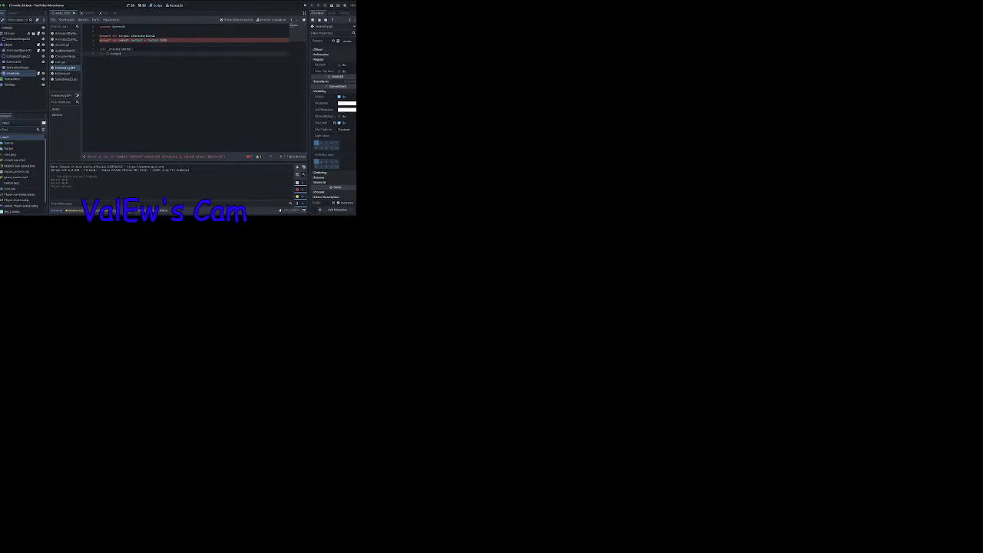
key(Return)
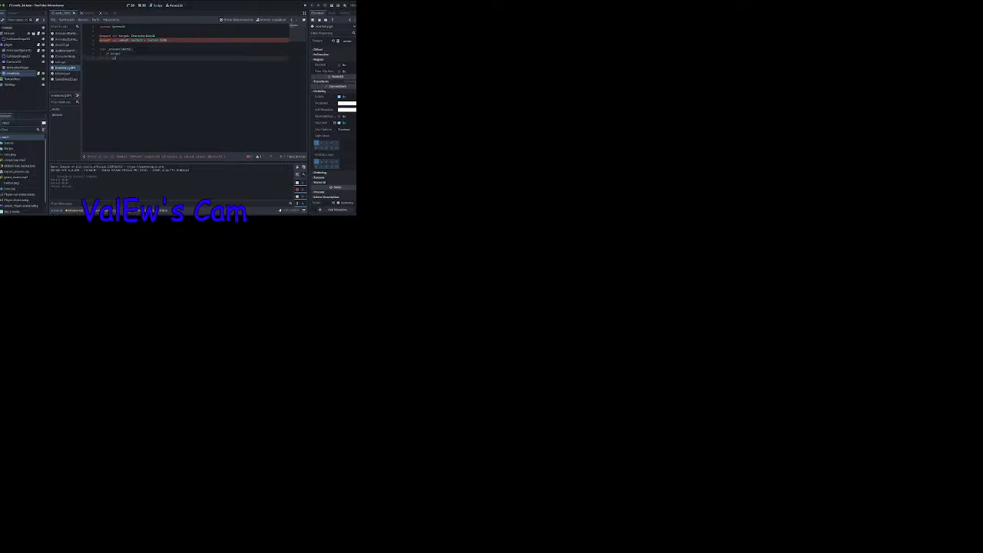
text(global_pos)
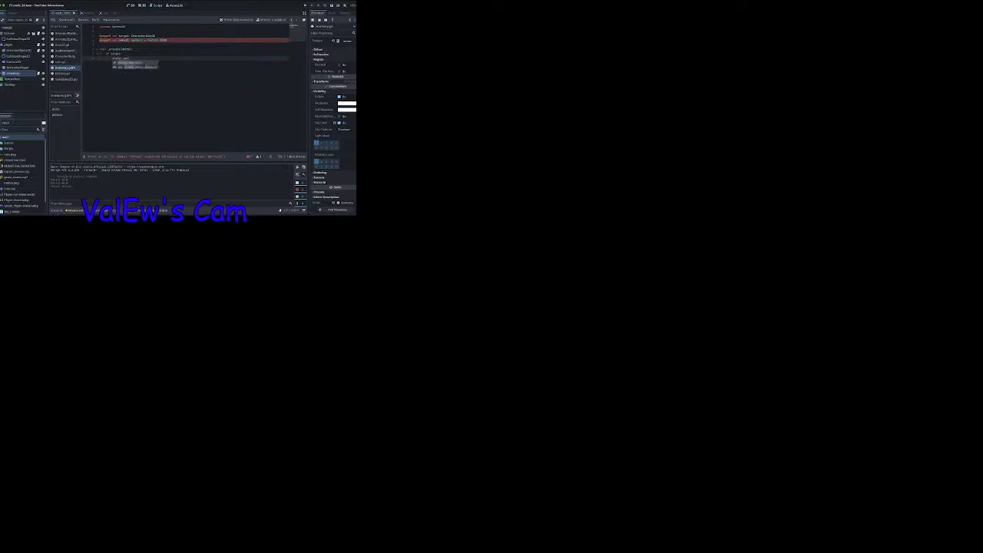
key(Return)
text(= target.glo)
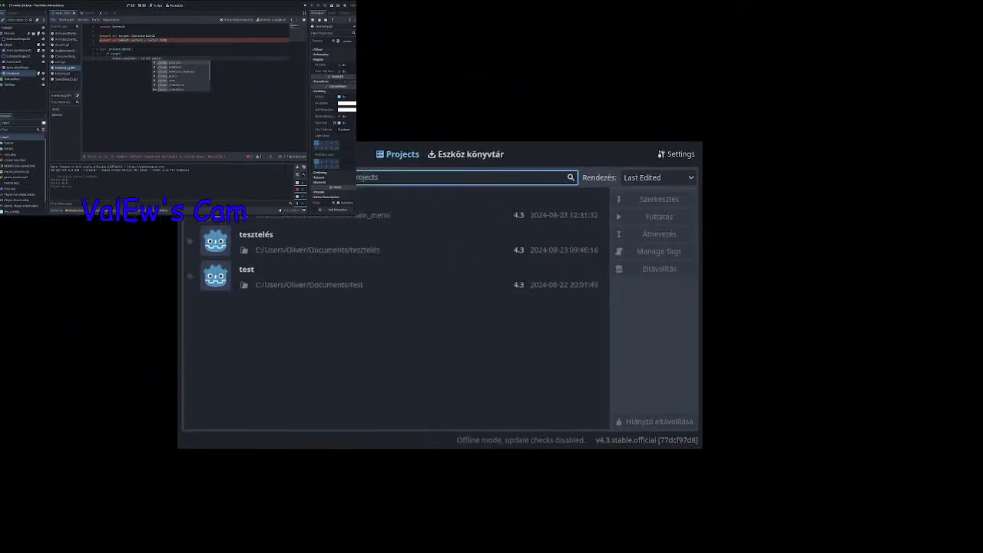
text(ba)
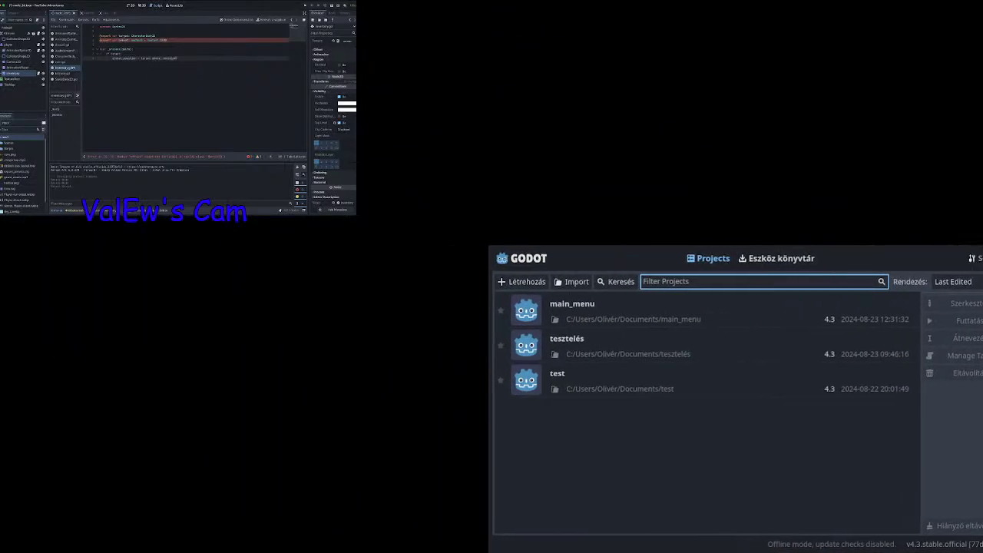
text(l_position +)
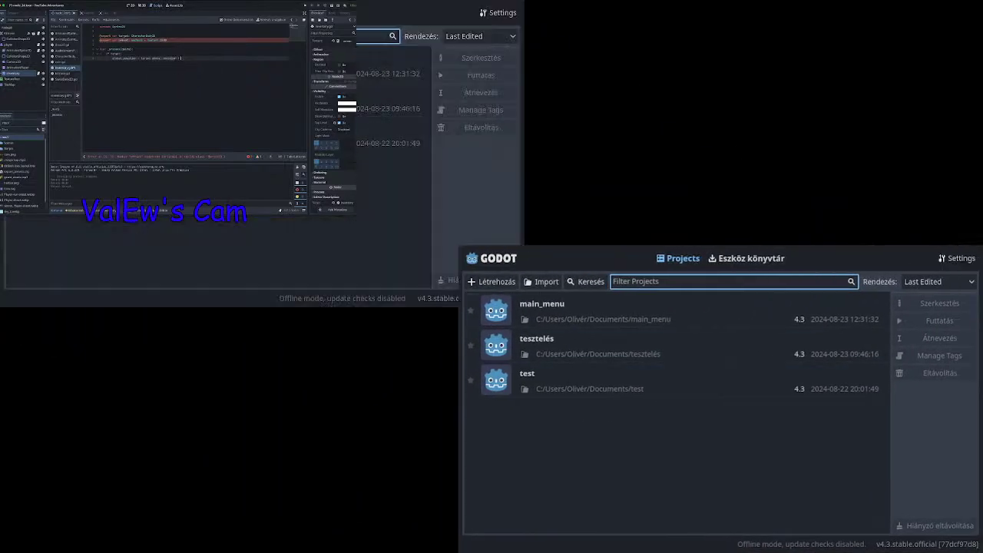
text( offset)
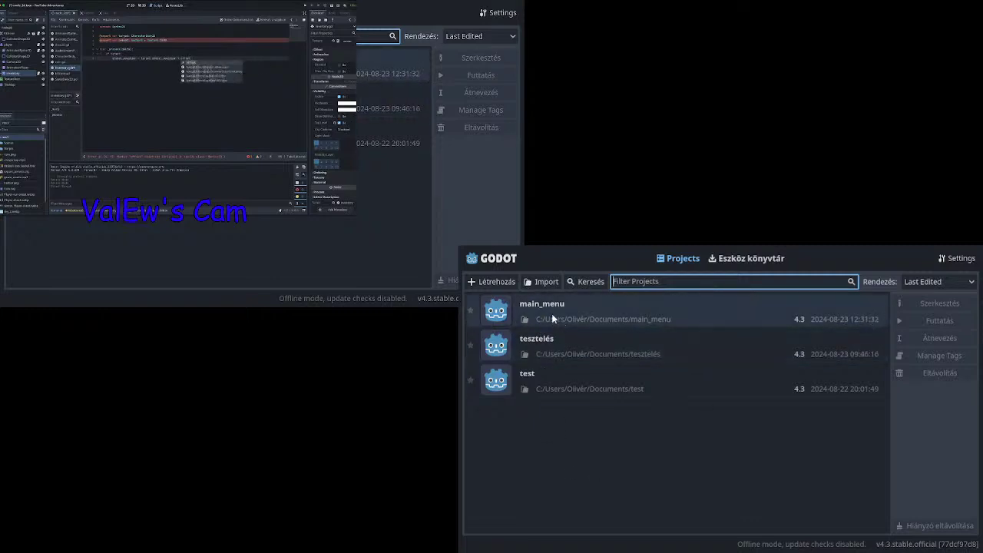
Remove the main_menu project from the project list.
click(925, 374)
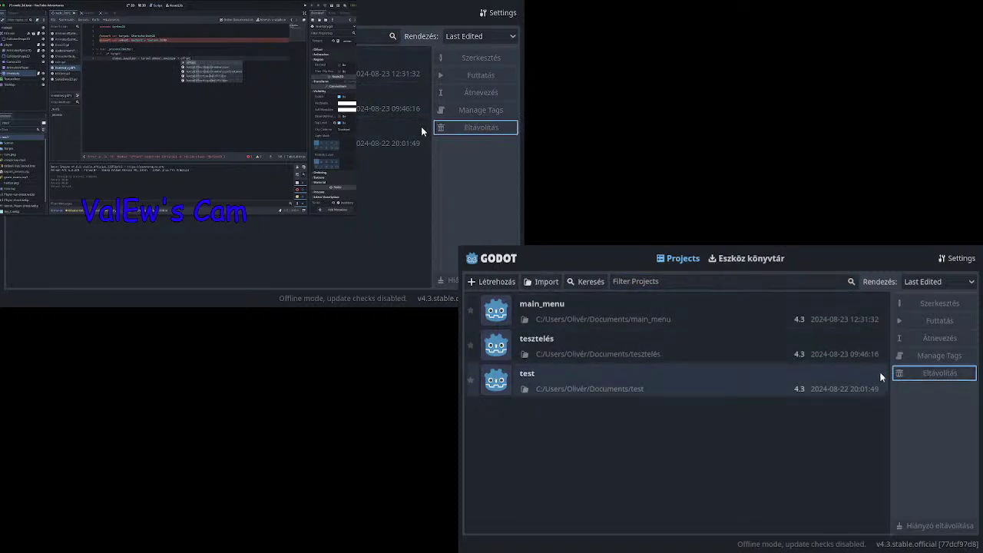
click(679, 302)
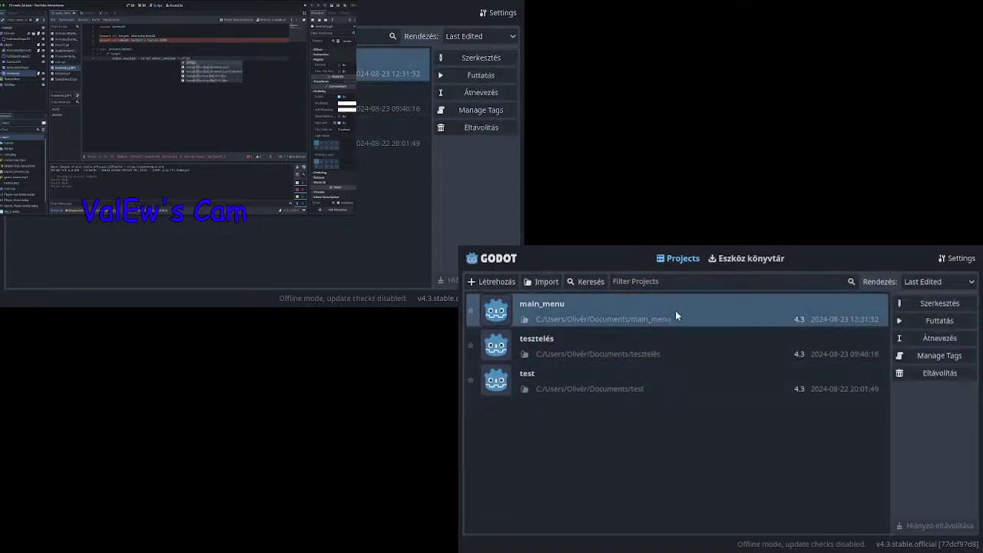
click(895, 378)
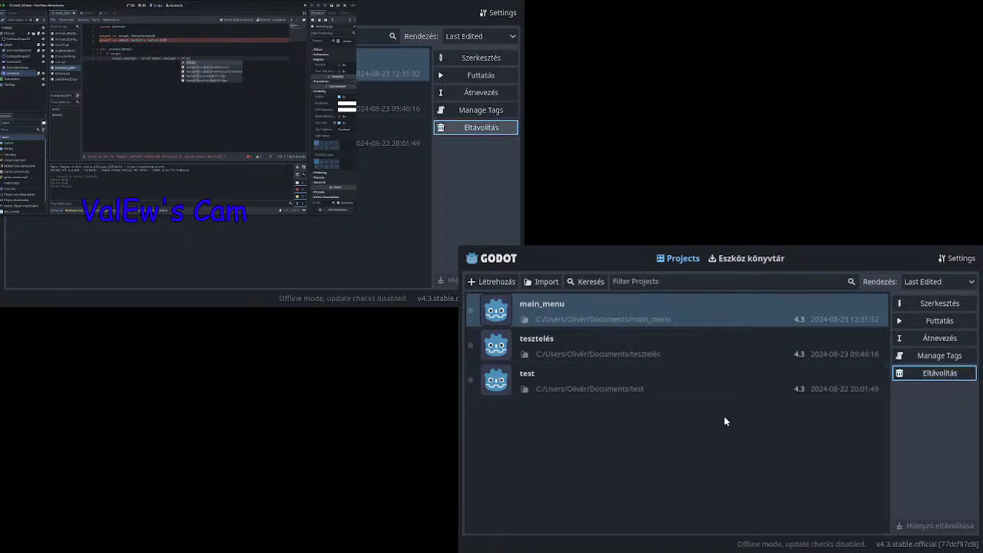
click(705, 425)
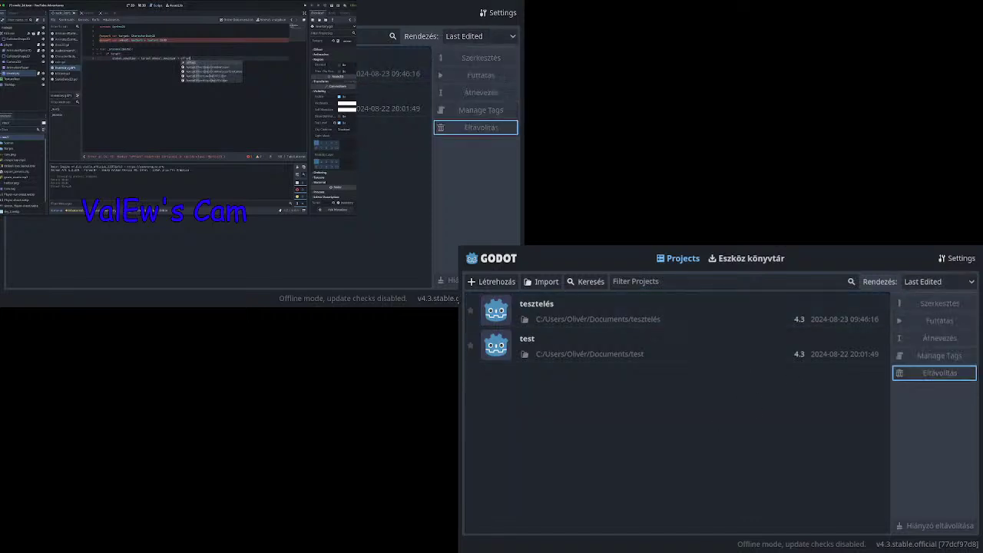
Create a new project from the project list and open it in the editor.
click(487, 284)
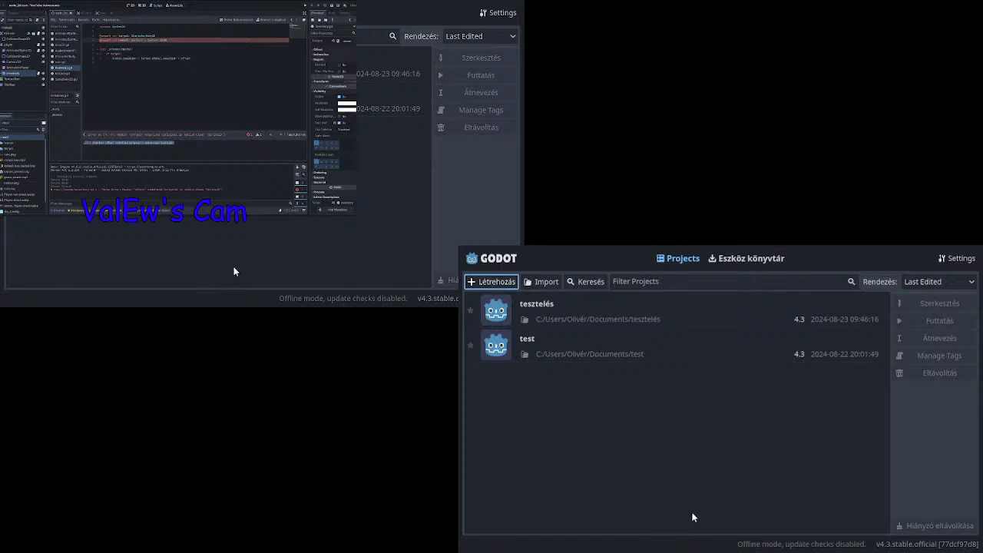
click(686, 441)
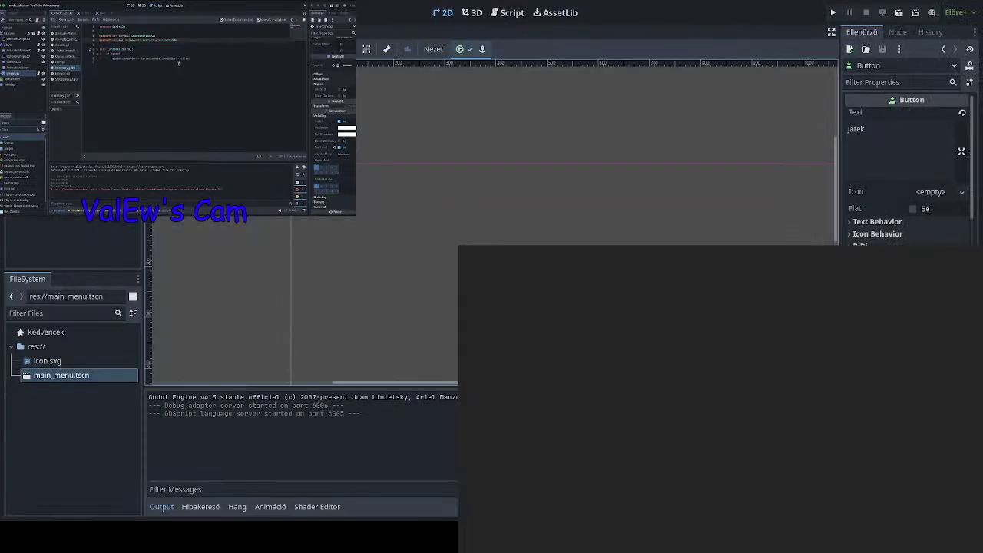
key(Return)
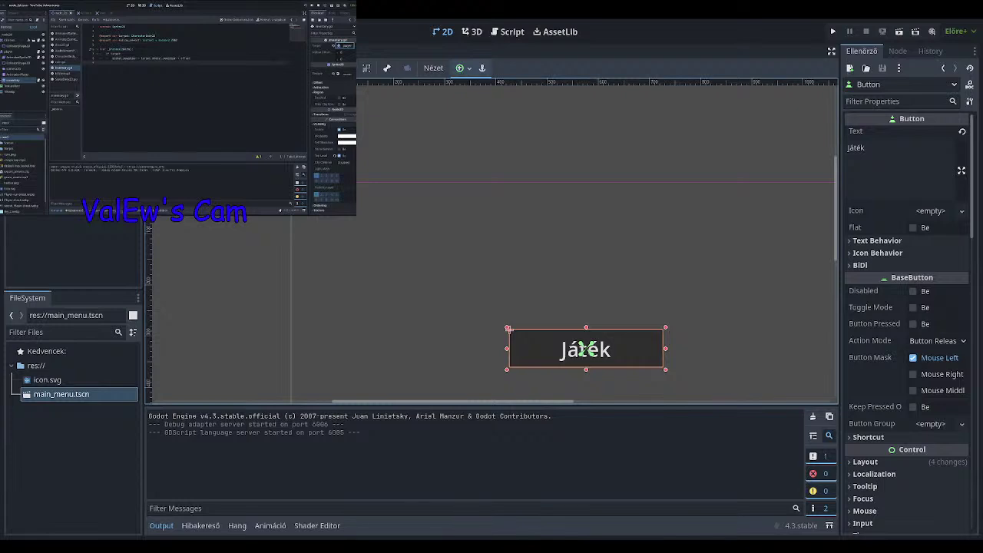
Inspect the "Játék" button on the canvas and select the MainMenu root node of the scene.
scroll(685, 274, down, 2)
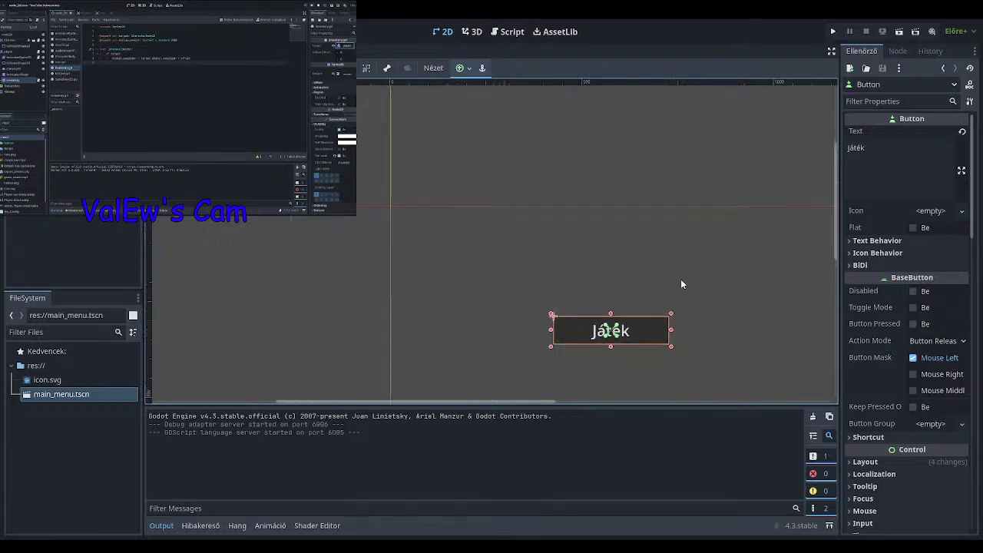
scroll(401, 303, down, 3)
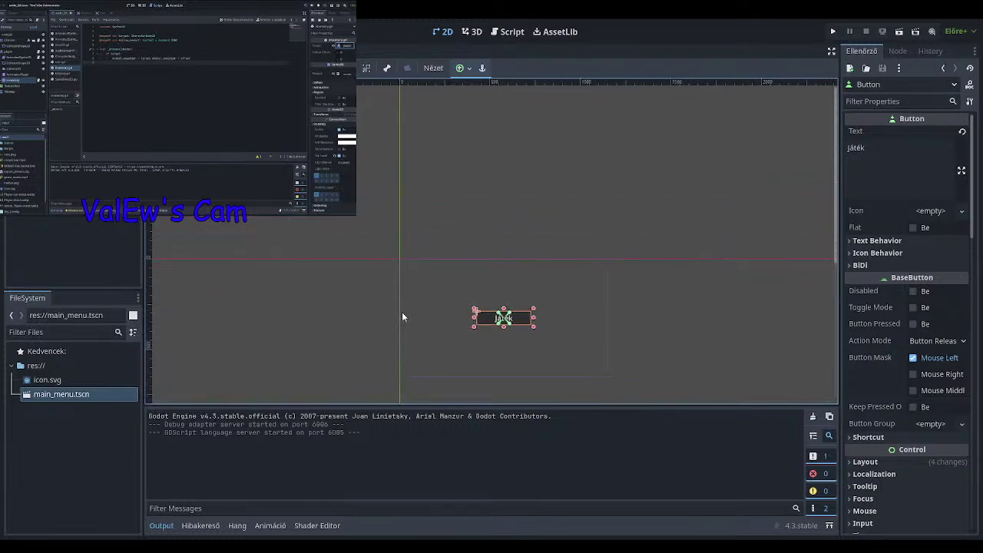
scroll(430, 323, down, 1)
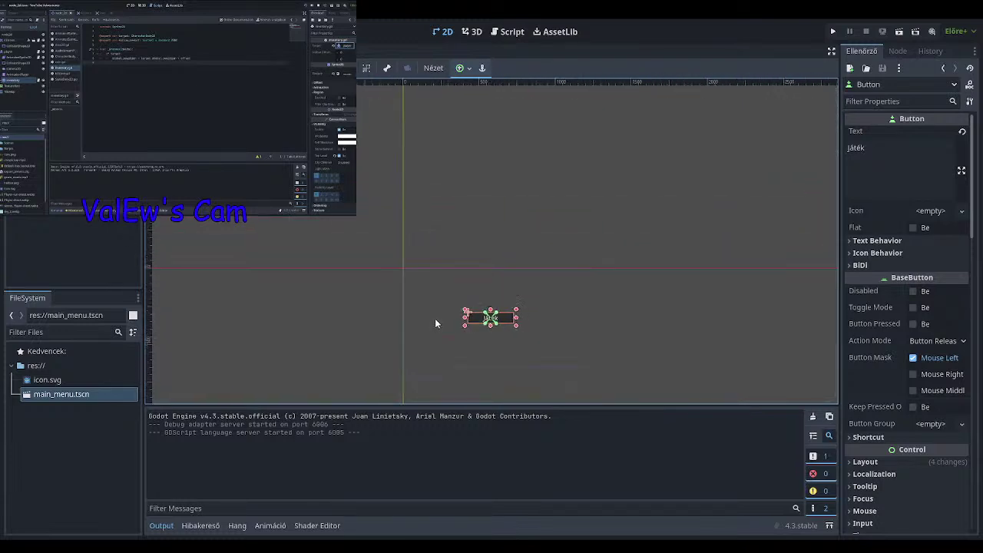
scroll(511, 360, up, 4)
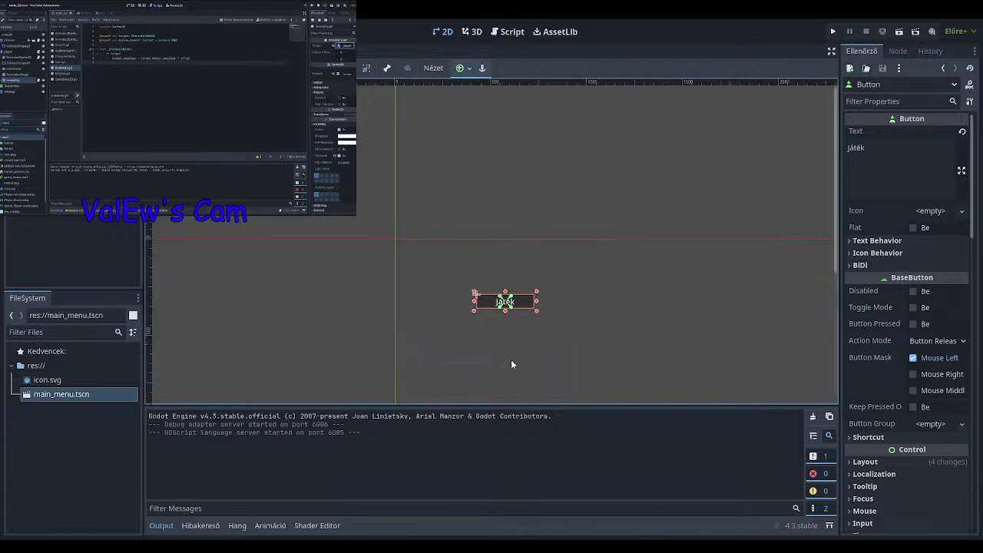
scroll(503, 321, up, 4)
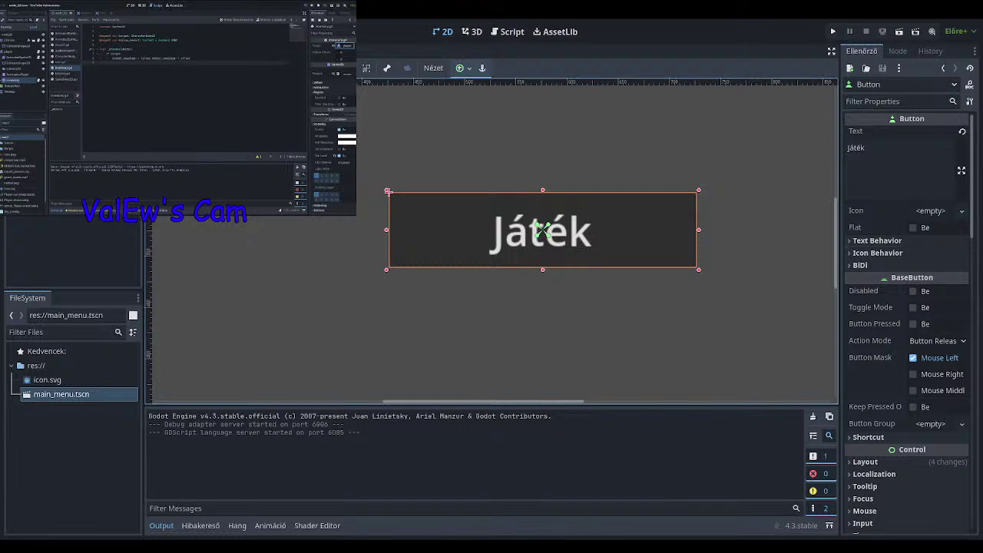
click(48, 86)
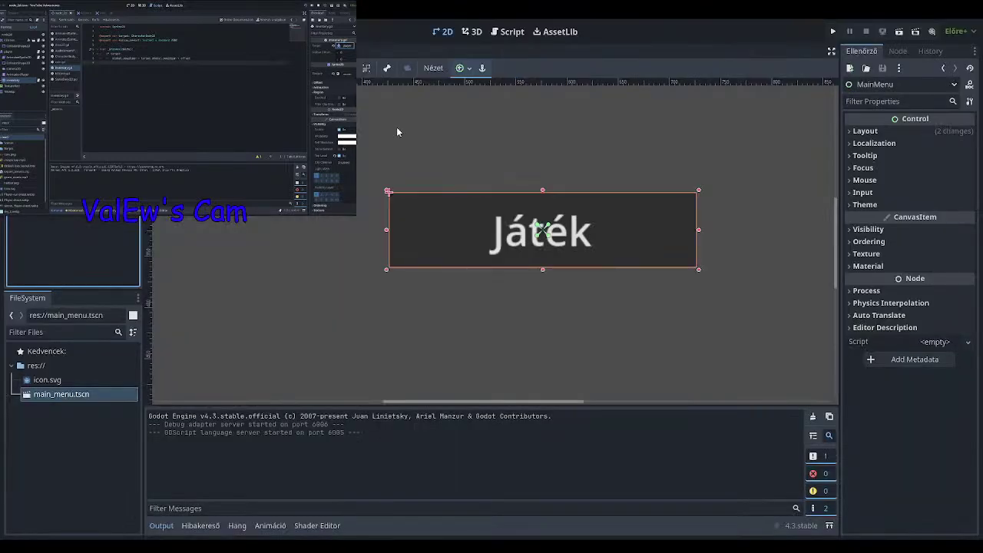
Select the Button node and look through its button settings and theme colour overrides.
key(Down)
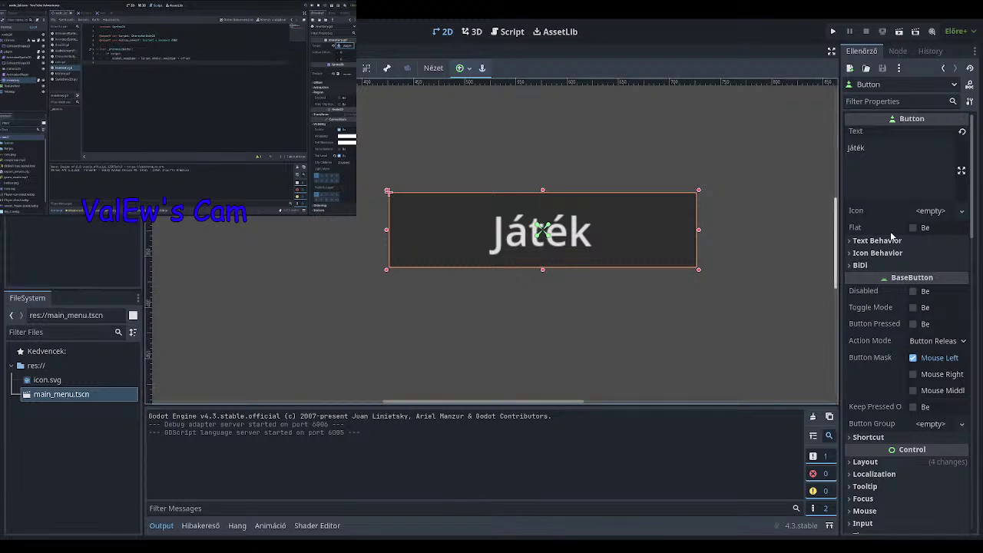
scroll(876, 259, down, 2)
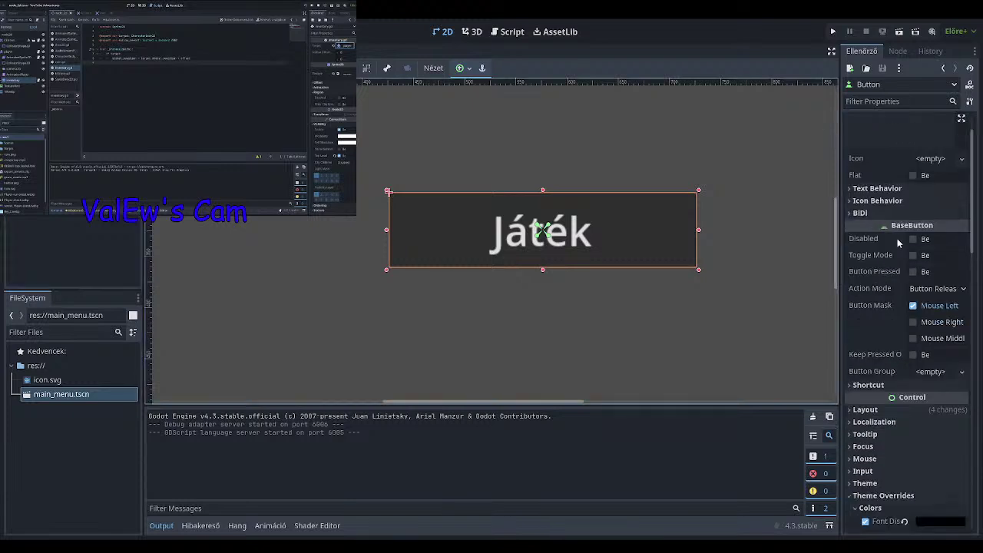
scroll(876, 300, down, 2)
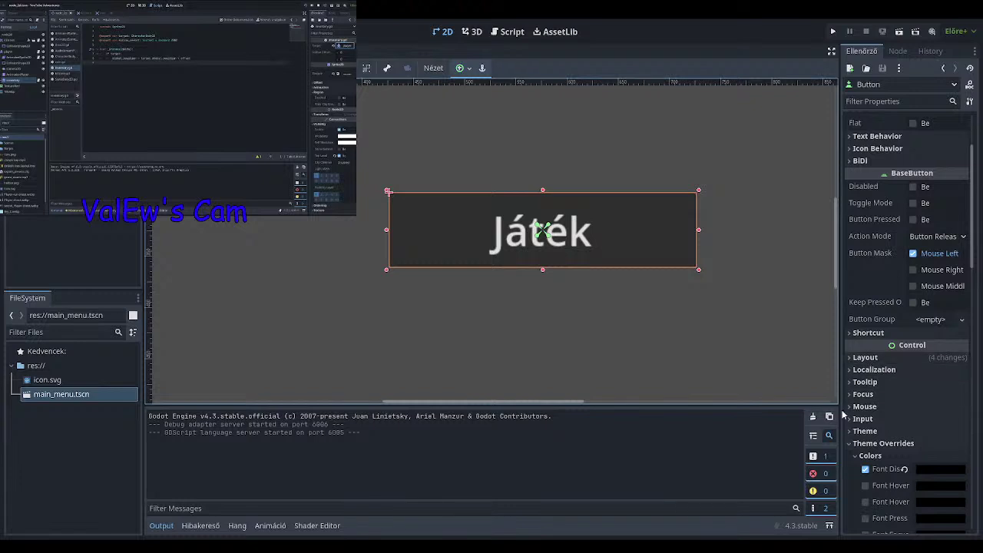
scroll(868, 442, down, 4)
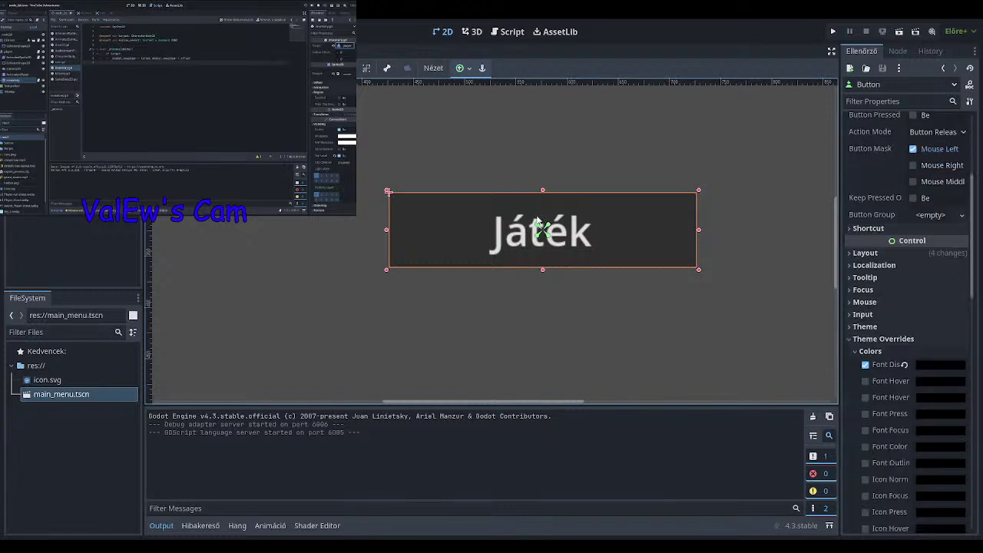
Test-run the menu project, stop it, and clear the old menu nodes from the scene.
click(833, 31)
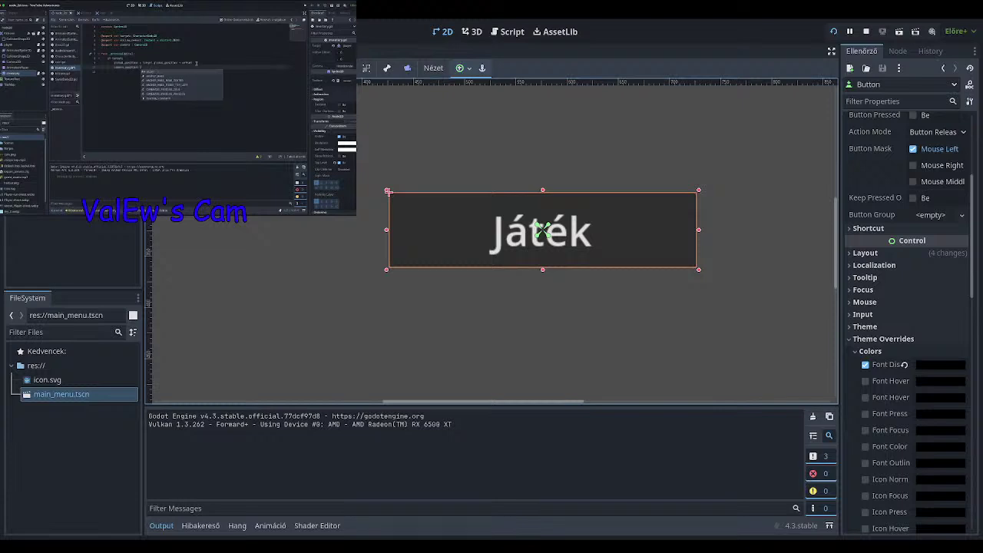
key(F8)
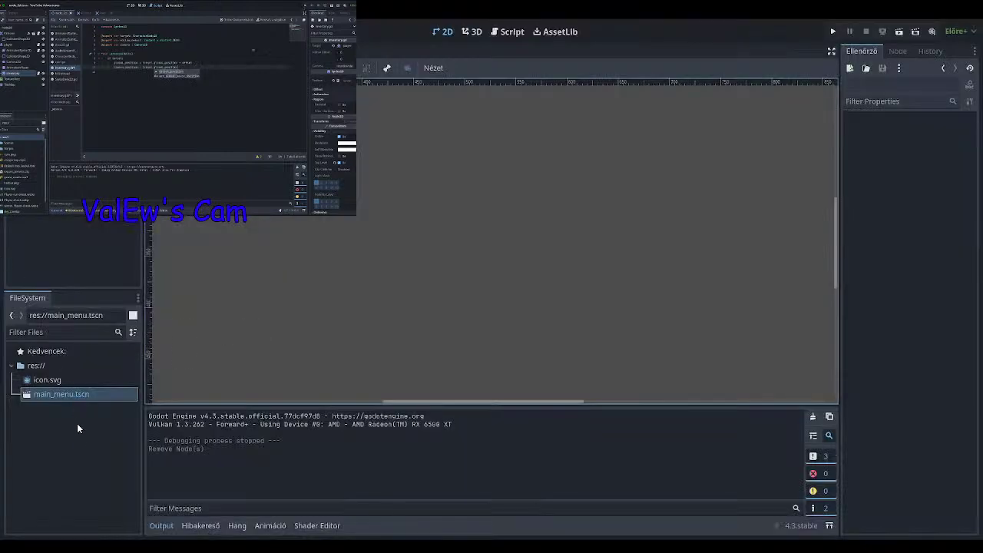
click(77, 423)
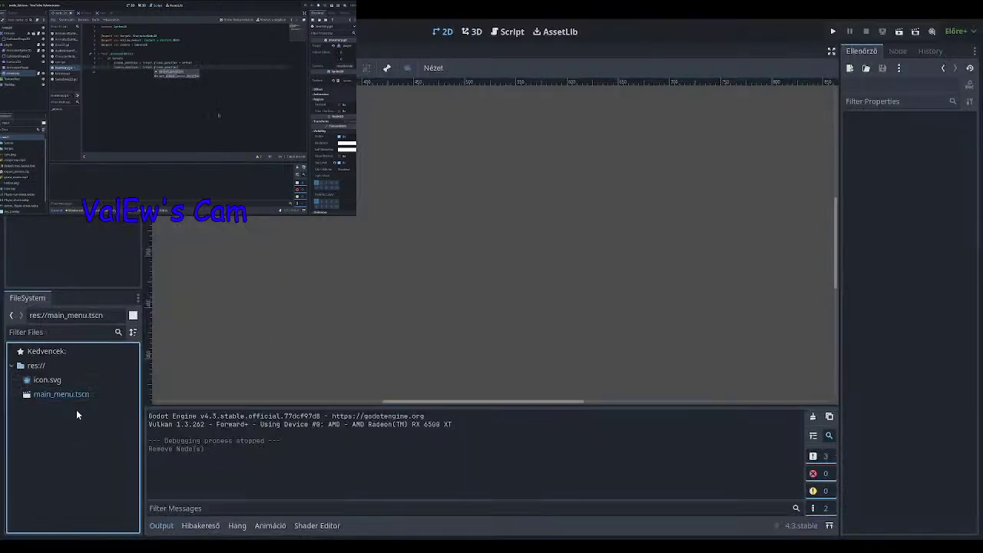
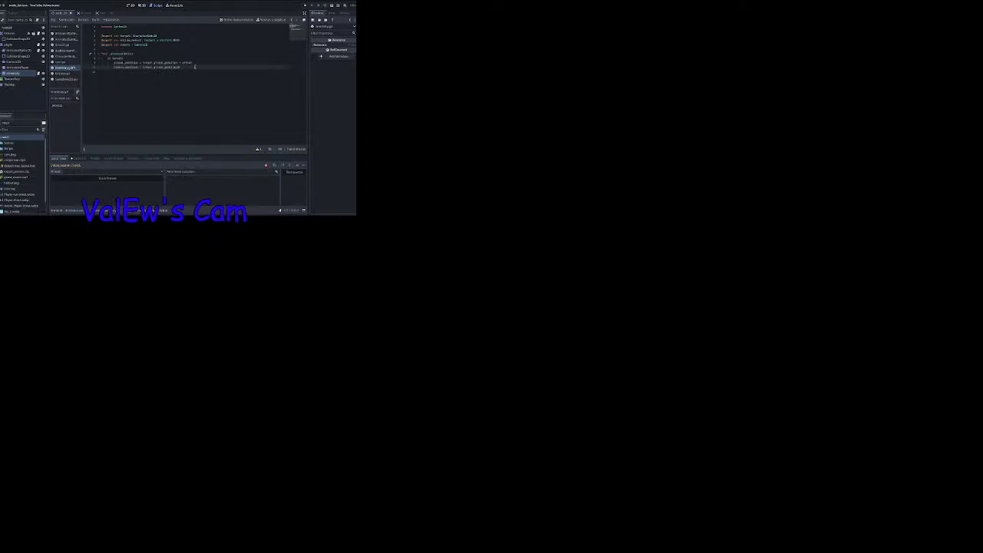
Replace the inventory script with one exporting a Camera2D and screen_offset Vector2(100, 100) that positions the sprite from the camera, and run the game.
drag(195, 67, 84, 26)
text(extends Sprite2D  @export var camera: Camera2D @export var screen_offset: Vector2 = Vector2(100, 100)  func _process(delta): 	if camera: 		position = camera.global_position + screen_offset)
key(BackSpace)
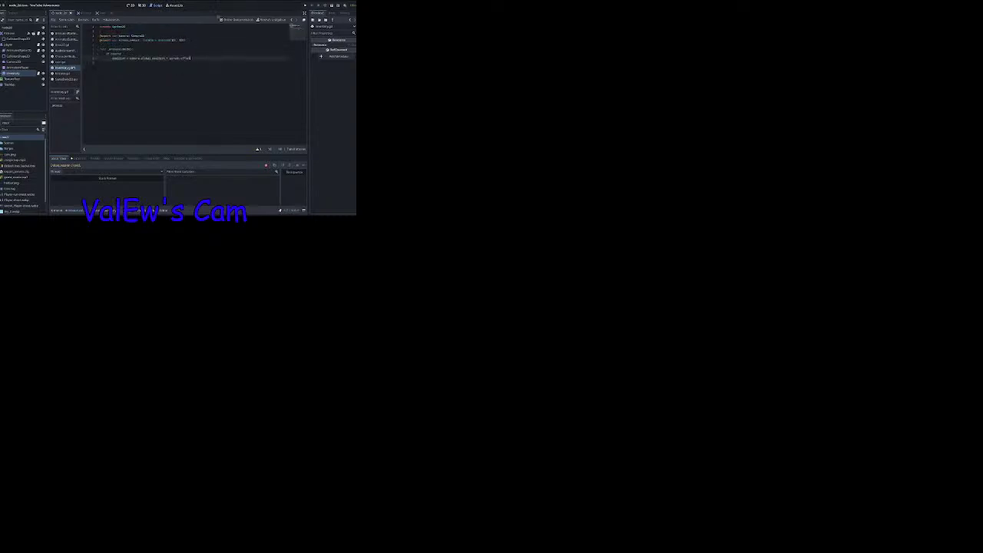
key(F5)
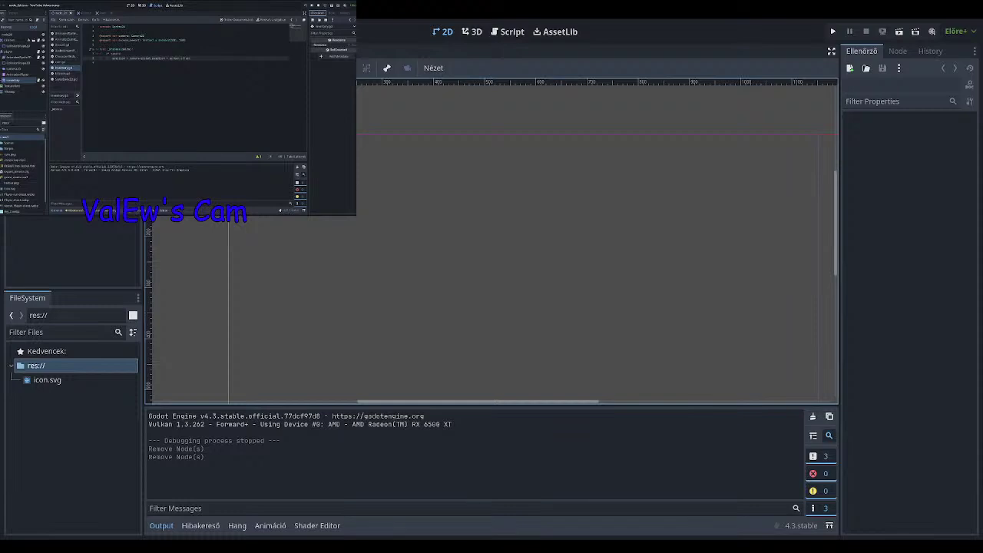
Add a Button node to the emptied menu scene.
key(ctrl+a)
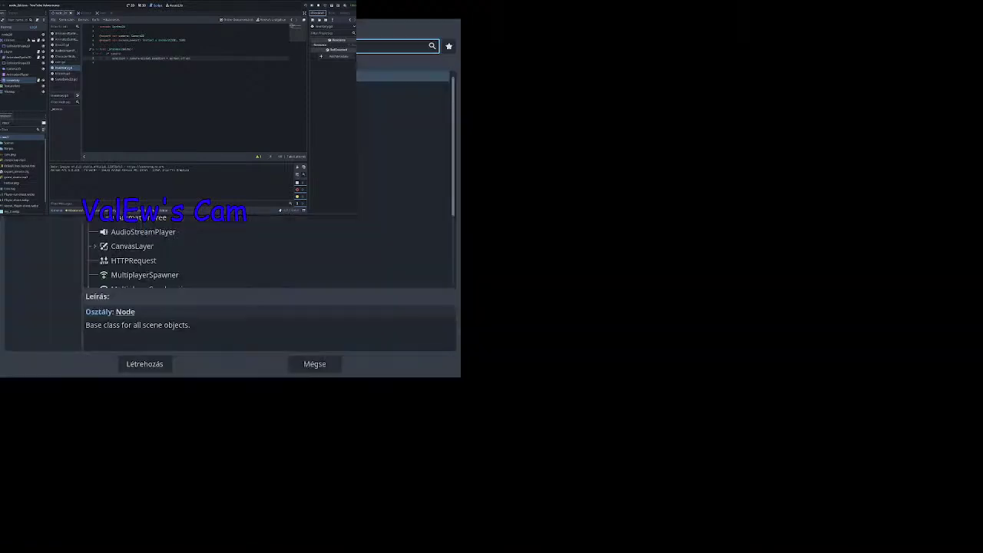
scroll(268, 230, down, 5)
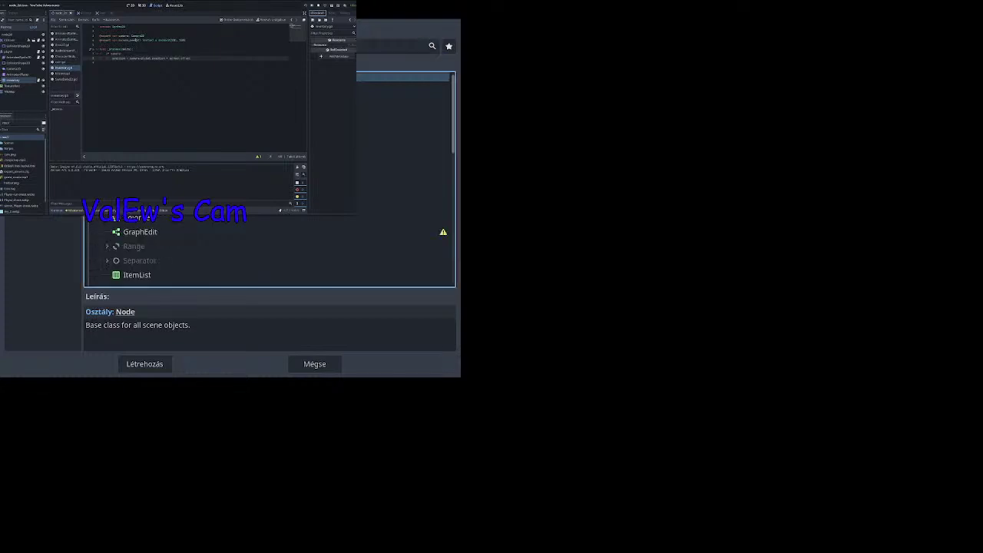
click(403, 189)
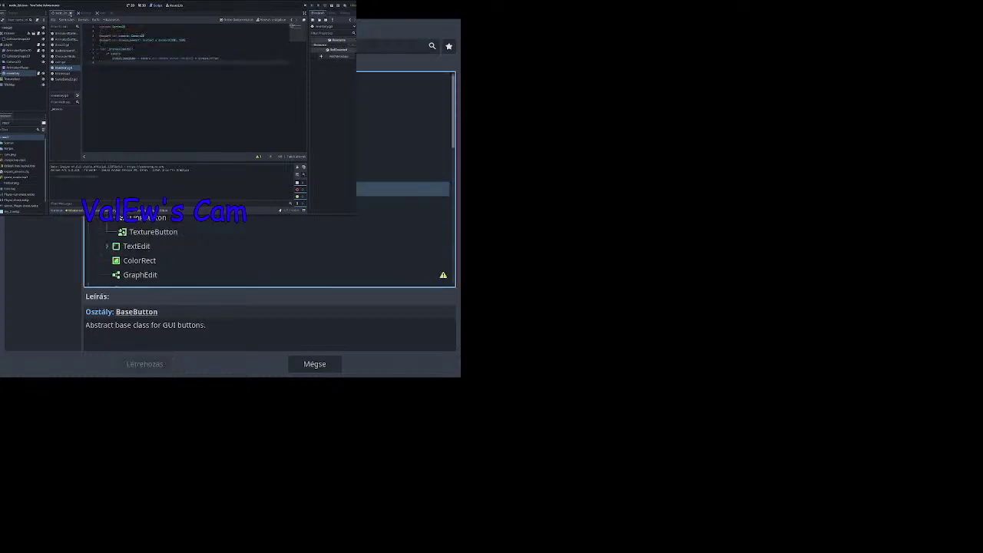
key(Down)
click(149, 366)
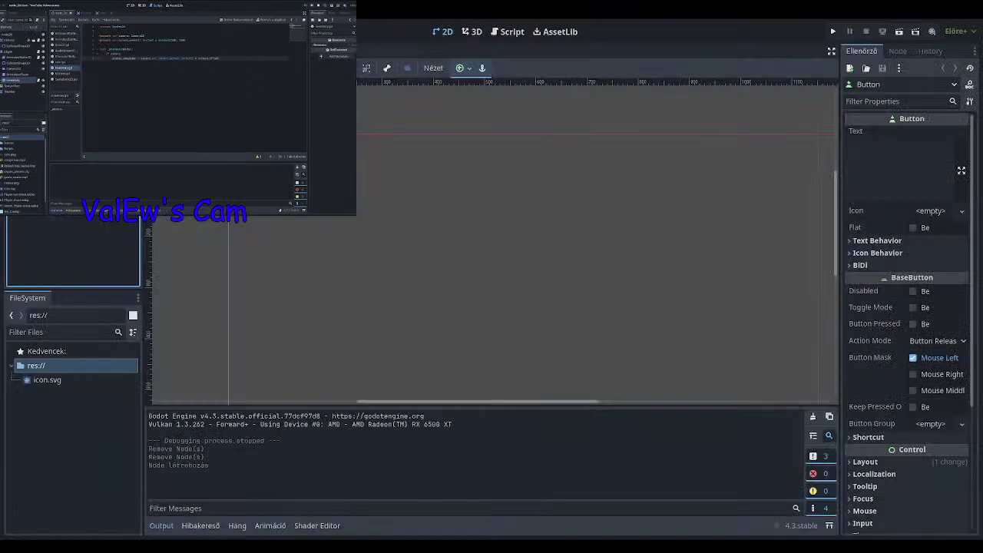
click(73, 185)
click(47, 100)
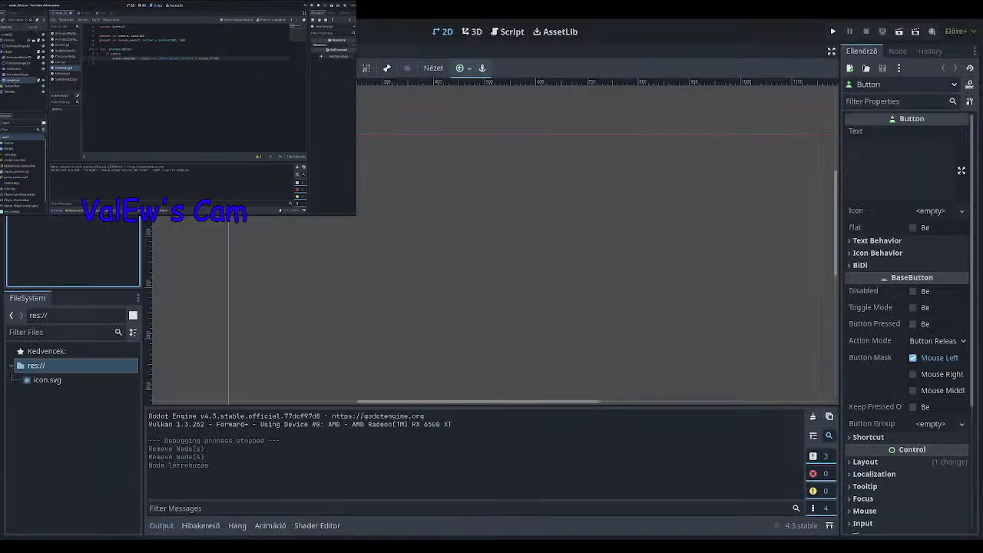
Resize the Button to about 319 by 74 and anchor it at the centre of the canvas.
drag(230, 137, 630, 288)
scroll(436, 312, down, 1)
scroll(436, 307, down, 4)
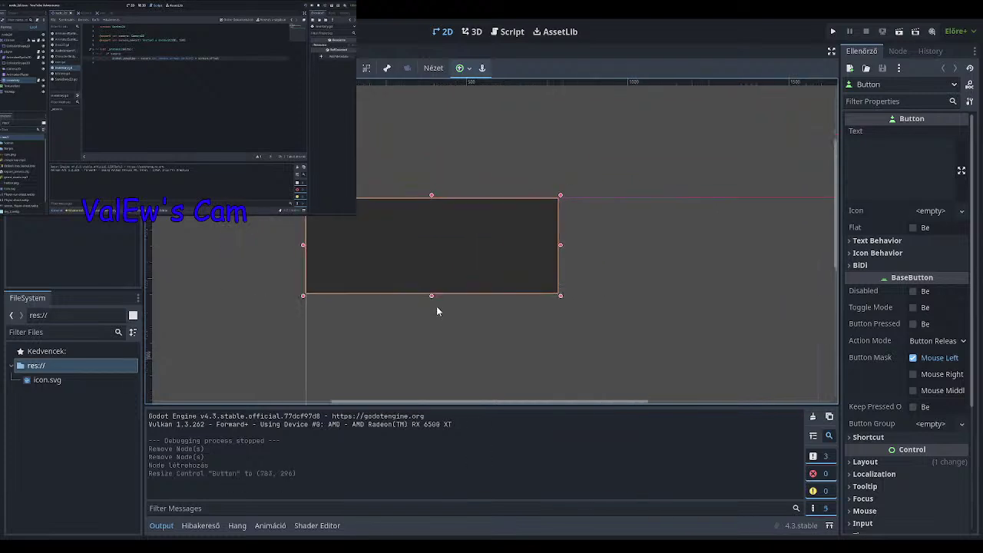
scroll(519, 343, up, 1)
drag(527, 286, 499, 286)
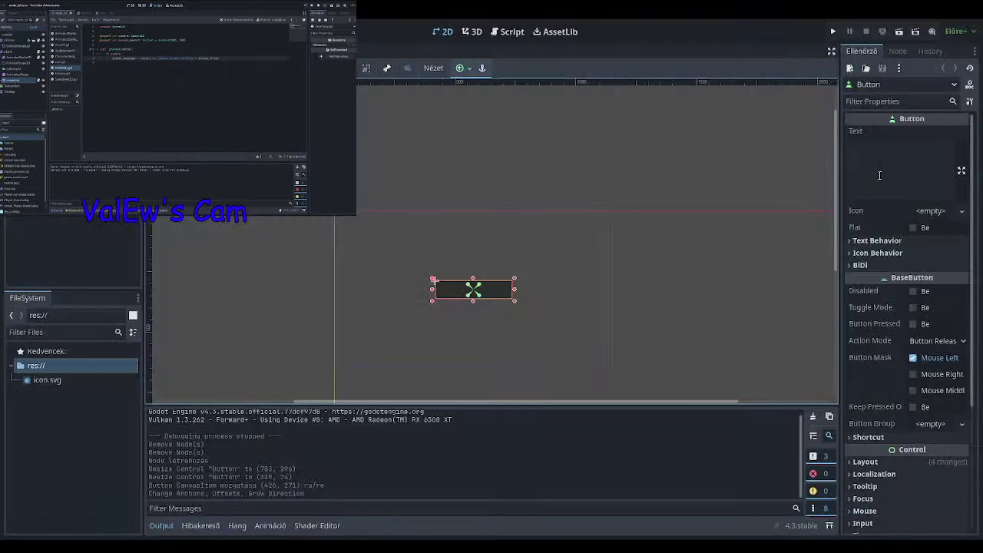
Set the Button's text to "Start game".
click(895, 155)
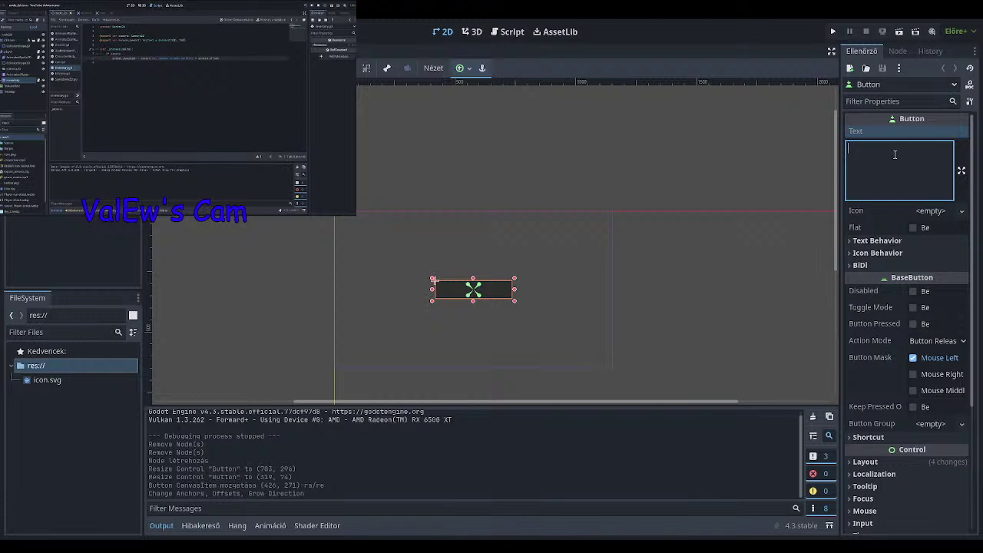
text(Start)
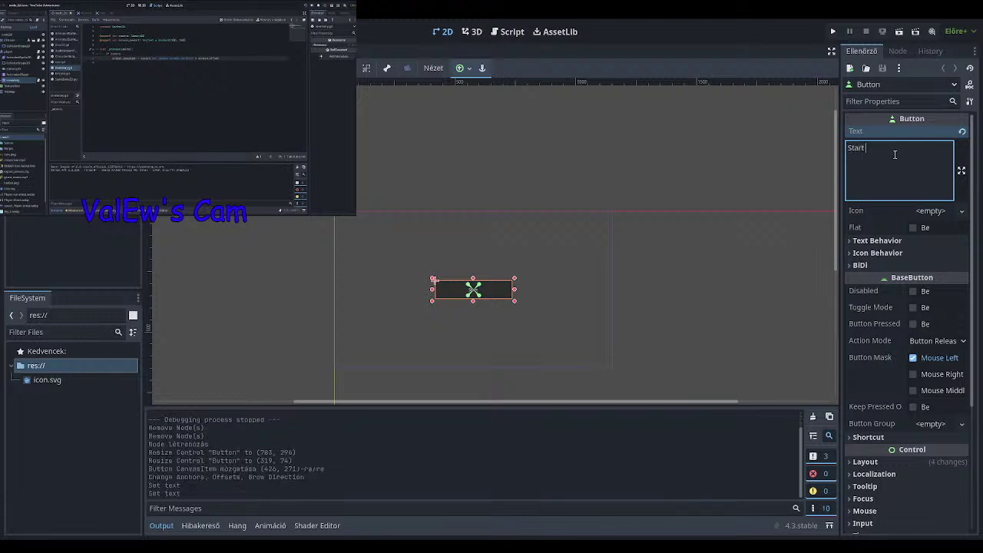
text( Game)
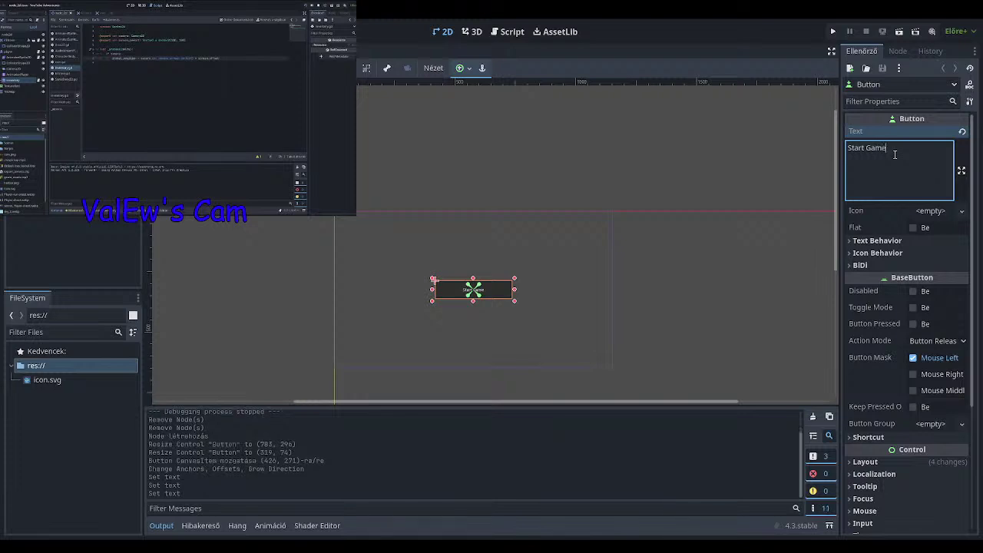
scroll(478, 306, up, 3)
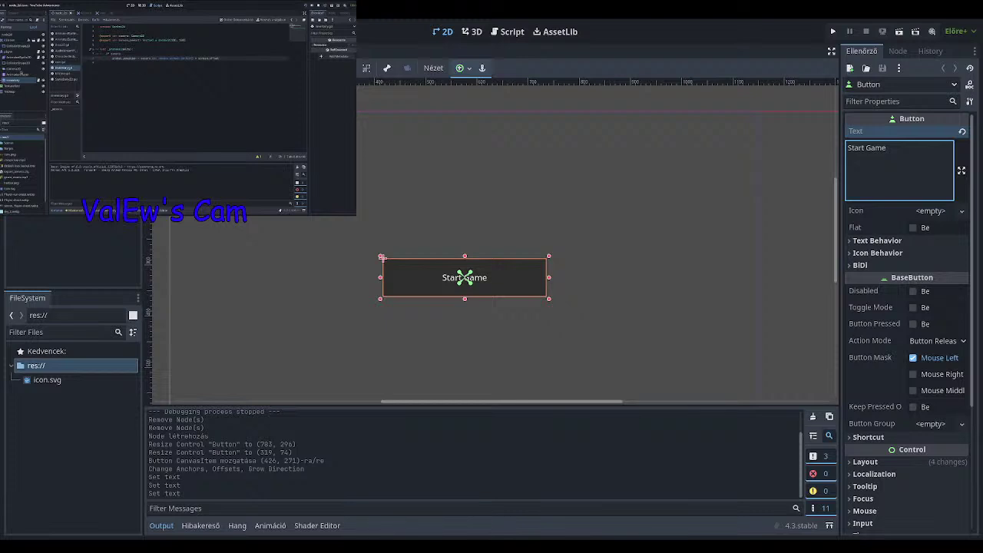
click(875, 148)
key(BackSpace)
text(g)
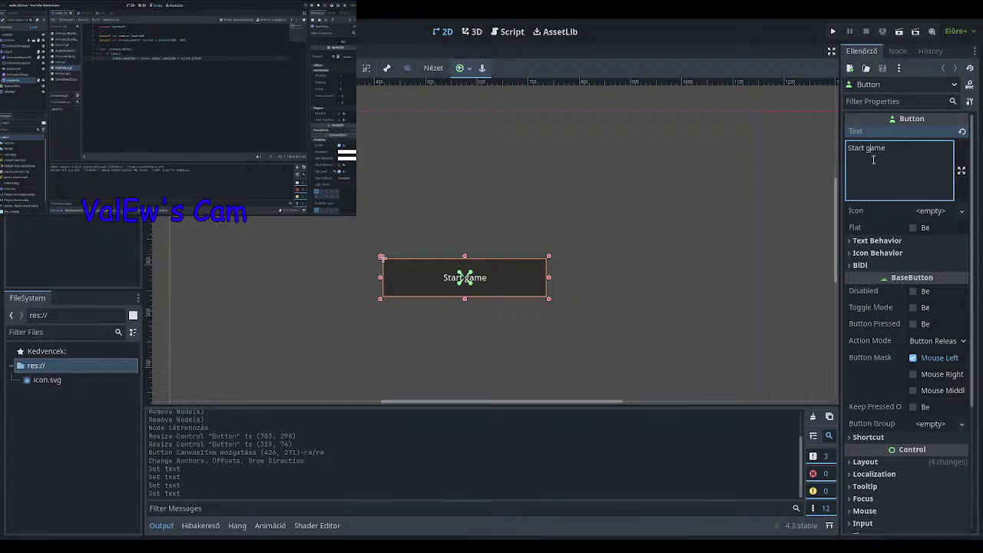
Override the Button's theme font size with 30 px.
scroll(913, 378, down, 3)
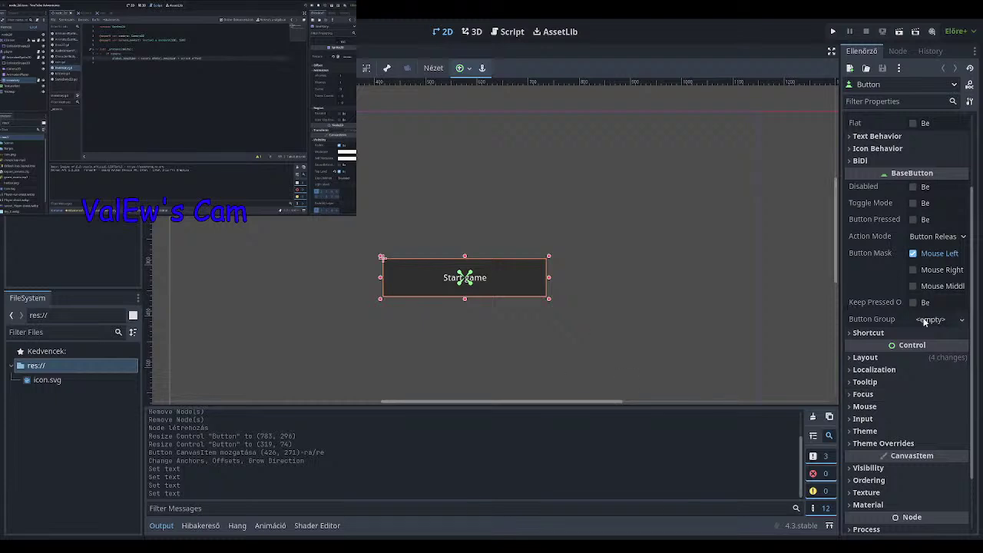
scroll(925, 321, down, 3)
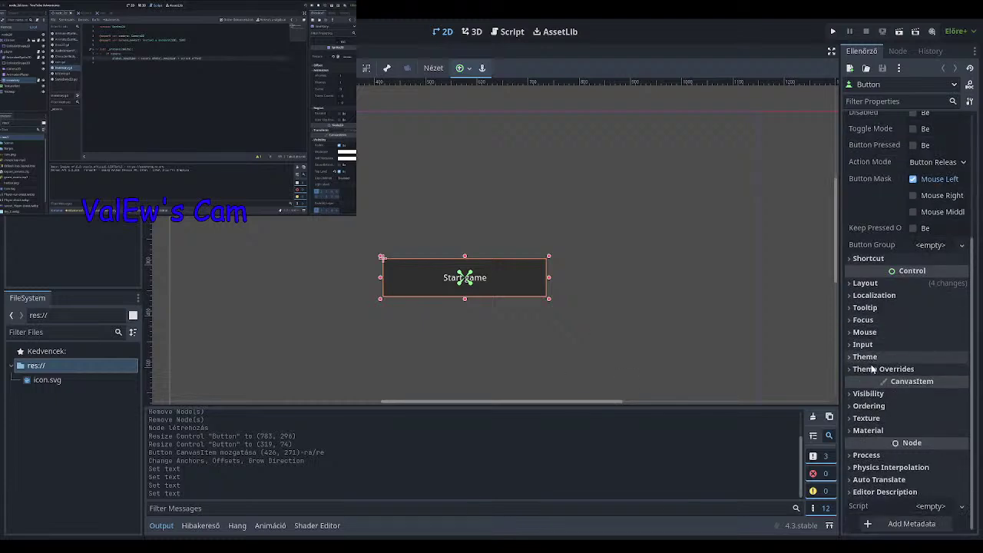
scroll(866, 434, up, 5)
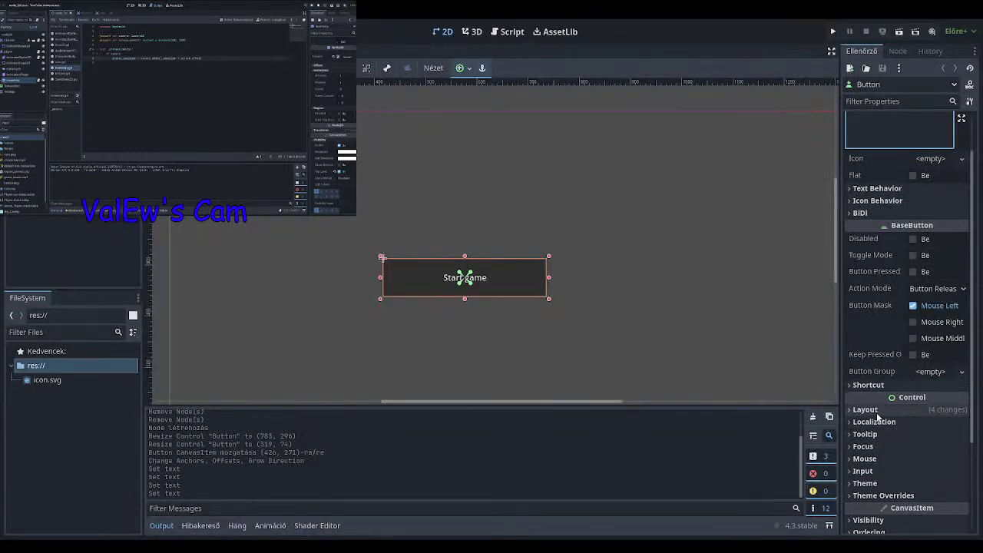
click(884, 496)
scroll(894, 471, down, 4)
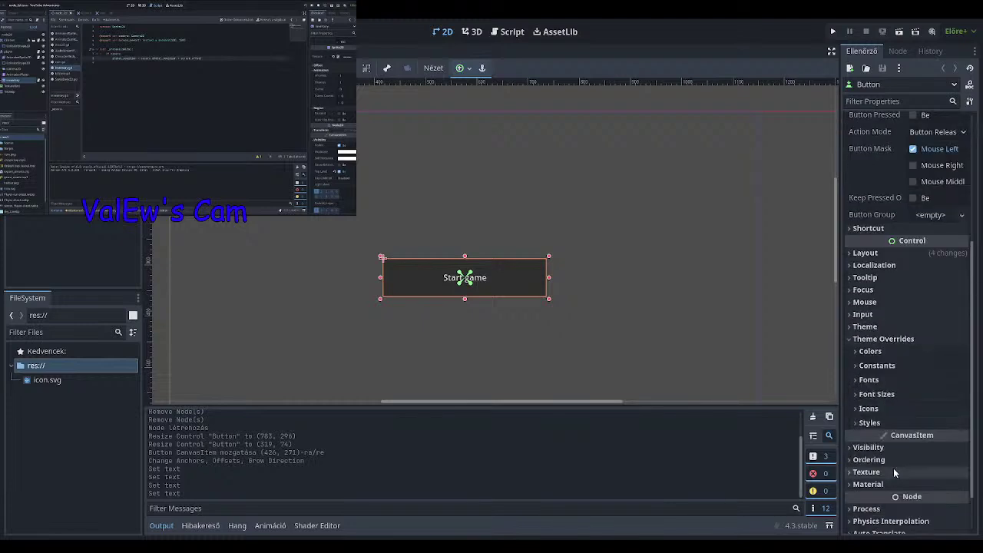
click(884, 394)
click(926, 409)
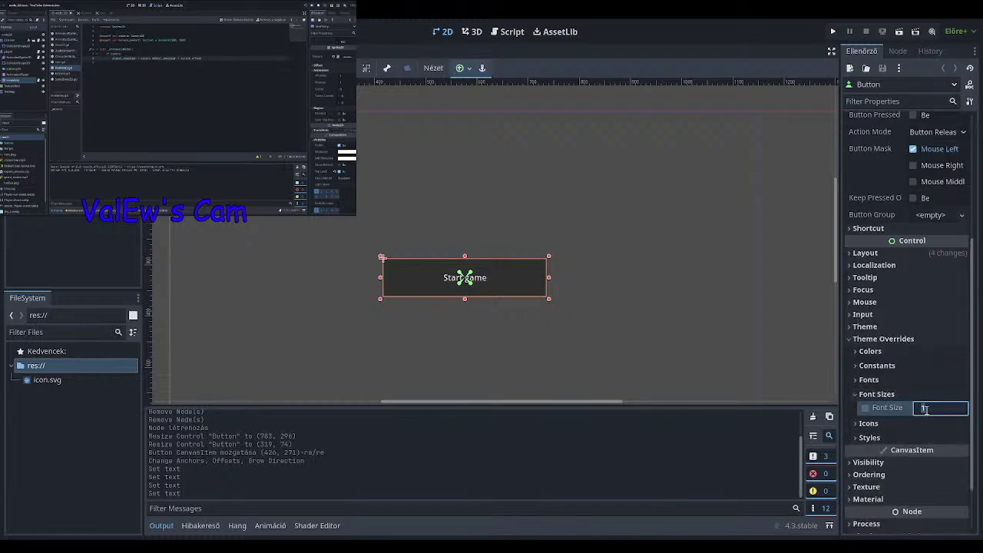
text(30)
key(Return)
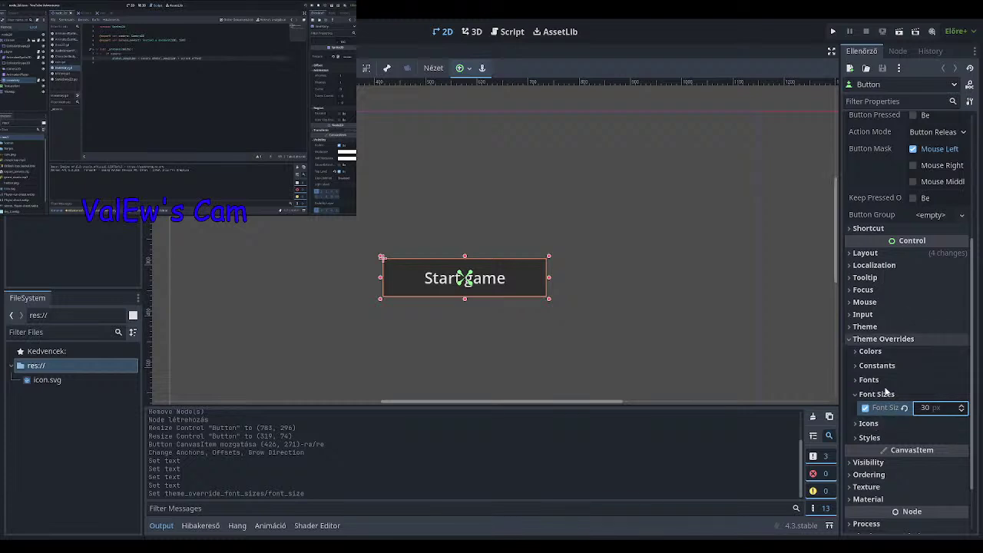
Assign a new StyleBoxFlat to the Button's Normal style override and open its properties.
click(860, 437)
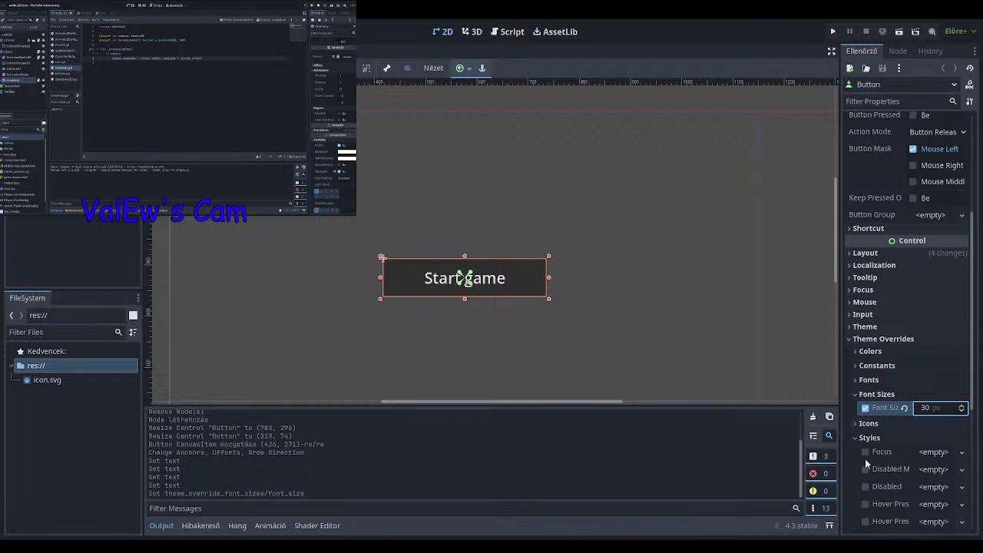
scroll(870, 442, down, 3)
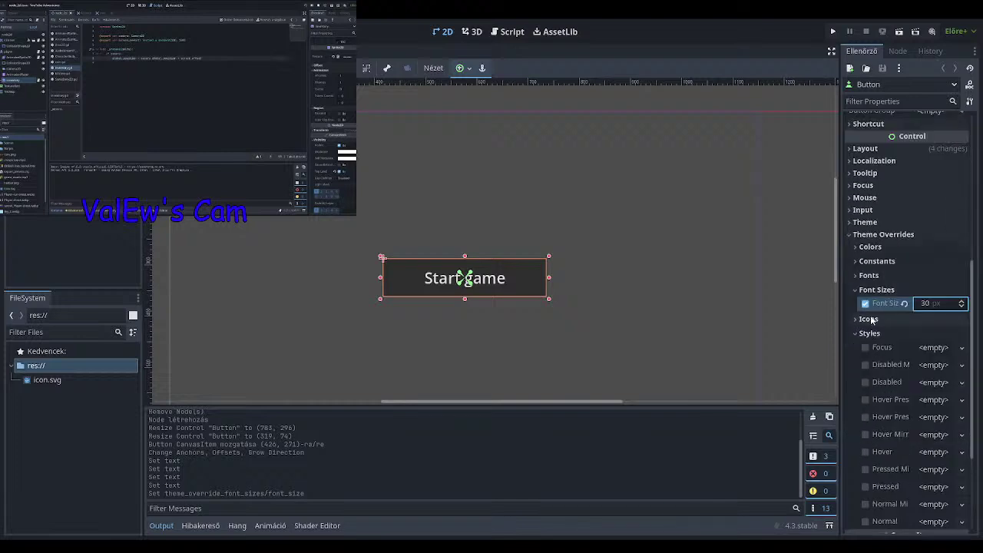
scroll(858, 331, down, 1)
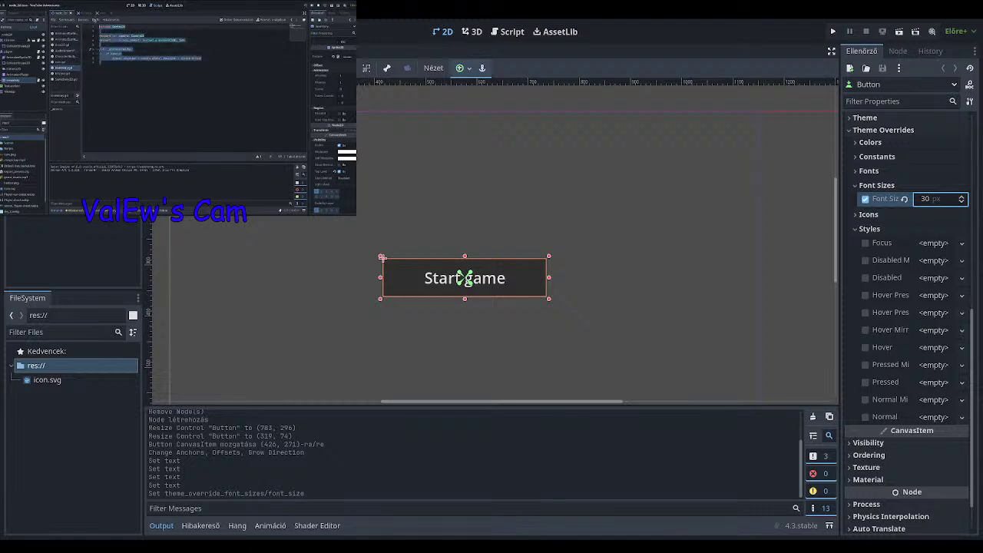
scroll(910, 274, down, 2)
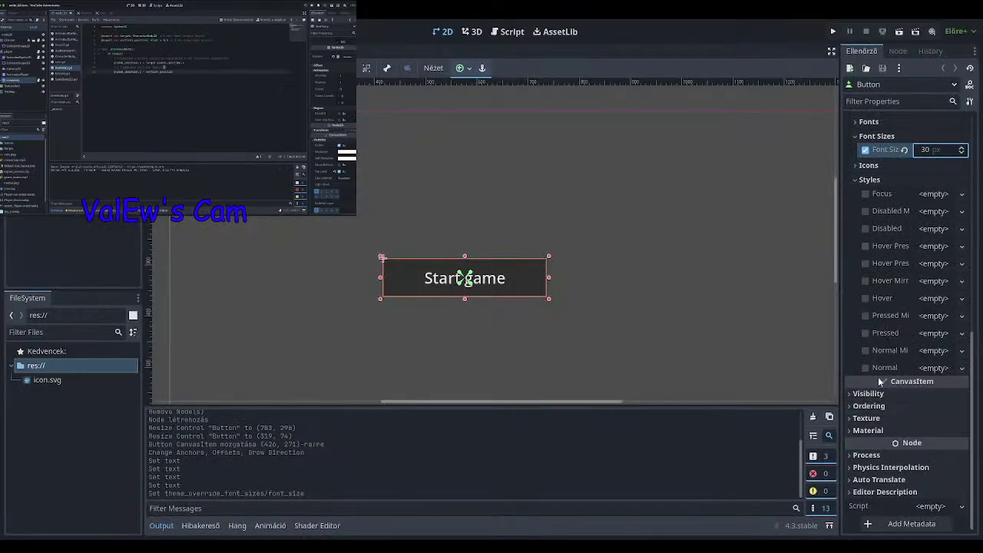
click(865, 368)
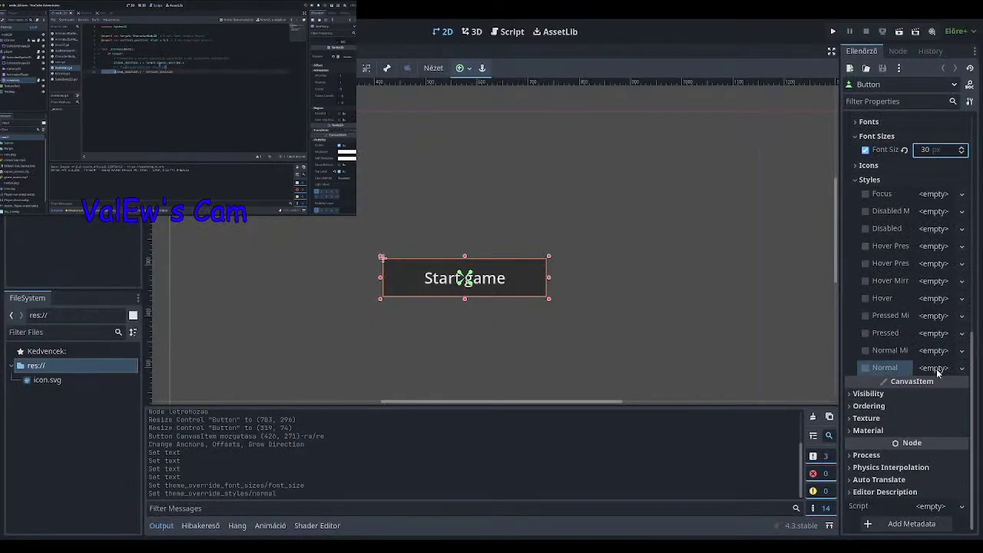
click(866, 368)
click(963, 369)
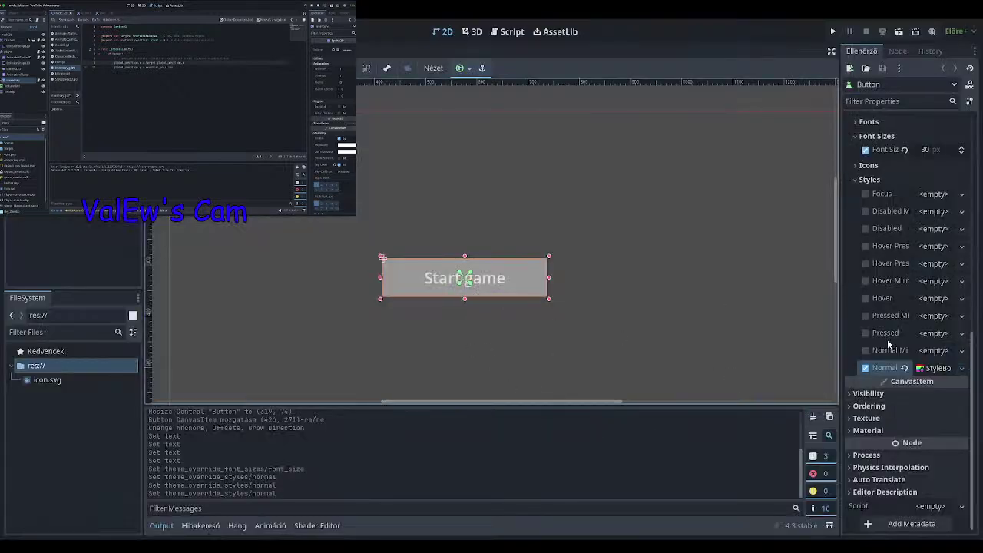
click(926, 369)
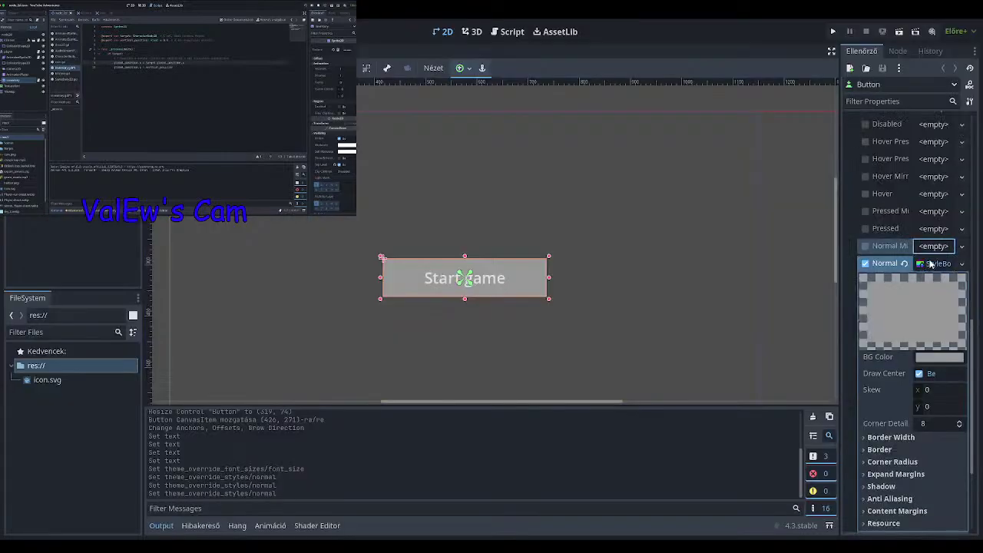
Set the background colour of the Button's Normal StyleBoxFlat to hex ffffff.
click(934, 262)
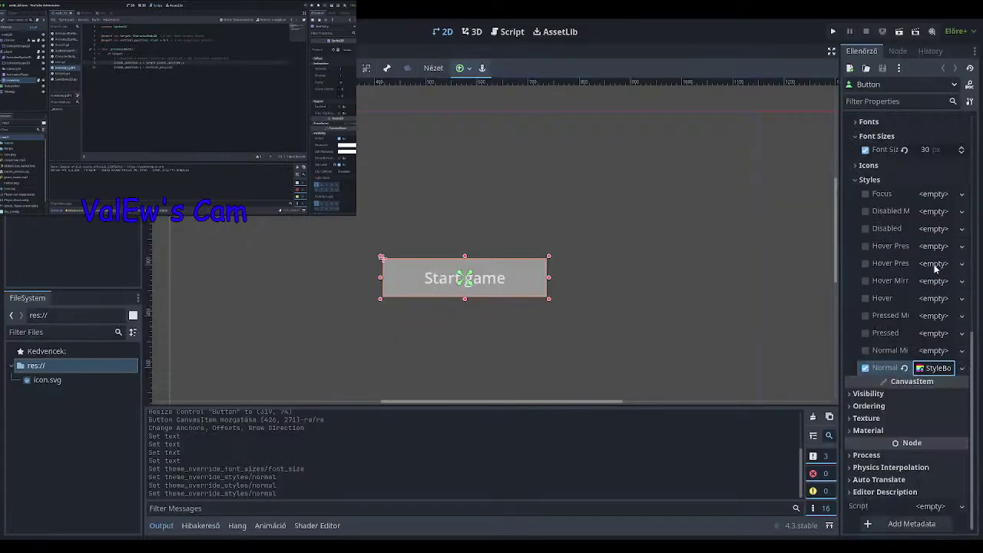
click(930, 370)
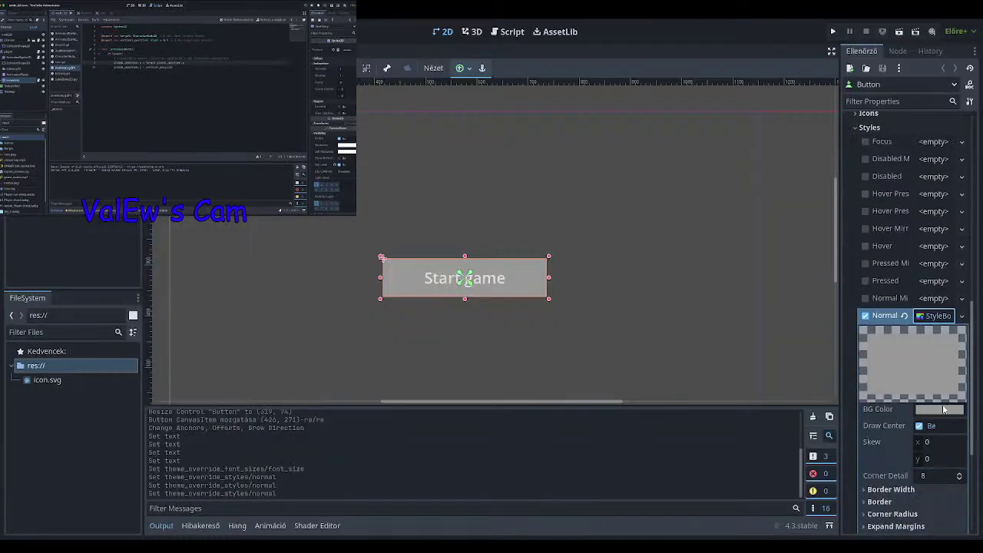
click(939, 410)
text(ffffff)
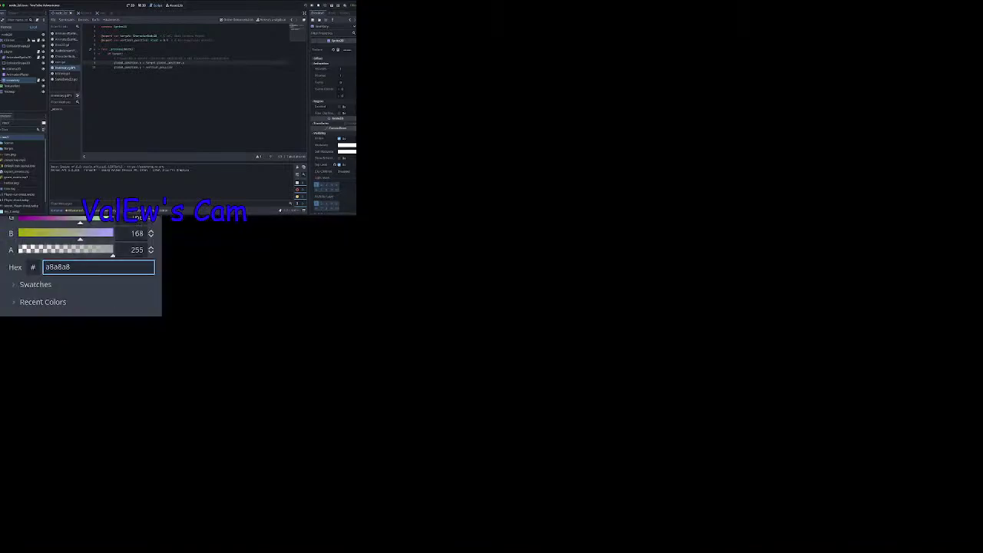
click(117, 289)
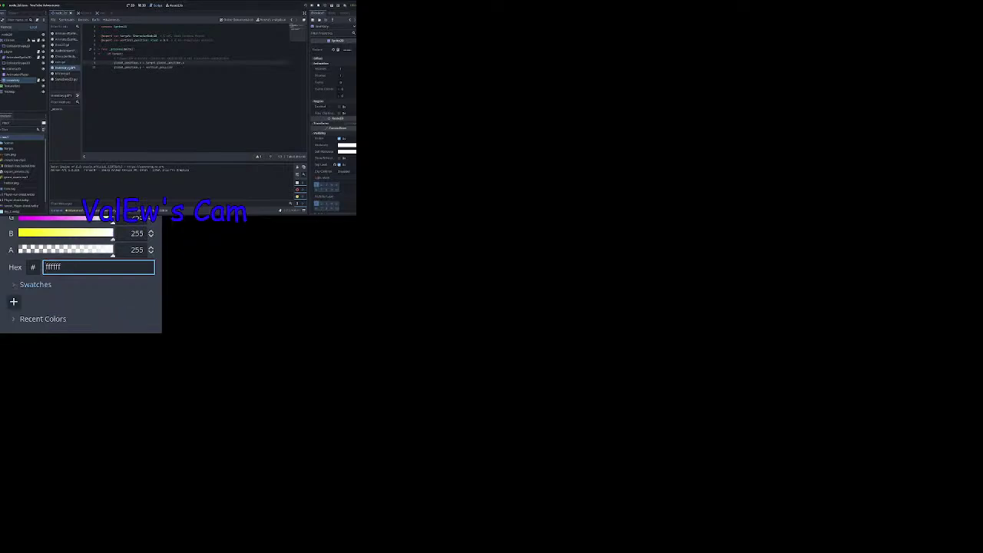
click(722, 462)
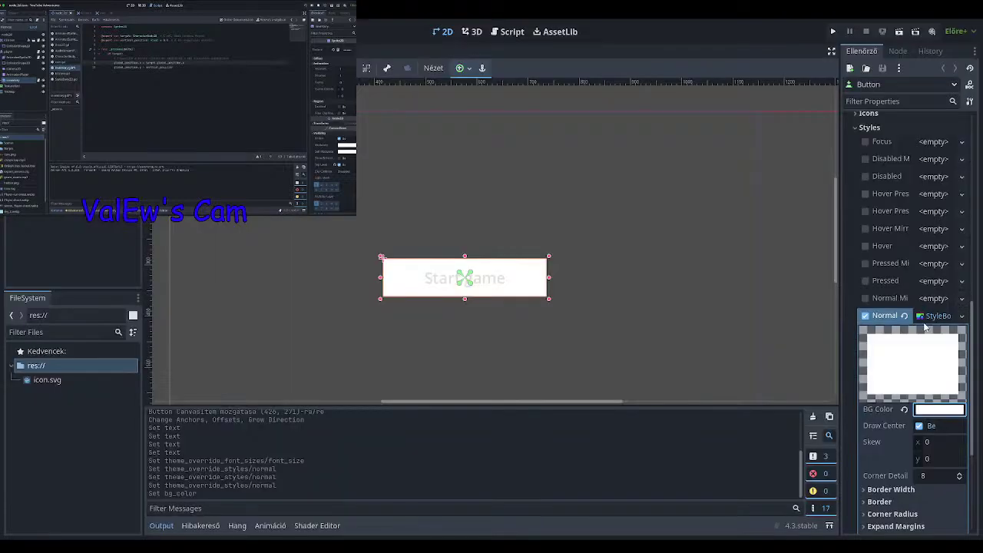
Set the Normal style's top-left and top-right corner radii to 16 px.
scroll(928, 333, down, 3)
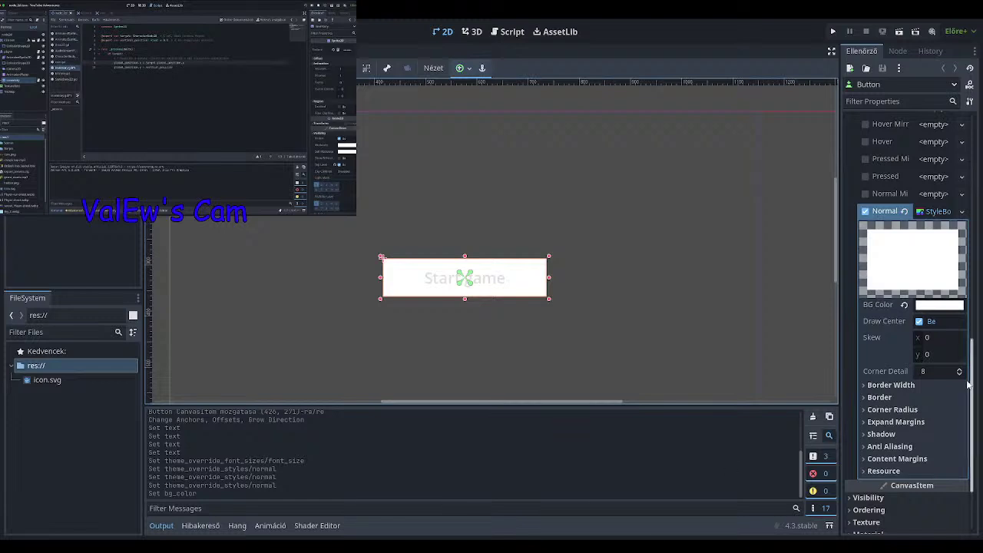
click(881, 411)
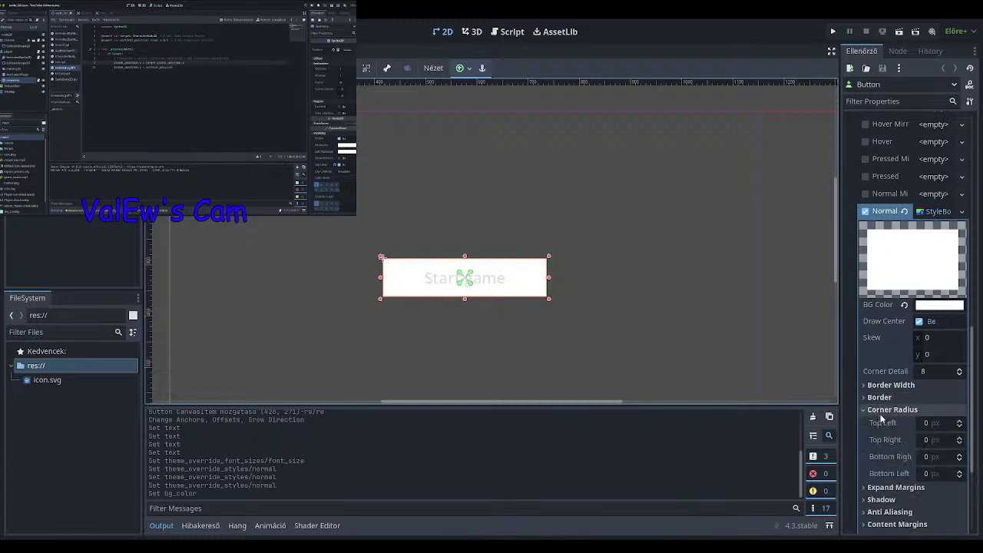
click(939, 424)
text(16)
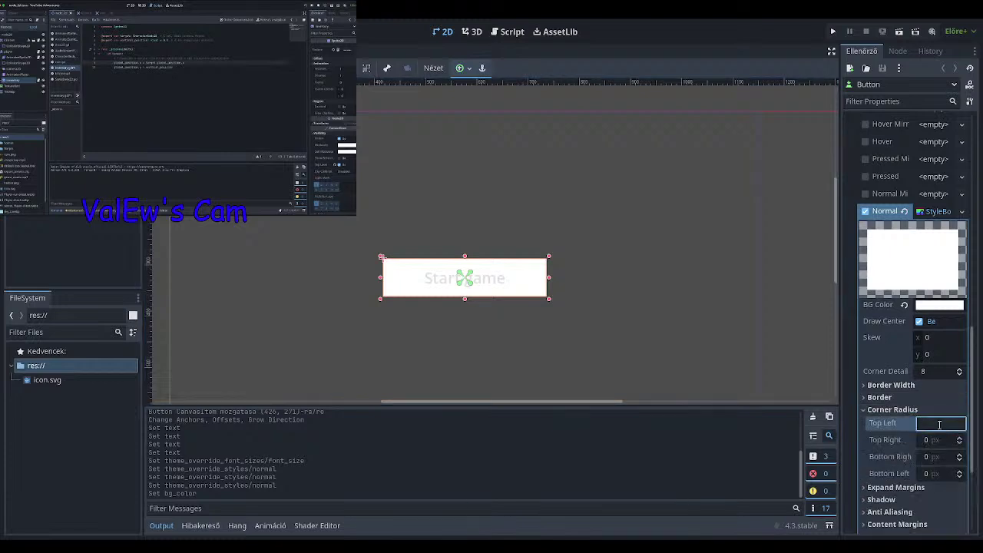
key(Return)
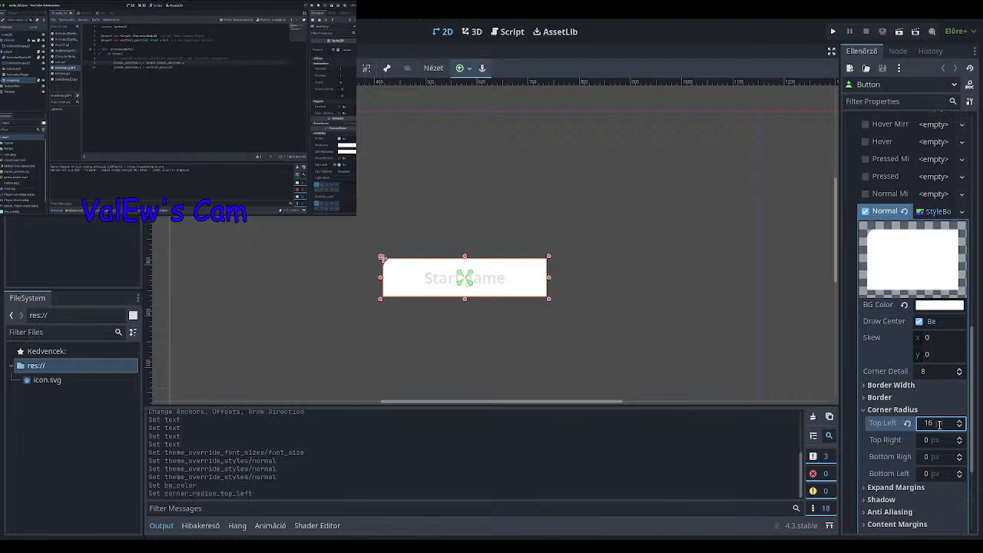
click(928, 439)
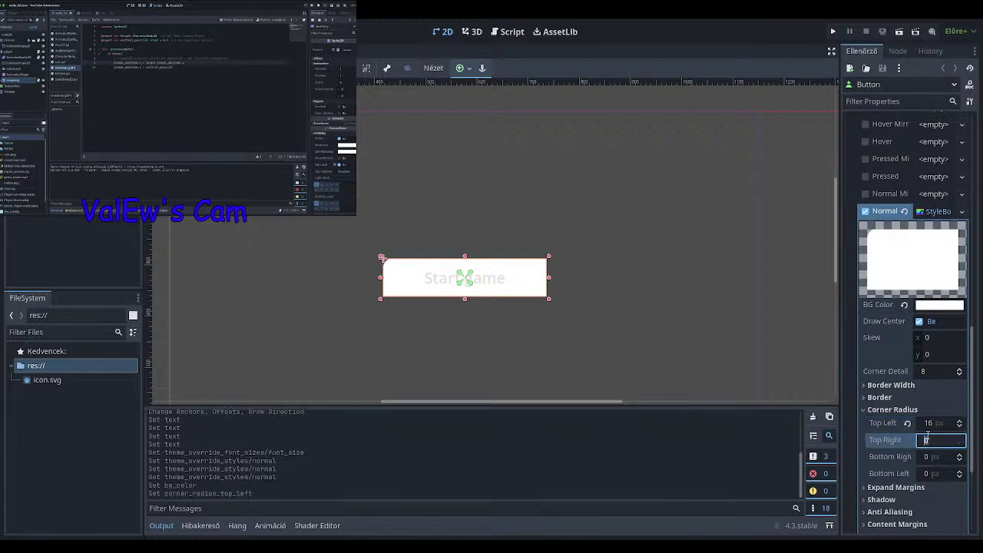
text(16)
key(Return)
Set the Normal style's bottom-right and bottom-left corner radii to 16 px and deselect the Button.
click(949, 455)
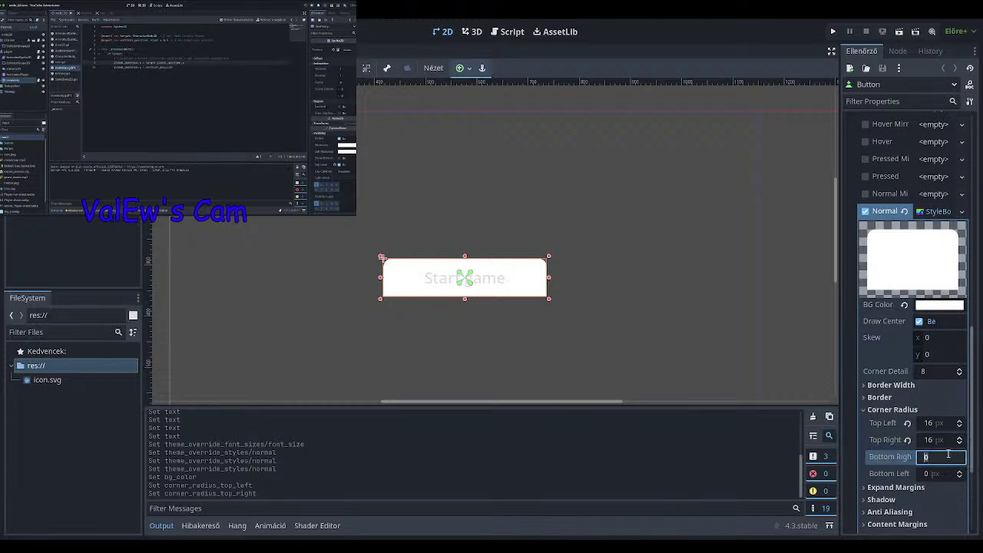
key(BackSpace)
text(16)
key(Return)
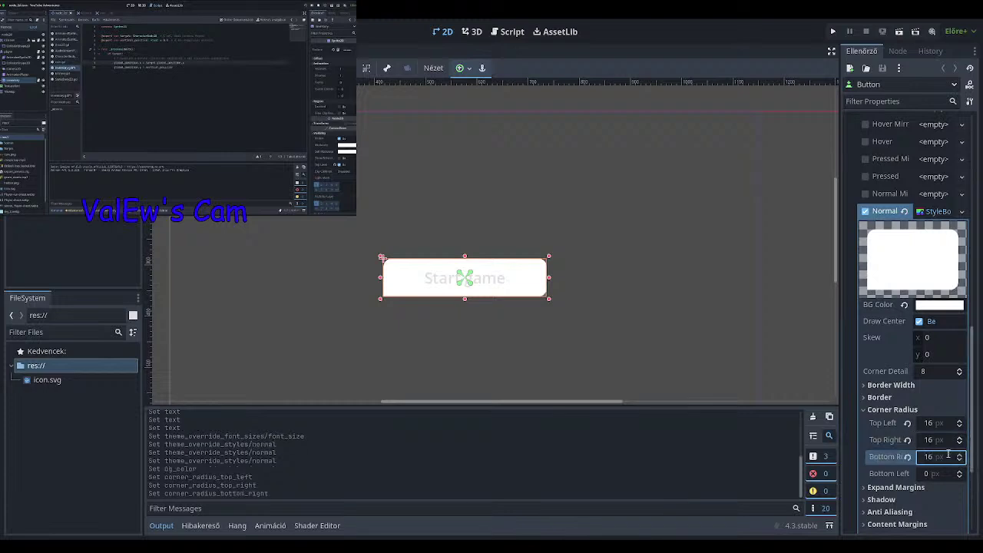
click(945, 474)
key(BackSpace)
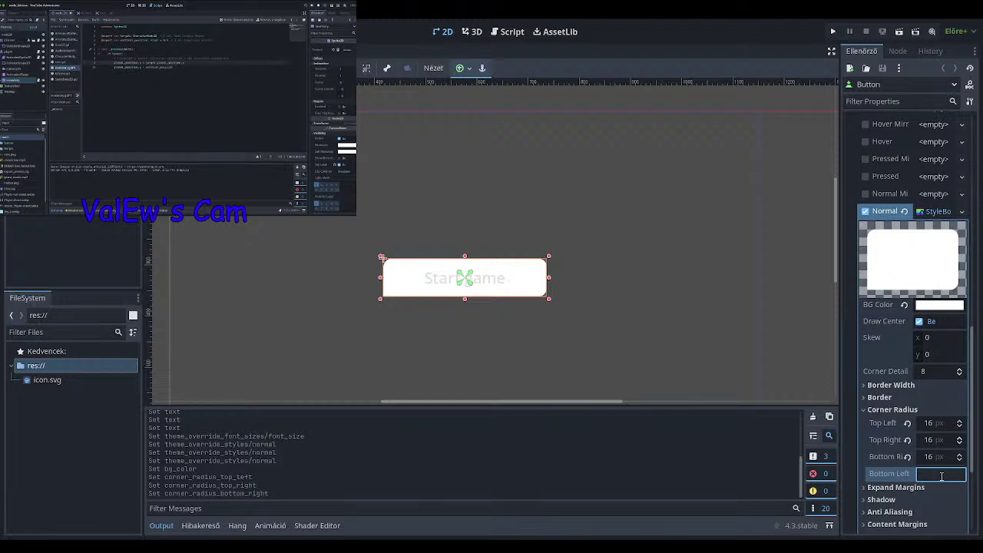
text(16)
key(Return)
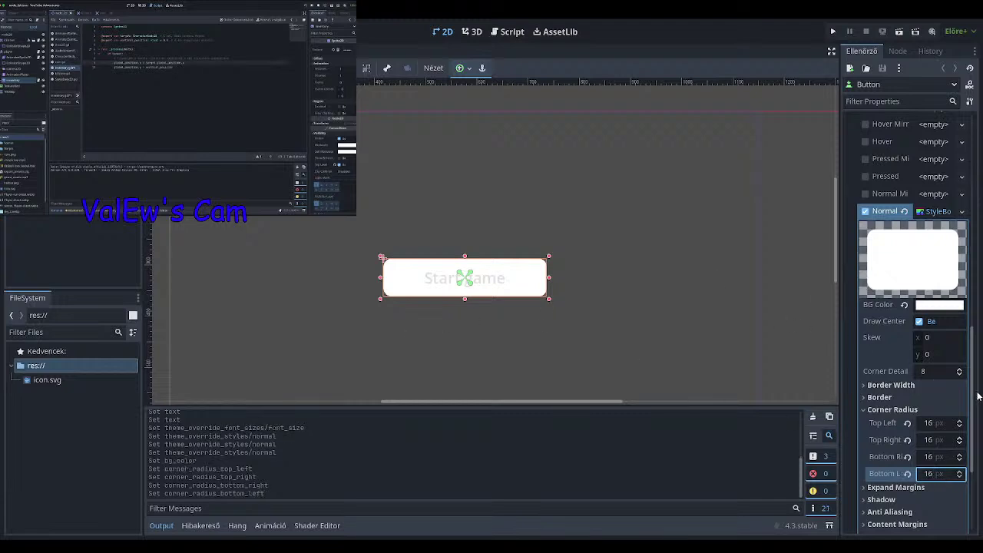
scroll(978, 395, down, 5)
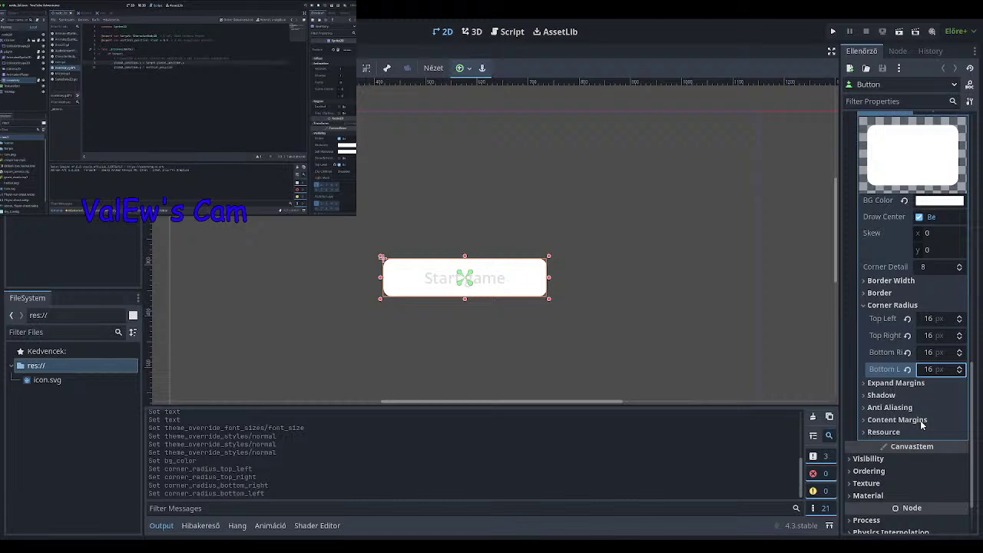
click(819, 392)
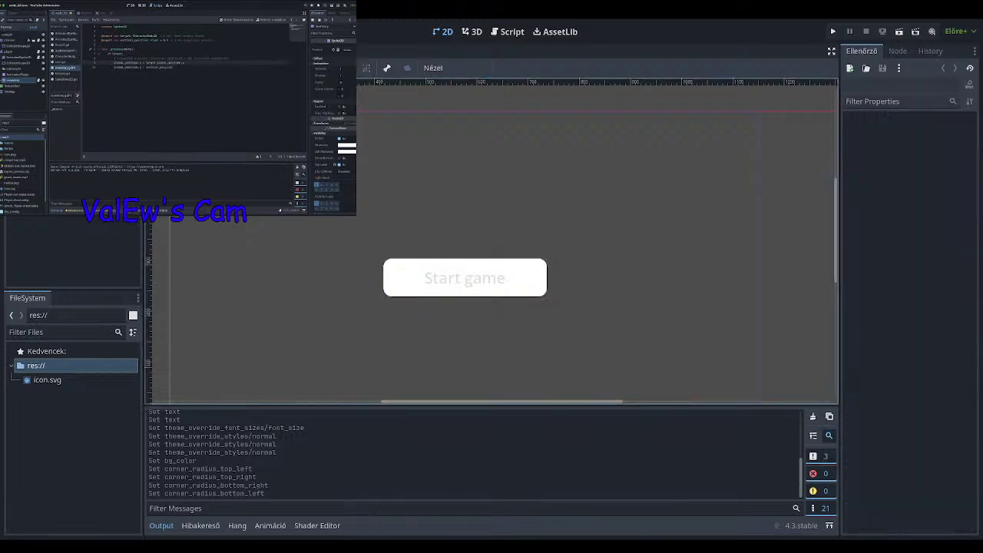
Select the Button again and enable its Font Color theme override in black.
click(465, 278)
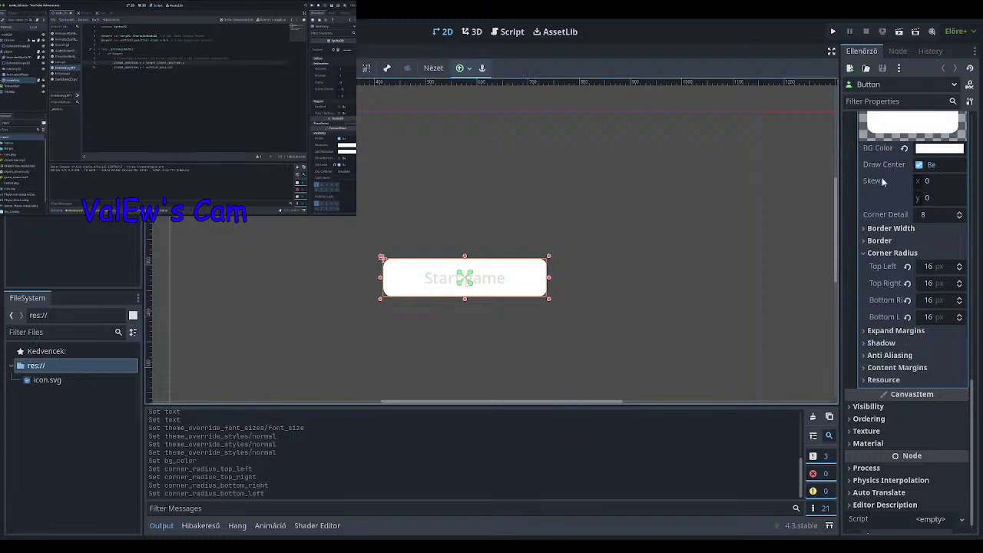
scroll(899, 305, up, 5)
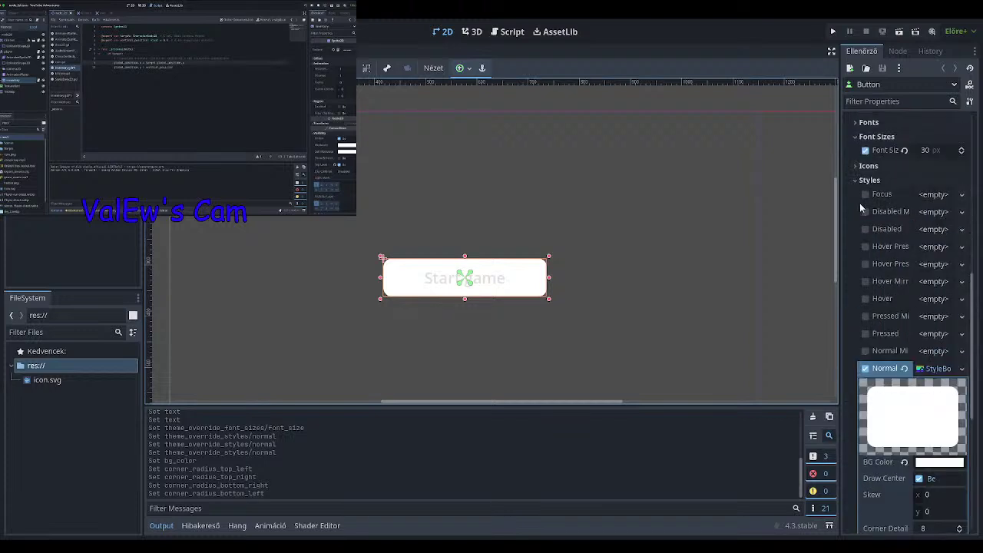
scroll(864, 208, up, 3)
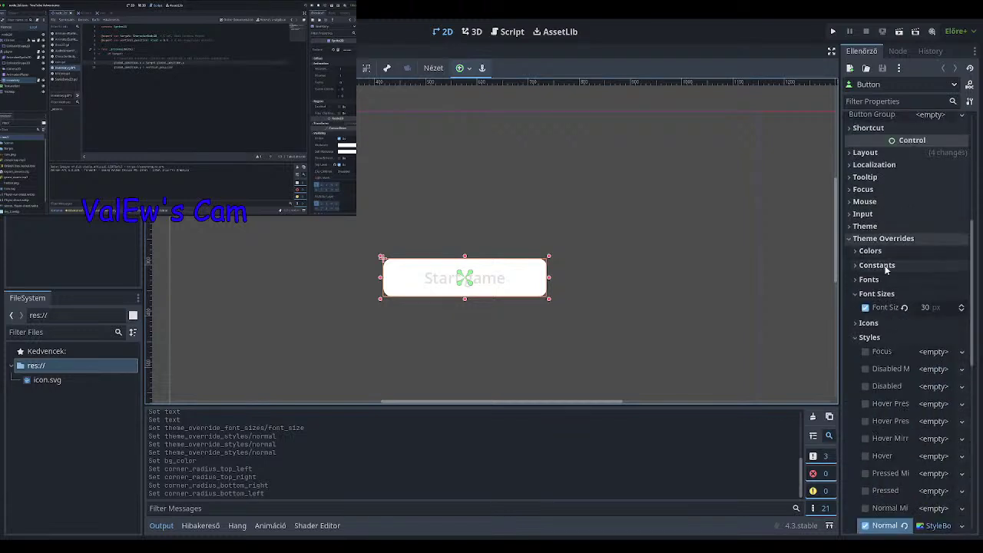
click(886, 275)
click(885, 275)
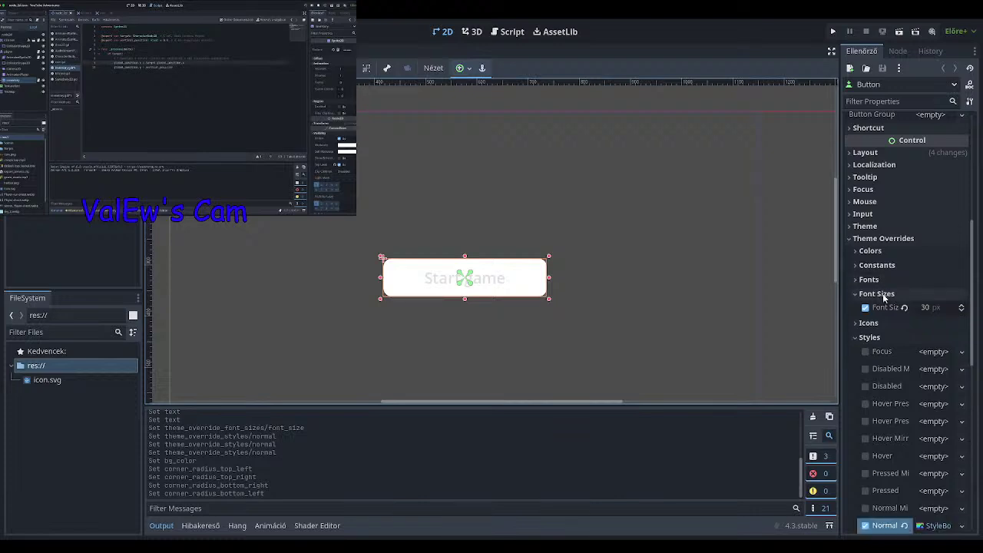
click(883, 293)
click(883, 293)
click(876, 252)
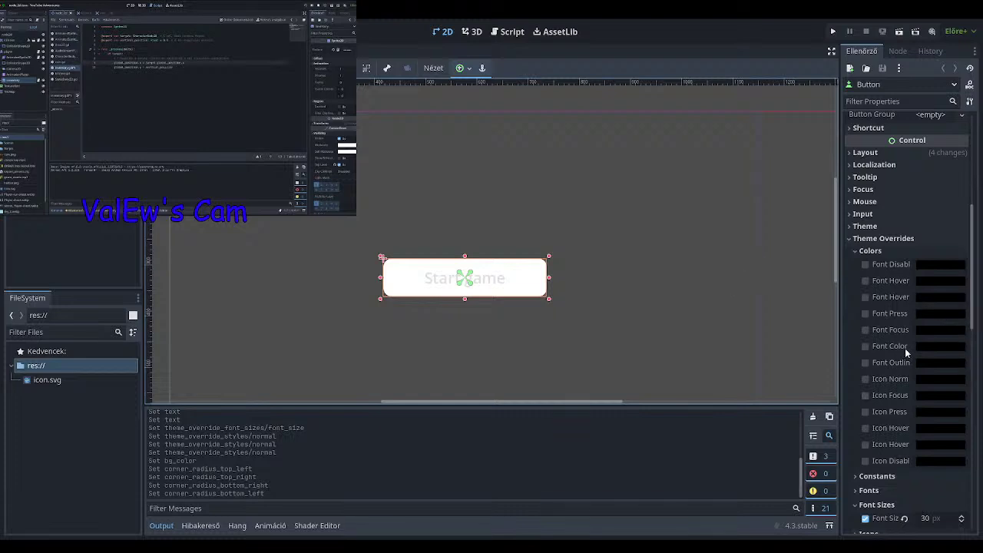
click(934, 346)
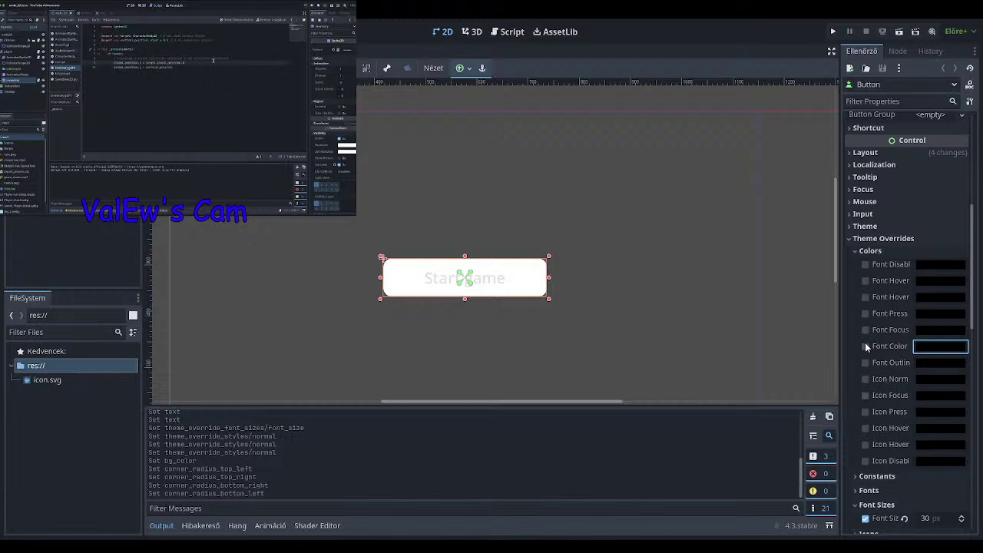
click(866, 346)
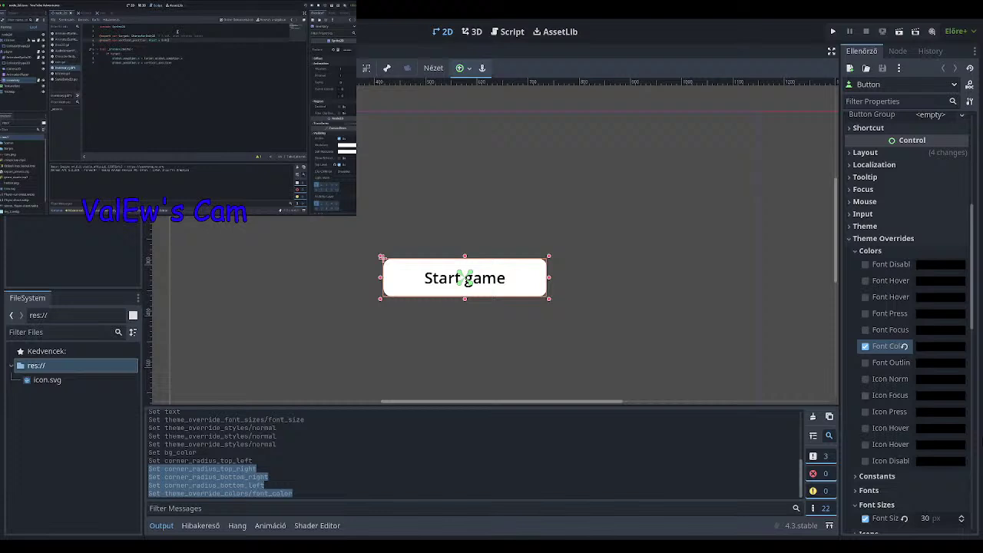
Try overriding the Button's theme font with a FontFile.
scroll(906, 415, down, 4)
click(891, 391)
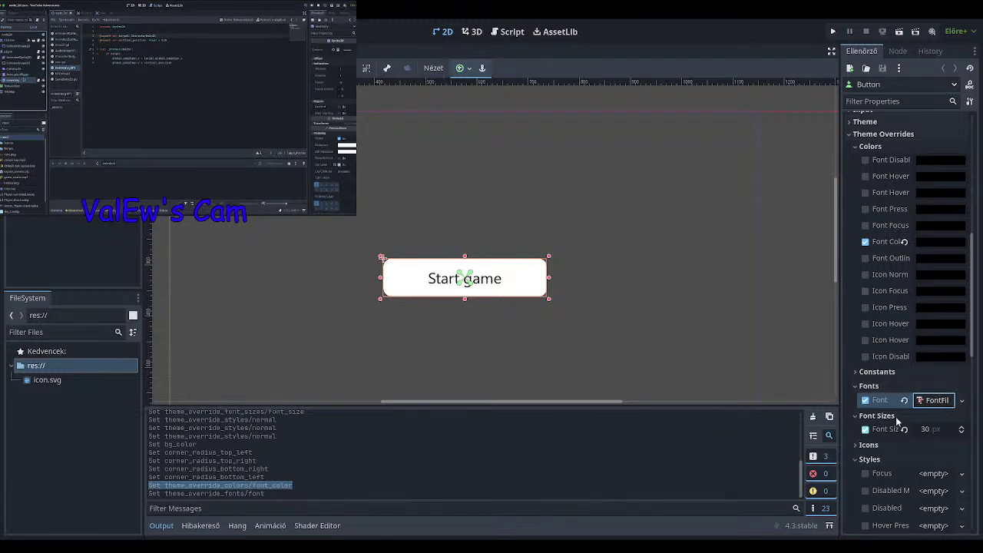
click(87, 489)
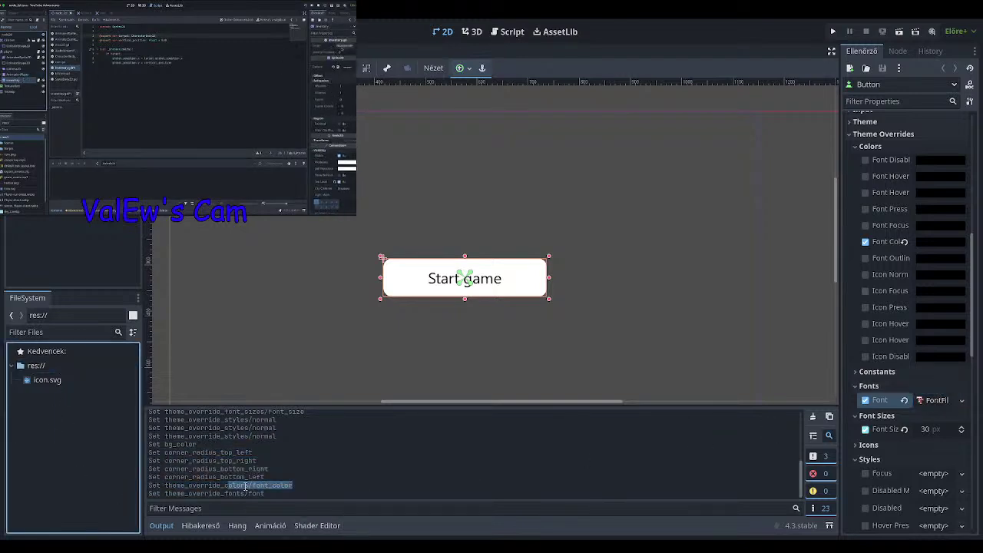
click(378, 471)
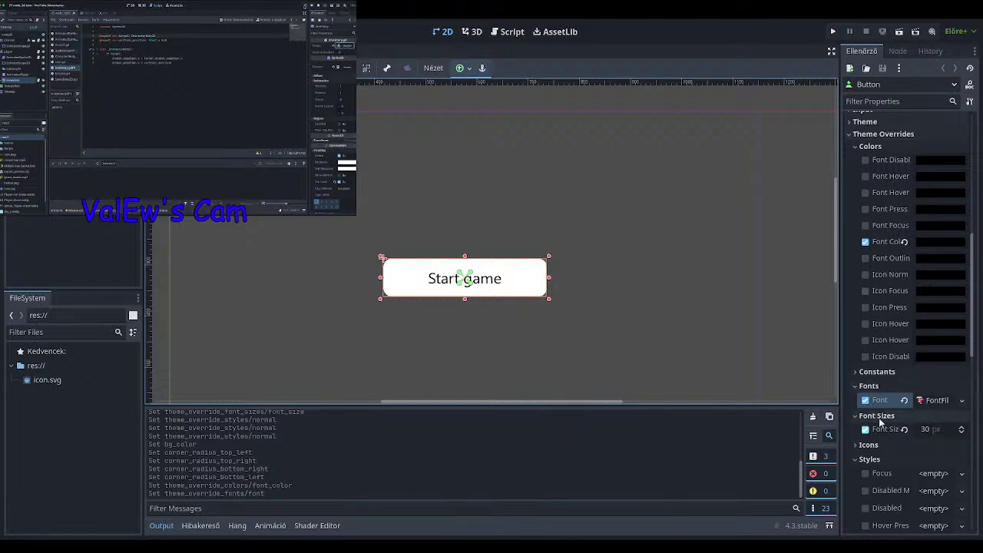
Expand the FontFile's resource properties and clear the Button's font override.
scroll(922, 345, down, 3)
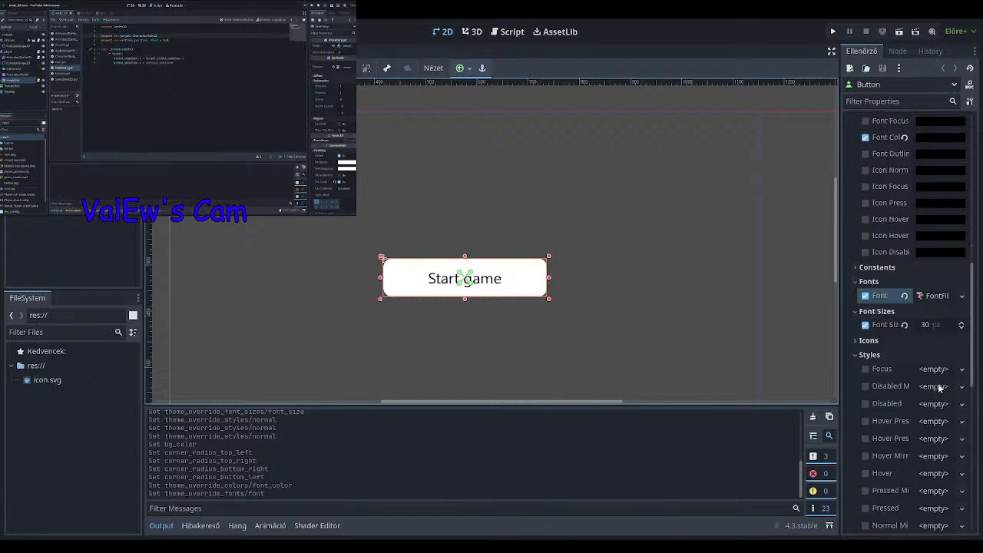
click(938, 297)
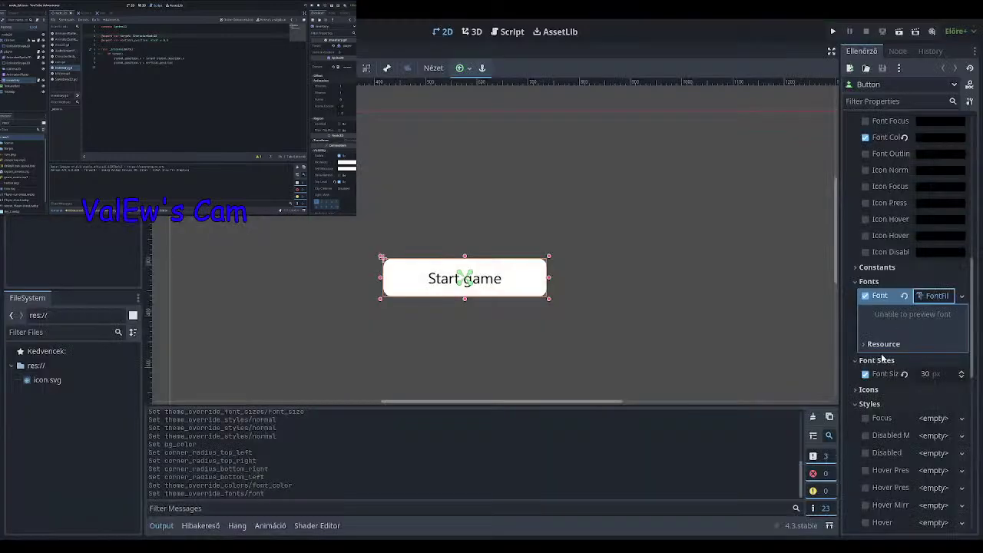
click(884, 349)
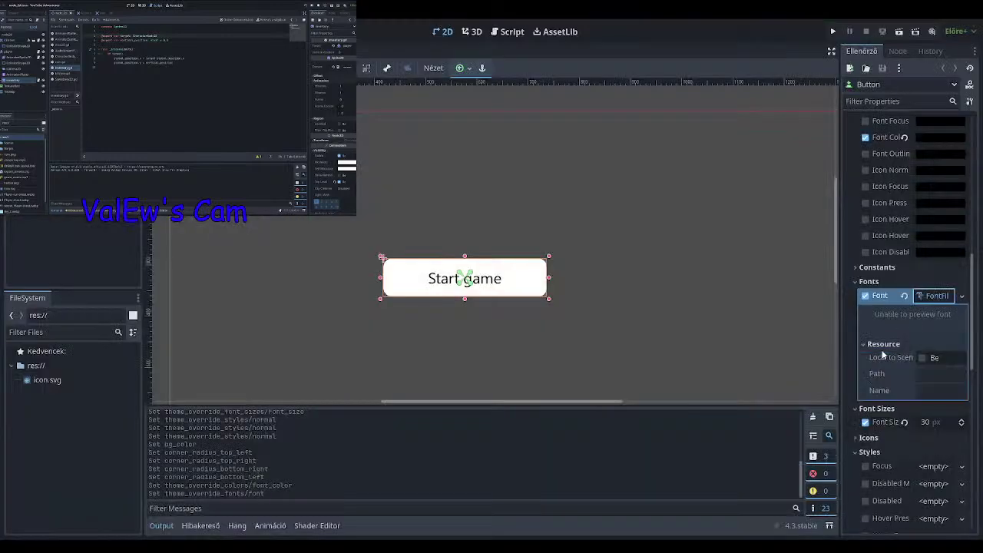
click(932, 394)
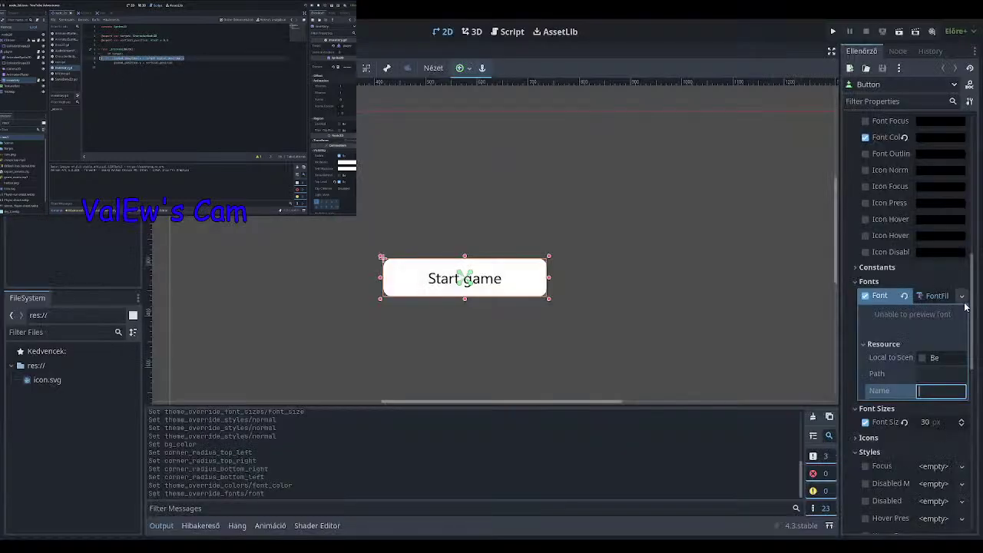
click(945, 296)
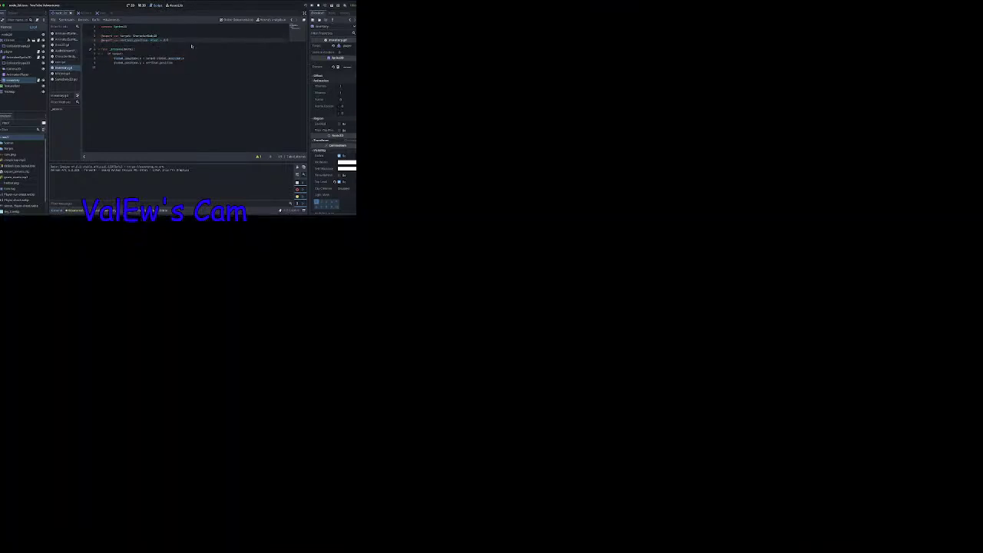
click(936, 297)
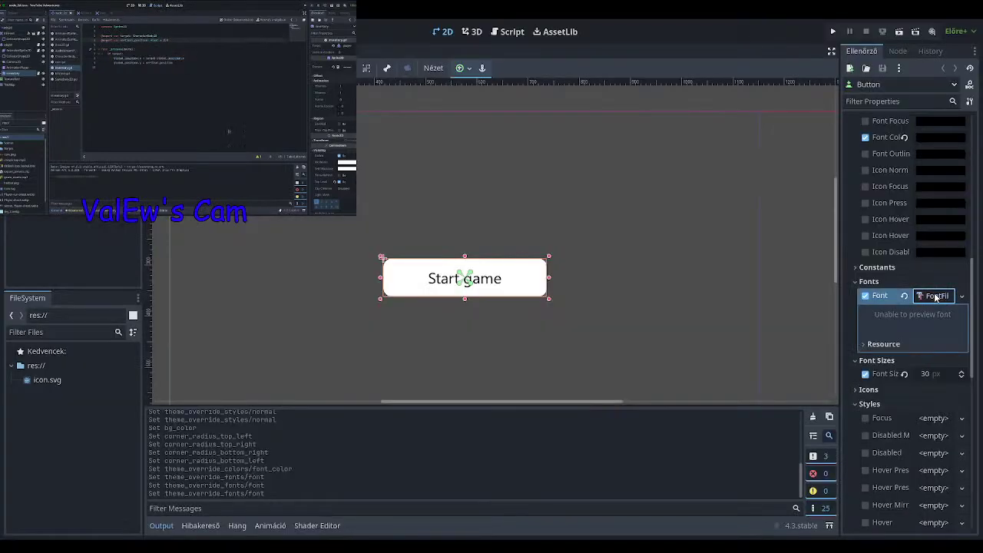
click(936, 297)
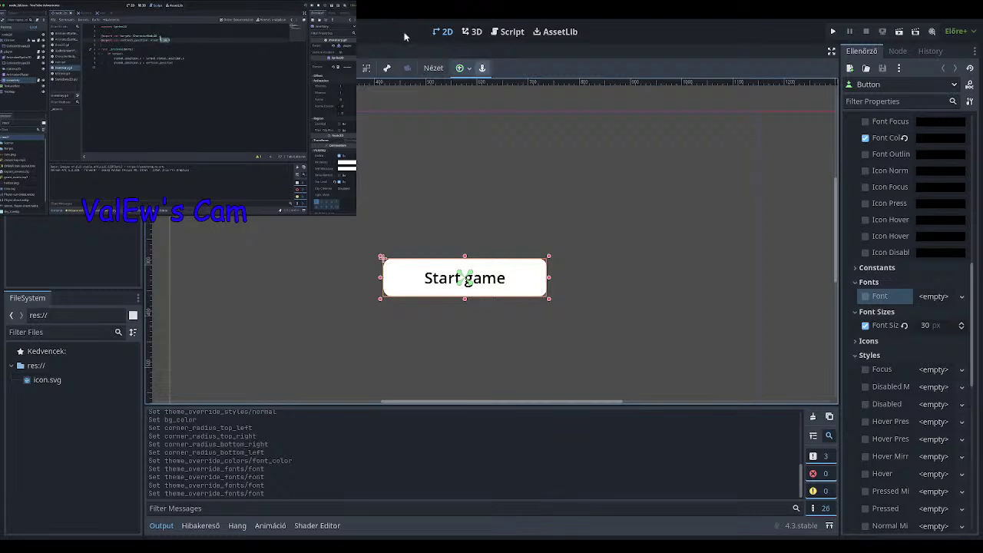
Save the current scene as main_menu.tscn and run the project to test the menu.
click(834, 31)
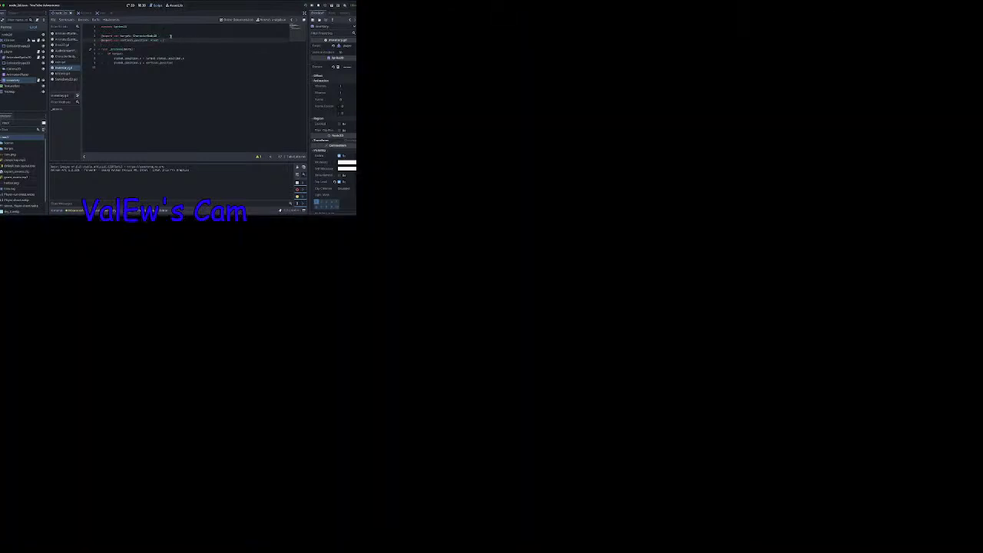
click(264, 300)
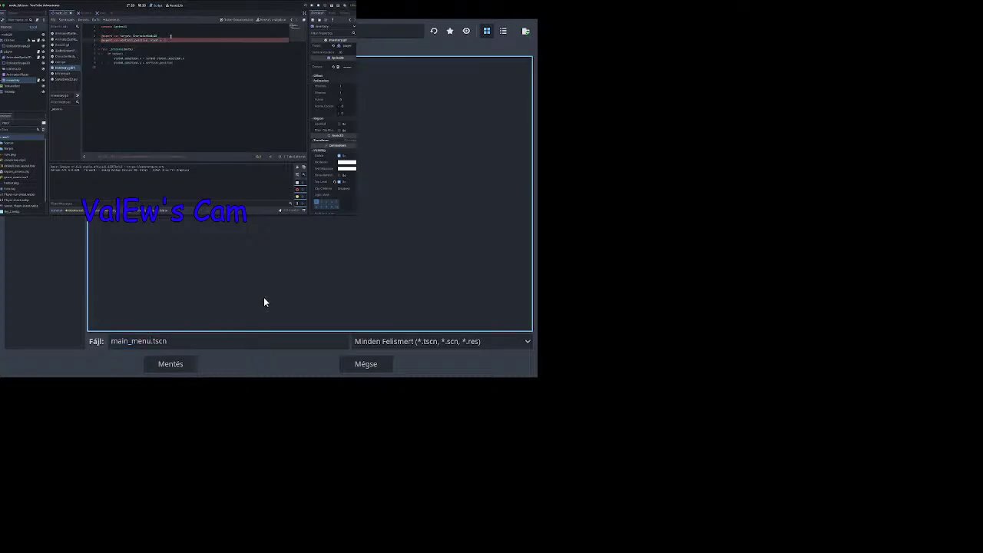
click(174, 365)
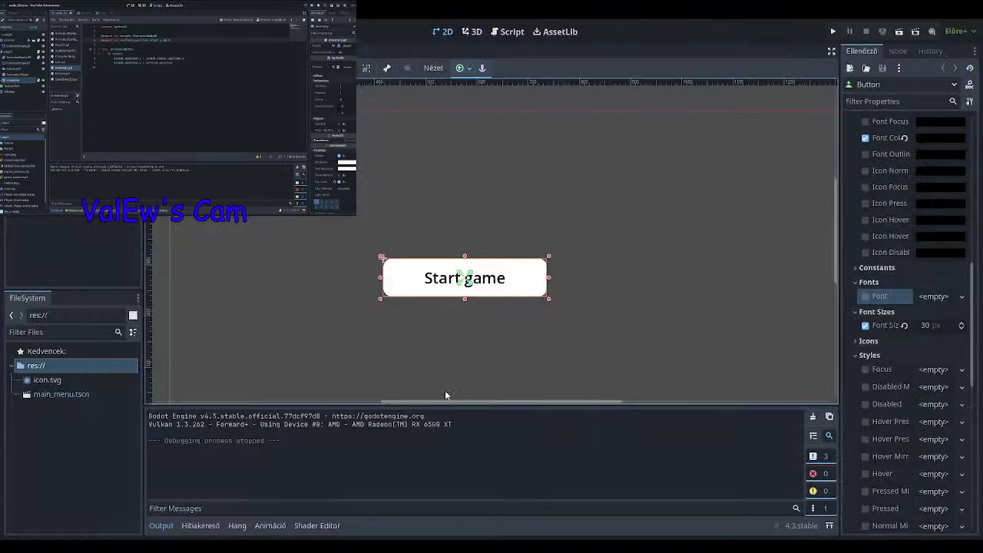
click(832, 32)
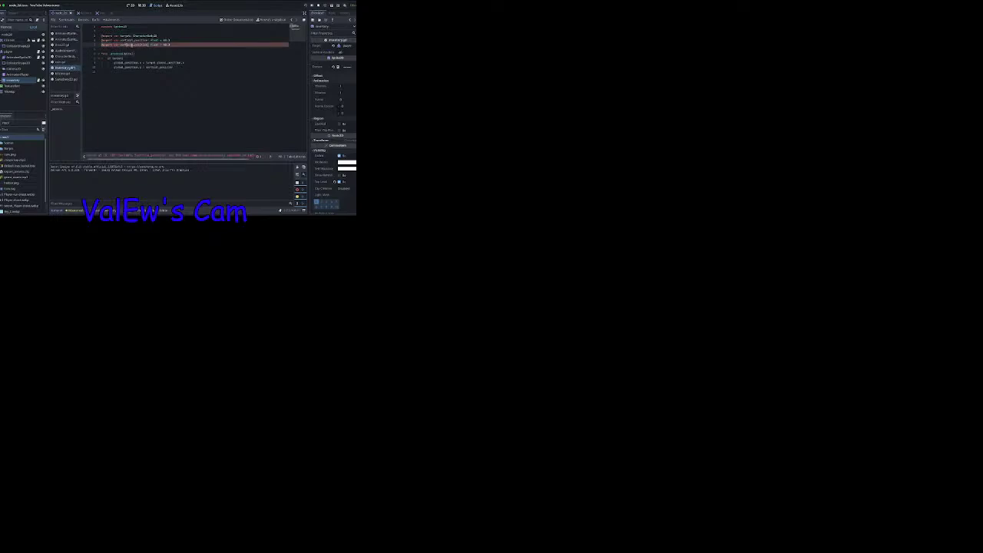
click(804, 46)
click(833, 32)
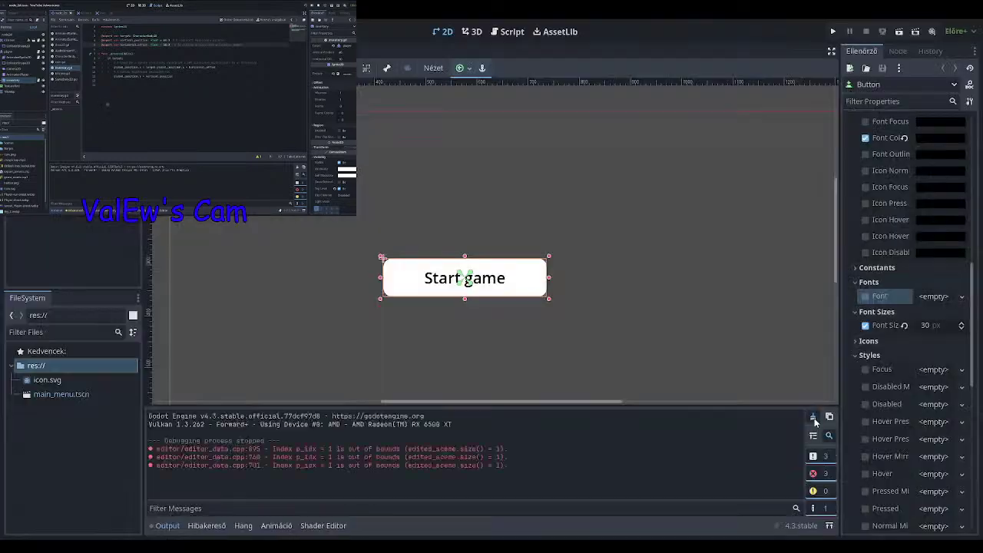
Clear the output log and collapse the panel below the 2D viewport.
click(813, 416)
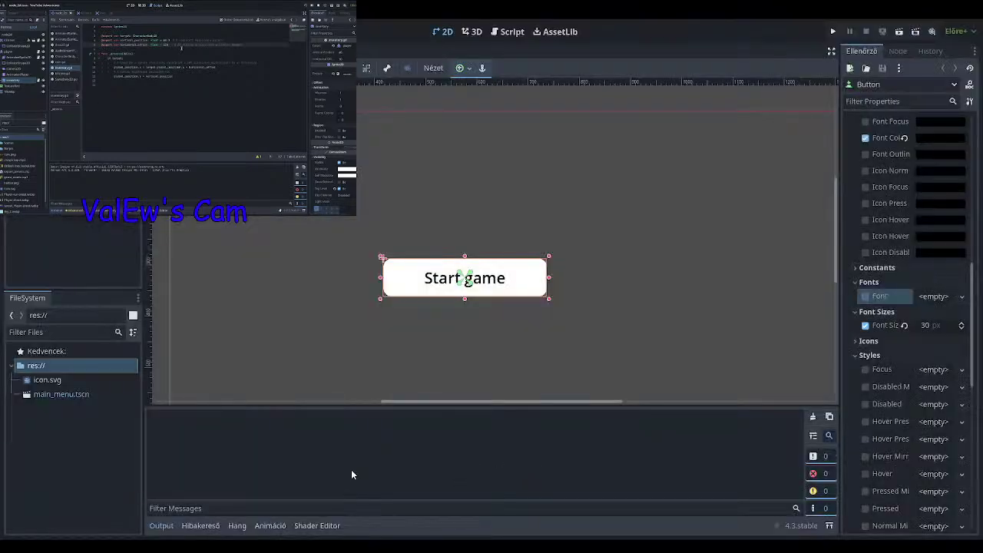
click(258, 527)
click(239, 527)
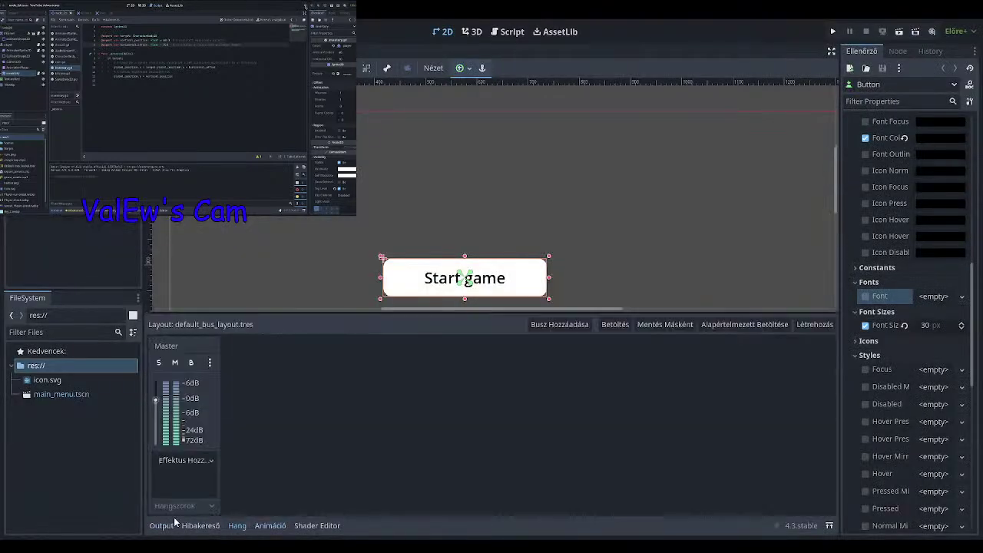
click(161, 527)
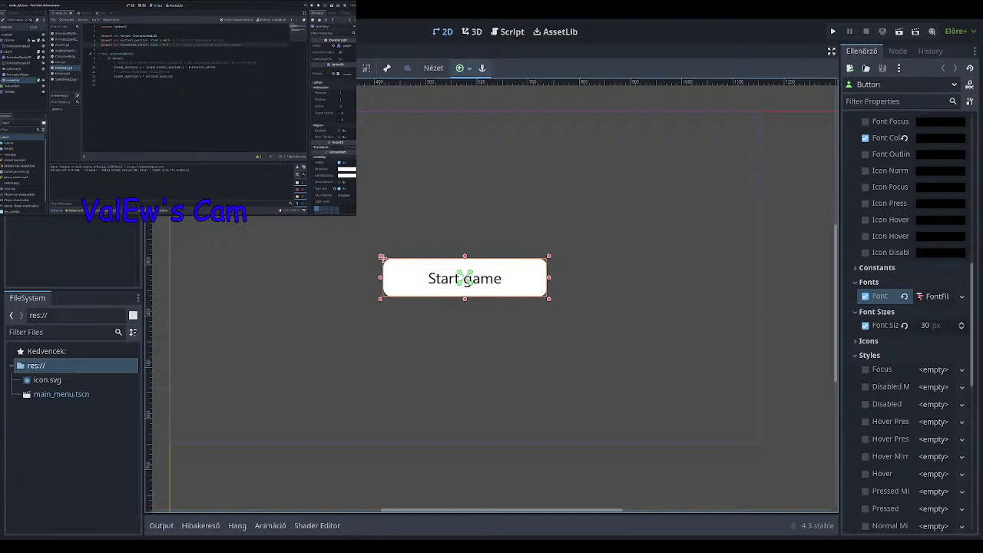
Duplicate the "Start game" button and place the copy just below the original.
right_click(46, 101)
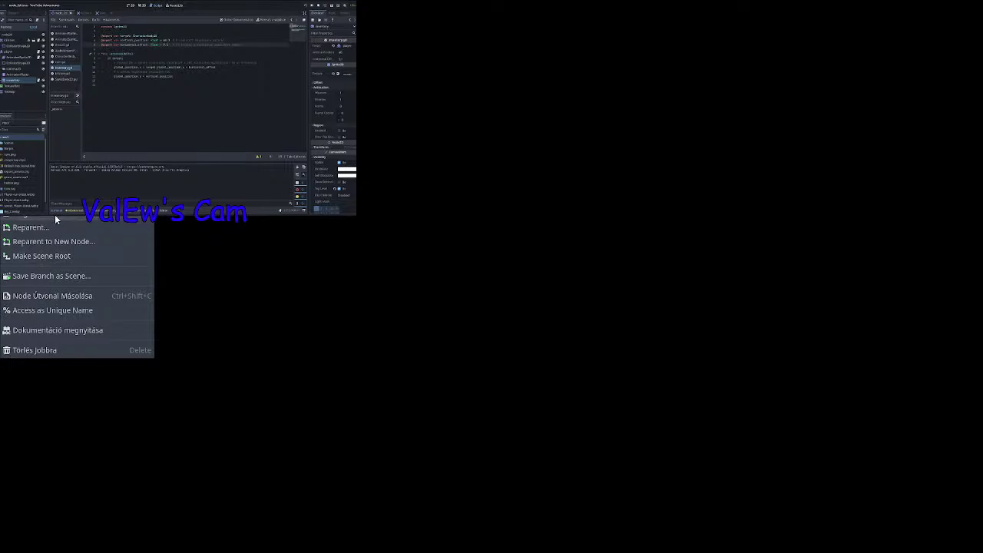
click(114, 236)
click(113, 232)
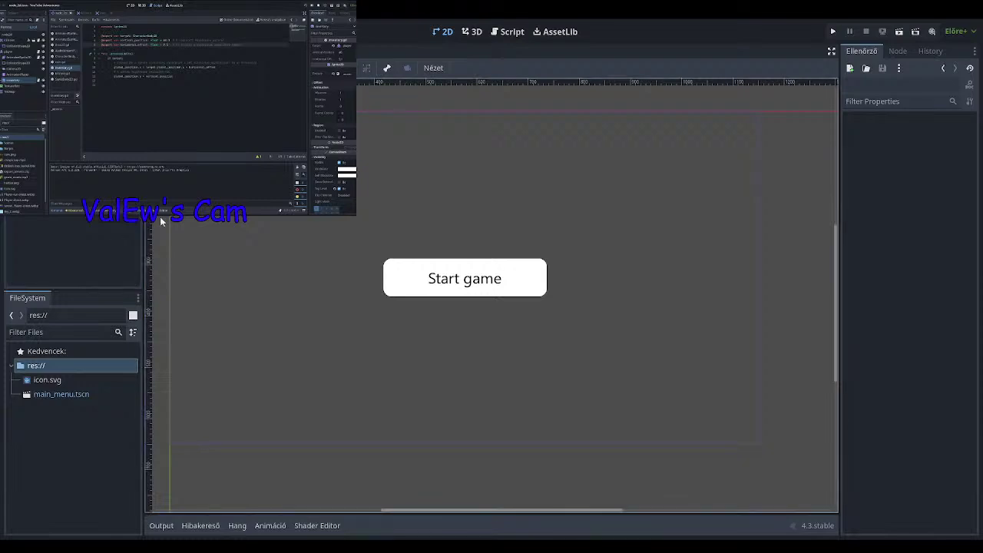
click(465, 278)
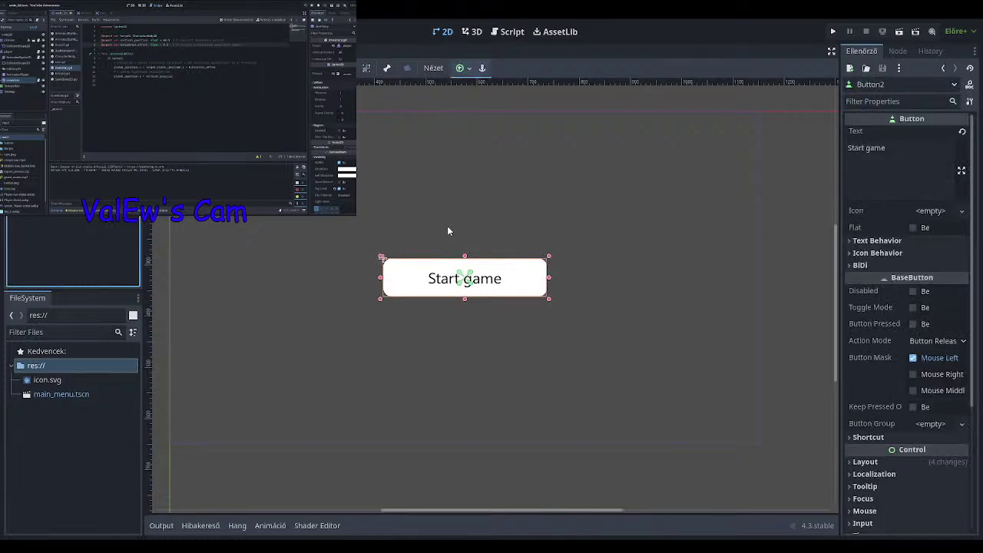
drag(498, 275, 486, 330)
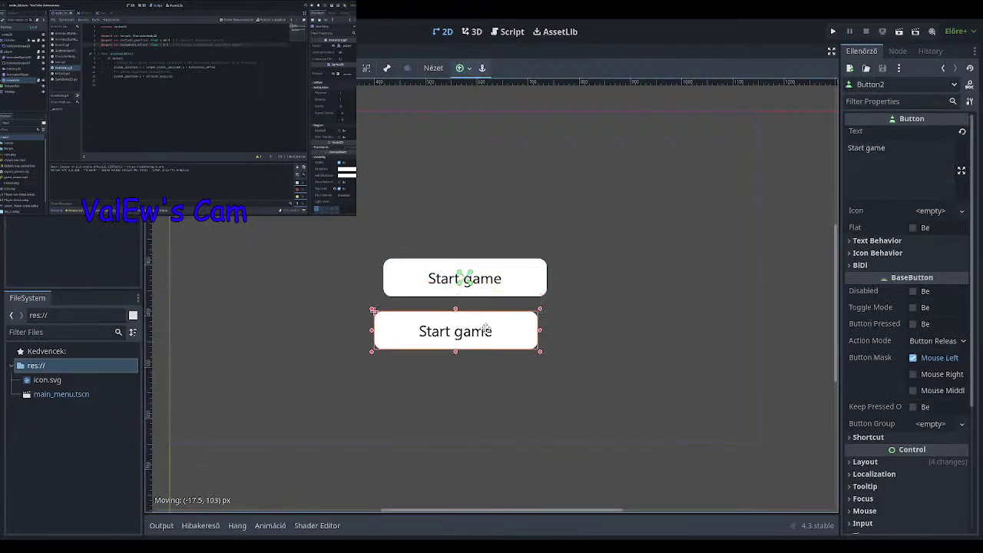
Replace the duplicated button's text with "Options".
click(890, 154)
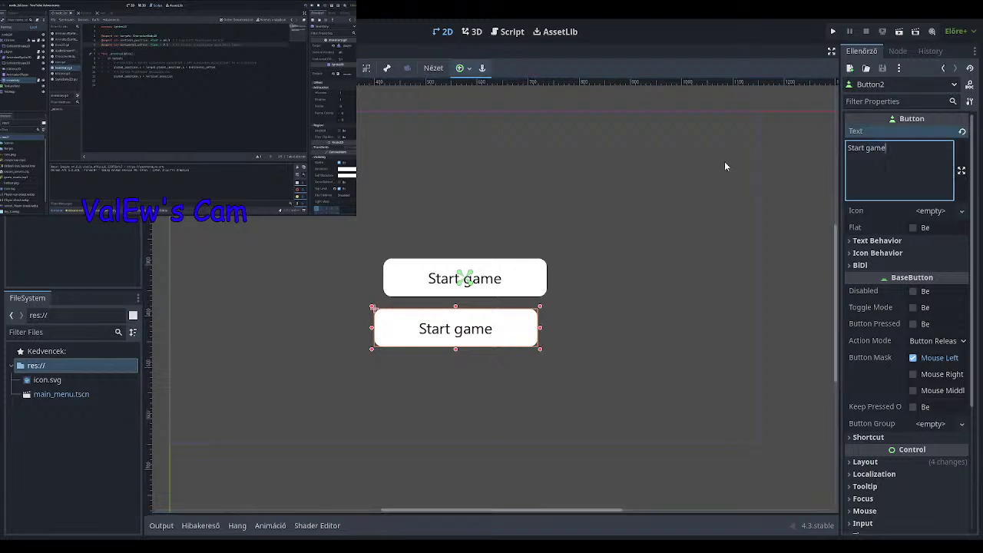
key(BackSpace)
key(BackSpace)
key(BackSpace)
key(BackSpace)
key(BackSpace)
key(BackSpace)
key(BackSpace)
key(BackSpace)
key(BackSpace)
key(BackSpace)
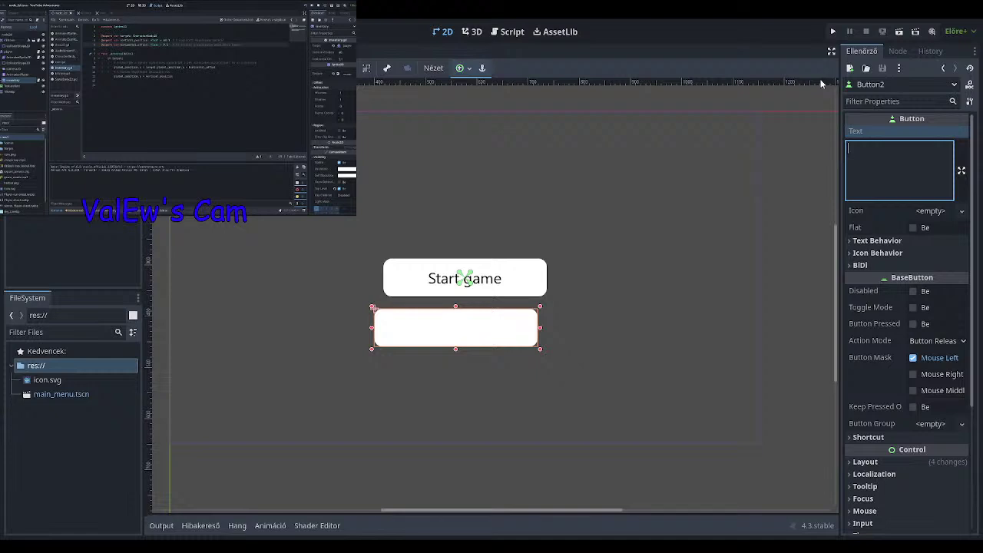
text(Op)
click(929, 149)
text(Options)
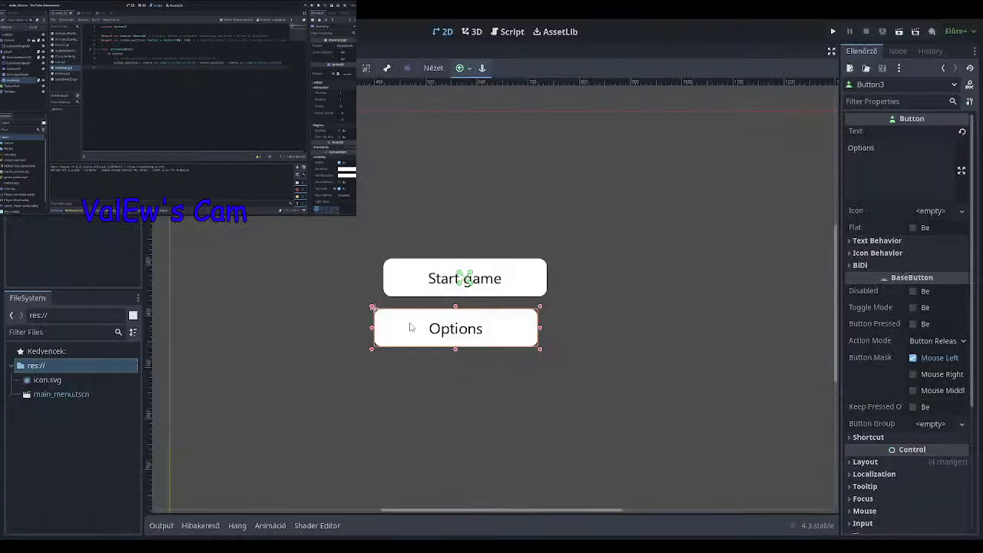
Duplicate the Options button, place the copy above "Start game" and set its text to "Exit".
key(ctrl+d)
drag(413, 328, 417, 216)
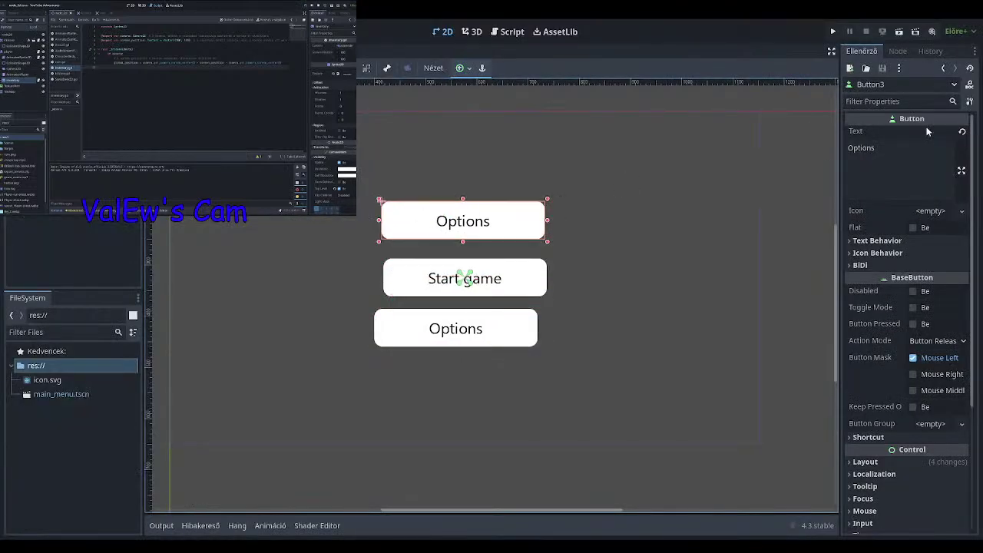
click(915, 151)
key(BackSpace)
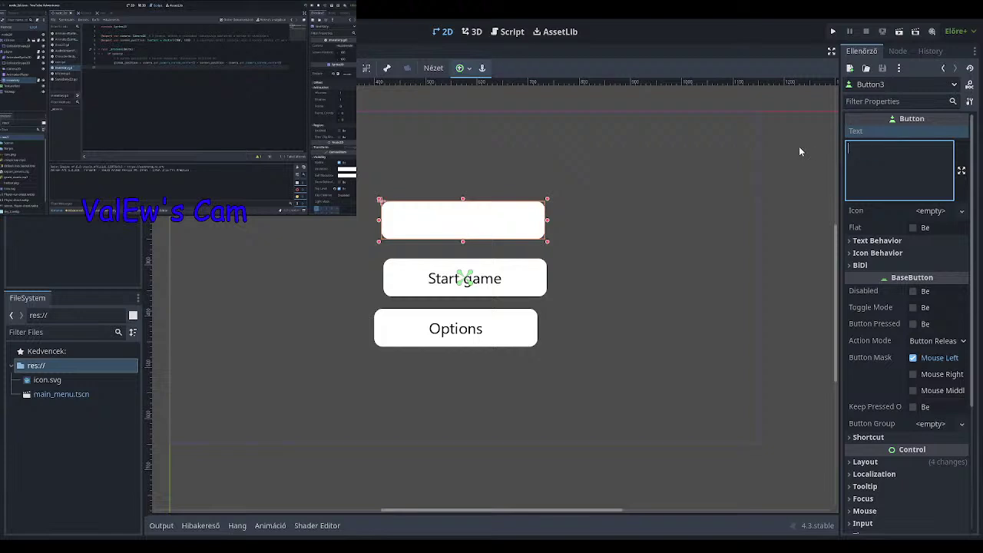
text(exer)
key(BackSpace)
key(BackSpace)
key(BackSpace)
key(BackSpace)
text(Exit)
click(707, 225)
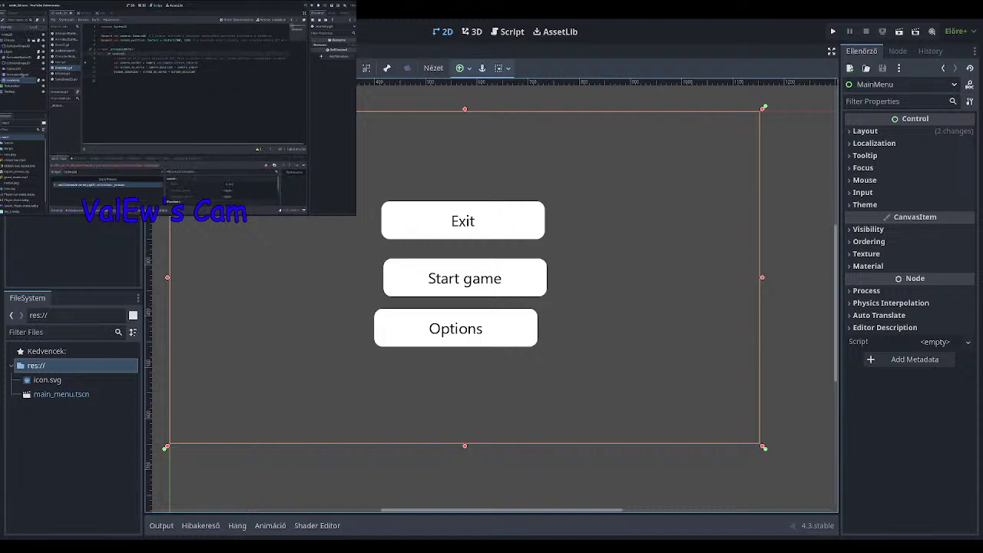
Select all three buttons and reparent them to a new VBoxContainer node.
click(47, 130)
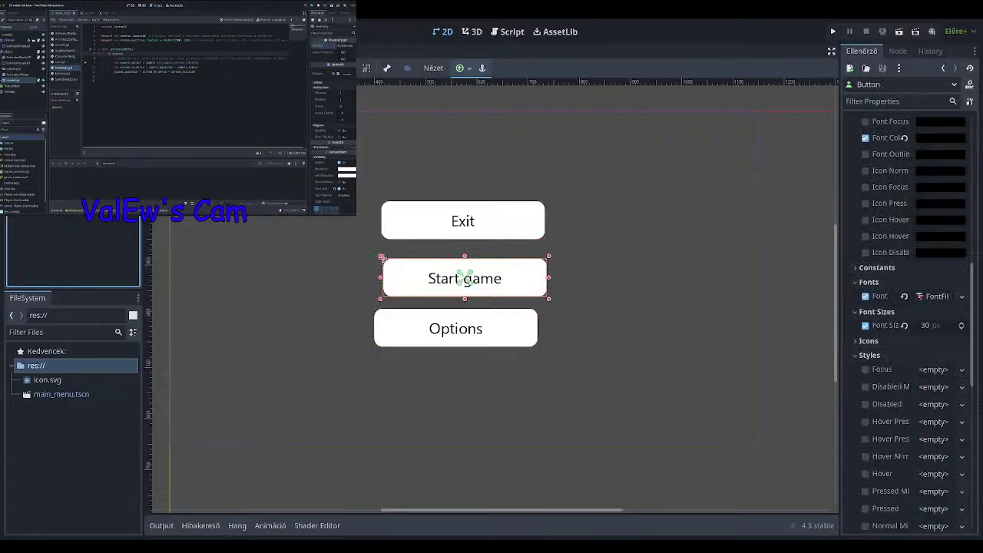
shift+click(53, 129)
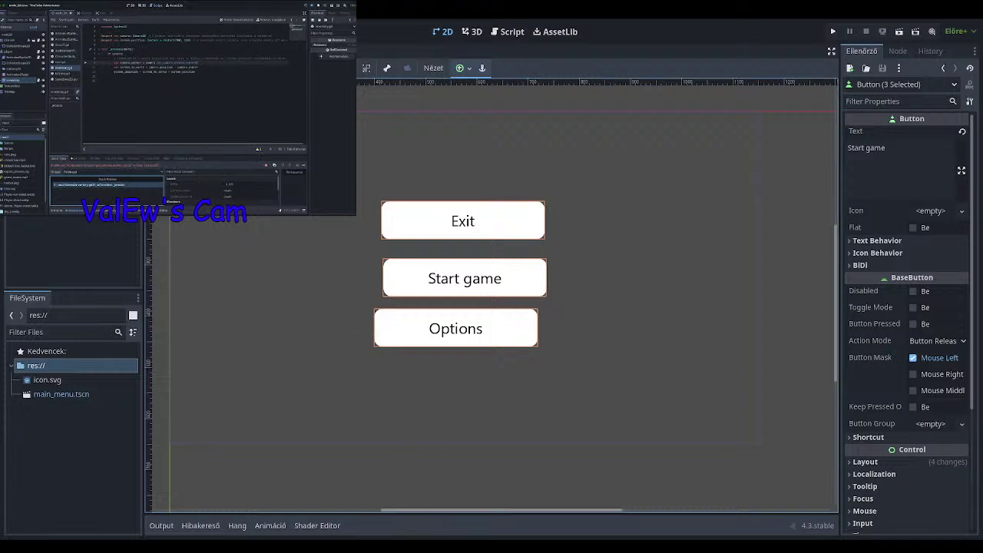
right_click(62, 142)
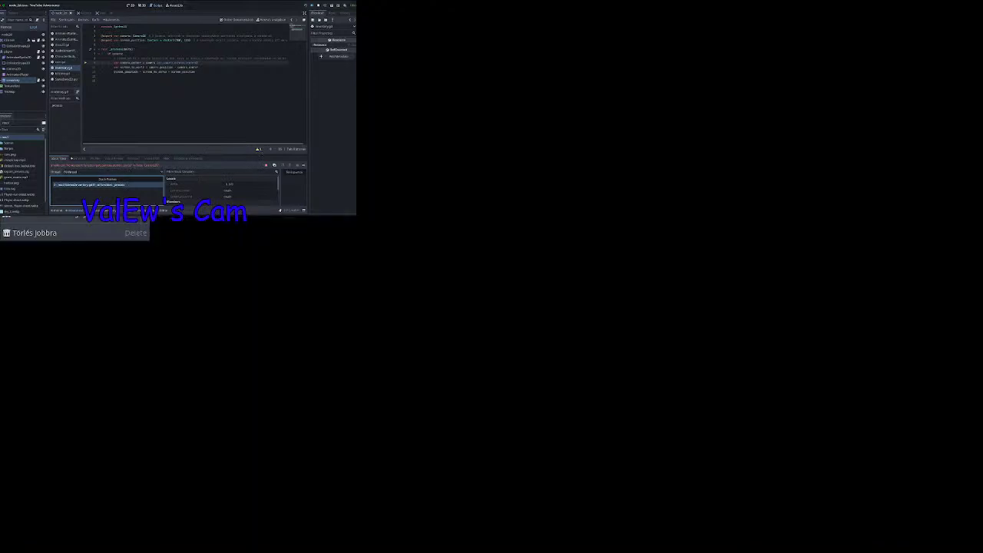
click(47, 9)
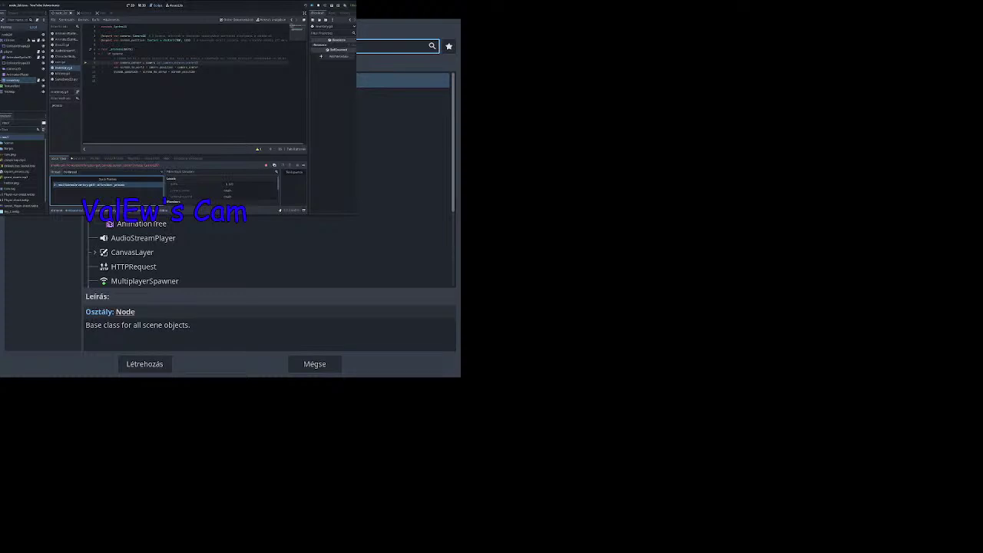
text(c)
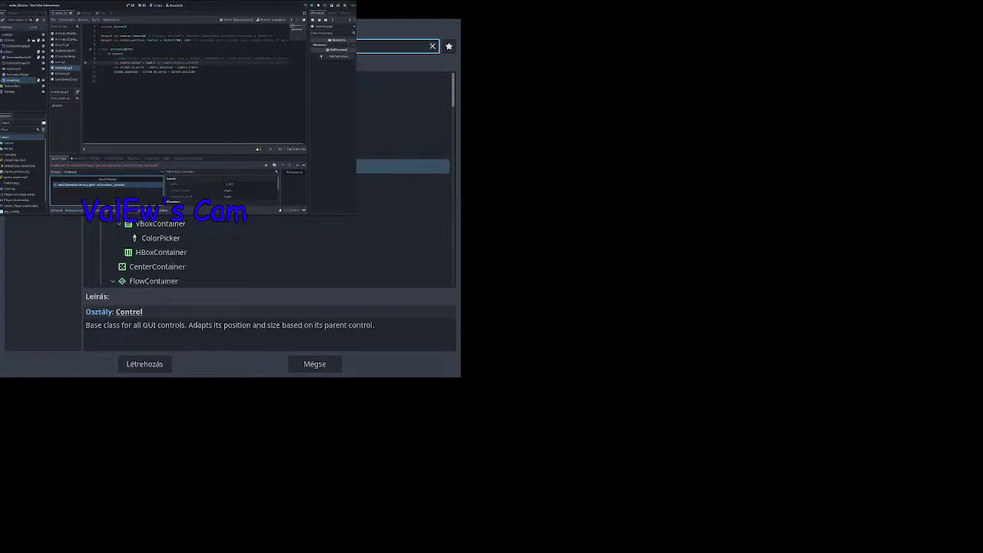
click(142, 181)
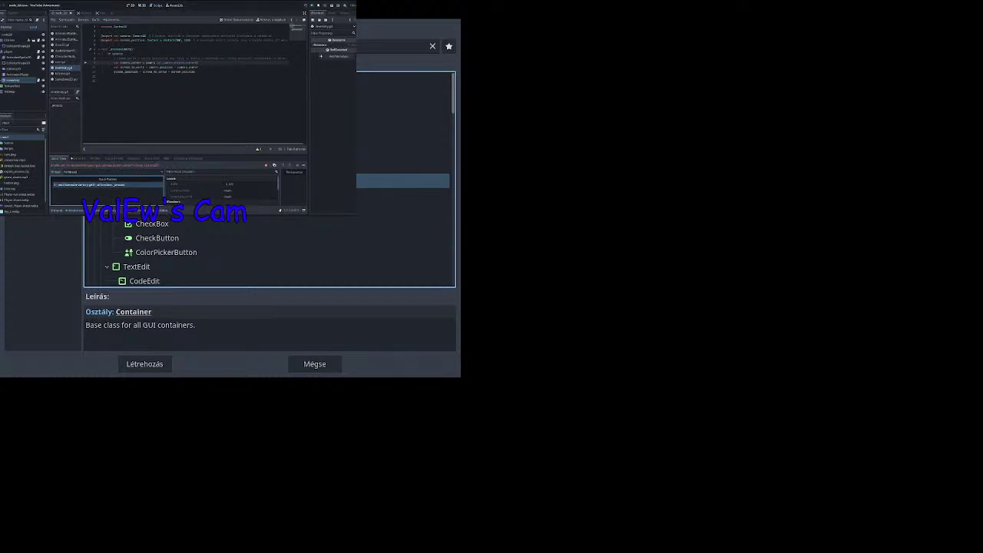
scroll(129, 240, down, 1)
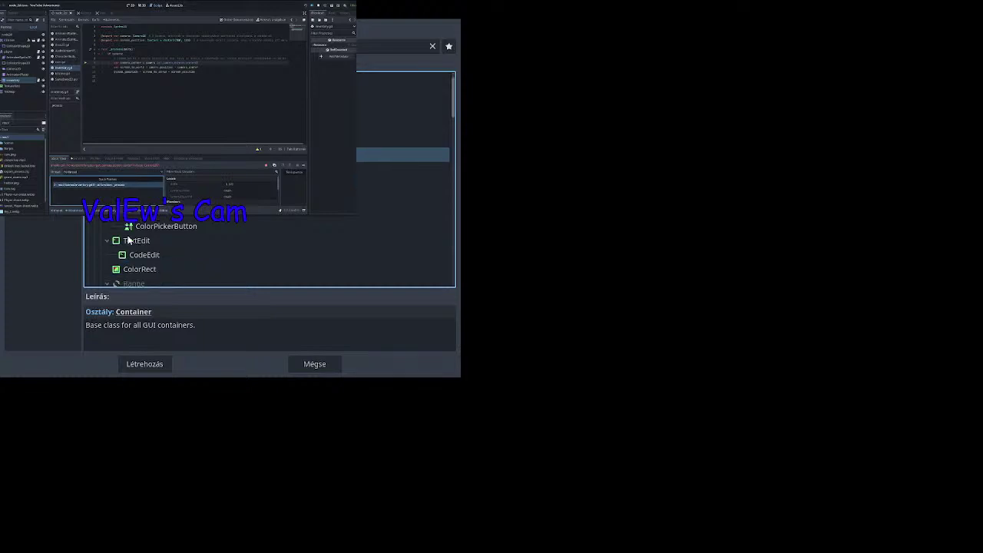
key(Escape)
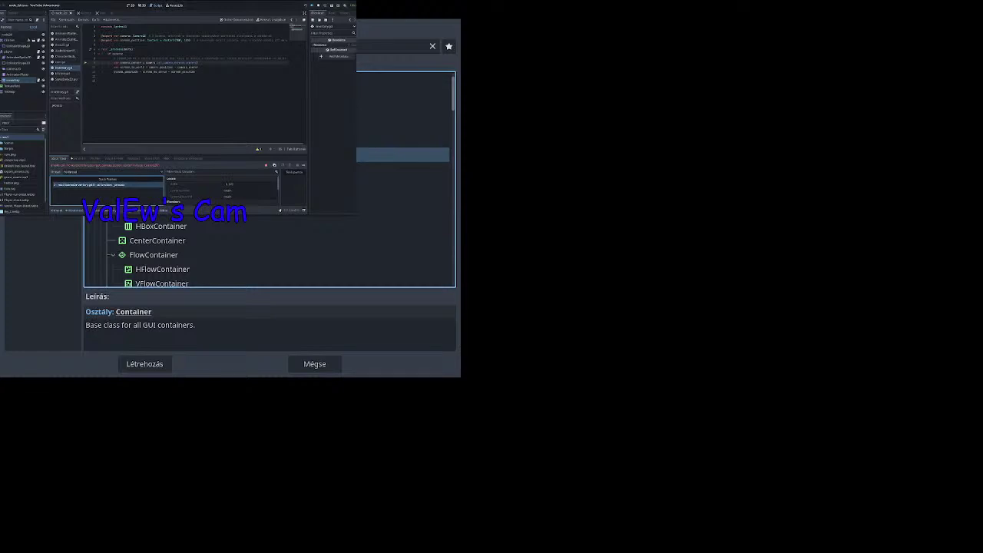
click(162, 198)
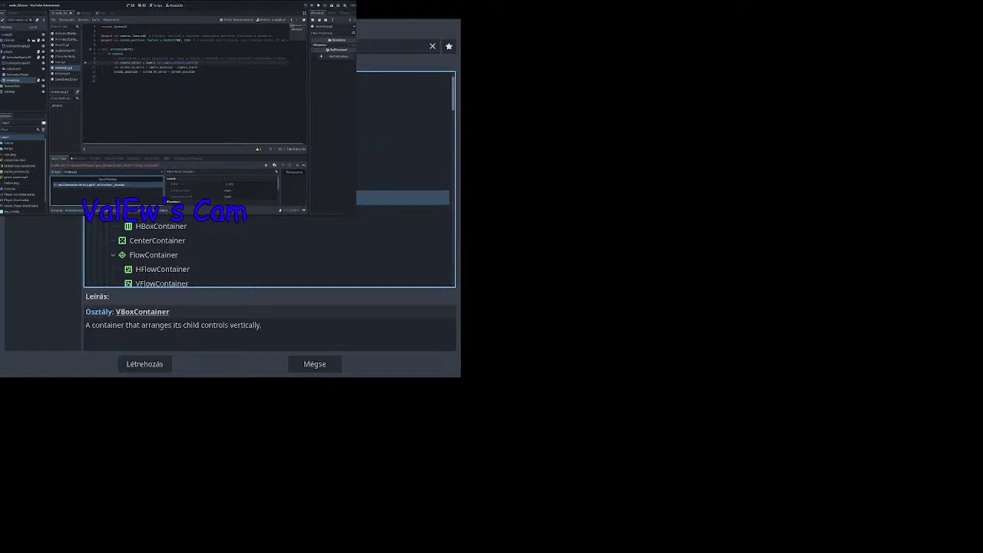
click(158, 360)
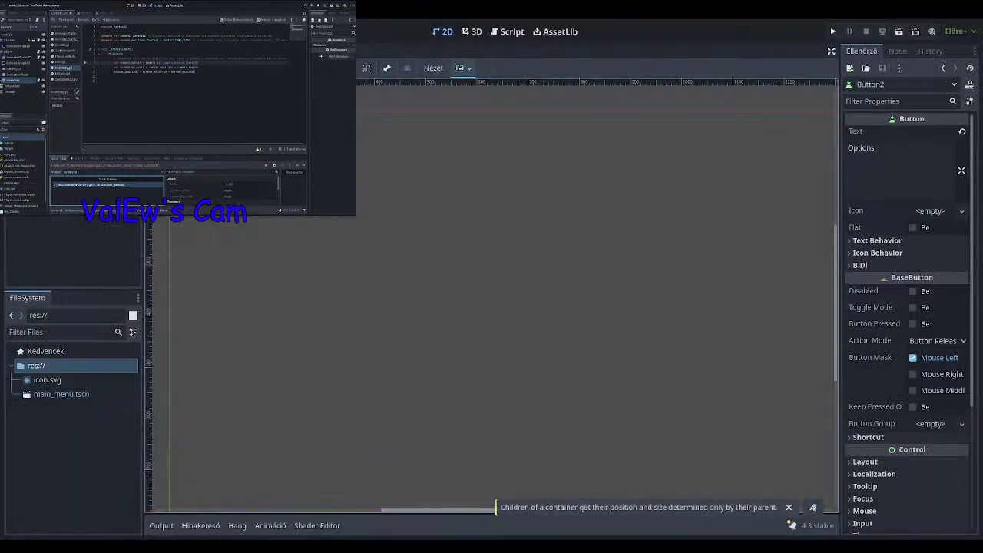
Enlarge the VBoxContainer beyond the width of the original buttons and centre it in the main menu.
click(311, 434)
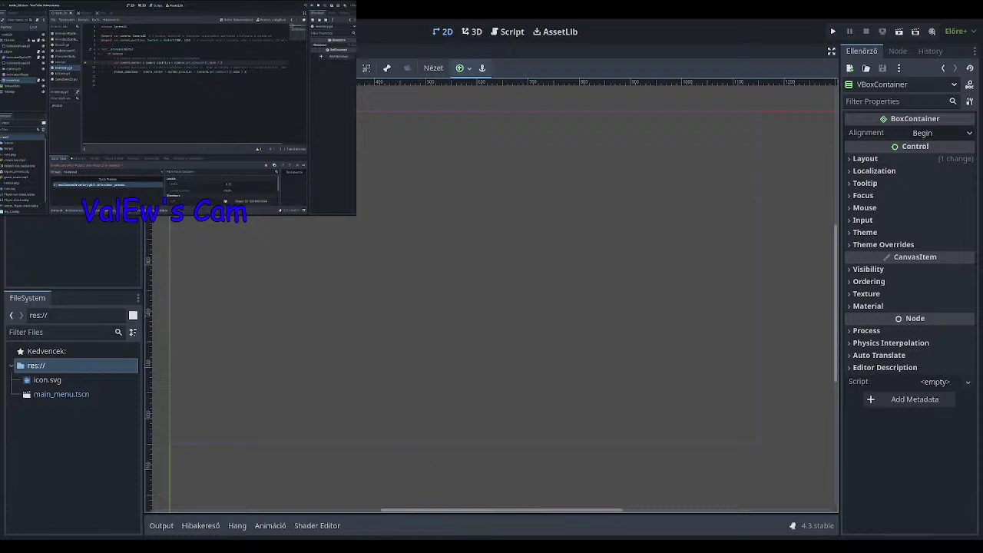
drag(350, 208, 418, 212)
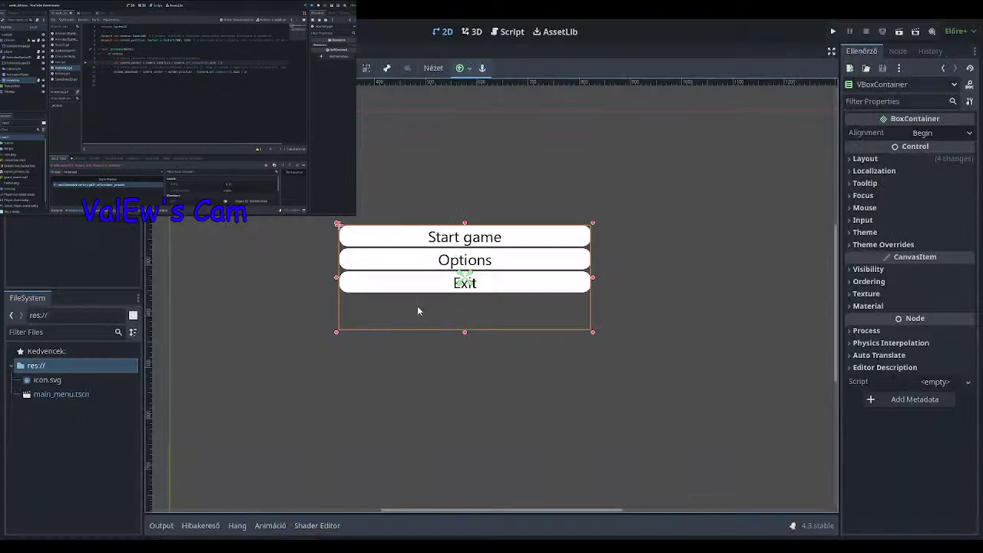
drag(417, 305, 399, 276)
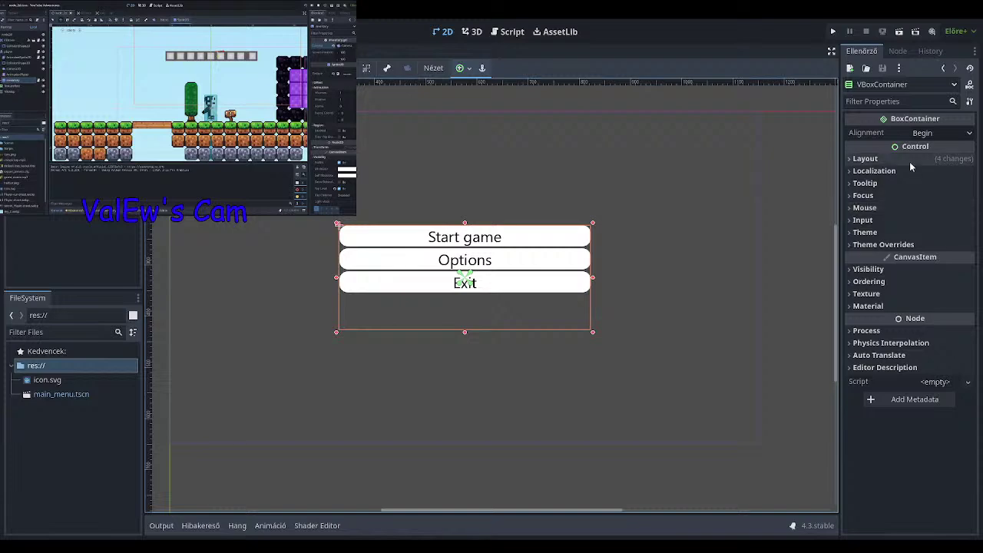
Examine the VBoxContainer's layout, tooltip and transform properties.
click(906, 159)
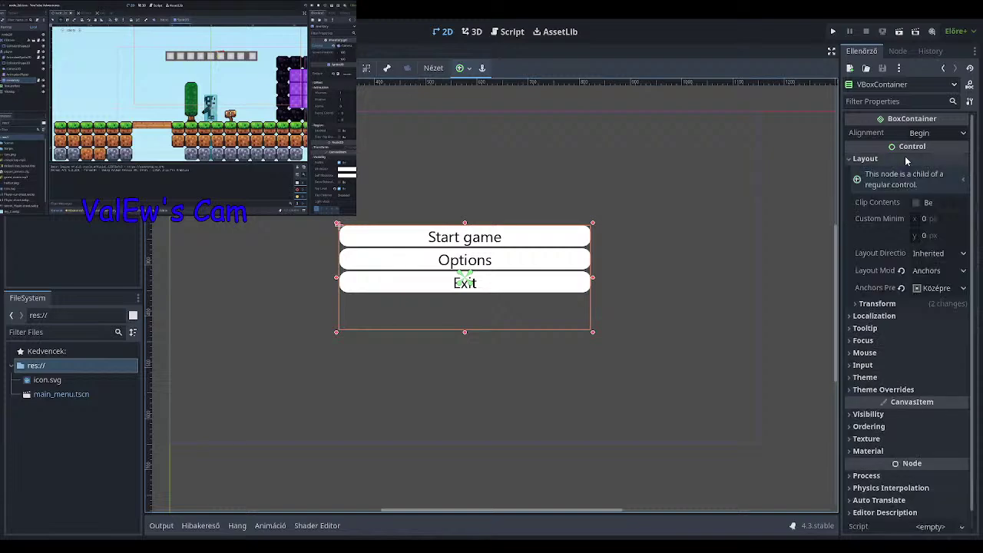
click(905, 324)
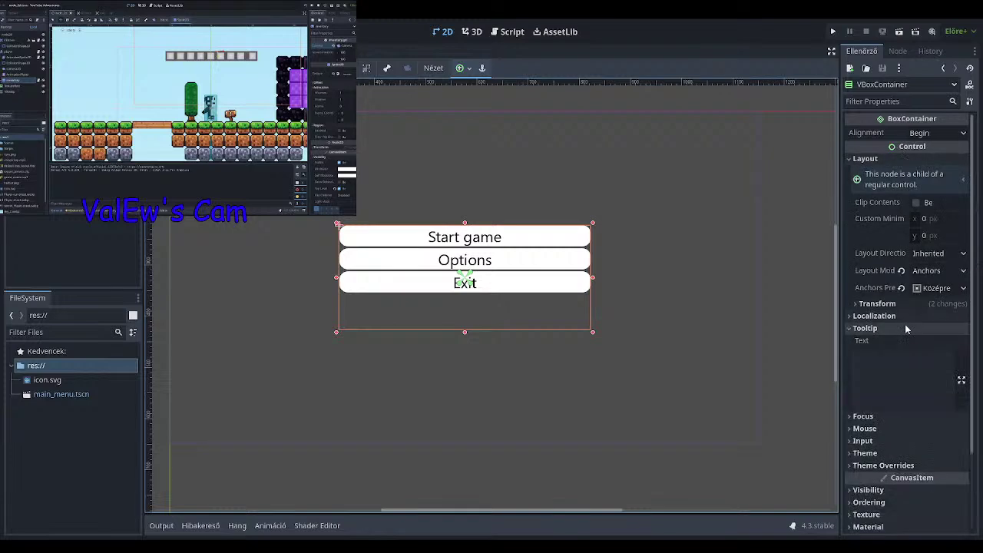
click(906, 327)
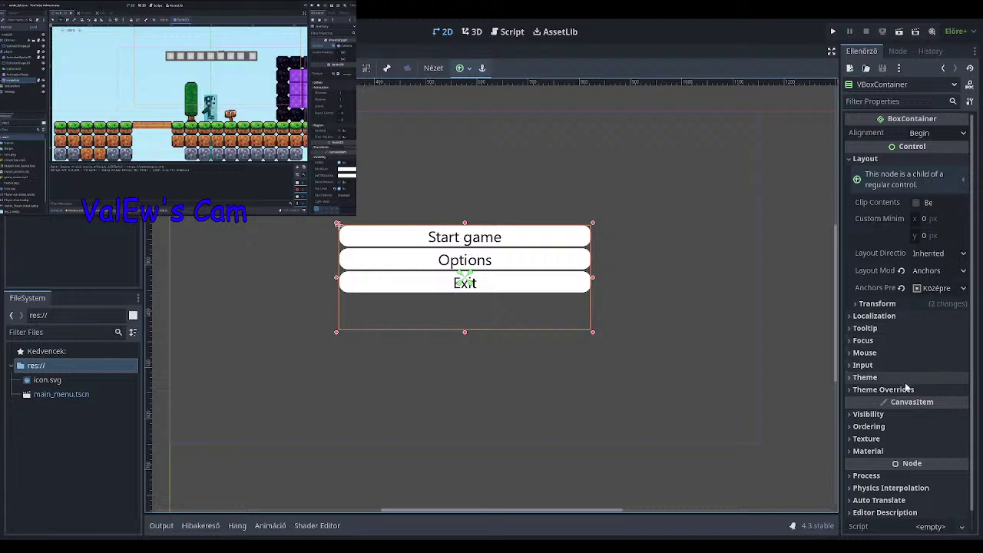
click(868, 160)
click(868, 160)
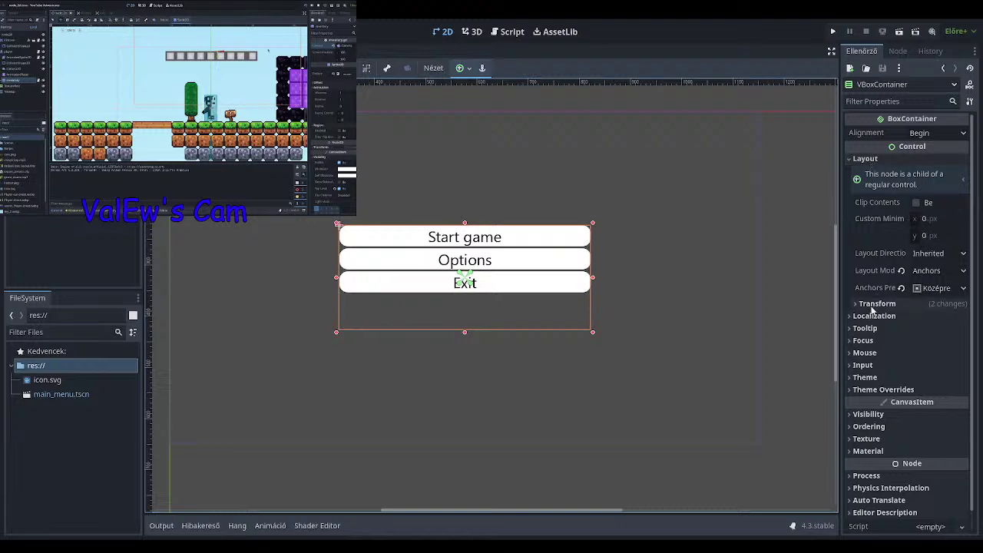
click(865, 158)
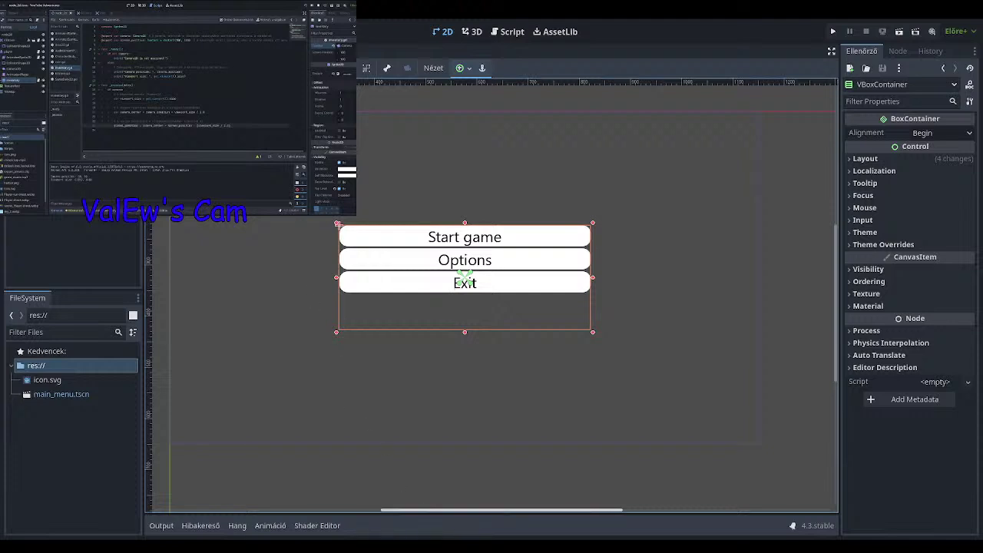
click(65, 103)
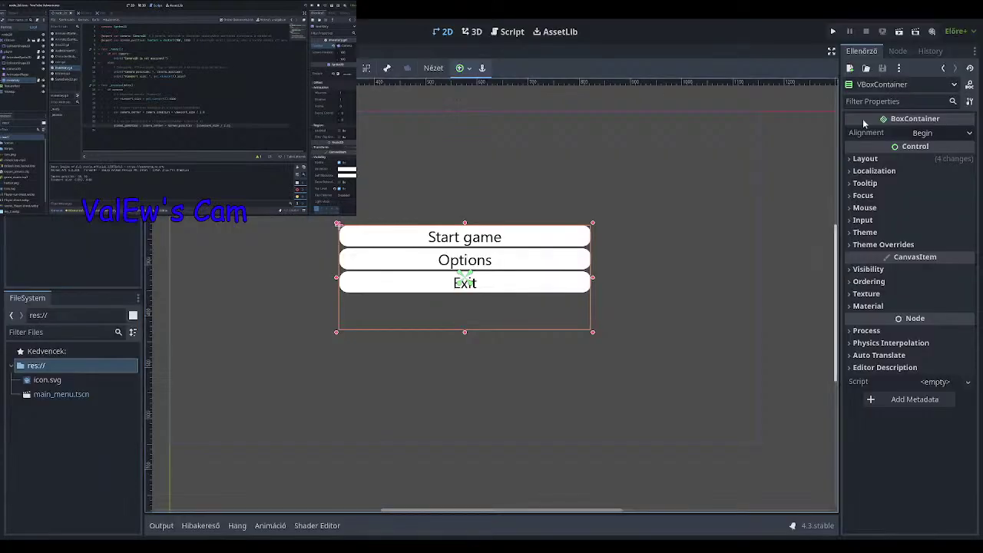
click(865, 159)
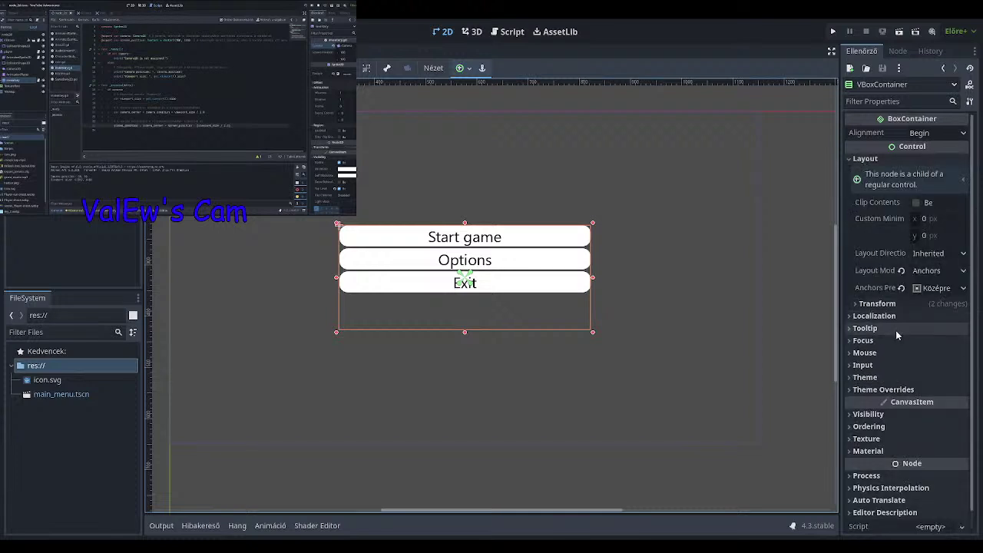
click(74, 247)
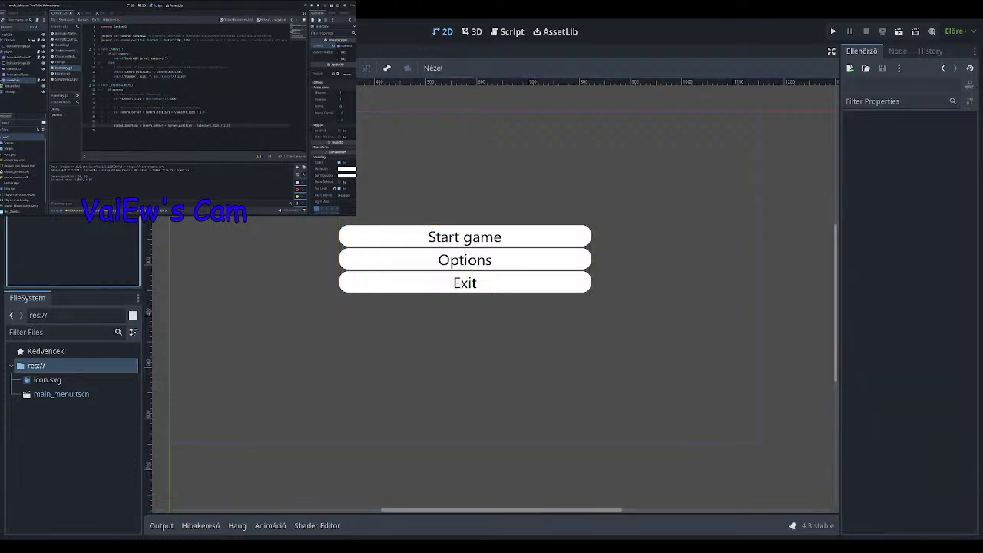
click(64, 101)
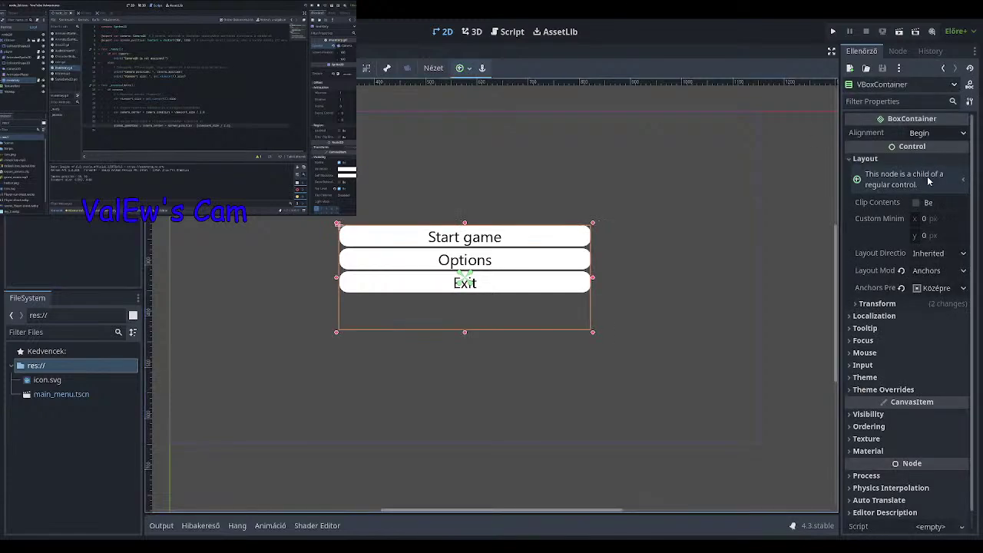
click(862, 305)
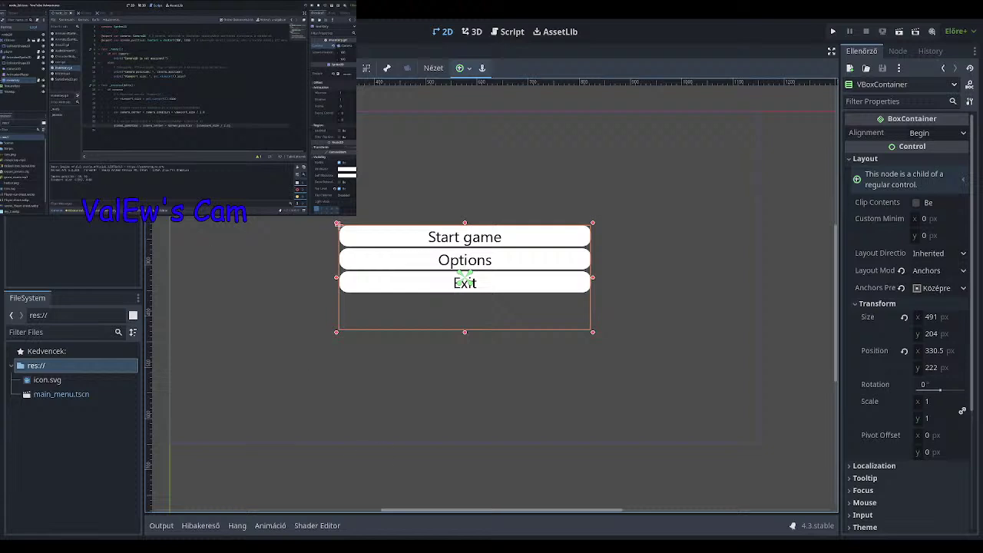
Enable vertical Expand in the container sizing of the Start game, Options and Exit buttons together.
click(53, 117)
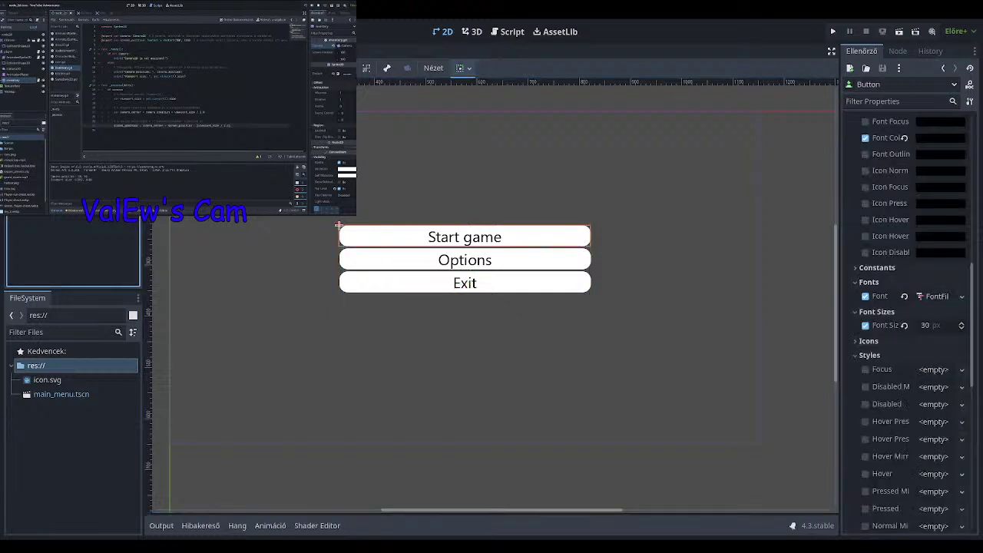
shift+click(54, 146)
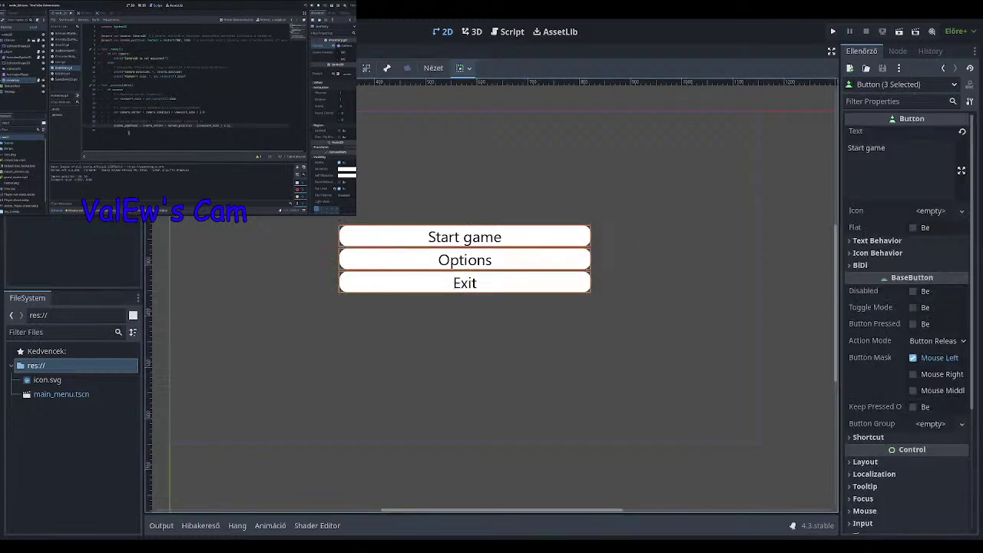
scroll(912, 423, down, 2)
click(900, 409)
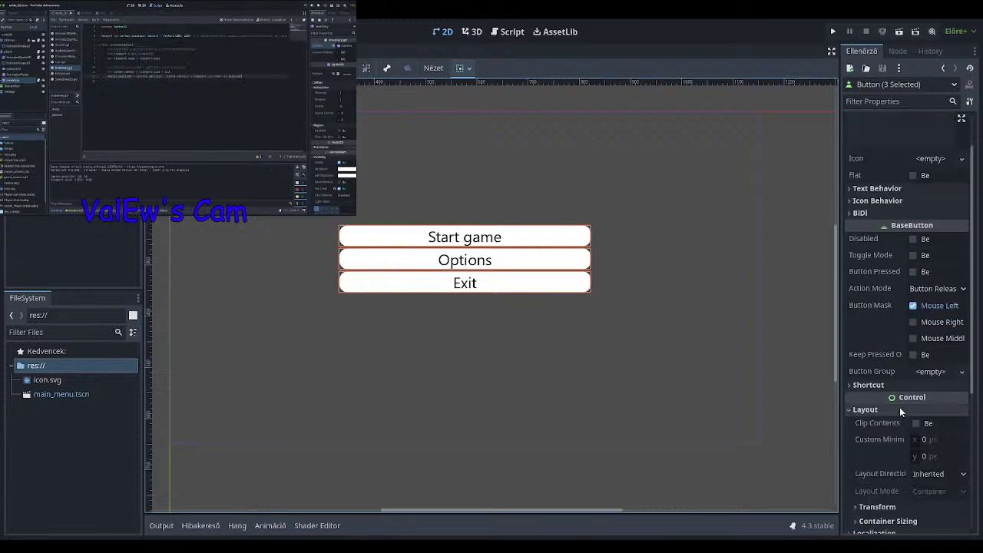
scroll(900, 407, down, 4)
click(902, 415)
scroll(902, 414, down, 4)
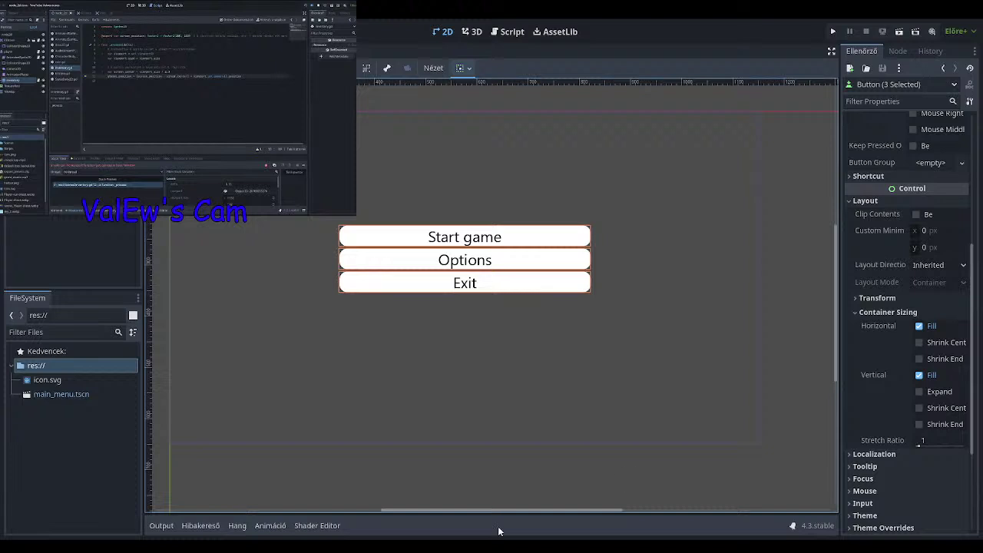
click(920, 392)
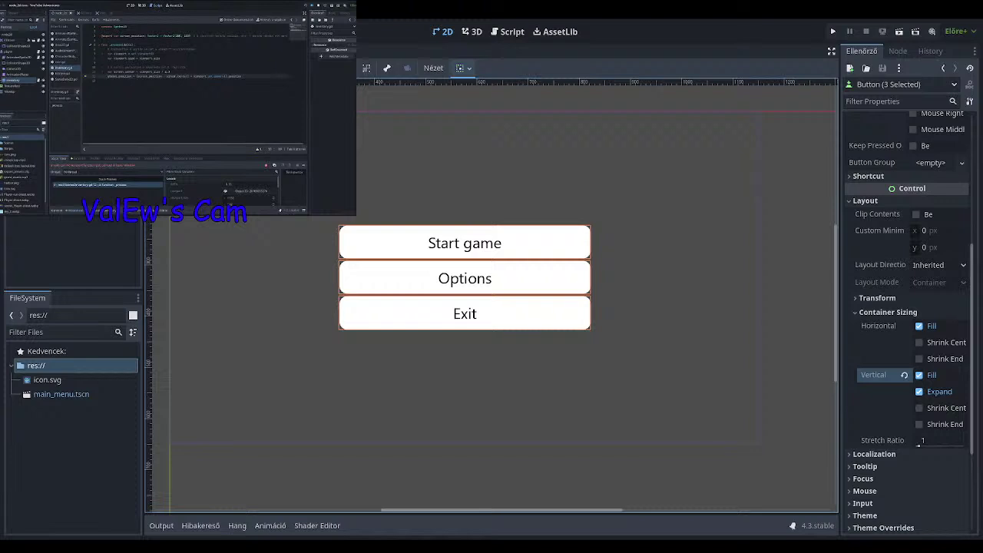
Override the VBoxContainer's separation with 14 and enlarge the container to about 496 × 270 px.
click(62, 104)
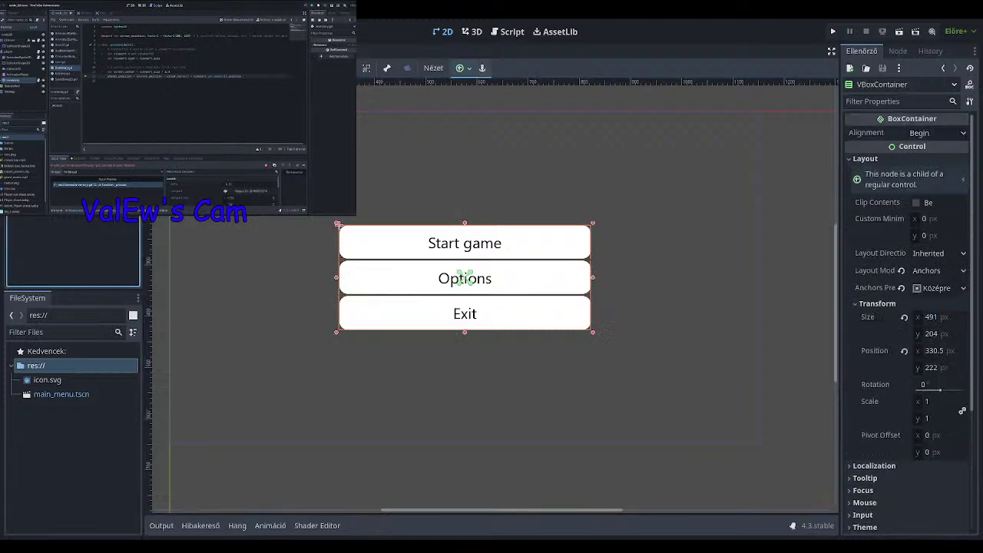
scroll(921, 323, down, 2)
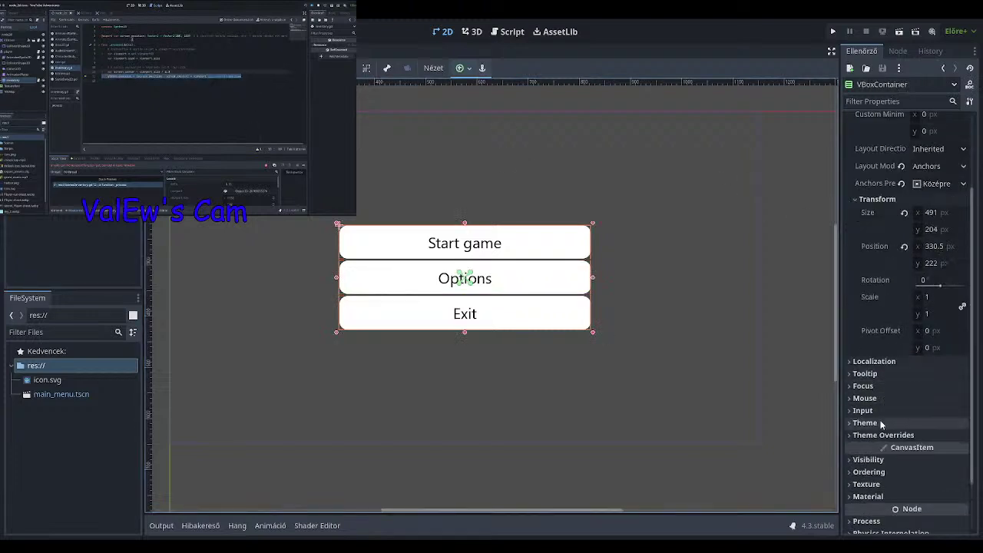
click(882, 435)
scroll(881, 433, down, 2)
click(868, 369)
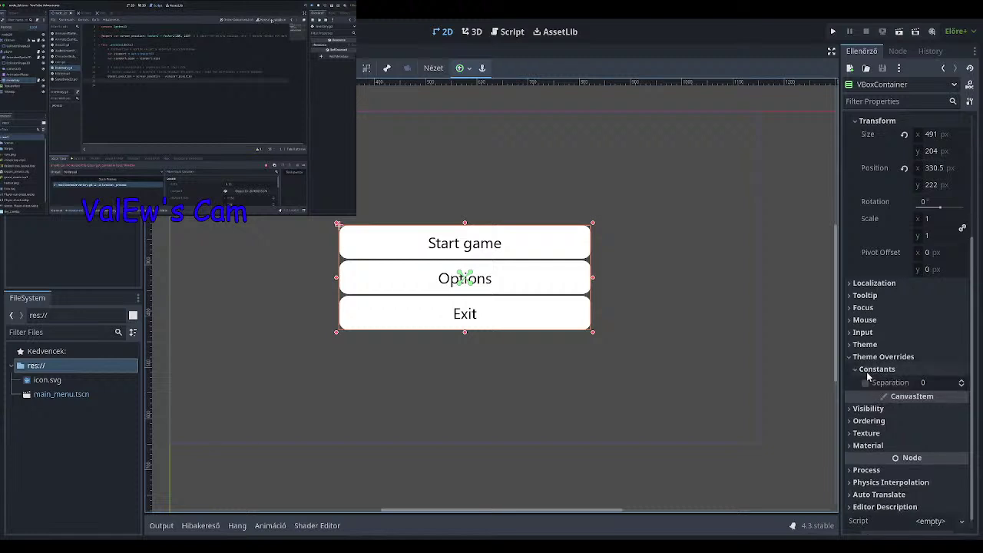
click(962, 381)
click(962, 381)
click(963, 381)
click(964, 381)
click(964, 381)
click(964, 381)
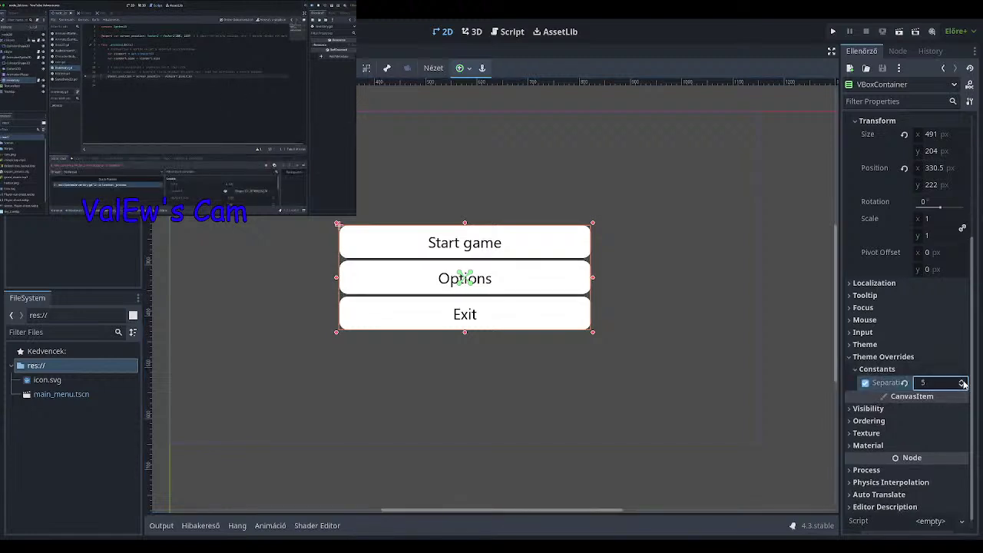
click(963, 382)
click(963, 381)
click(963, 381)
click(963, 381)
click(964, 381)
click(963, 381)
click(964, 382)
click(964, 381)
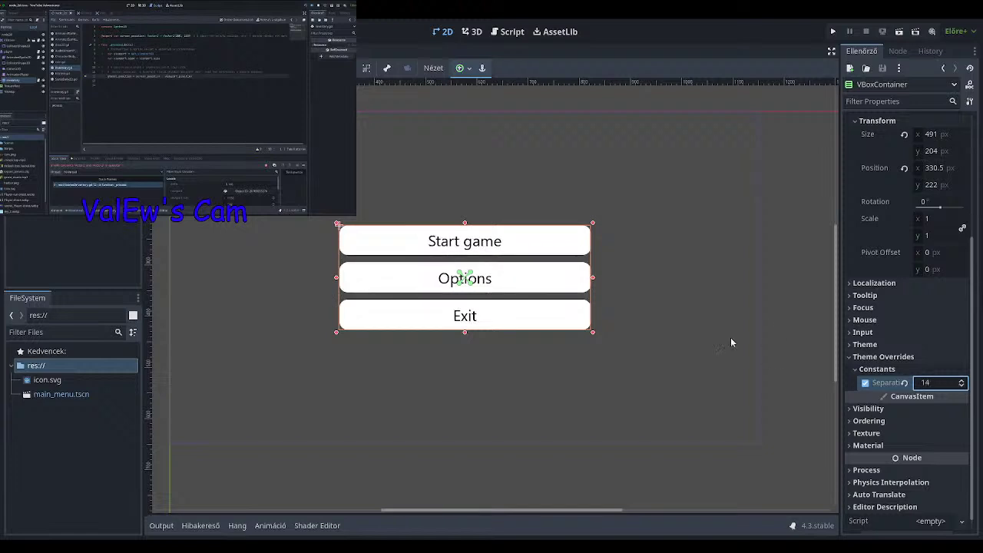
drag(594, 335, 596, 367)
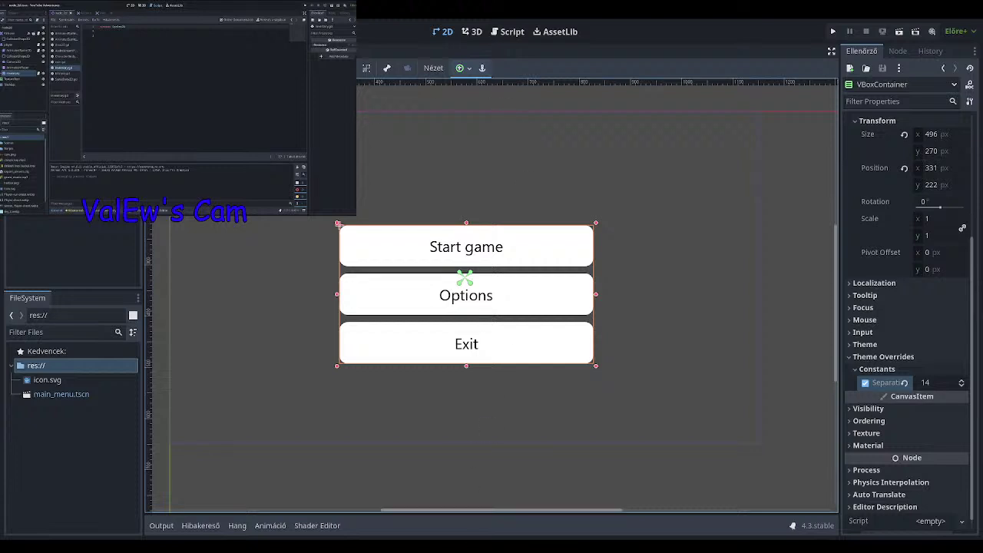
Add a Panel node that covers the whole main menu area.
key(ctrl+a)
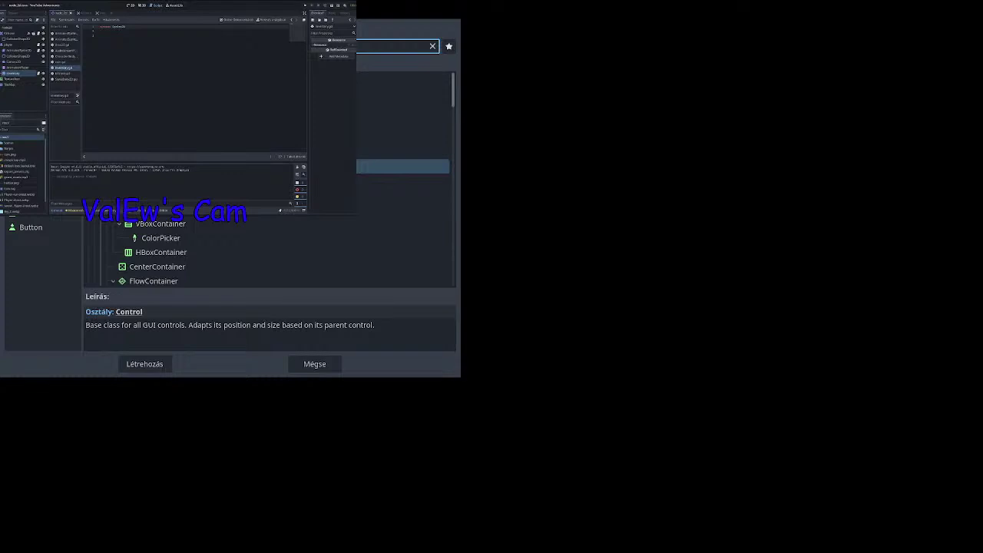
key(Escape)
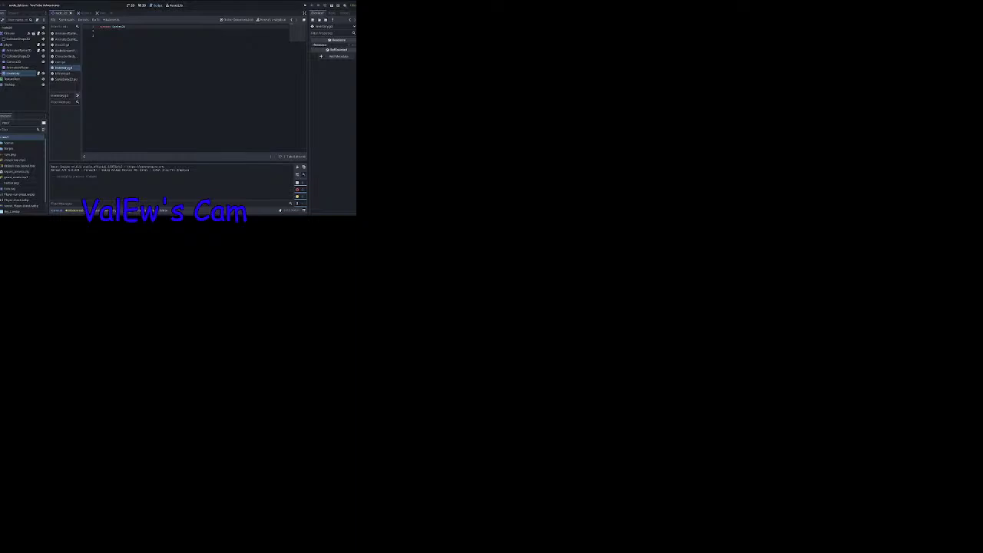
key(ctrl+a)
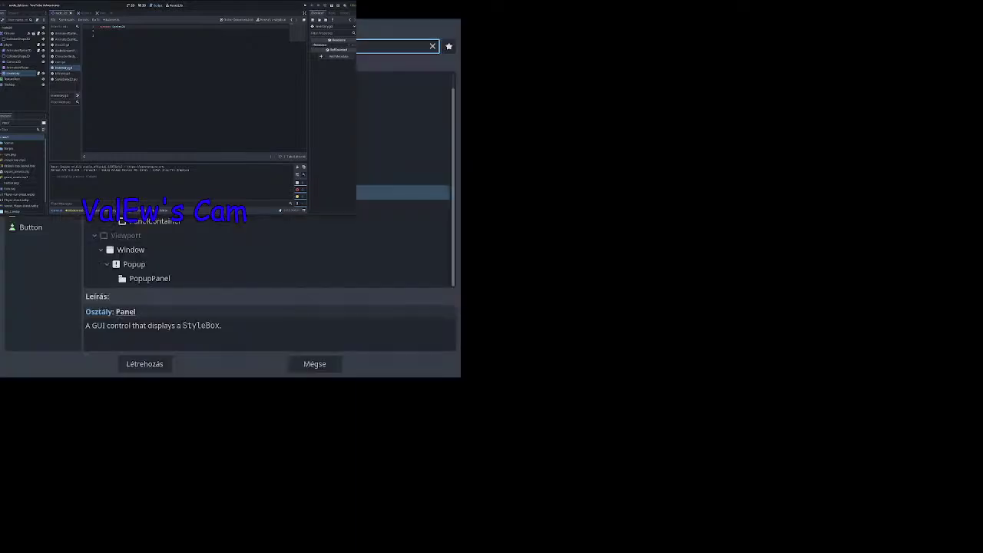
click(160, 366)
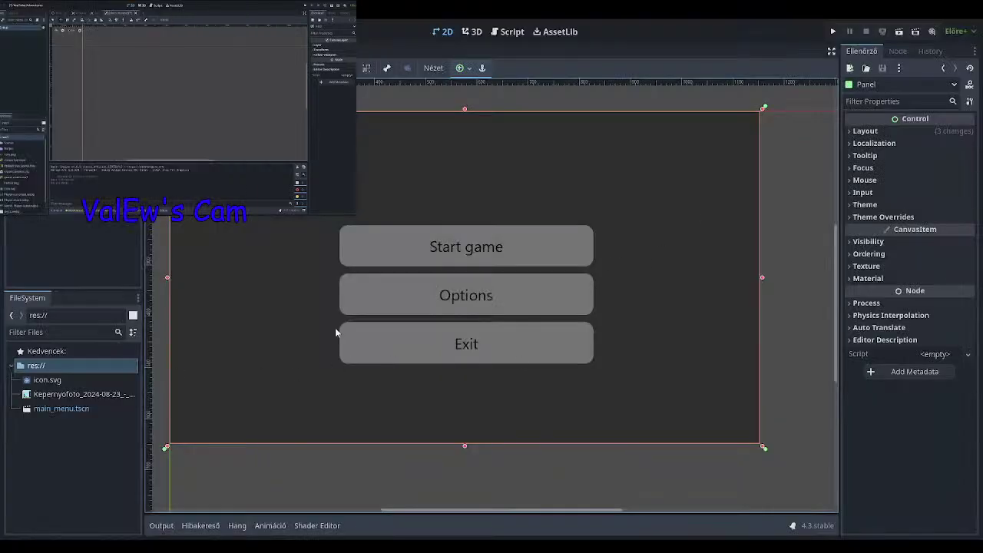
Override the Panel's style with a texture StyleBox that uses the Kepernyofoto_2024-08-23 screenshot as its texture.
click(880, 222)
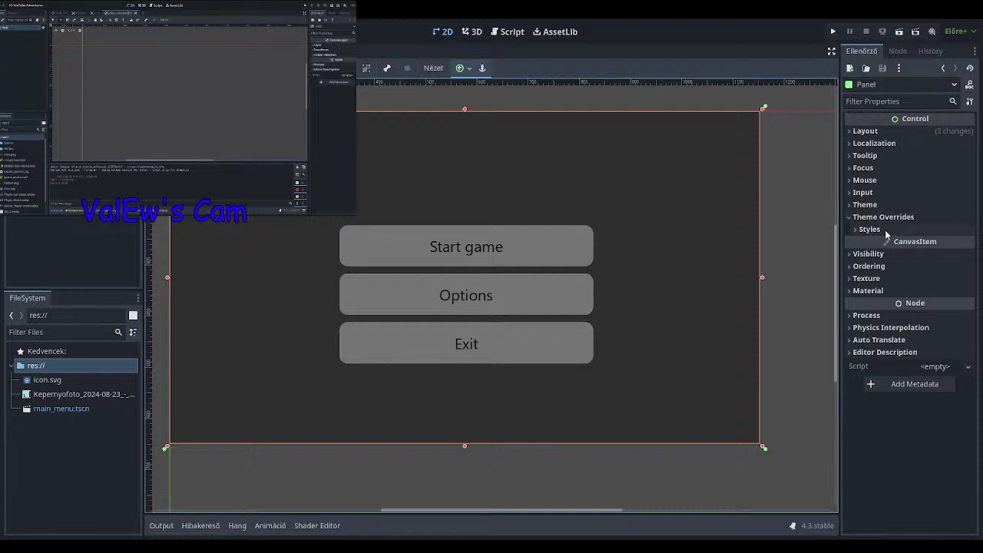
click(876, 230)
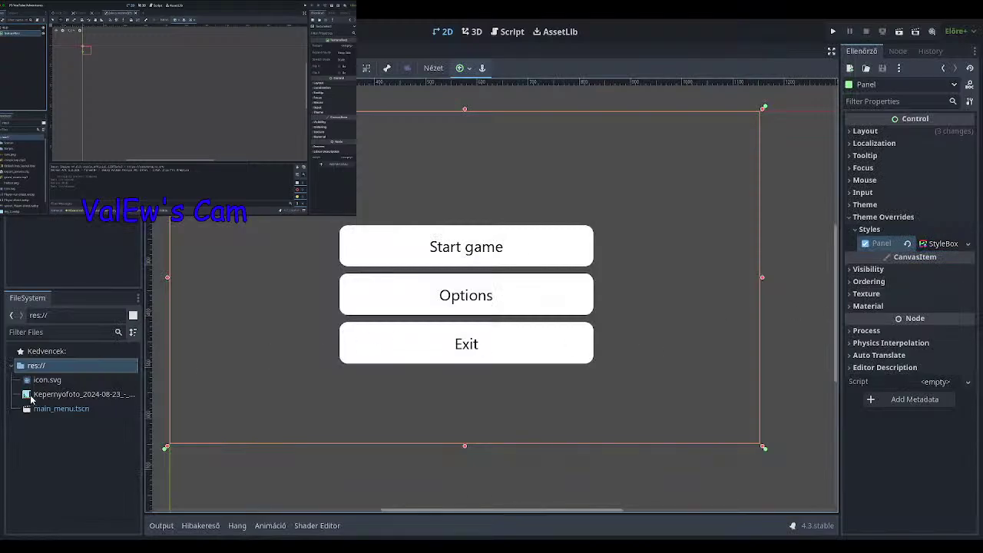
drag(31, 398, 83, 413)
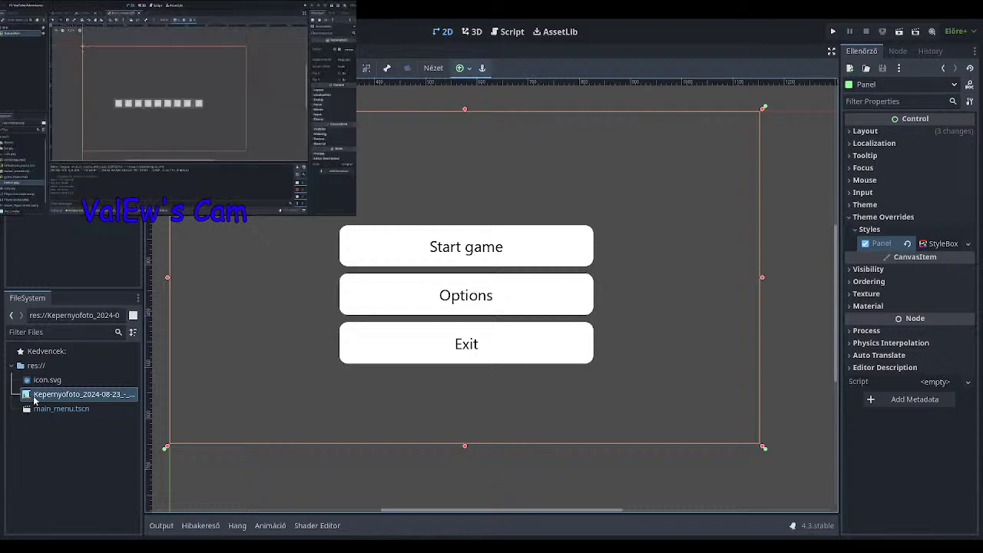
click(926, 243)
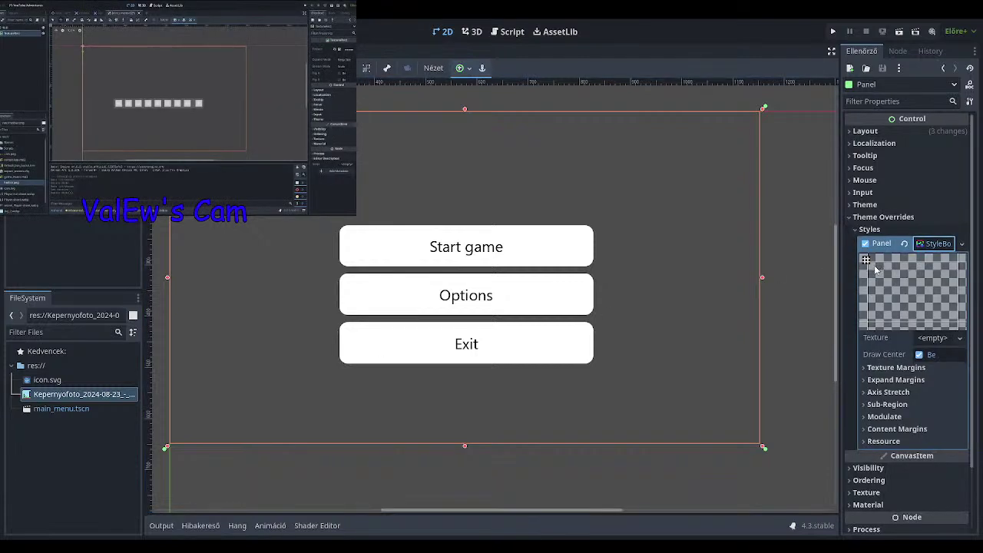
drag(43, 394, 933, 338)
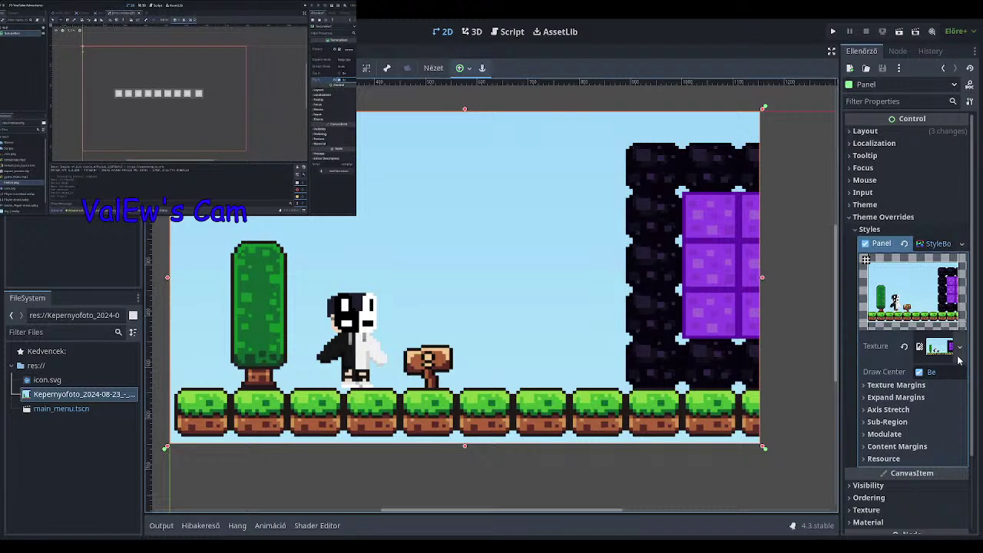
Darken the Panel's background texture by setting its modulate colour to 787878.
click(896, 436)
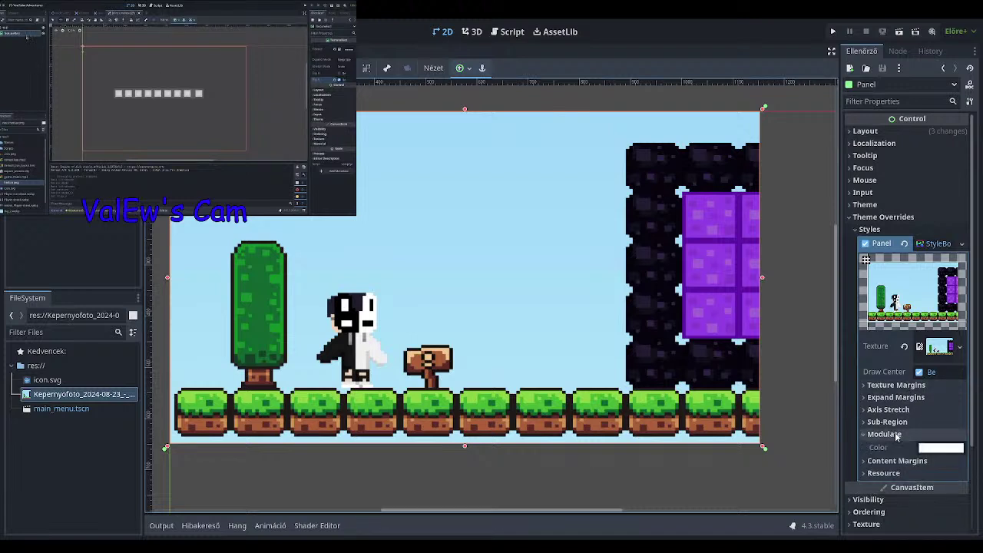
click(929, 447)
text(c5c5c5)
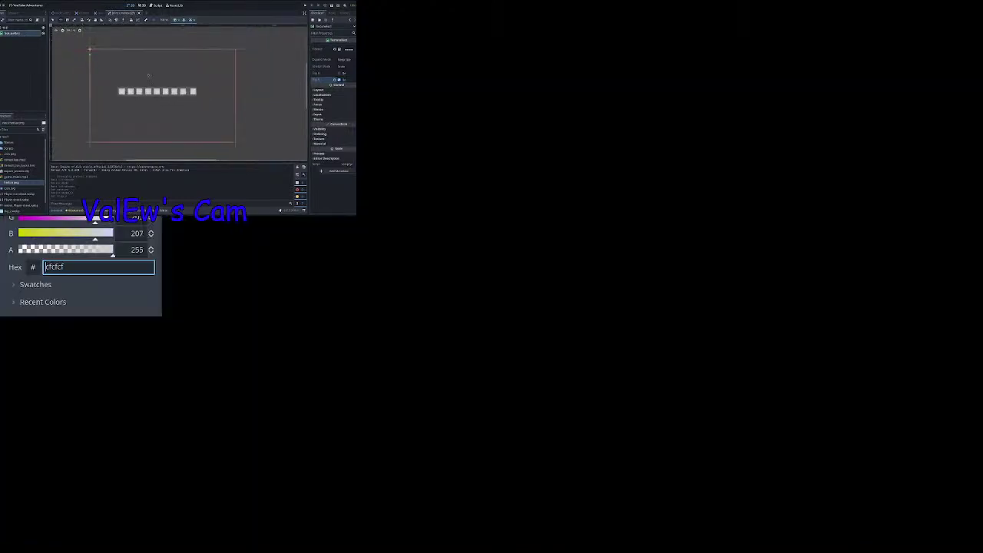
drag(9, 39, 8, 84)
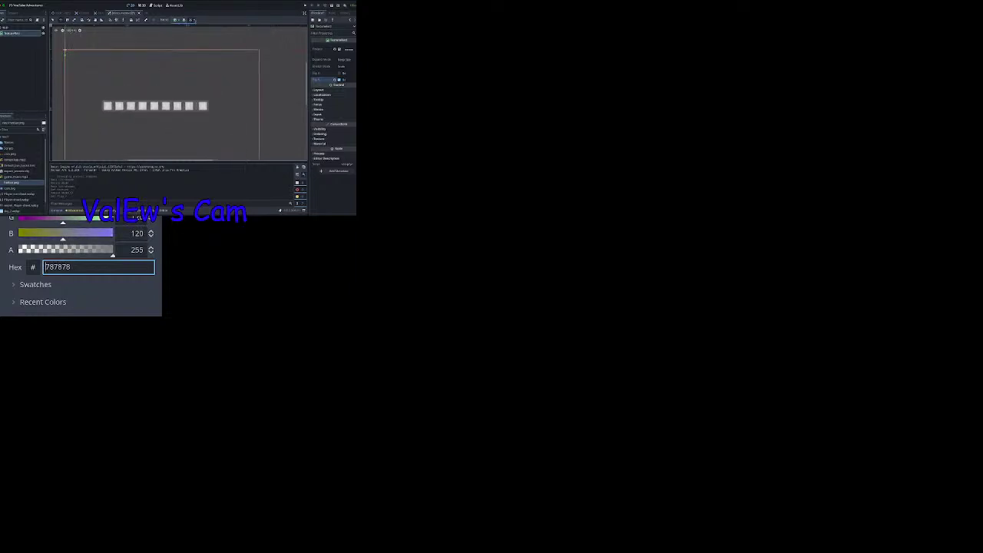
key(Escape)
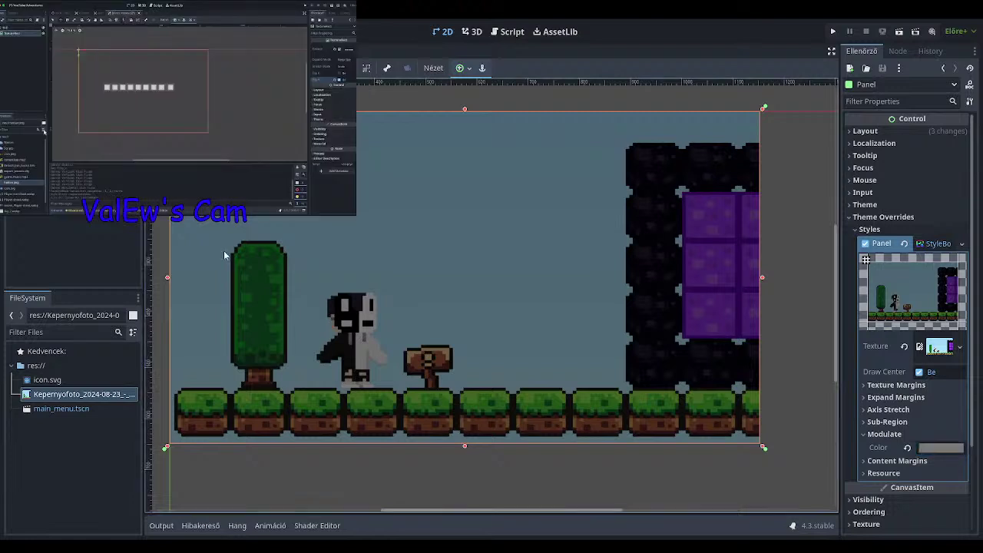
Reorder the scene tree so the Start game, Options and Exit buttons draw in front of the background panel.
click(47, 101)
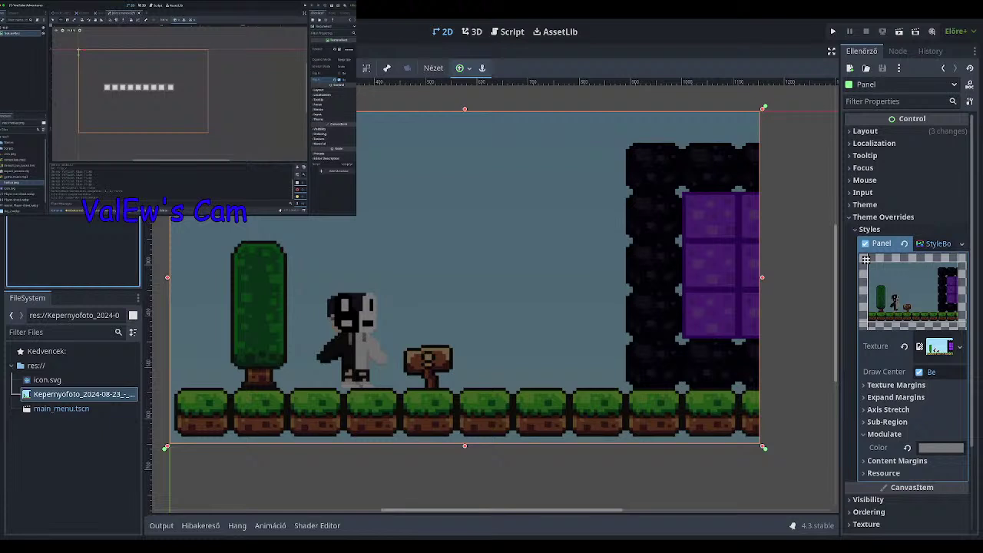
drag(47, 159, 47, 94)
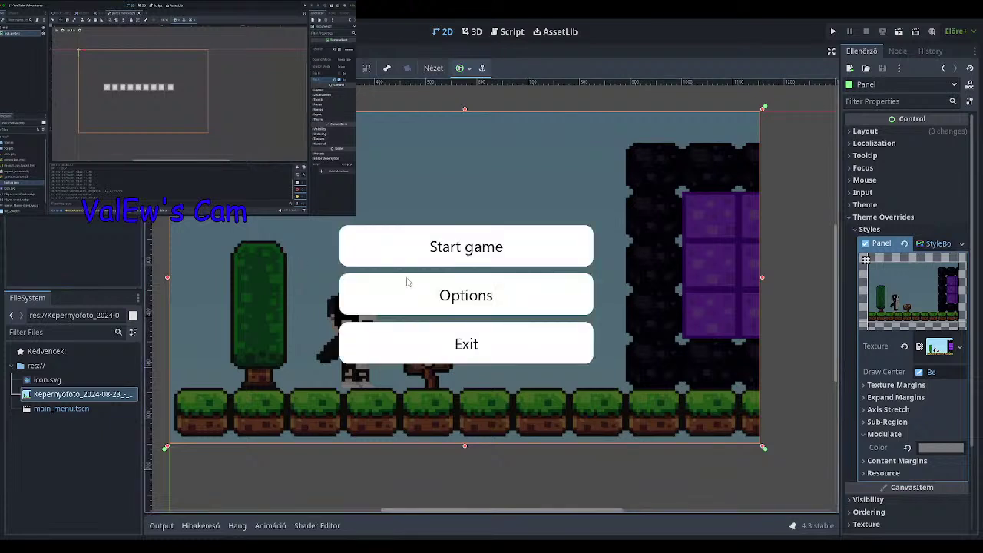
click(73, 506)
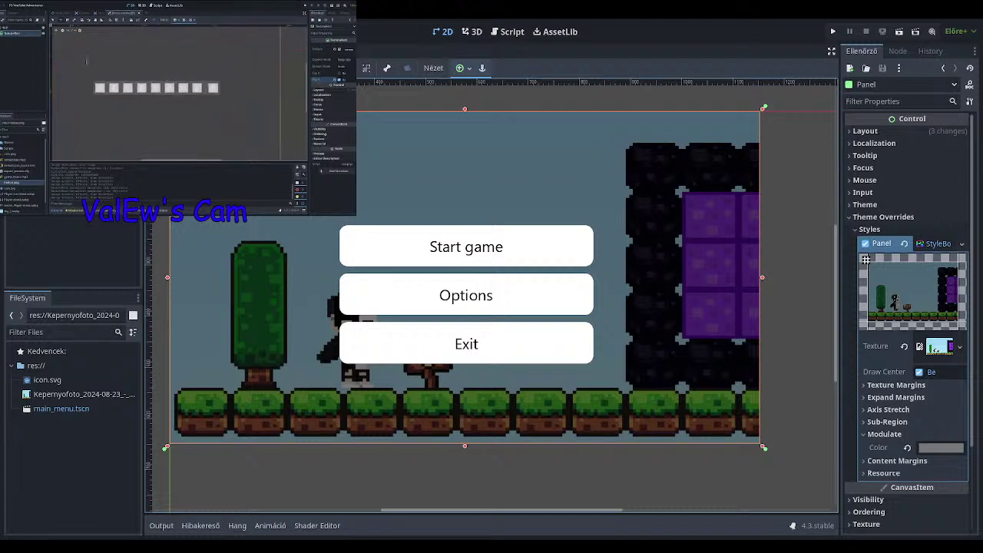
click(98, 480)
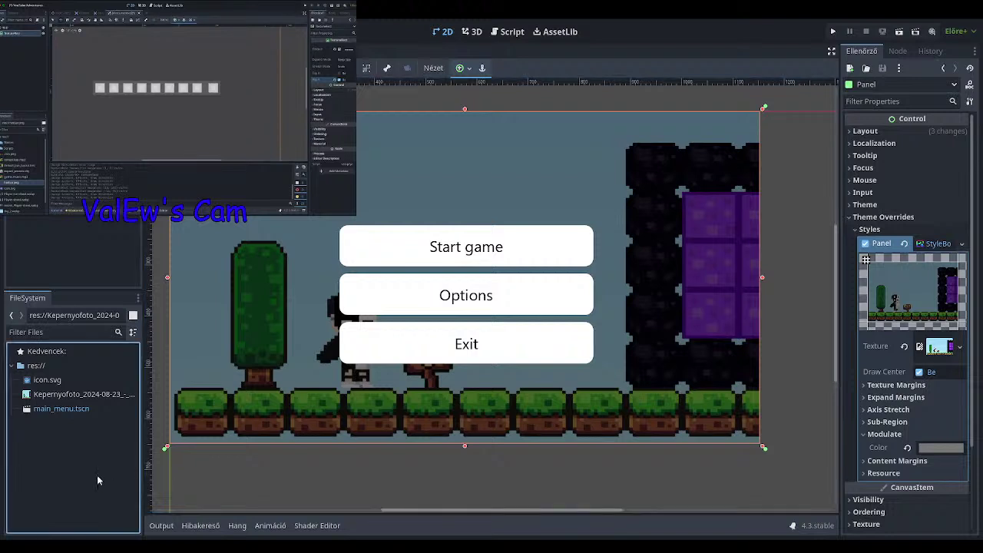
Add a Label node to the main menu scene.
click(492, 476)
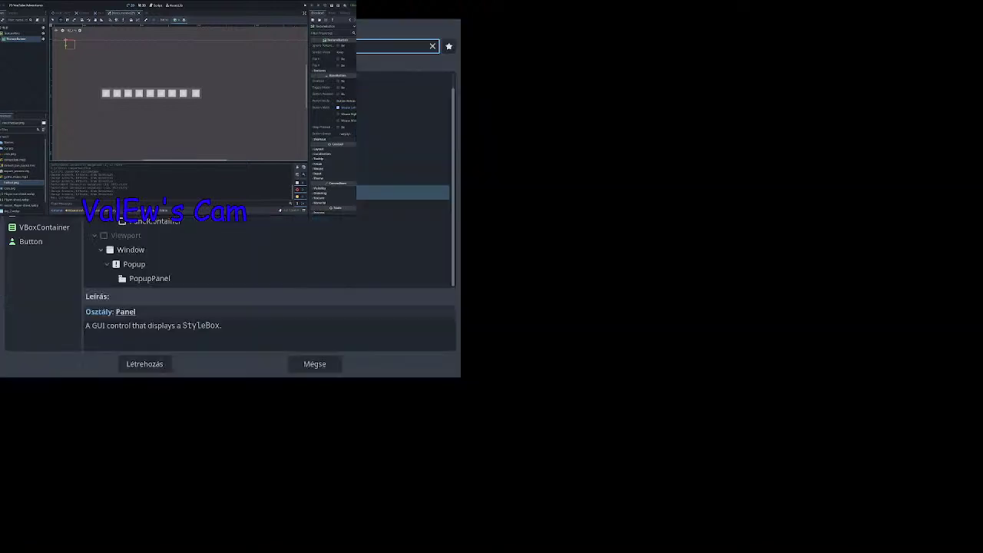
text(label)
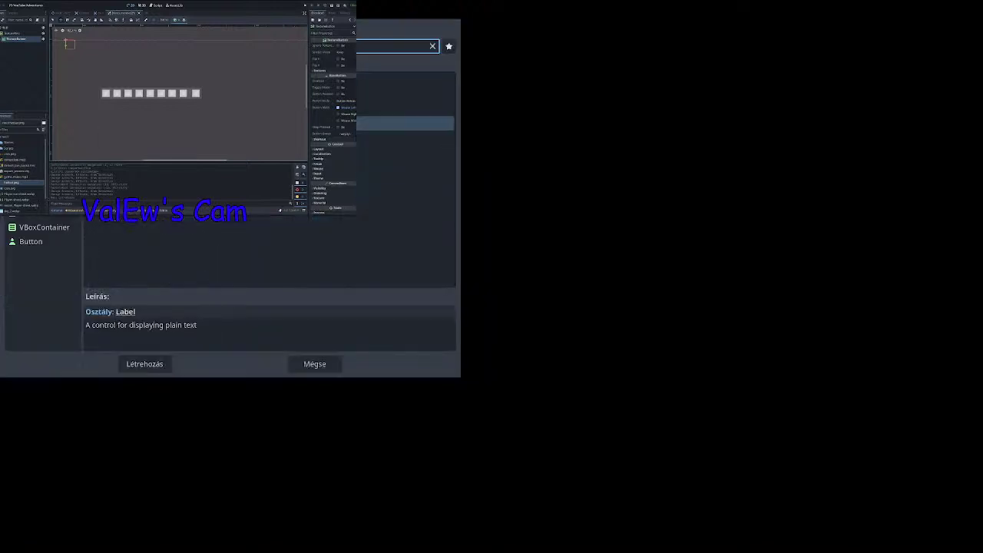
click(164, 363)
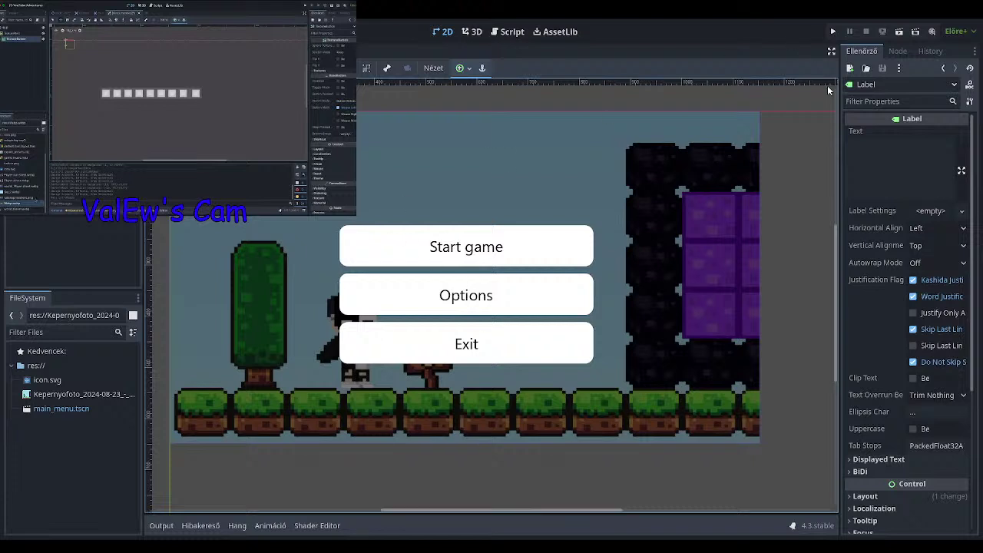
Set the new label's text to "YouTuber Adventures".
click(890, 159)
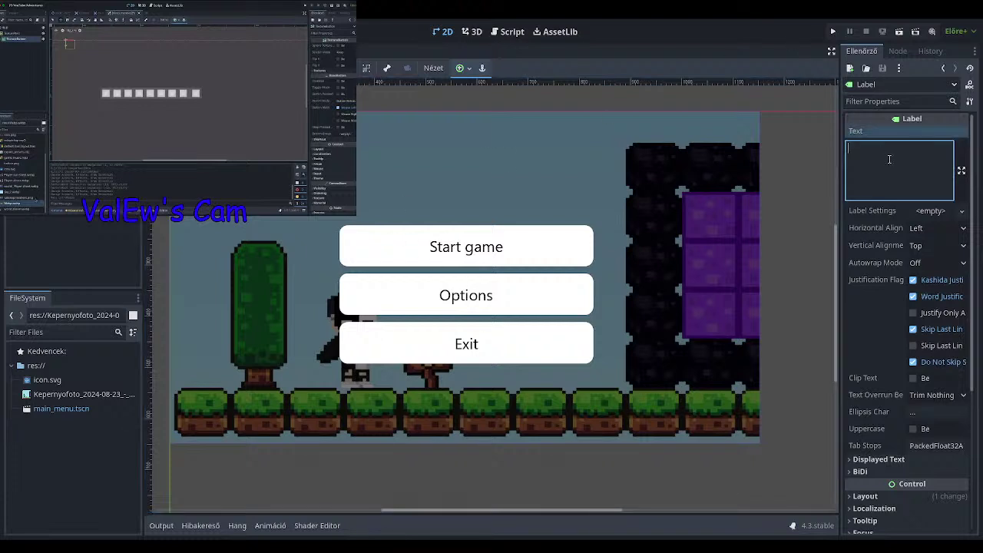
text(Your)
key(BackSpace)
text(Tuber)
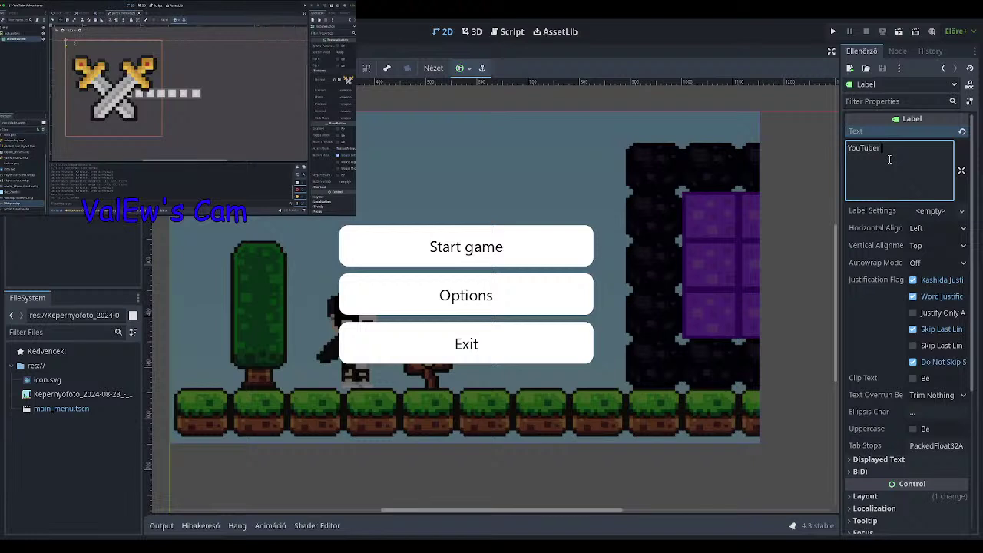
text( A)
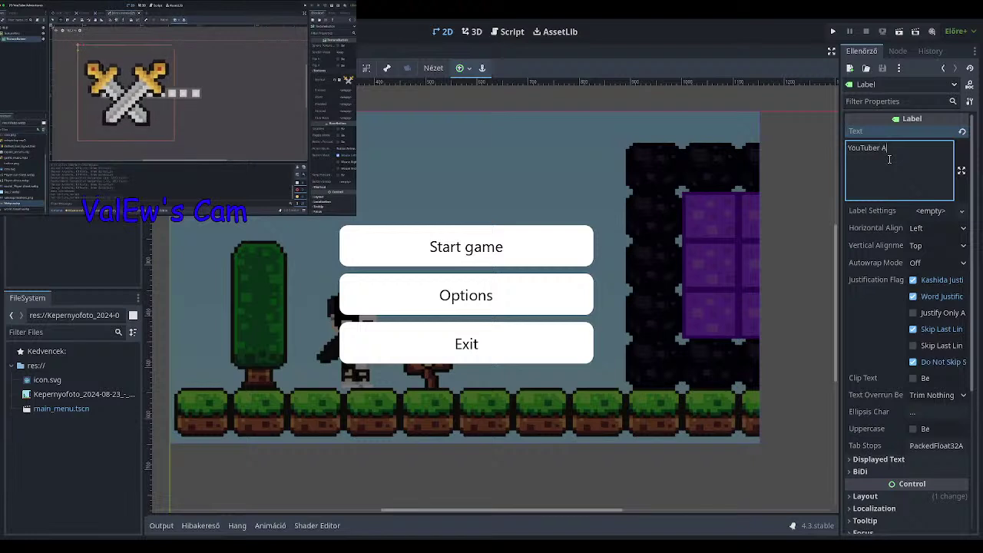
text(dve)
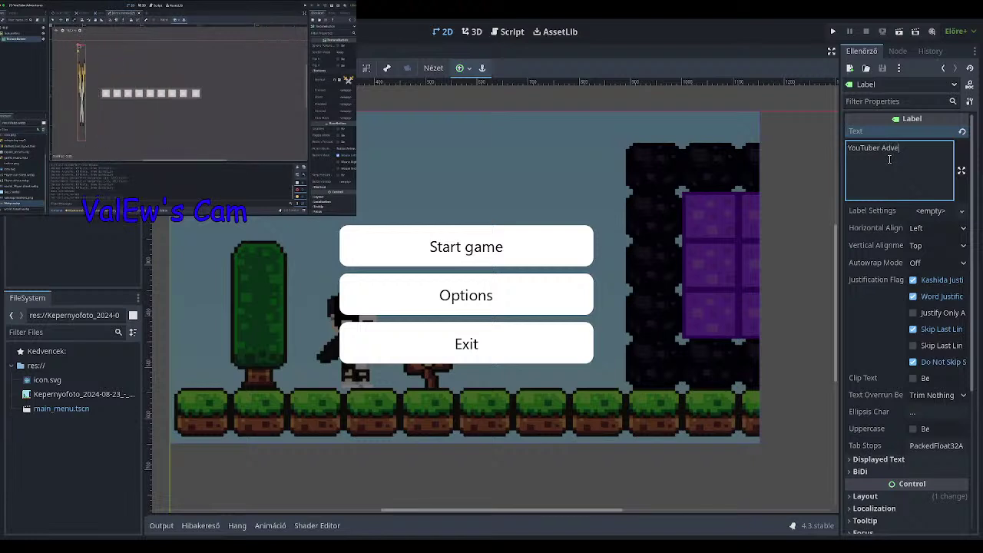
text(ntures)
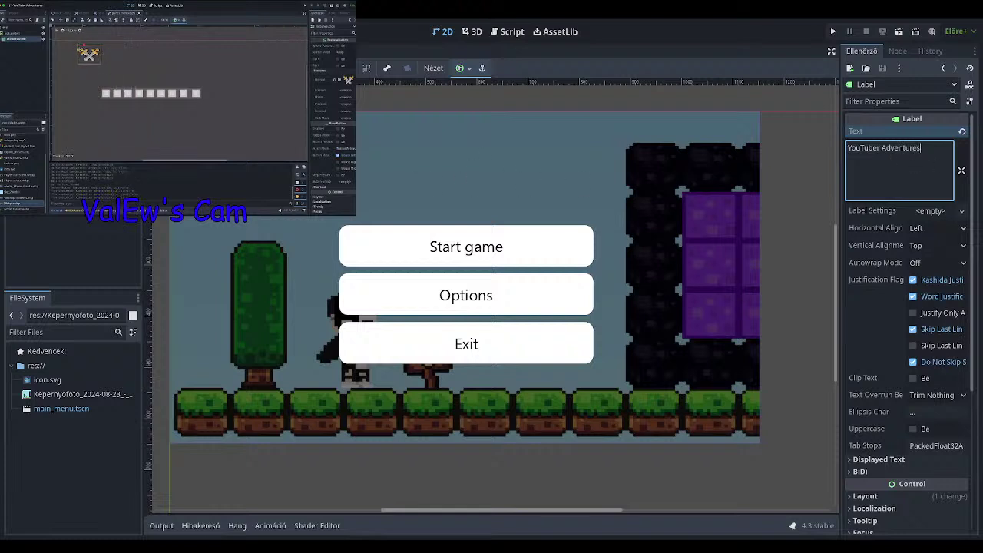
Enlarge the title label's box and move it above the Start game button.
click(211, 118)
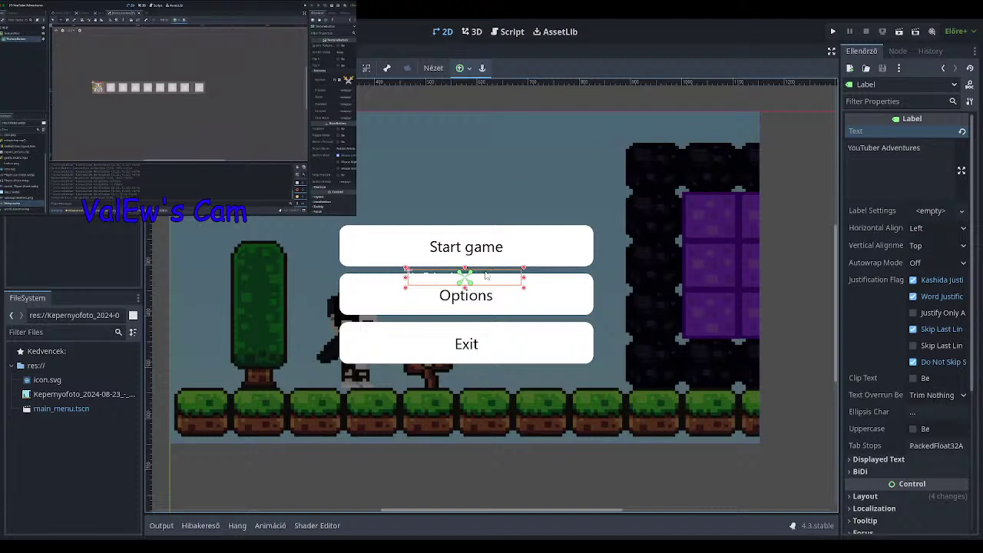
click(486, 271)
click(473, 279)
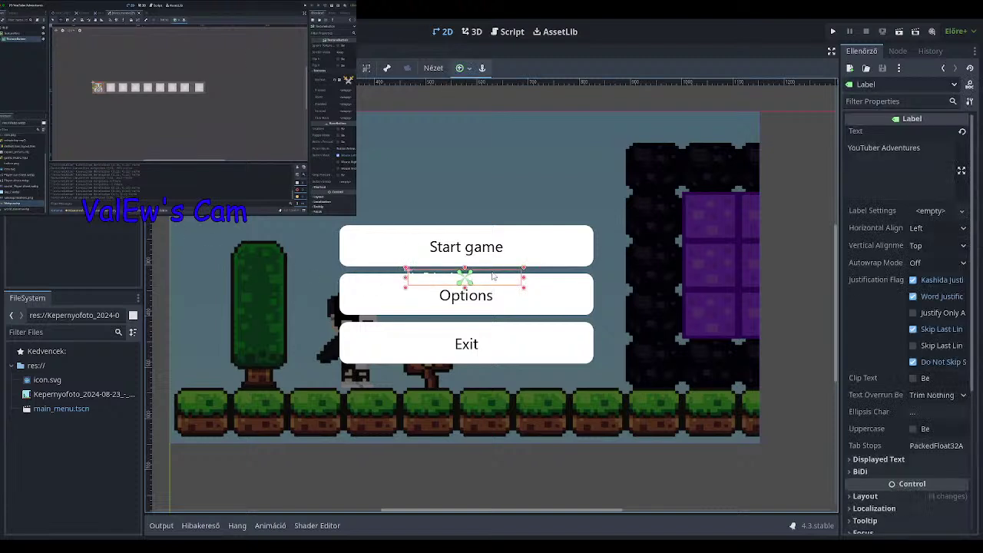
click(515, 278)
click(475, 279)
click(485, 281)
click(460, 288)
drag(525, 287, 531, 308)
click(530, 308)
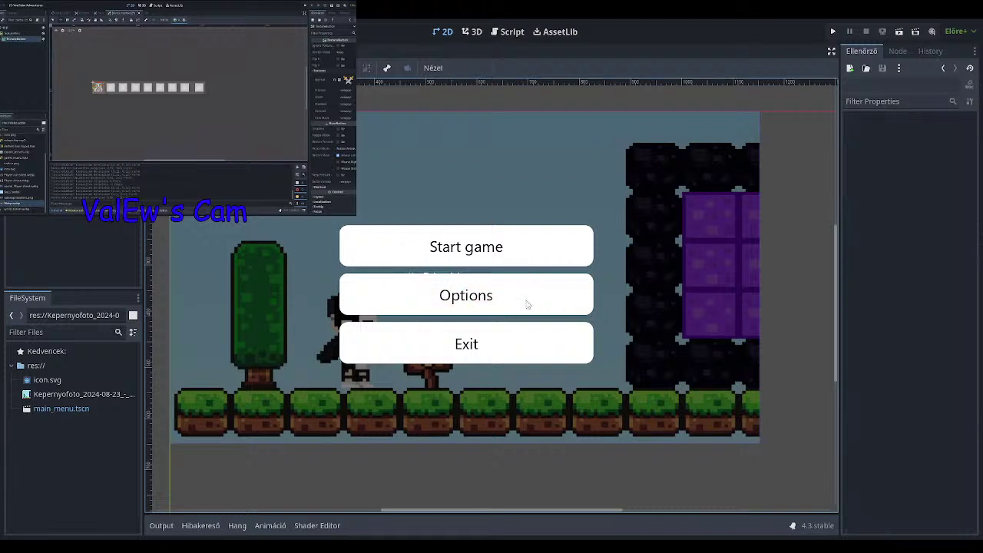
click(516, 305)
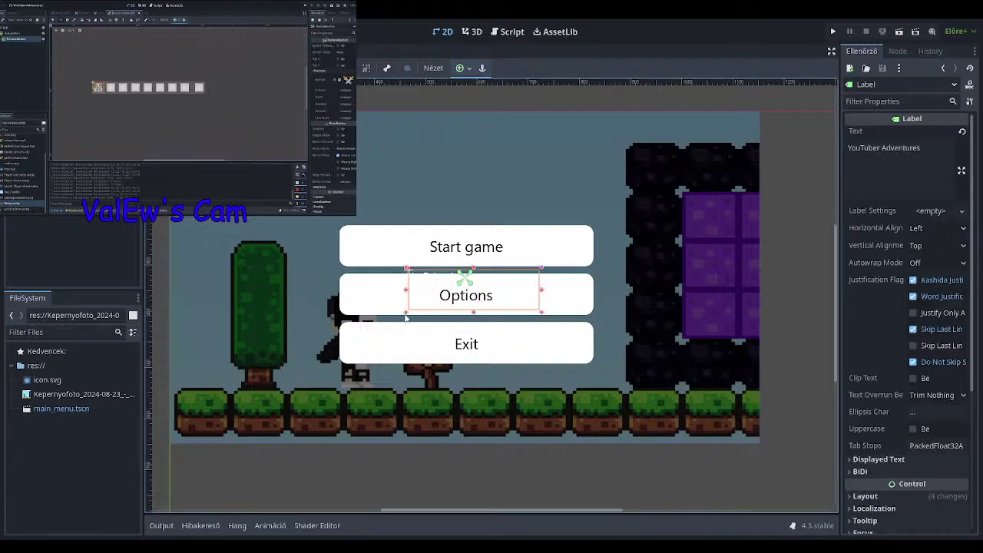
drag(518, 309, 494, 190)
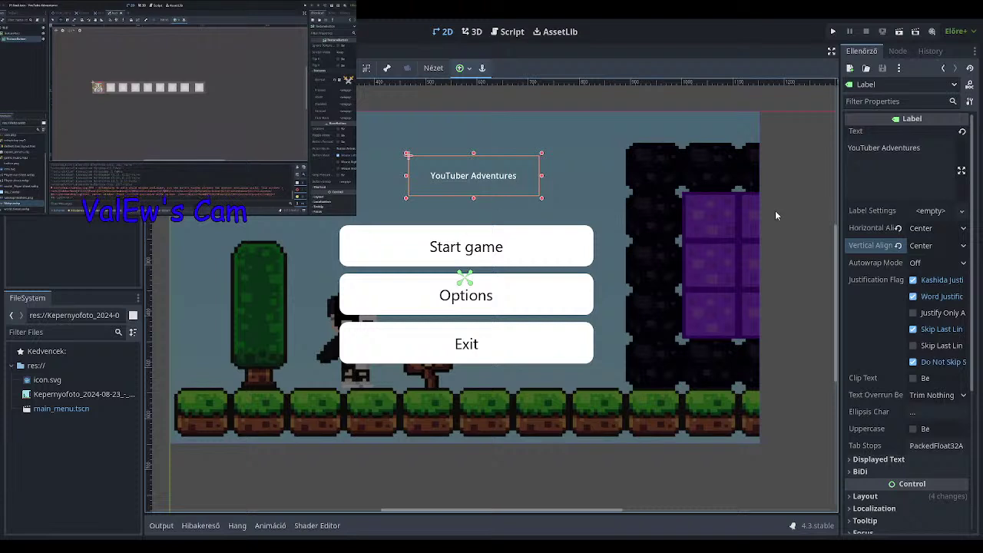
Override the title label's font size with 61 px and expand its font overrides.
scroll(893, 444, down, 5)
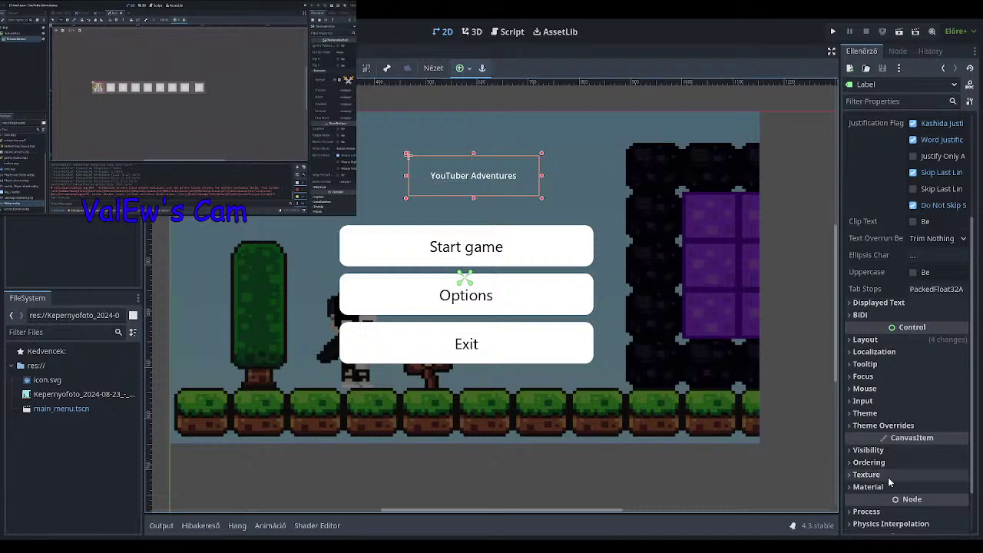
click(885, 428)
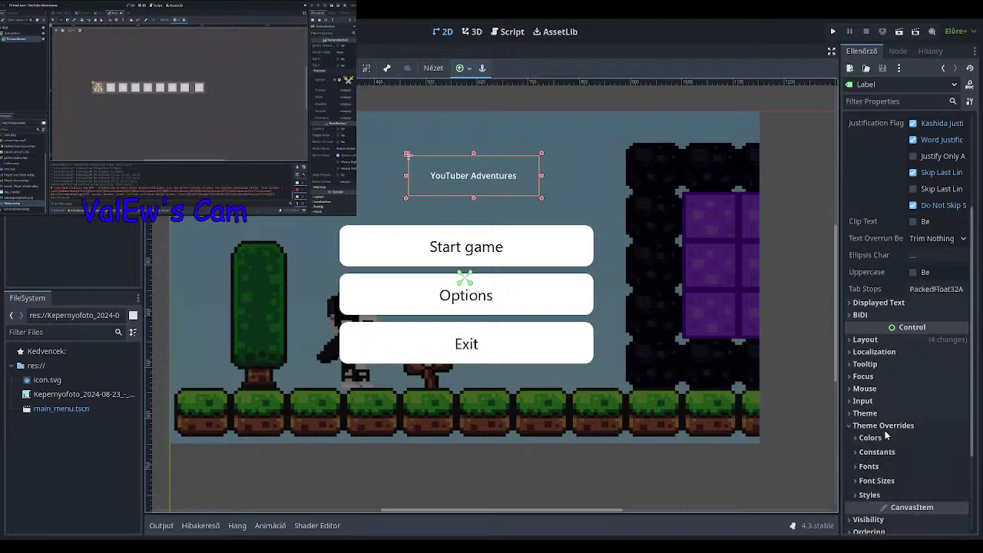
click(883, 481)
click(926, 496)
text(60)
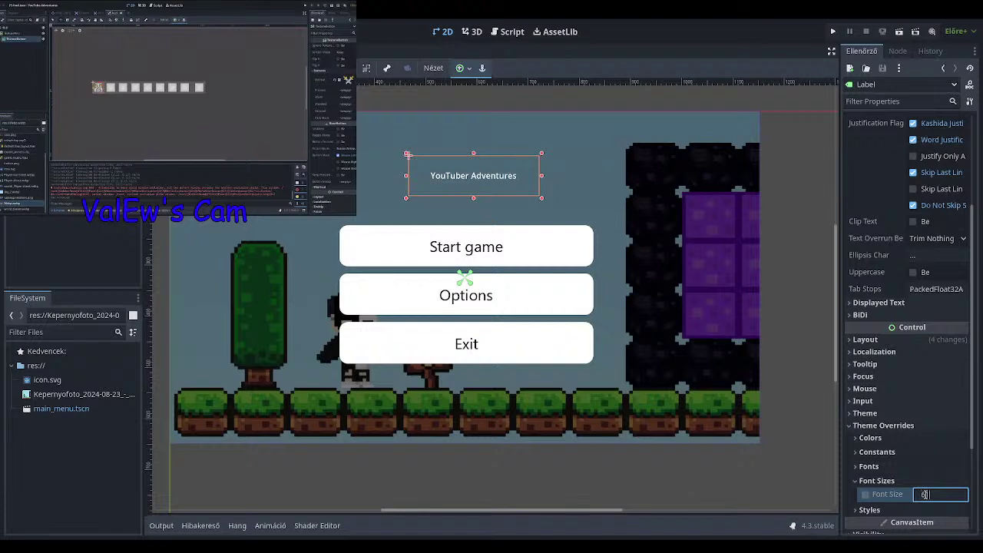
key(Return)
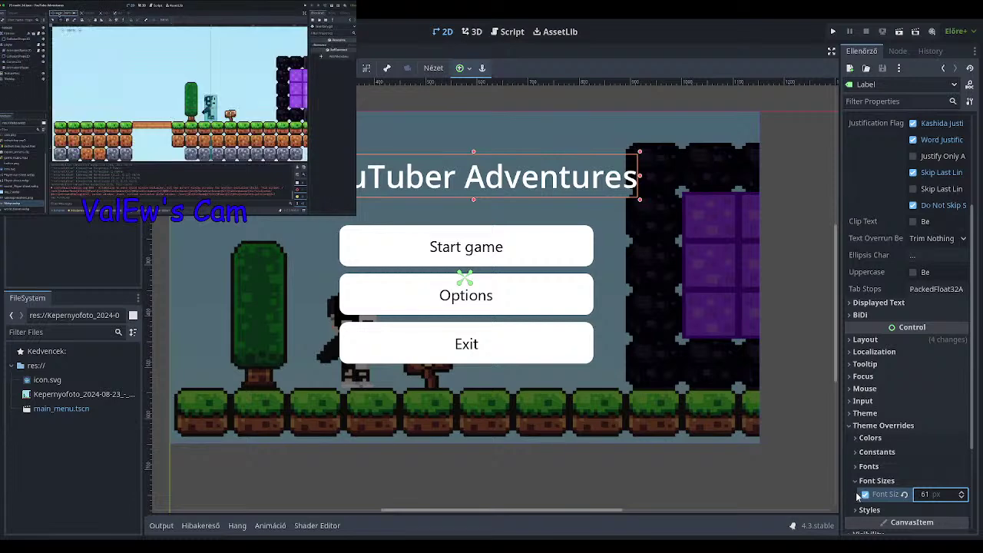
click(866, 466)
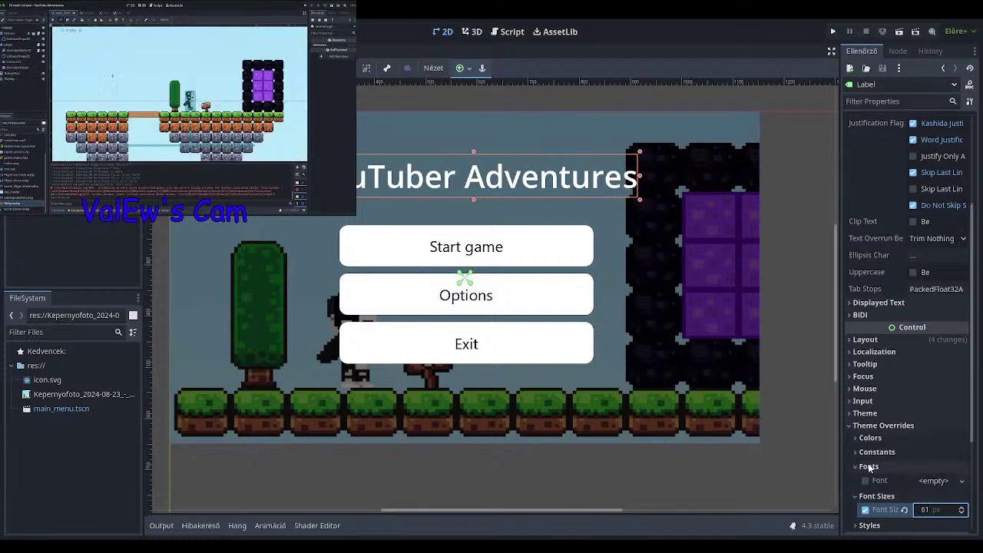
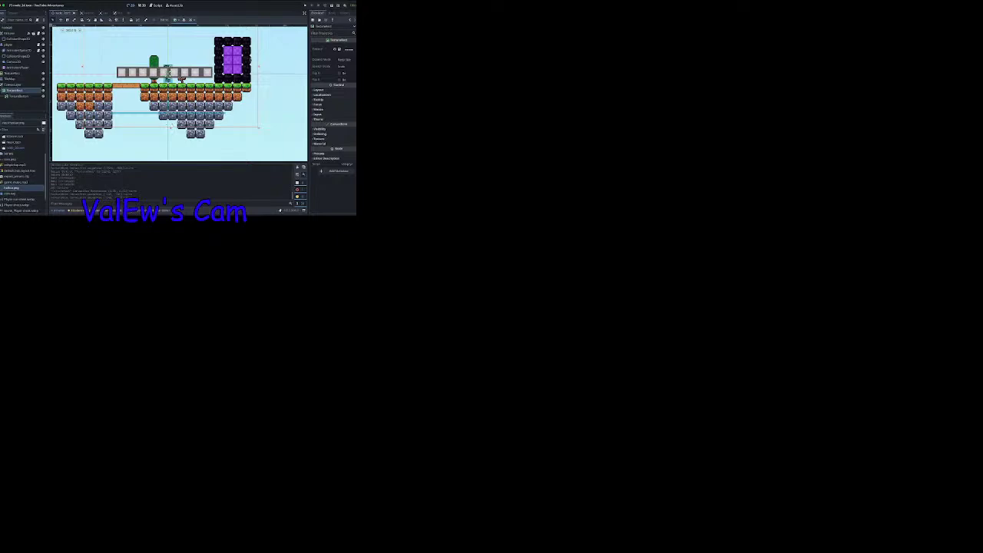
scroll(233, 80, up, 5)
scroll(238, 80, down, 13)
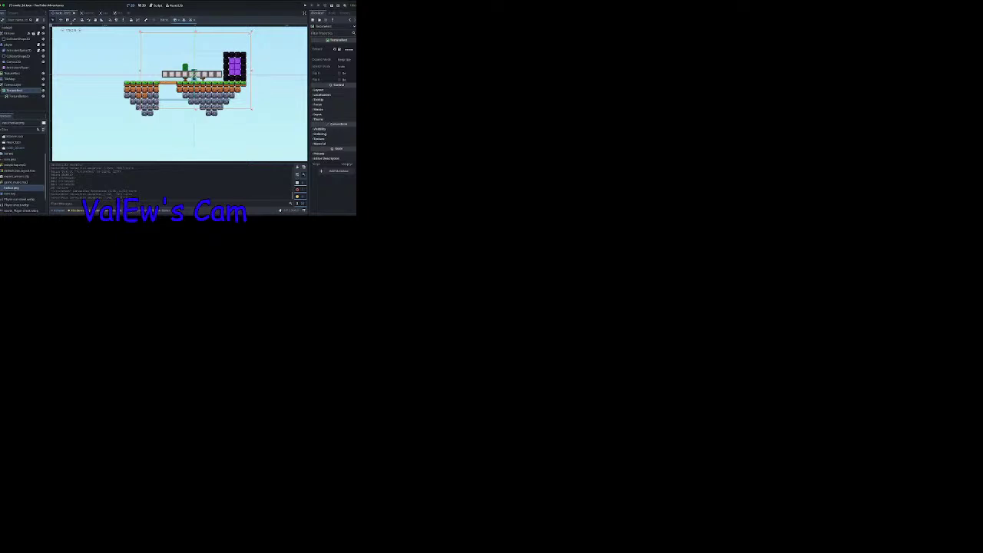
click(74, 20)
drag(143, 35, 140, 31)
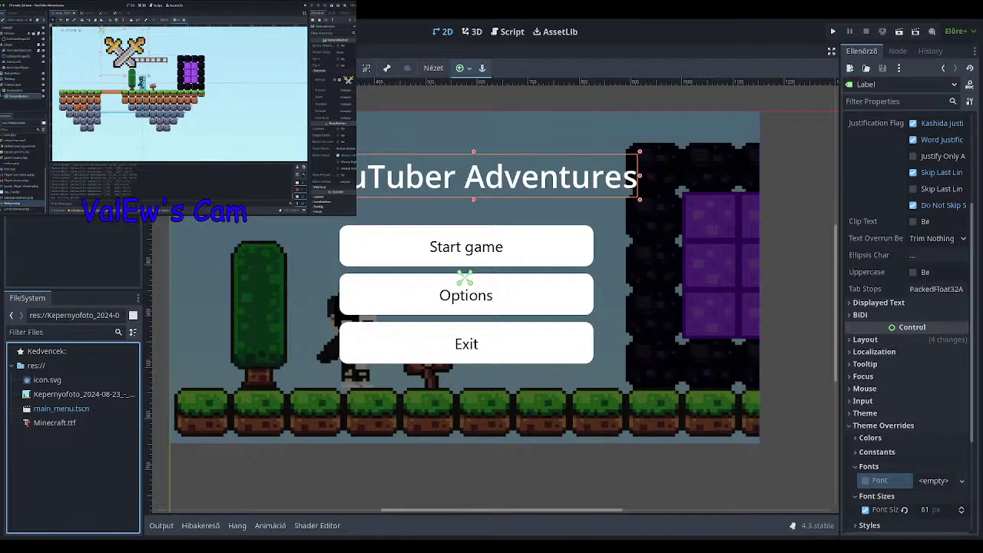
Assign Minecraft.ttf as the title label's font override.
click(85, 229)
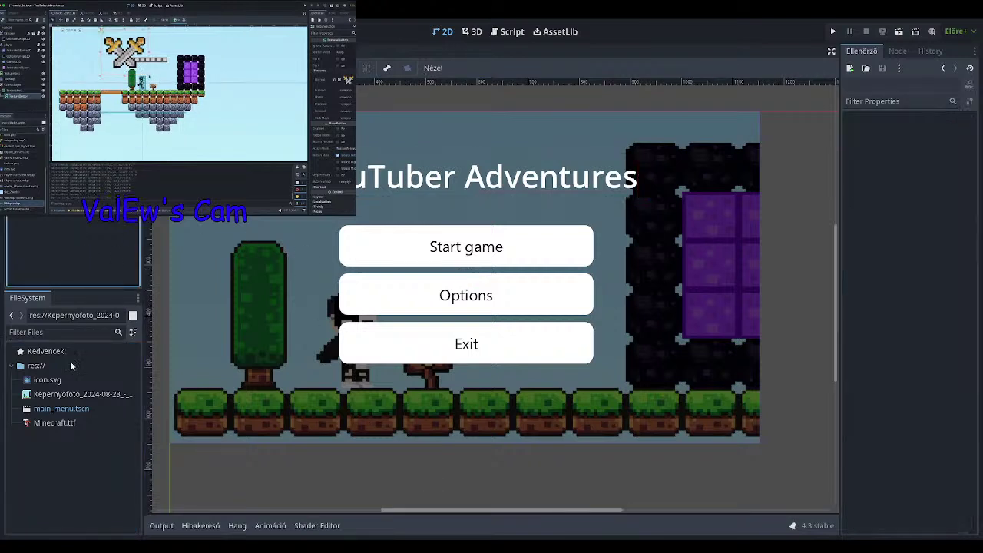
click(59, 424)
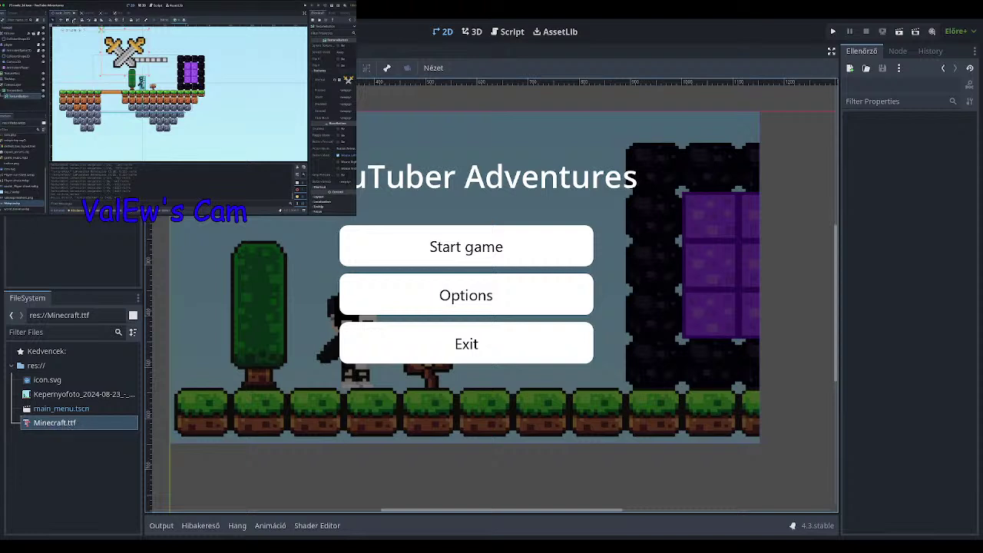
click(496, 177)
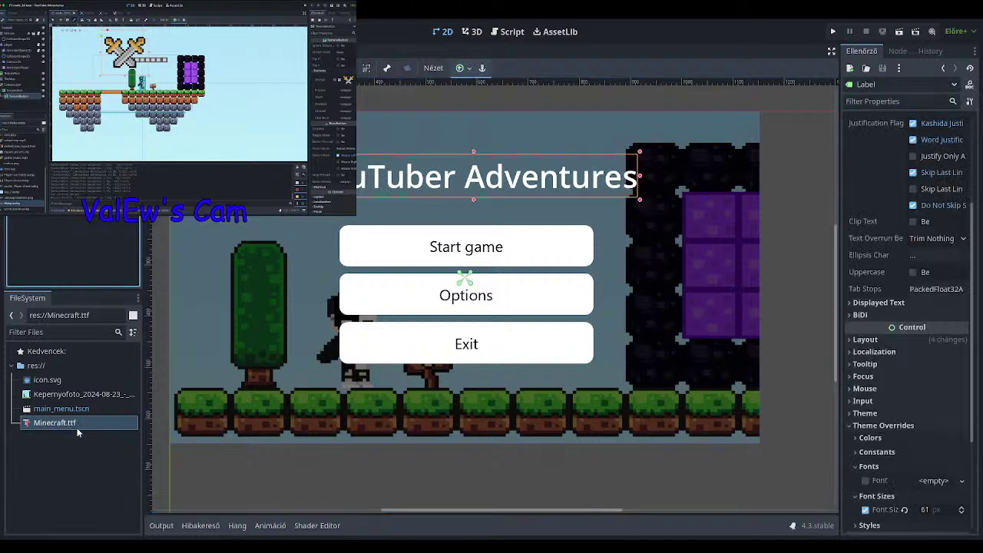
drag(80, 428, 924, 481)
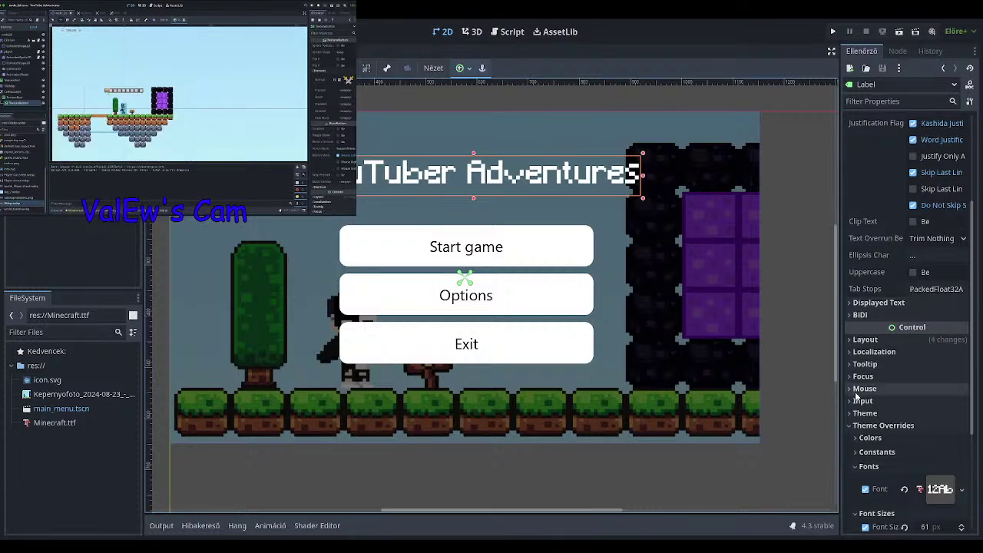
Try font sizes of 101 px and 98 px on the title label.
scroll(907, 475, down, 2)
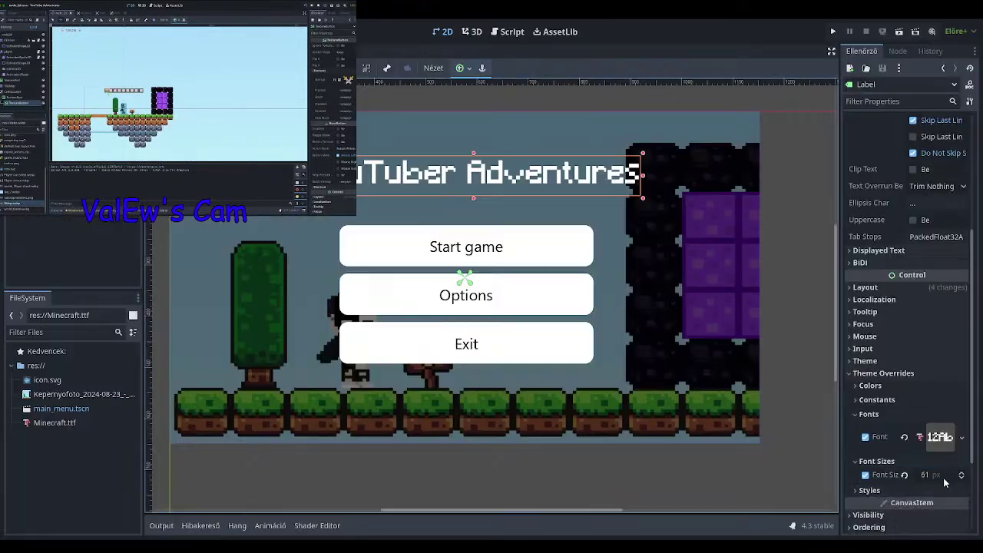
click(942, 476)
text(101)
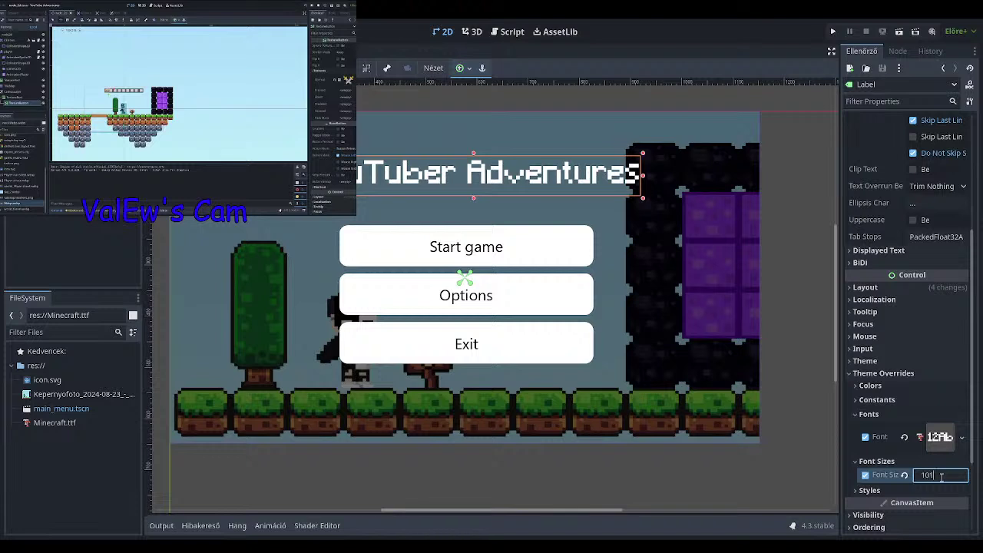
key(Return)
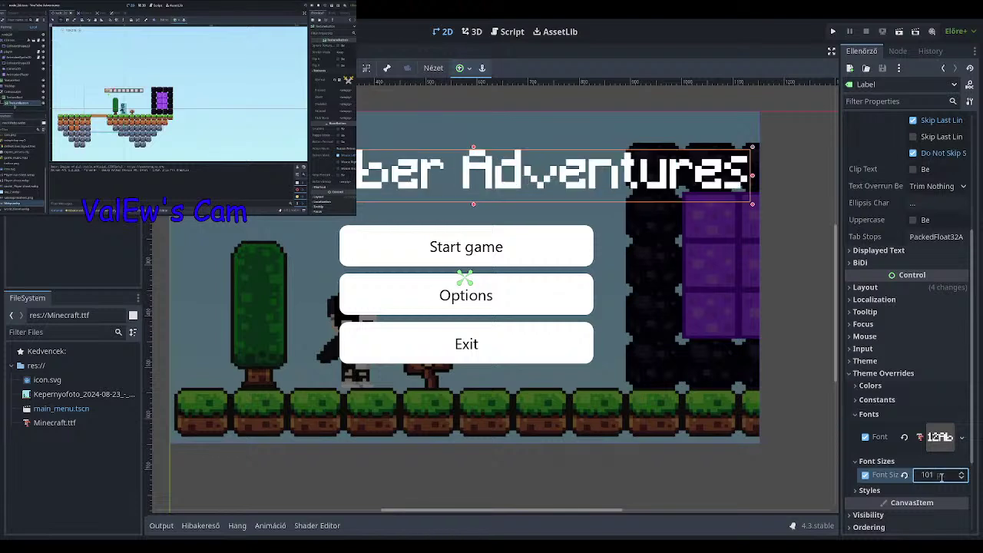
click(942, 476)
text(98)
key(Return)
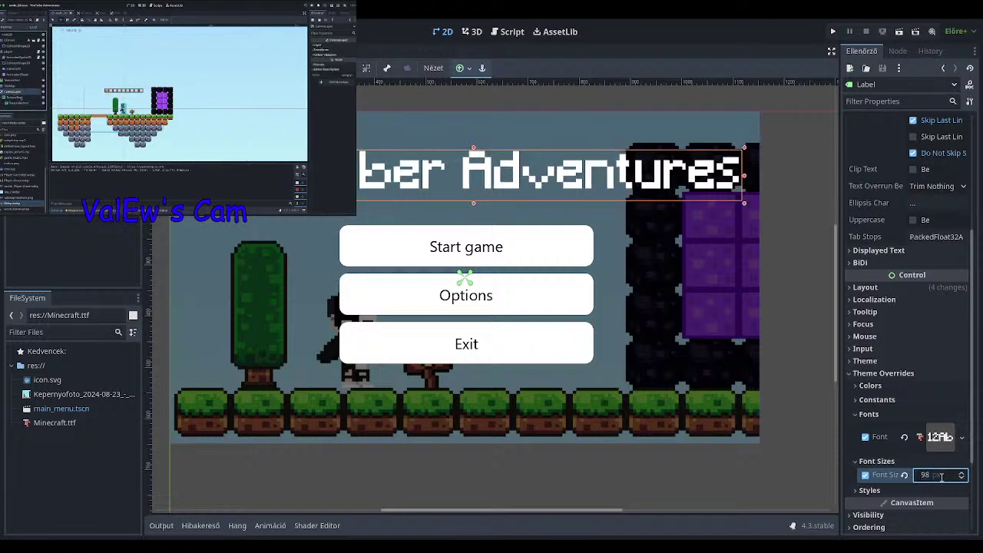
Set the title label's font size to 83 px.
click(942, 477)
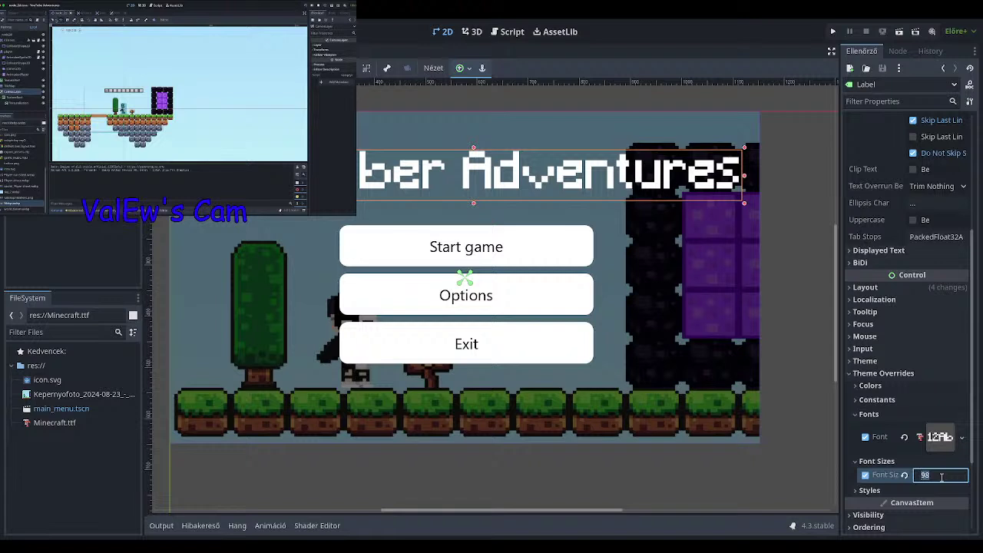
text(8)
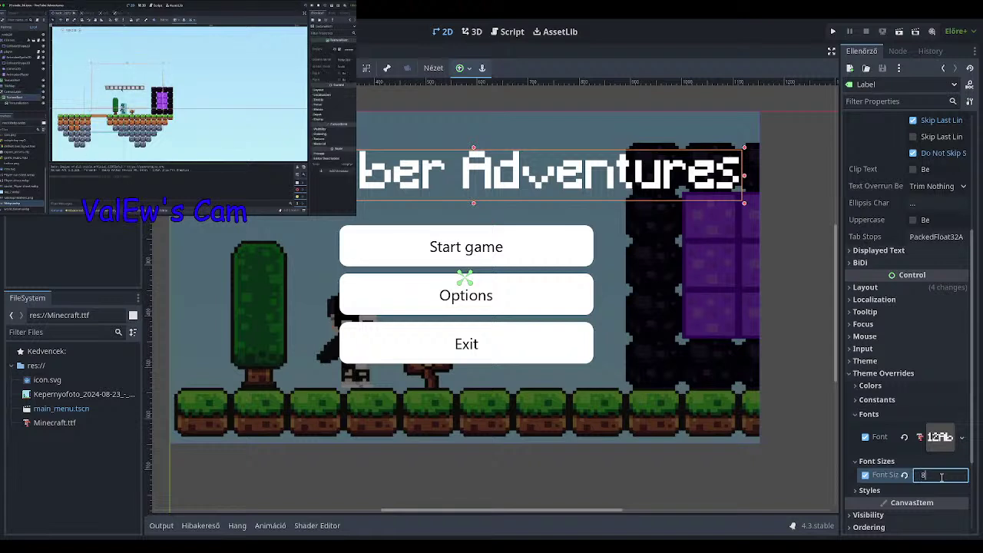
text(3)
key(Return)
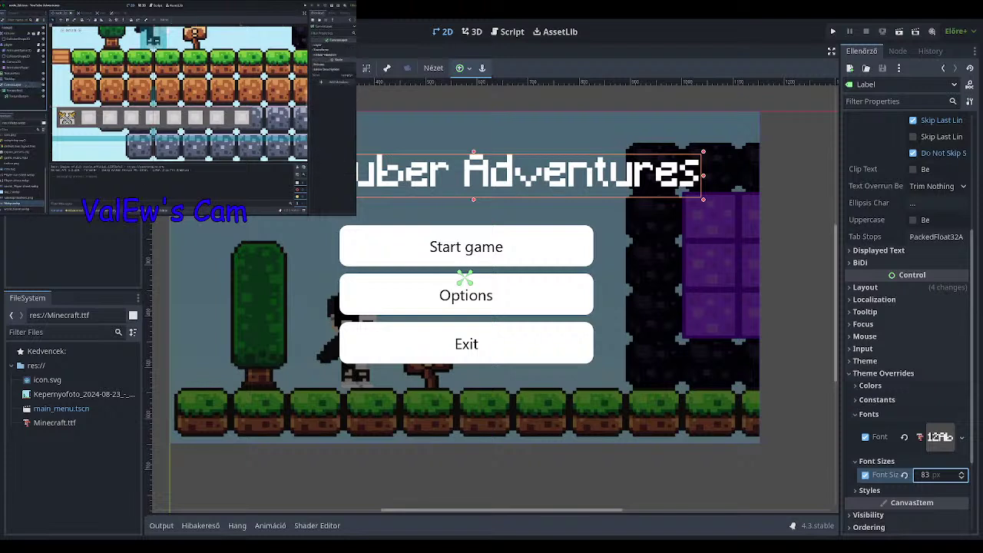
Anchor the menu buttons' VBoxContainer to the right centre and move it to about x 557, y 189 px.
click(467, 348)
click(403, 318)
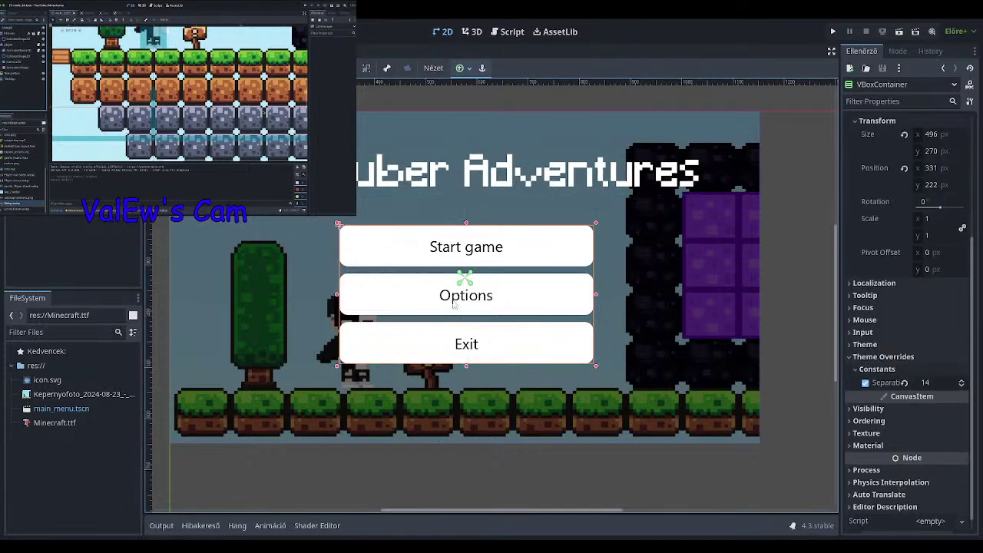
ctrl+drag(453, 306, 474, 287)
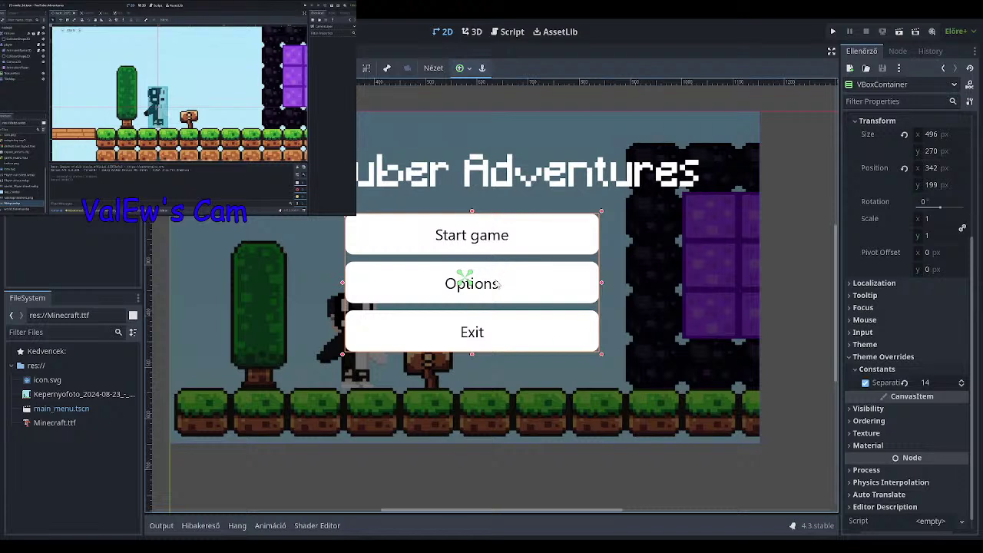
click(500, 284)
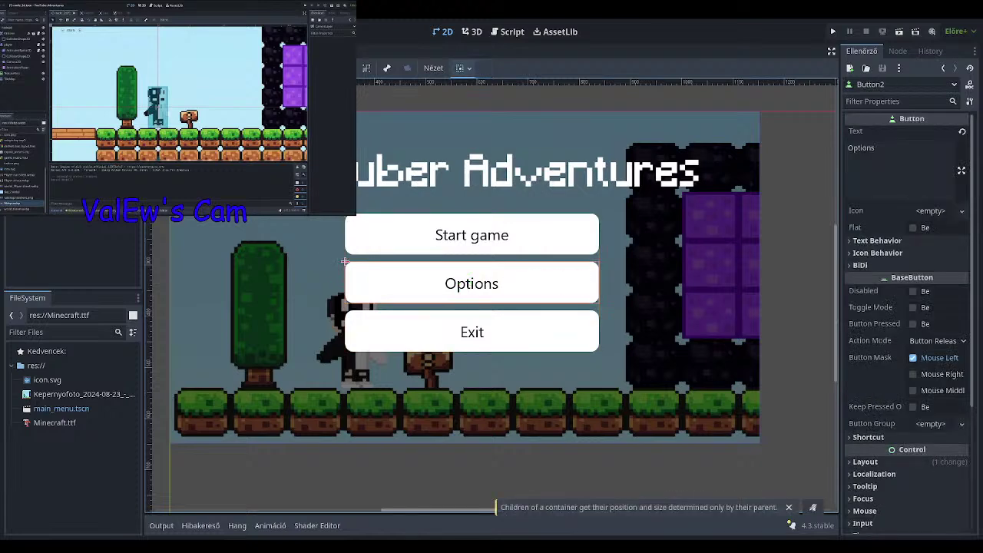
click(47, 101)
click(58, 115)
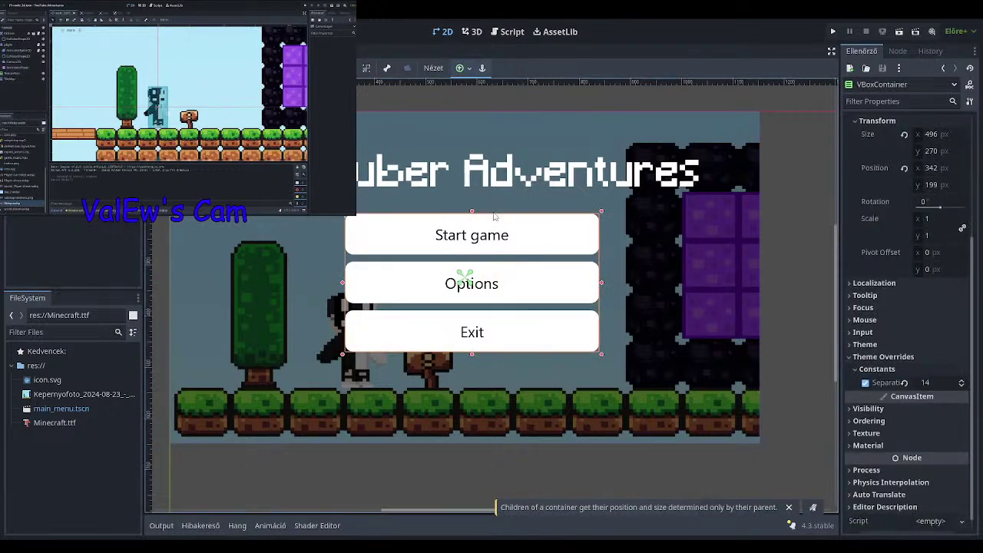
drag(524, 230, 611, 236)
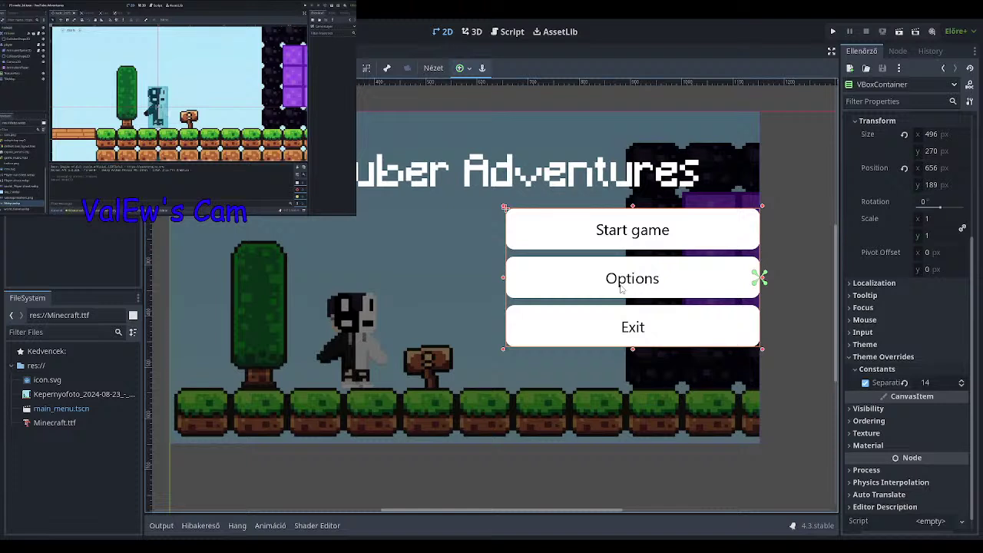
drag(621, 289, 561, 328)
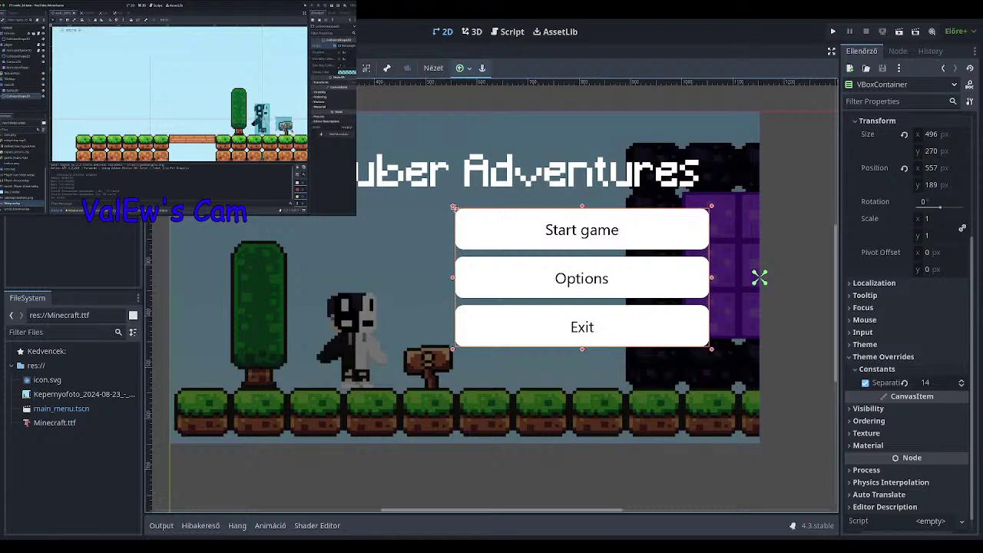
Run the project to test the menu and review the button container's layout and theme overrides.
click(834, 32)
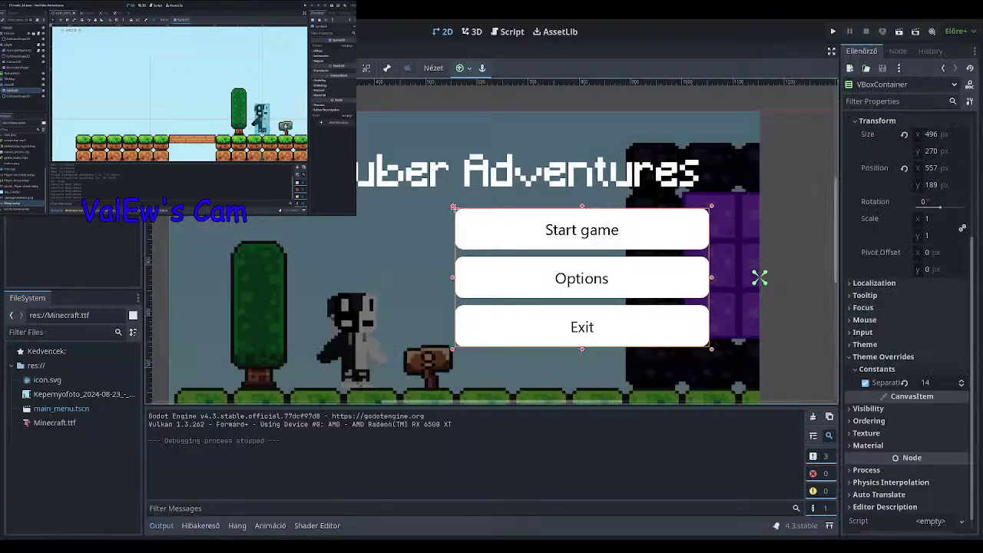
scroll(938, 292, down, 1)
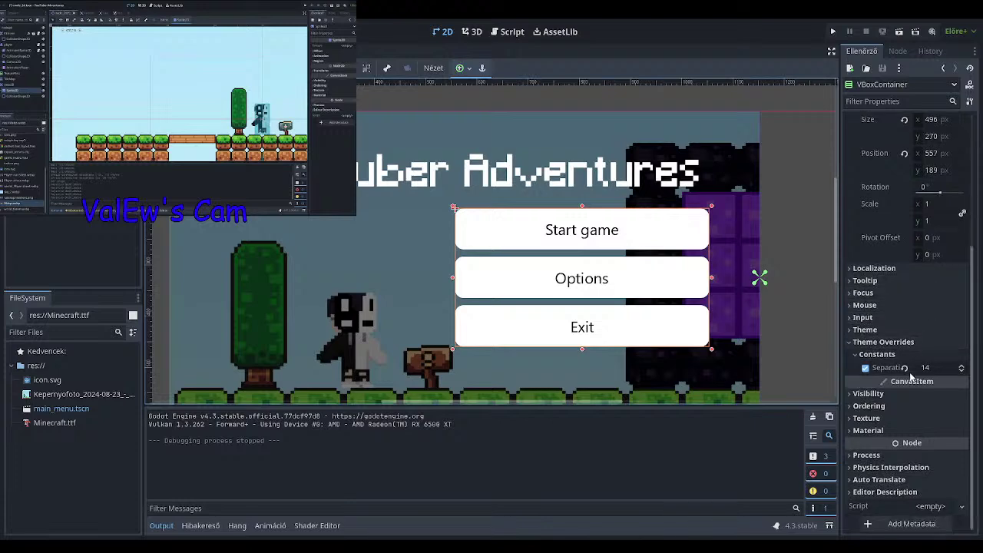
scroll(912, 377, up, 5)
scroll(911, 376, up, 2)
scroll(916, 284, down, 5)
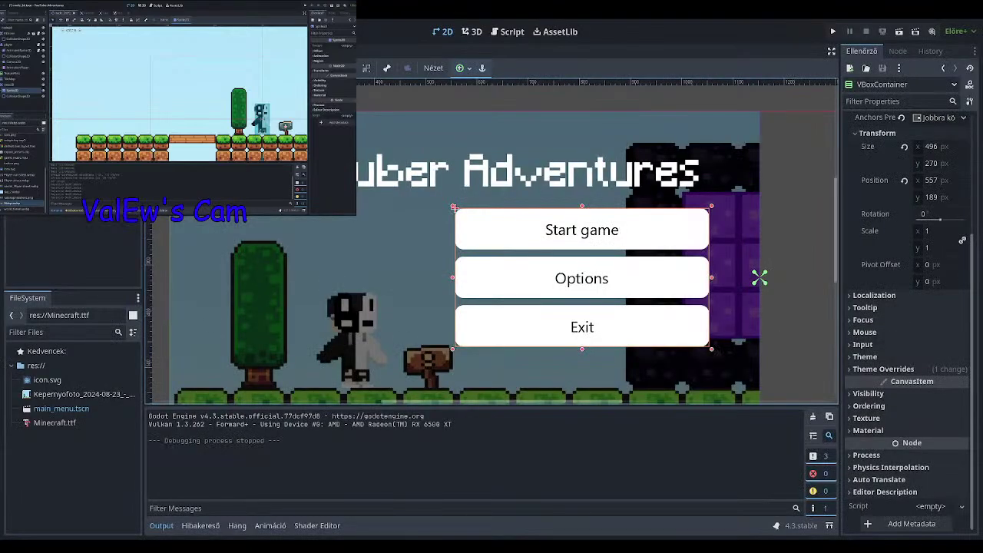
click(884, 369)
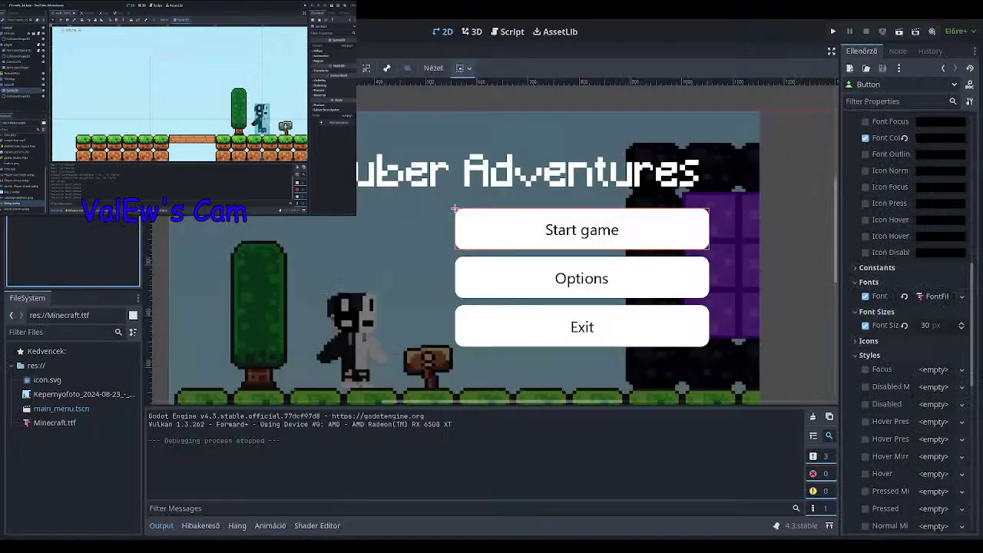
Select all three menu buttons and give them StyleBoxFlat overrides for the Hover and Pressed styles.
scroll(844, 223, up, 5)
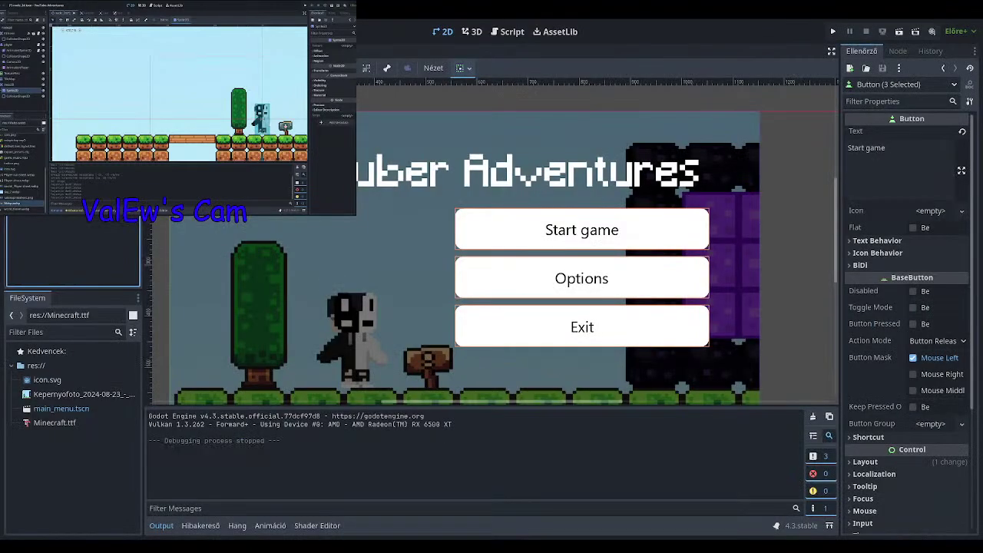
scroll(900, 287, down, 3)
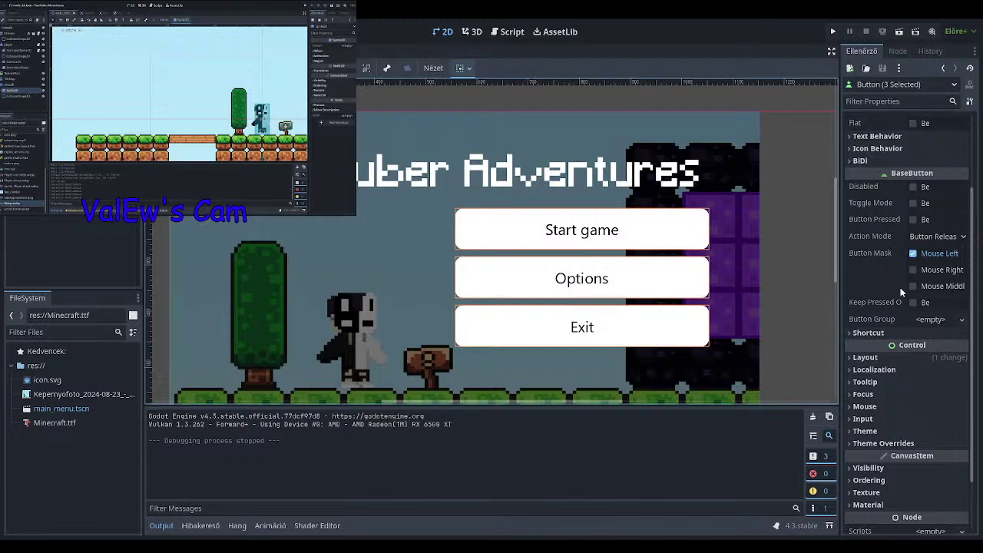
click(892, 446)
scroll(888, 481, down, 3)
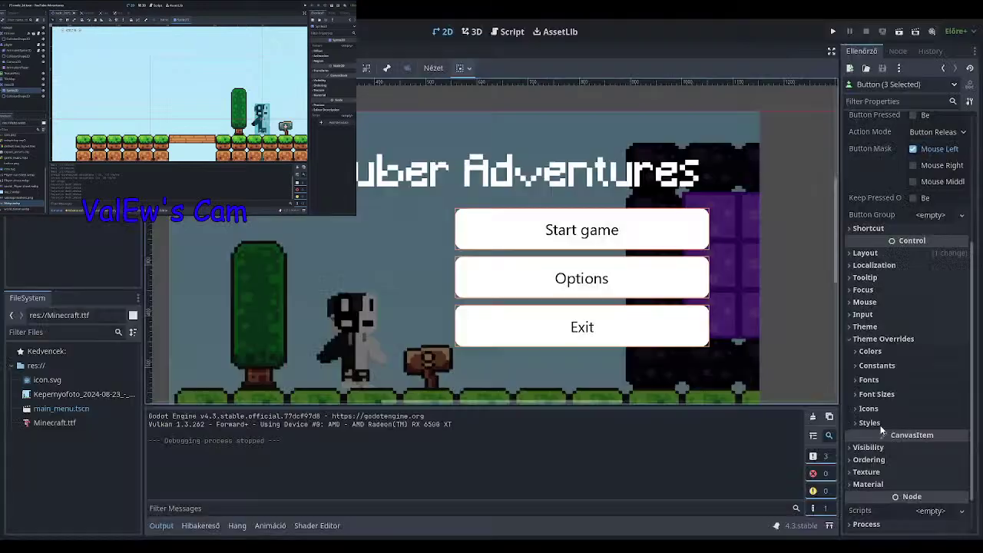
click(876, 423)
scroll(879, 425, down, 3)
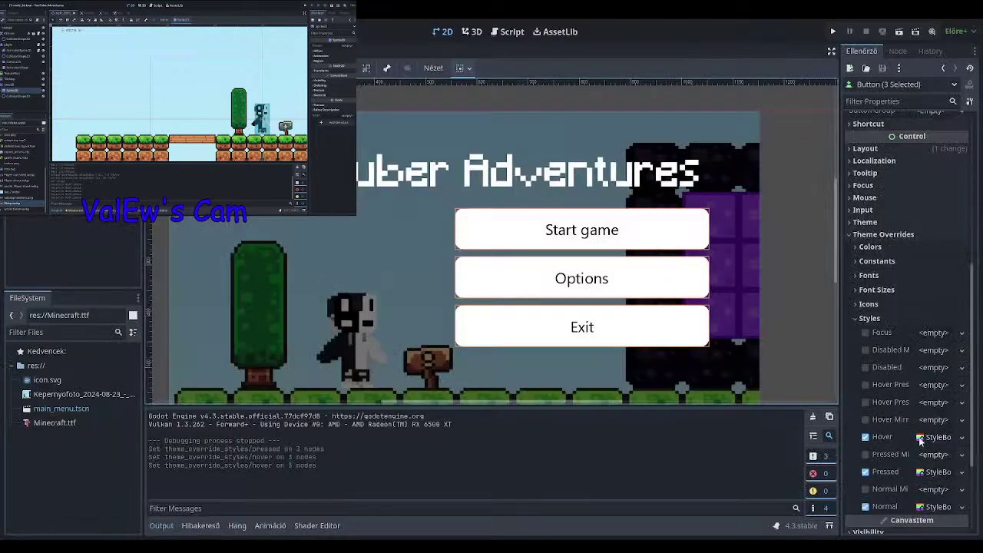
Set the background colour of the three buttons' Hover style to a semi-transparent dark grey.
click(866, 437)
click(917, 466)
scroll(929, 470, down, 5)
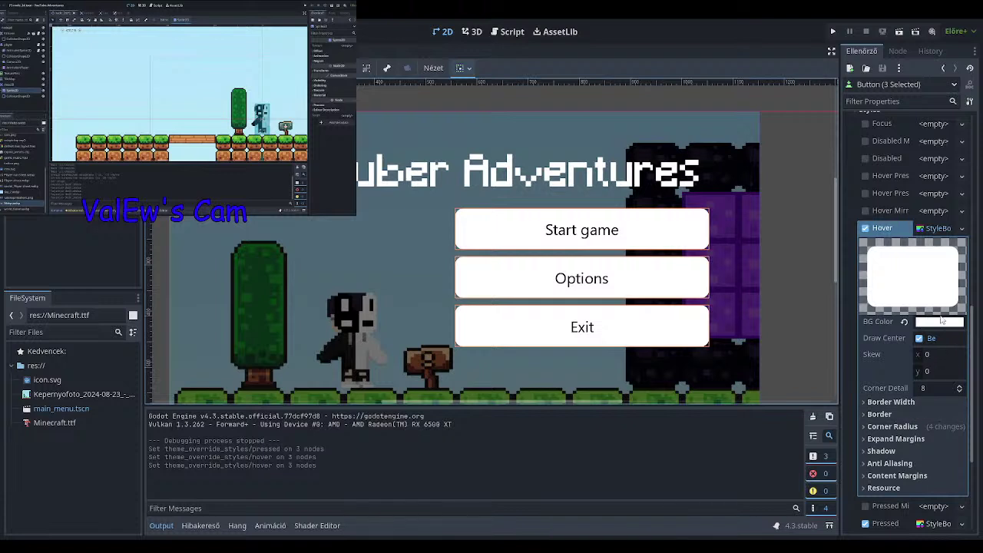
click(939, 321)
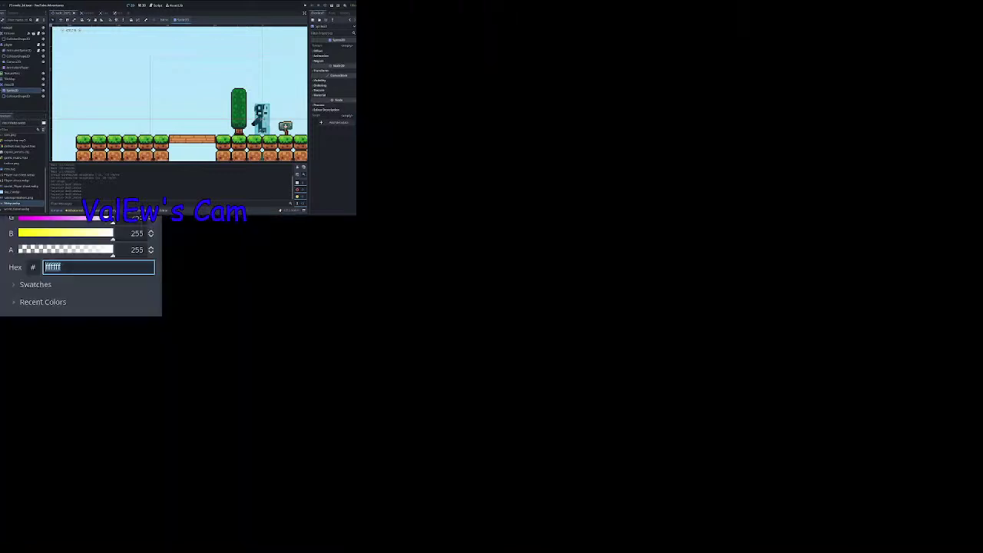
text(969696)
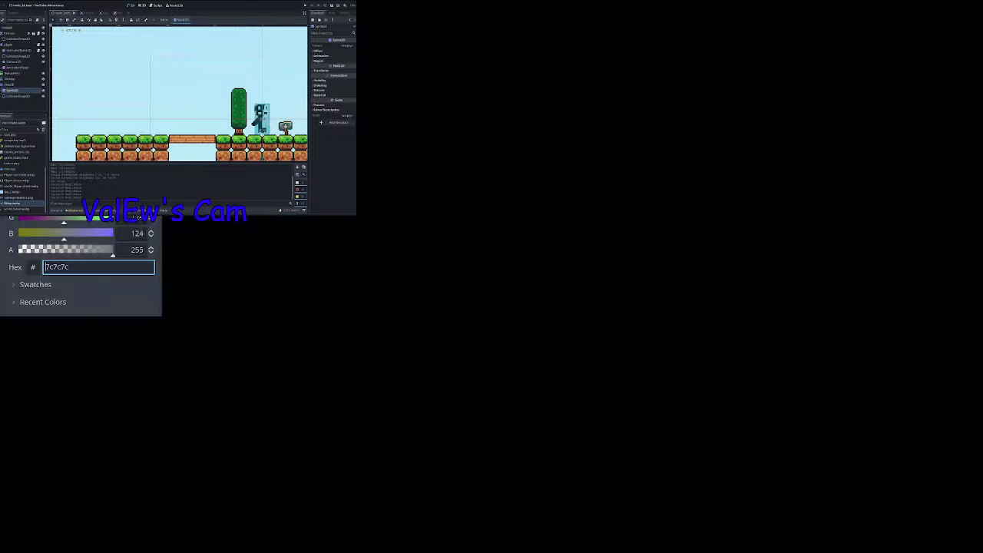
drag(113, 252, 99, 249)
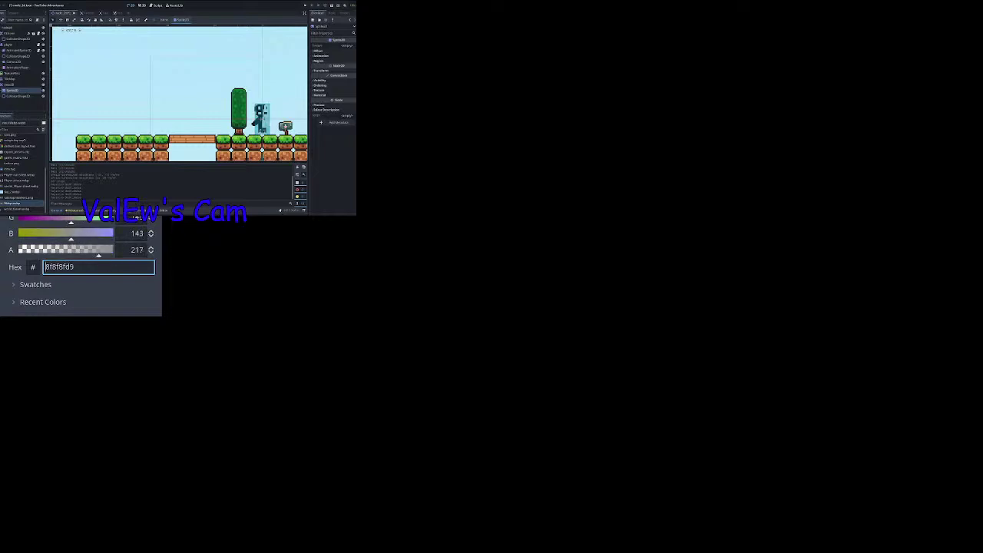
drag(6, 107, 7, 103)
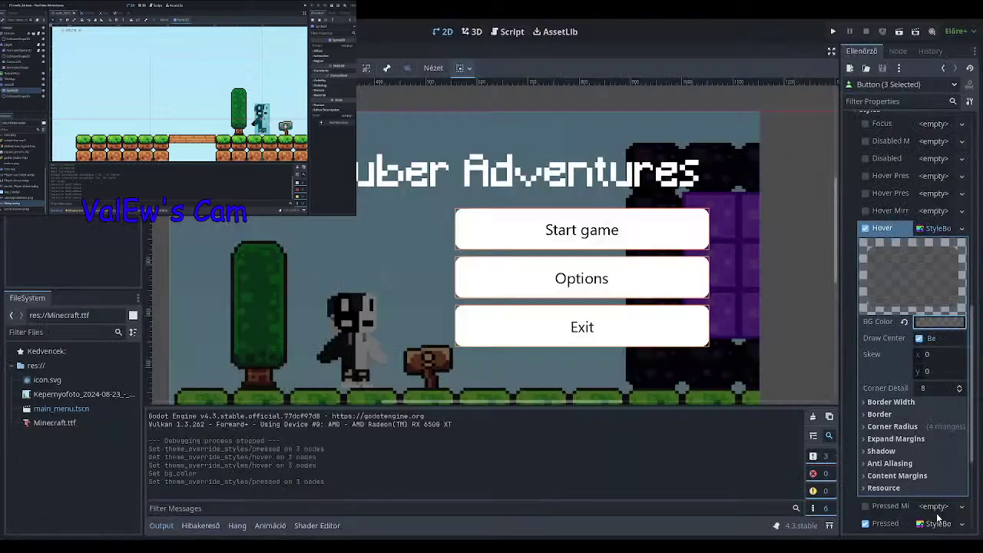
Set the background colour of the three buttons' Pressed style to hex 656565 and lower its opacity.
click(939, 523)
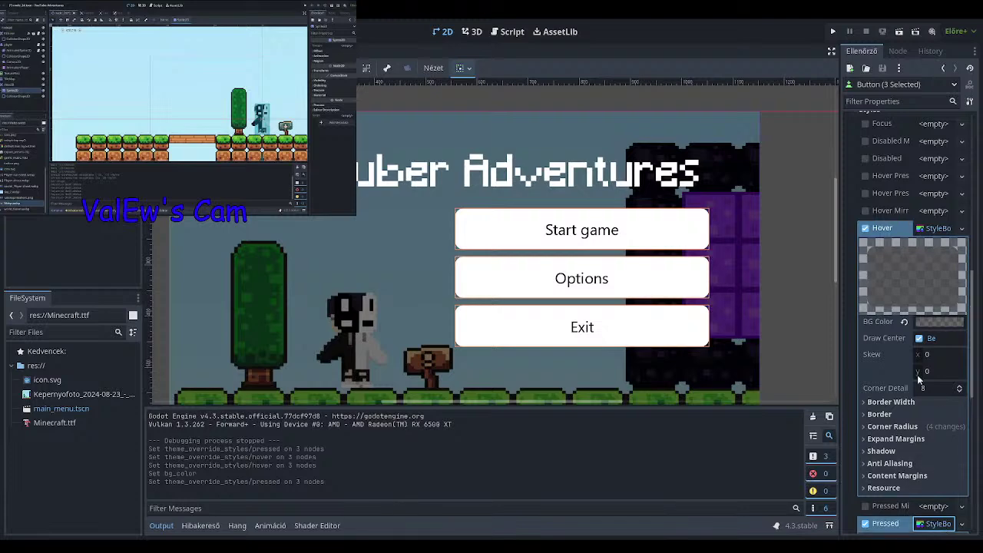
click(932, 228)
scroll(933, 228, down, 2)
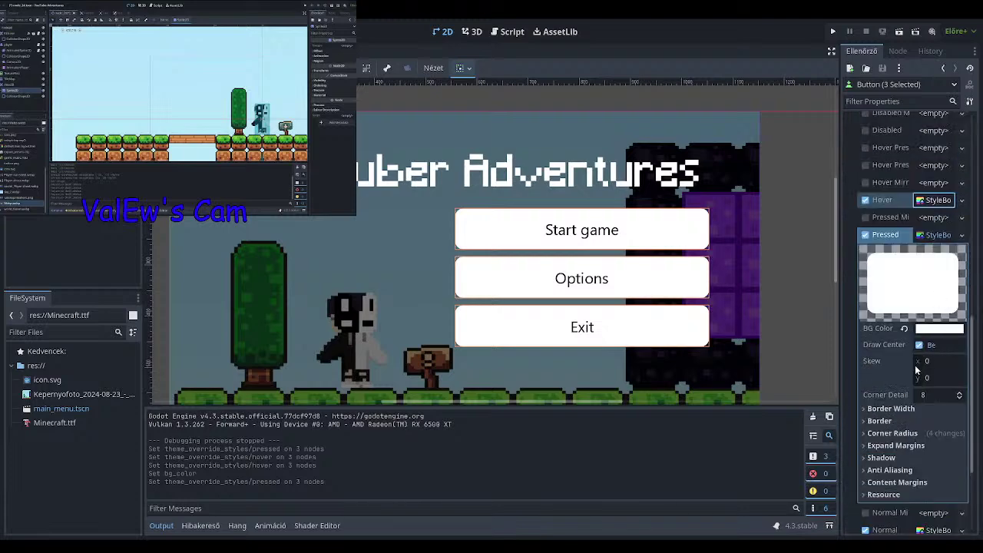
click(939, 328)
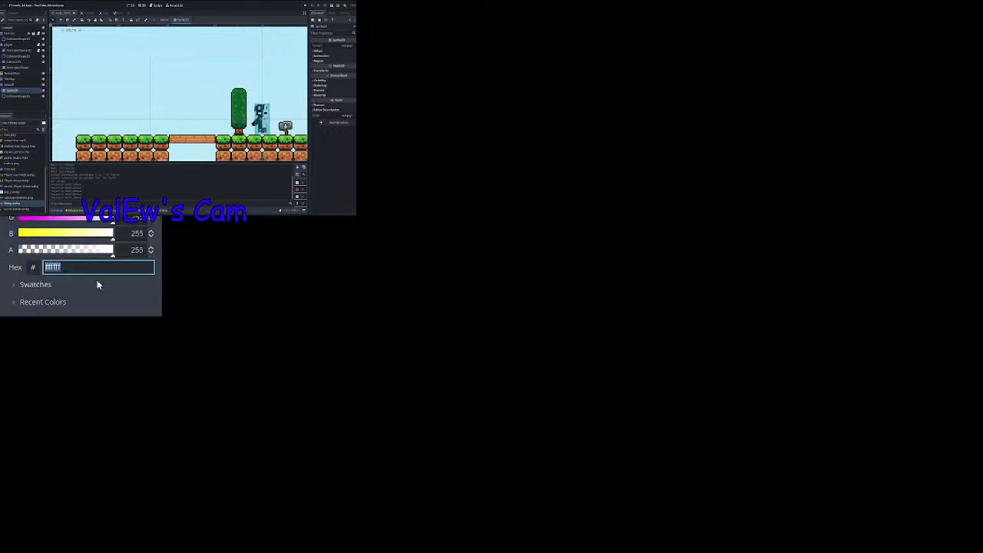
text(565656)
key(Return)
key(ctrl+a)
text(656565)
key(Return)
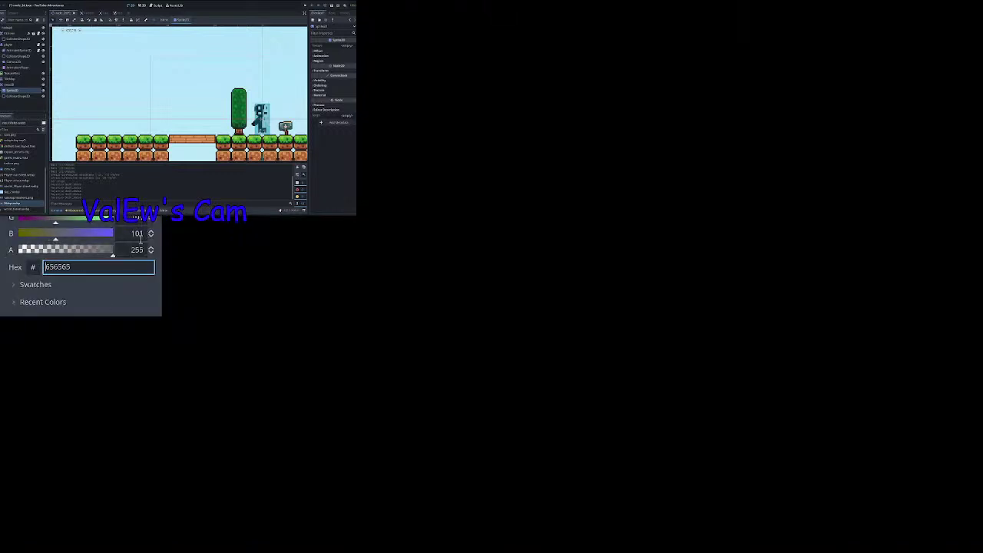
drag(114, 252, 96, 256)
click(112, 506)
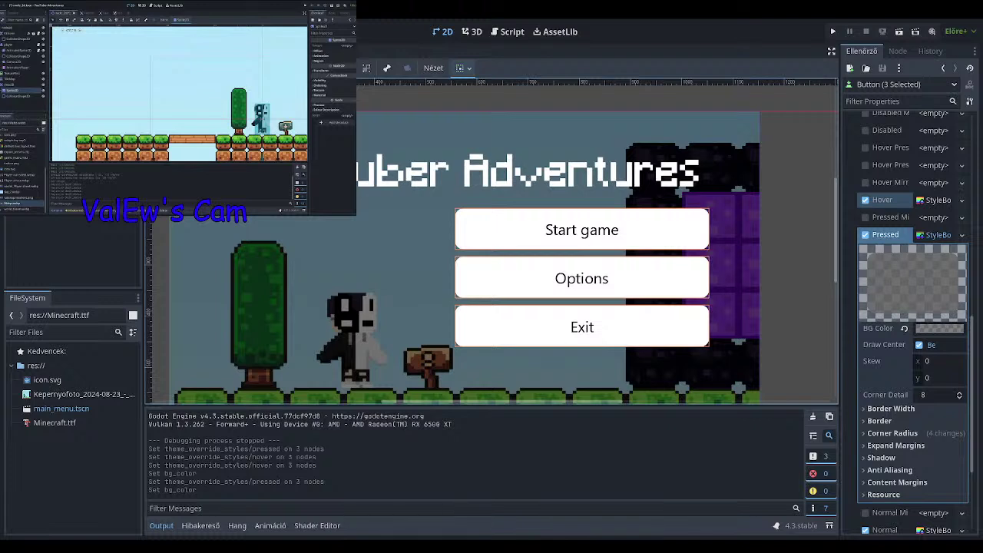
Override the three buttons' Focus style with a StyleBoxEmpty and test-run the project.
click(833, 31)
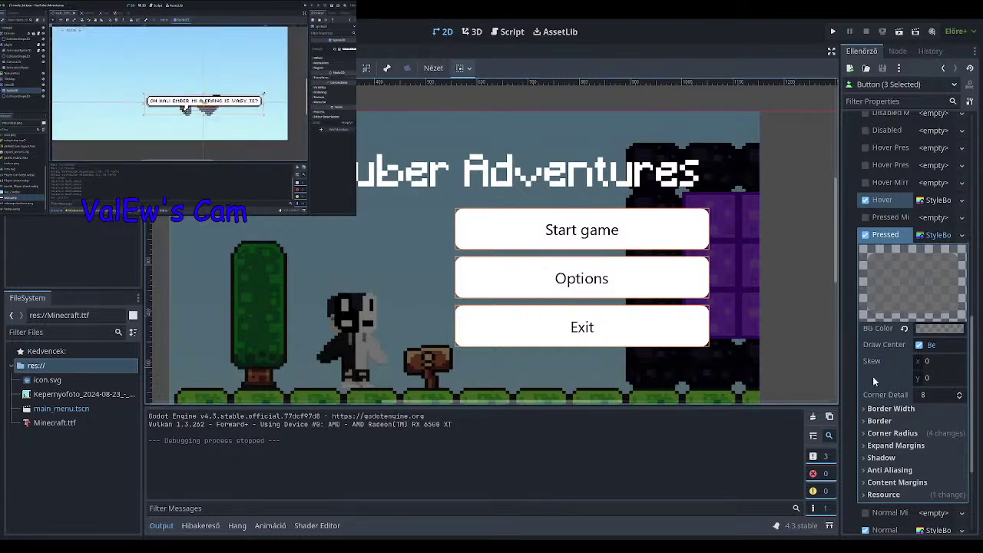
scroll(974, 242, up, 5)
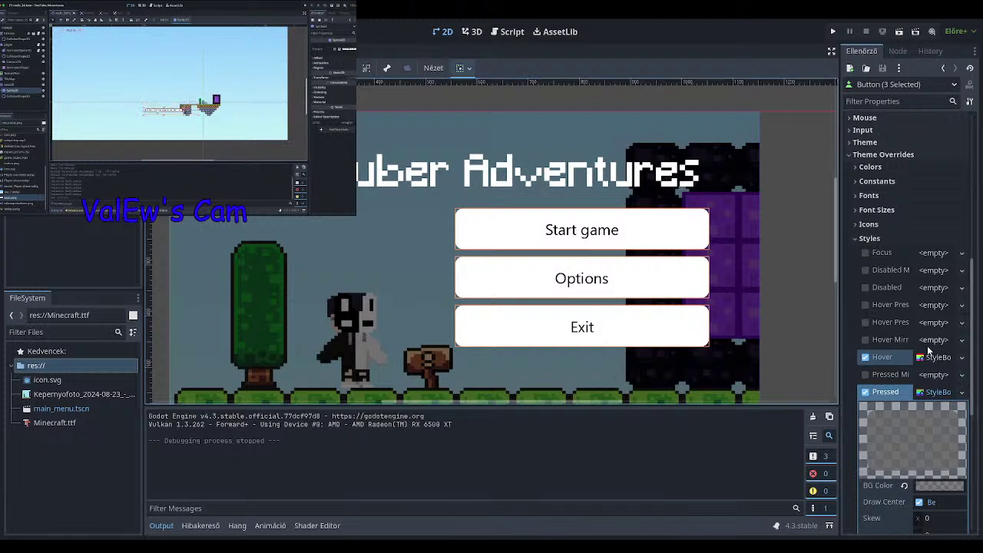
scroll(927, 350, down, 2)
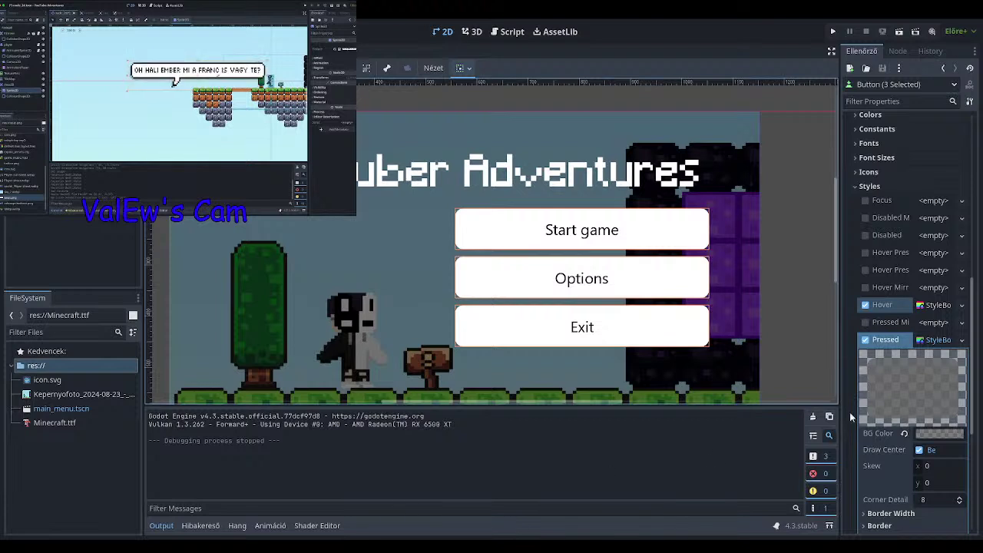
click(937, 339)
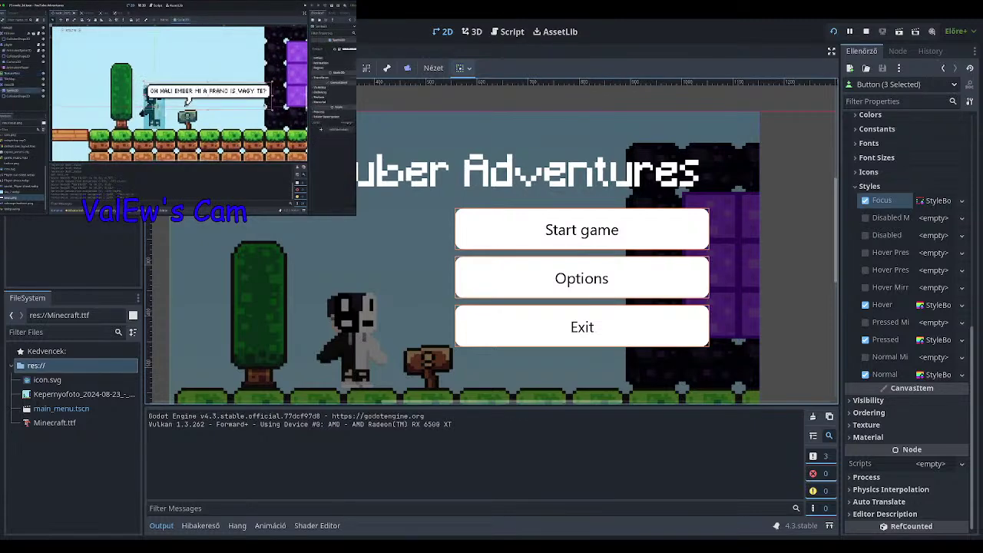
key(F8)
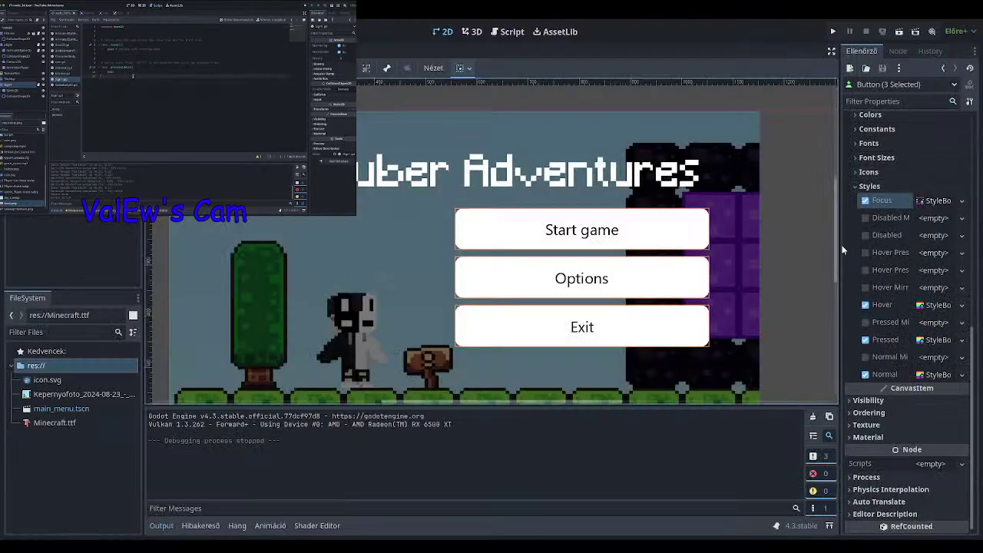
Widen the property inspector and try the Hover Pressed style override on the three buttons.
drag(838, 252, 810, 254)
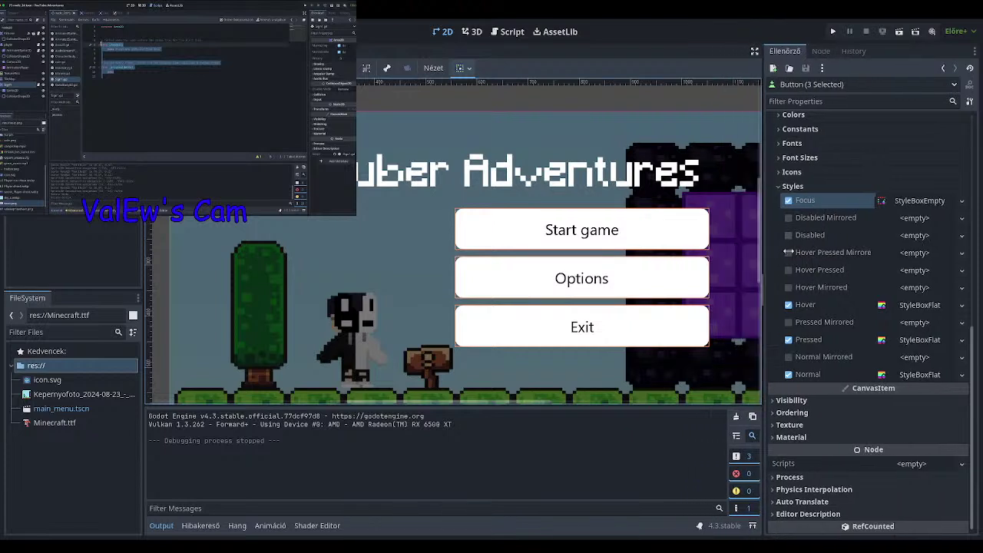
click(836, 269)
click(837, 271)
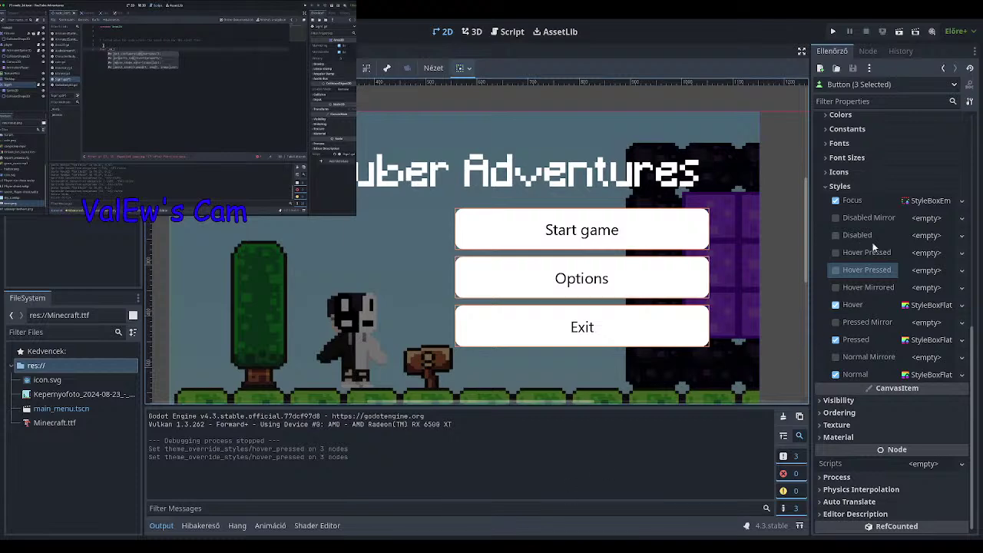
scroll(887, 319, up, 5)
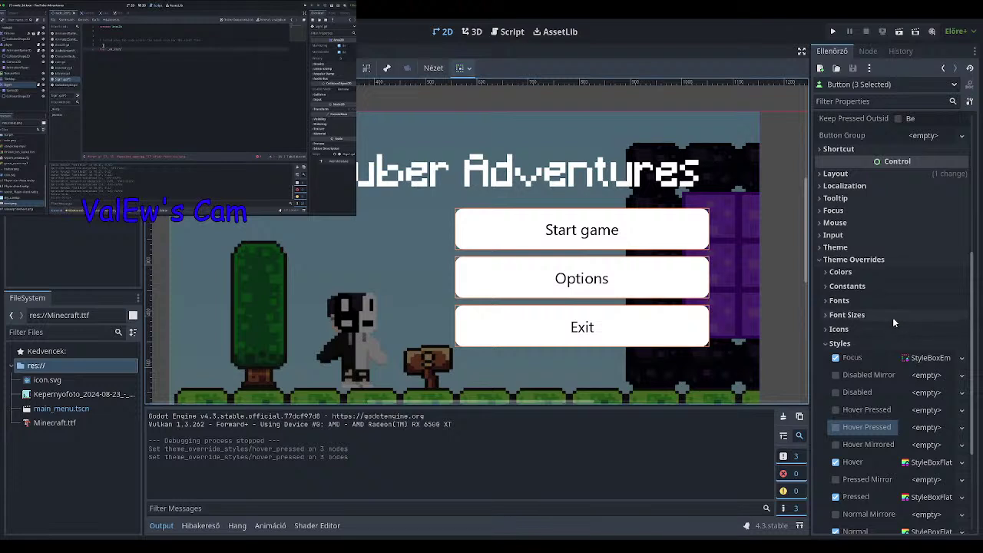
Enable the Font Hover Pressed, Font Pressed and Font Focus colour overrides on the three buttons.
click(859, 271)
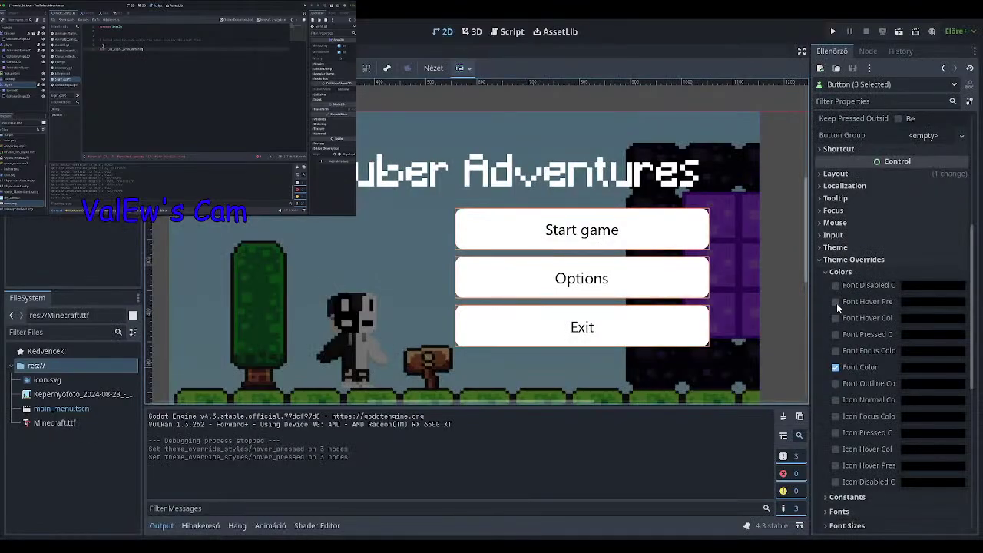
click(837, 301)
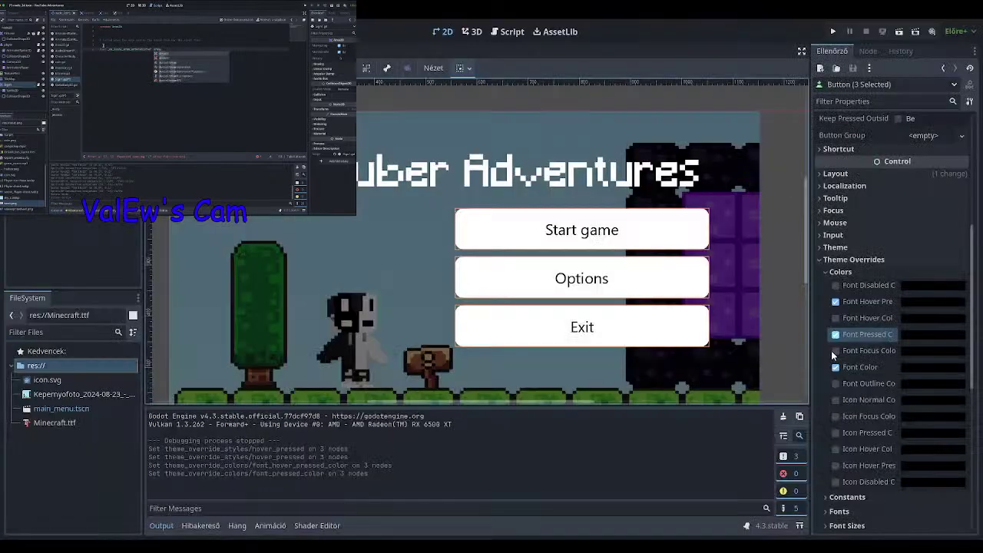
click(835, 350)
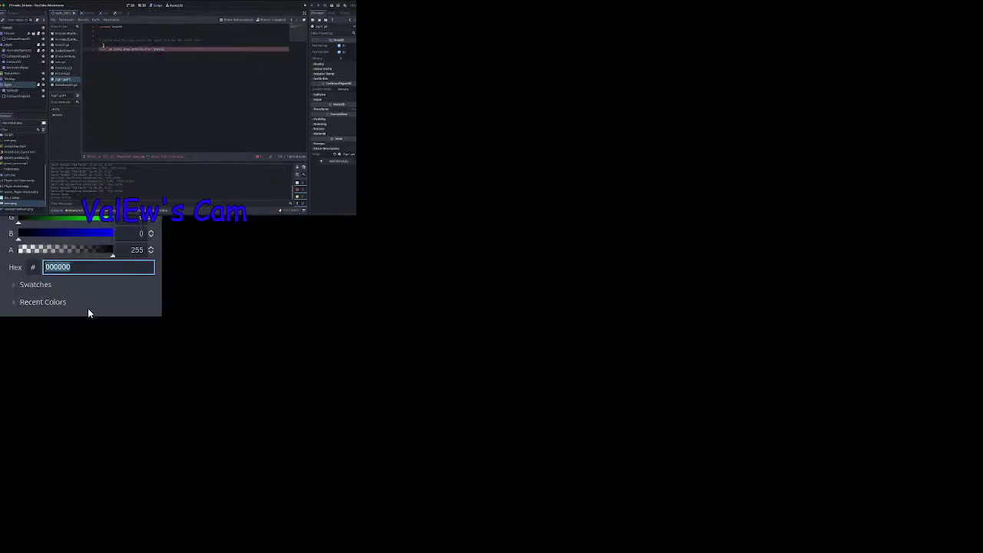
Set the three buttons' Font Pressed colour to hex ffffff and test-run the project.
click(914, 345)
click(914, 345)
text(3d3d3d)
key(ctrl+a)
text(ffffff)
key(Return)
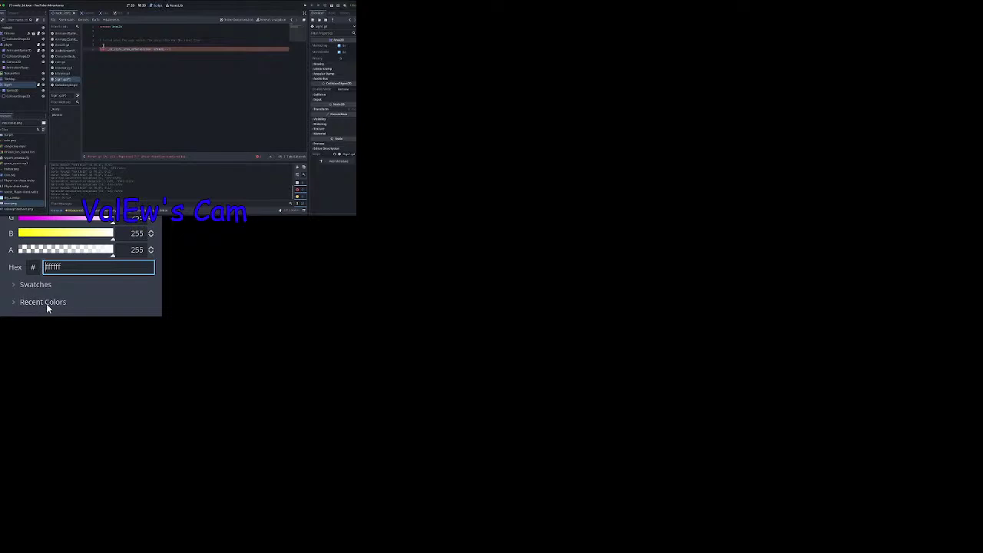
click(855, 373)
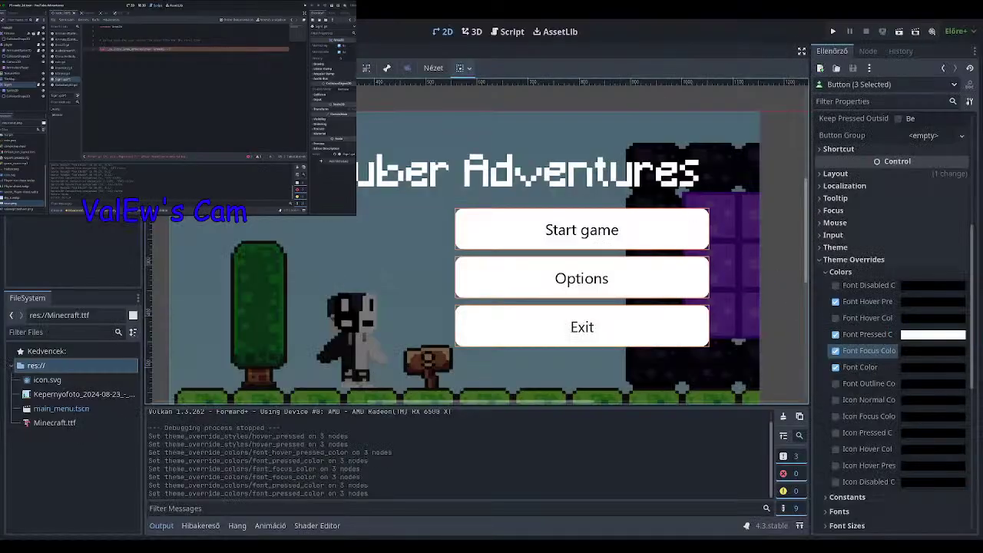
click(835, 32)
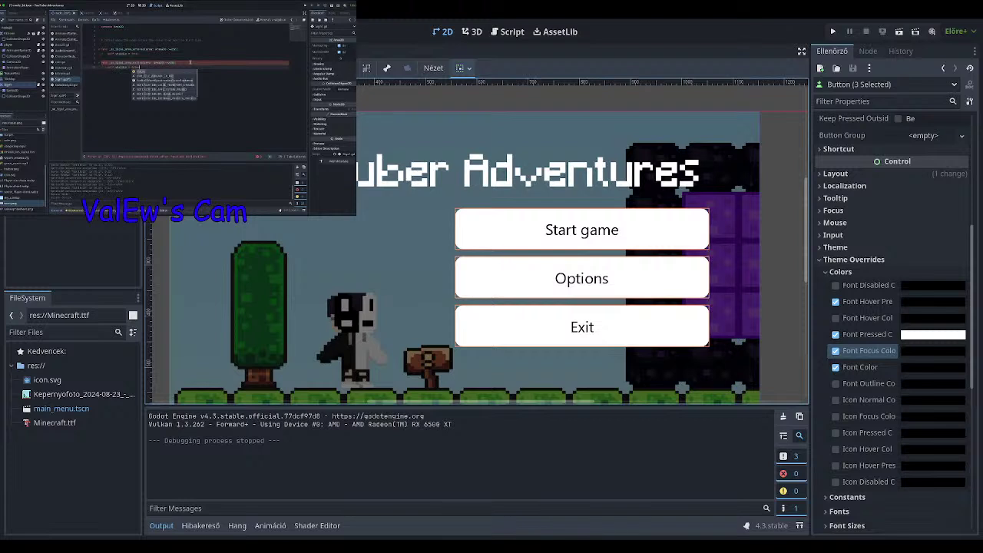
Attach a new main_menu.gd script to the root Control node and return to the 2D view.
click(52, 87)
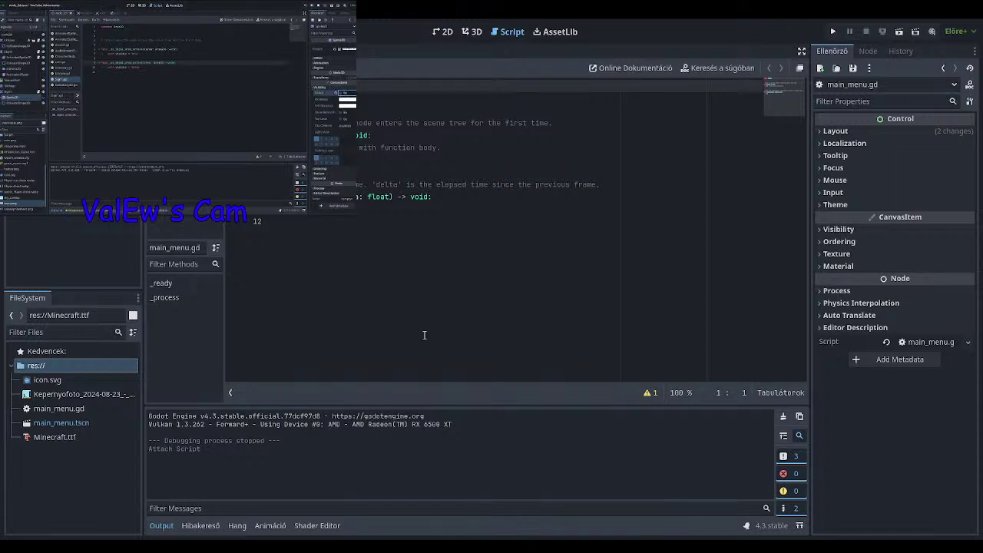
click(443, 31)
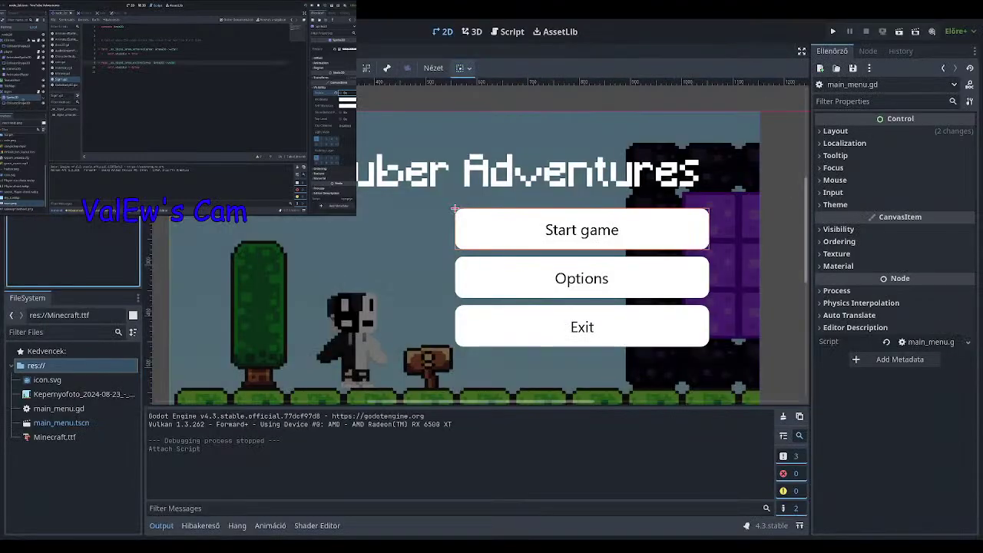
Connect the Start game button's pressed() signal to the main menu script with the receiver method _on_start_pressed.
click(538, 231)
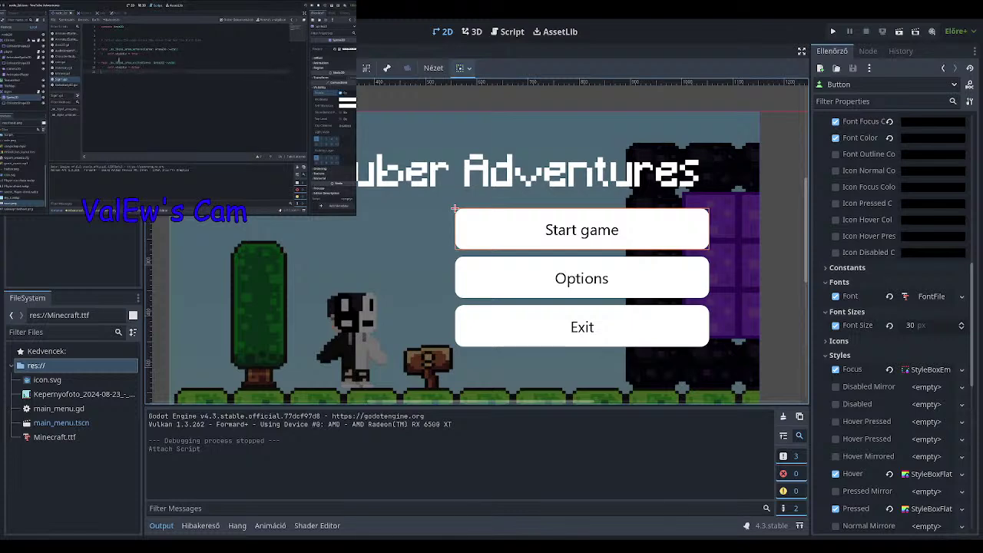
click(869, 53)
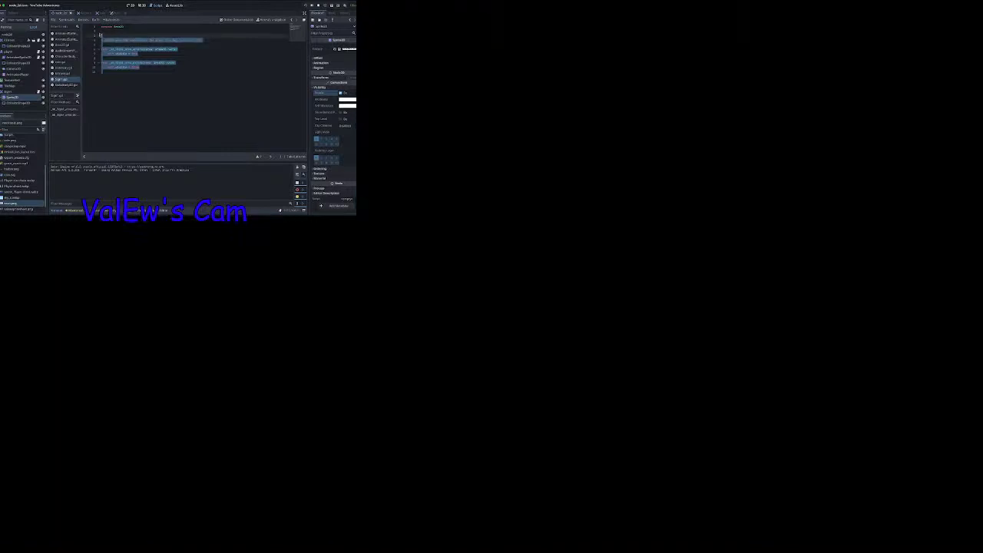
click(847, 149)
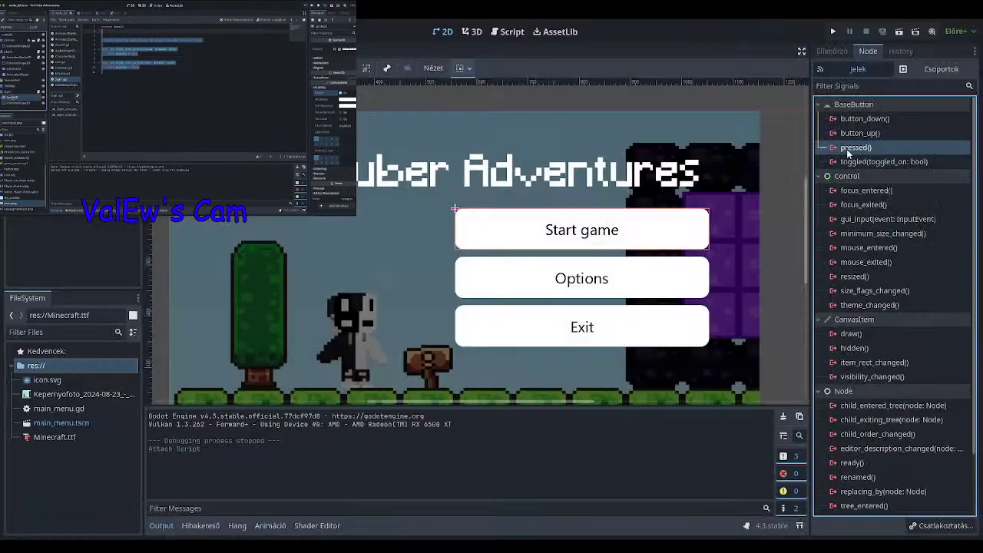
double_click(847, 149)
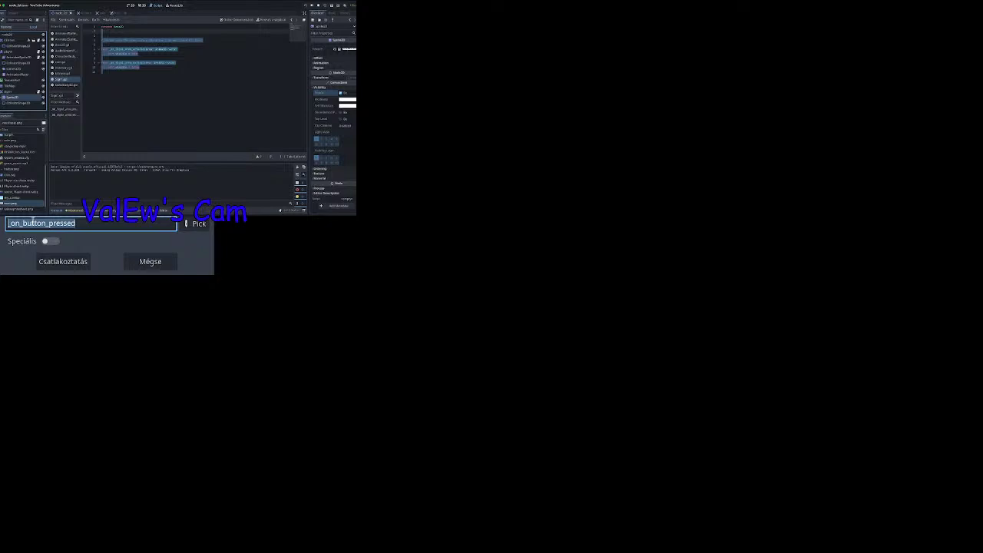
click(35, 222)
key(Delete)
key(Delete)
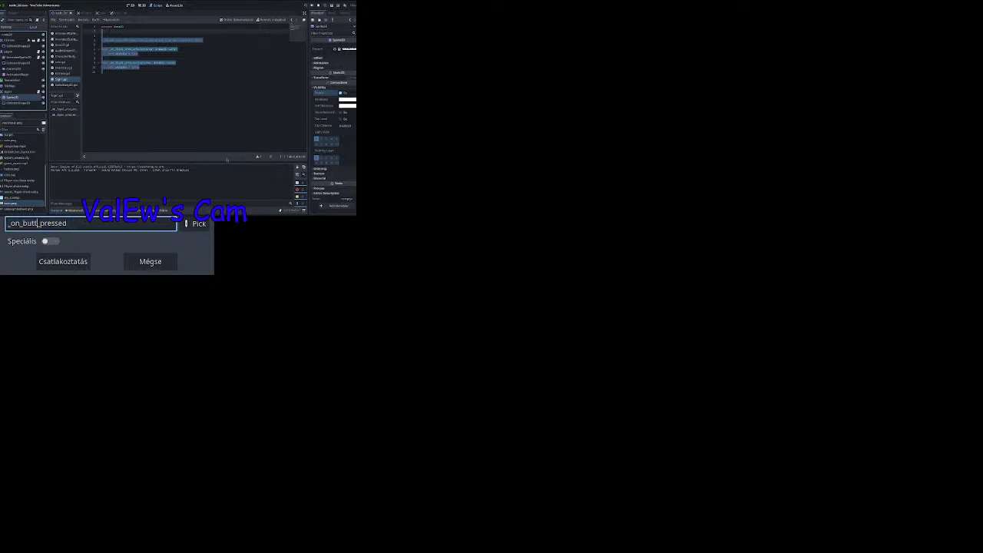
key(BackSpace)
key(BackSpace)
key(BackSpace)
key(BackSpace)
text(start)
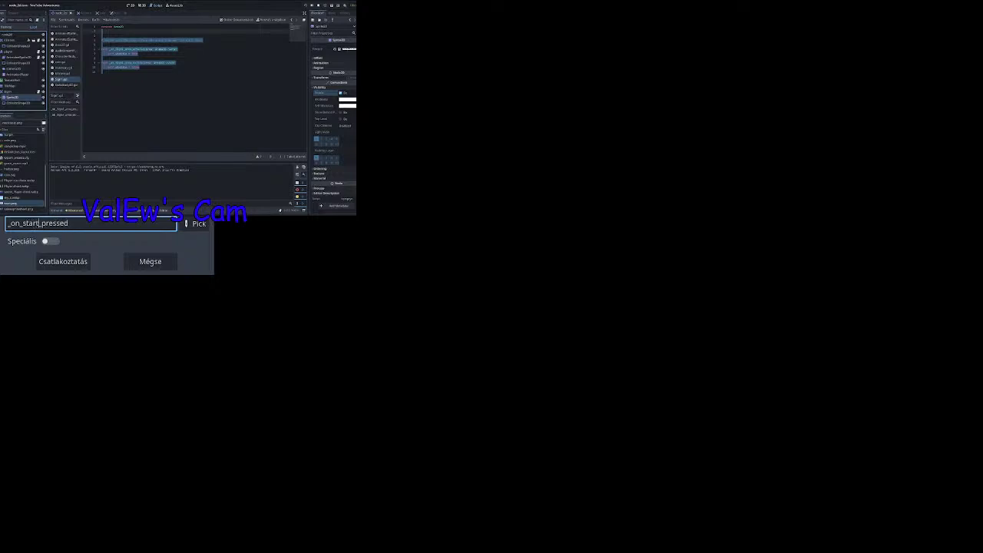
click(79, 268)
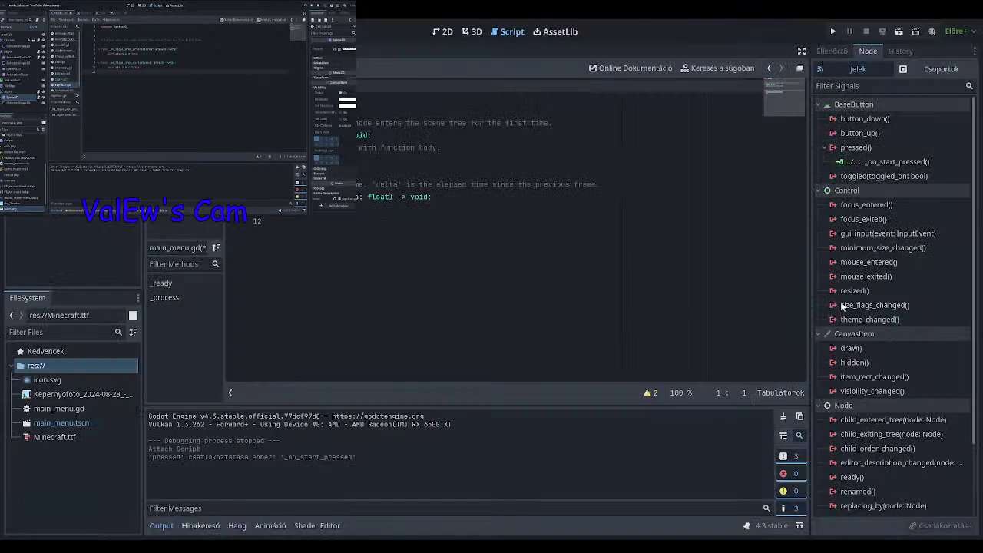
Open the _on_start_pressed connection in the script, return to the 2D view, and run and stop the project.
double_click(862, 163)
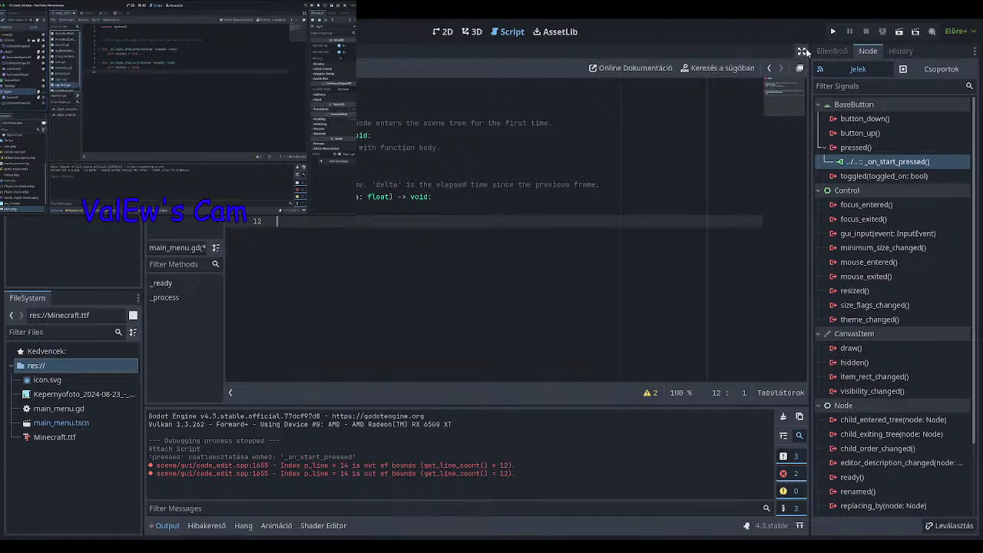
click(444, 33)
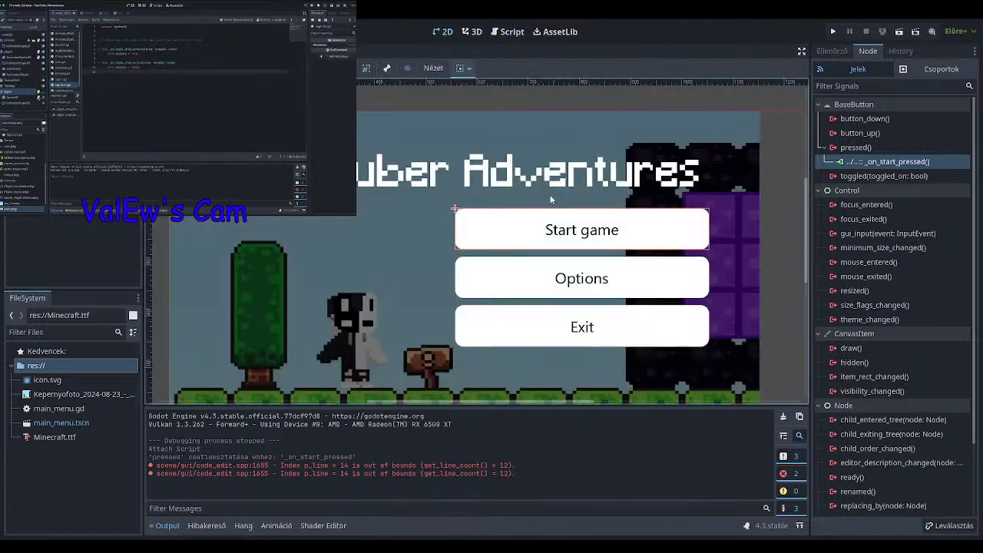
click(834, 32)
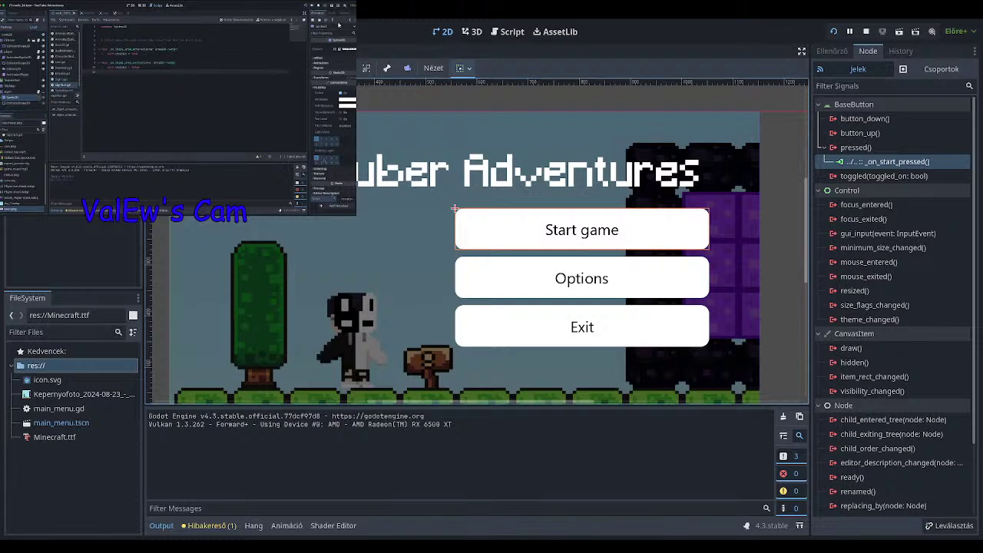
key(F8)
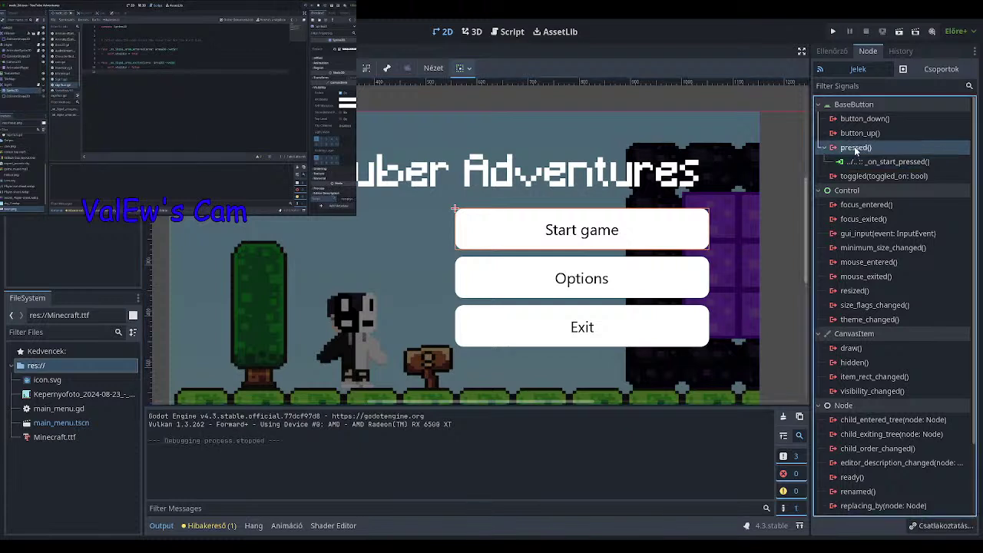
Connect the Start game button's pressed() signal again to _on_start_pressed to generate the handler in main_menu.gd.
double_click(856, 147)
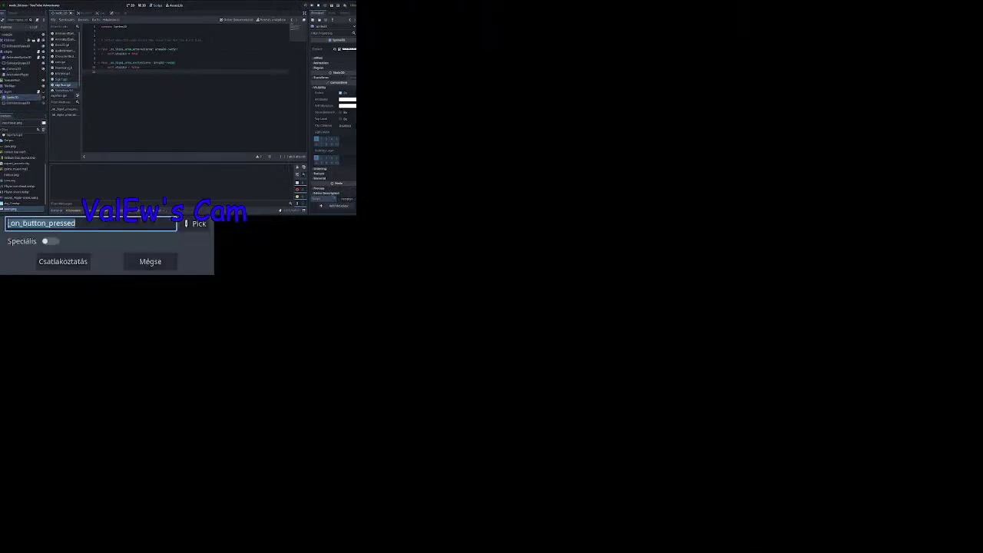
click(46, 224)
key(BackSpace)
key(BackSpace)
key(BackSpace)
key(BackSpace)
key(BackSpace)
key(BackSpace)
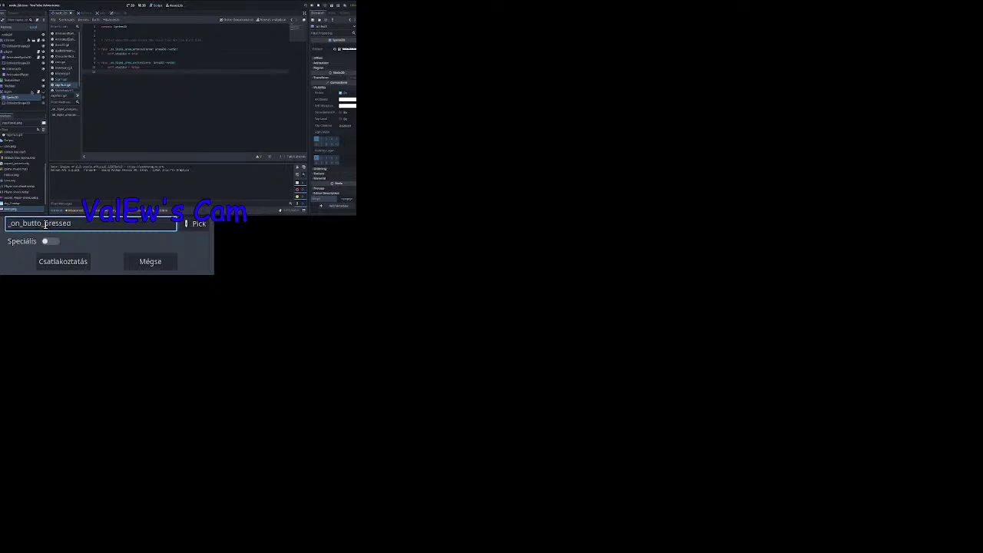
text(start)
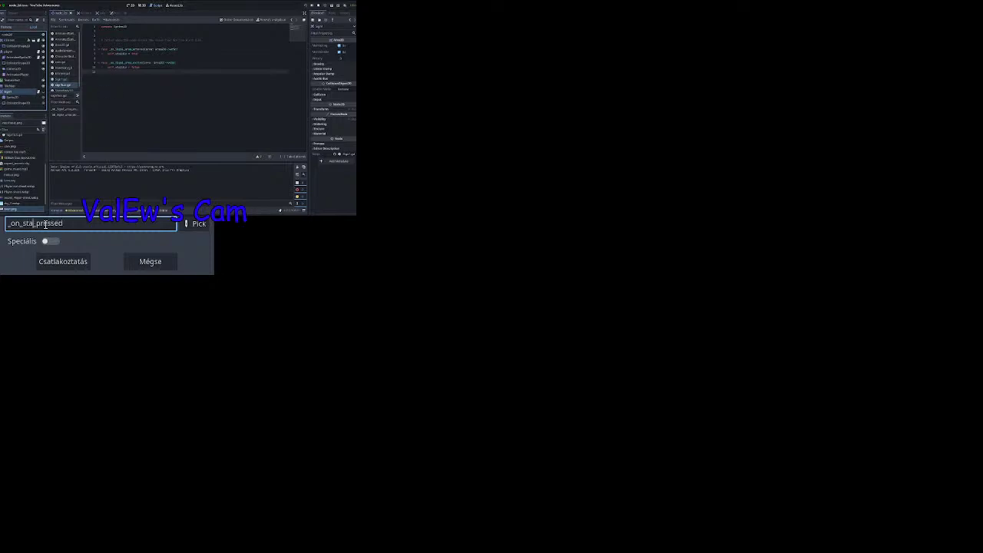
click(57, 262)
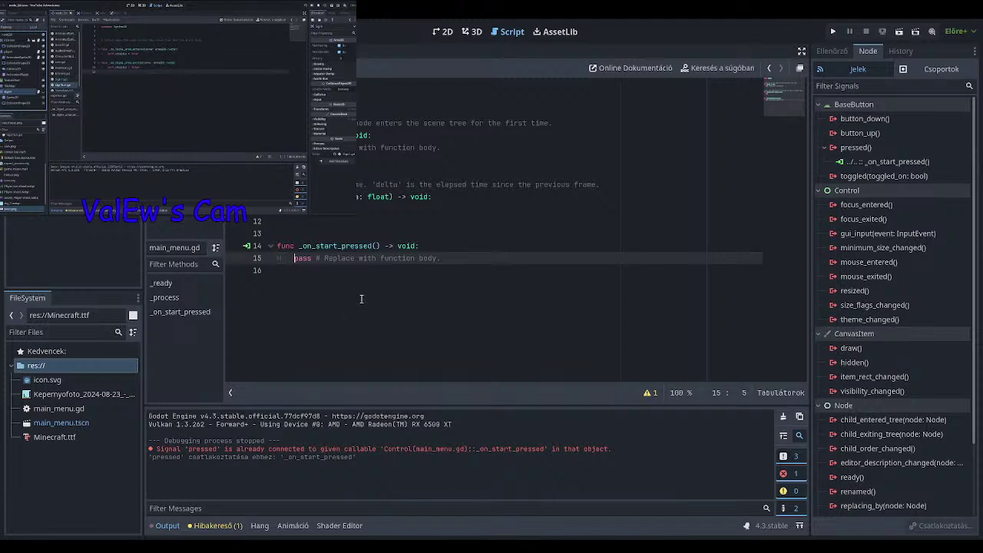
Connect the Options button's pressed() signal to a new _on_settings_pressed method in main_menu.gd.
click(444, 32)
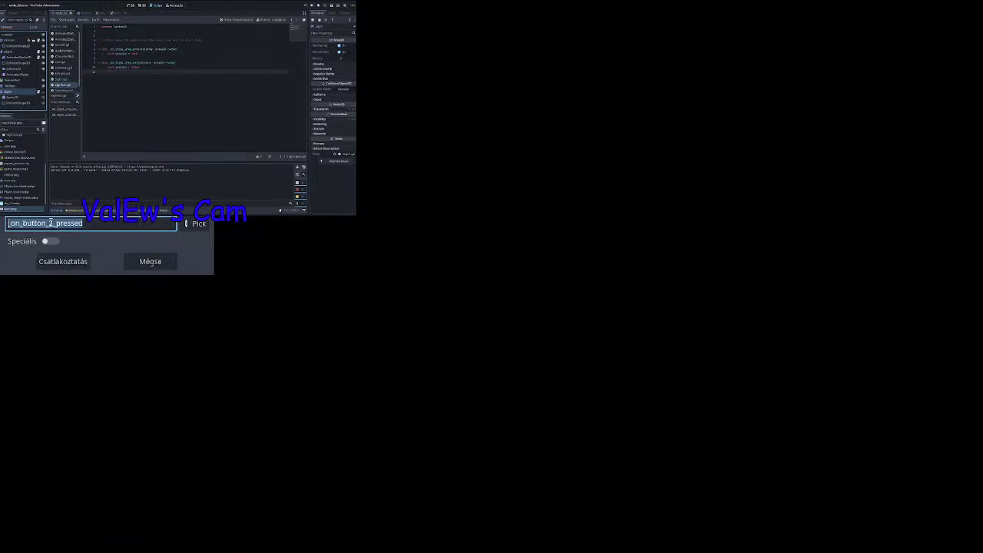
click(52, 223)
key(BackSpace)
key(BackSpace)
key(BackSpace)
key(BackSpace)
key(BackSpace)
key(BackSpace)
key(BackSpace)
key(BackSpace)
key(BackSpace)
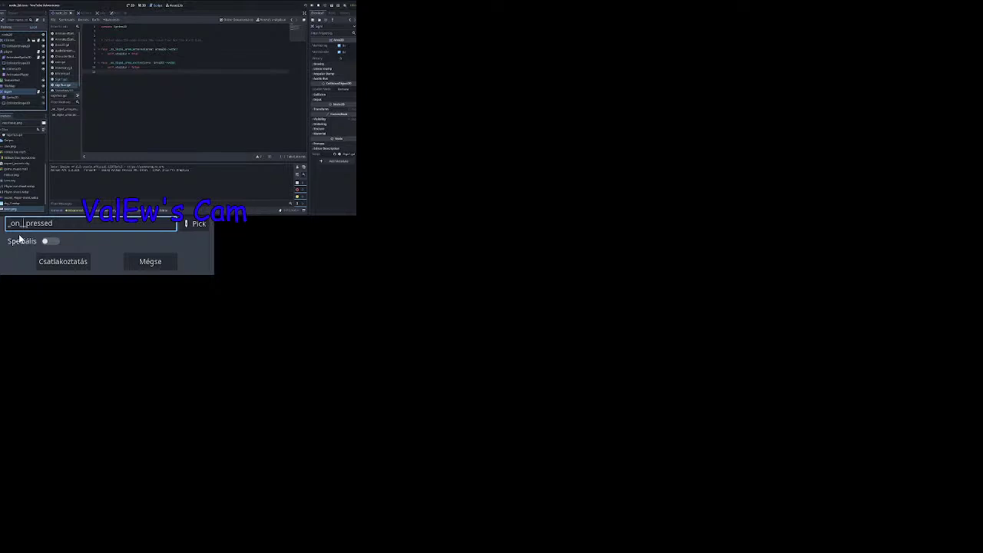
text(settings)
click(78, 257)
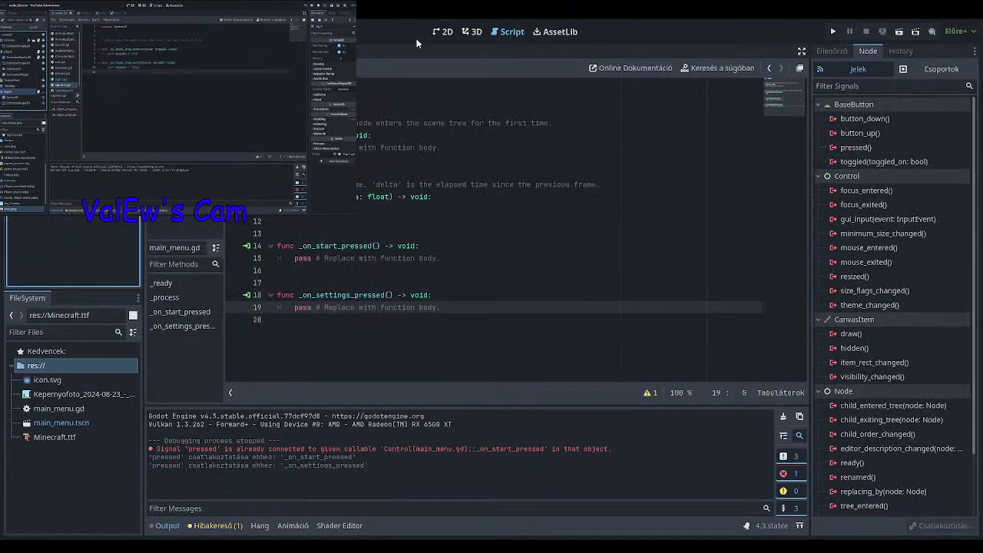
Connect the Exit button's pressed() signal to a new _on_exit_pressed method in main_menu.gd.
click(435, 33)
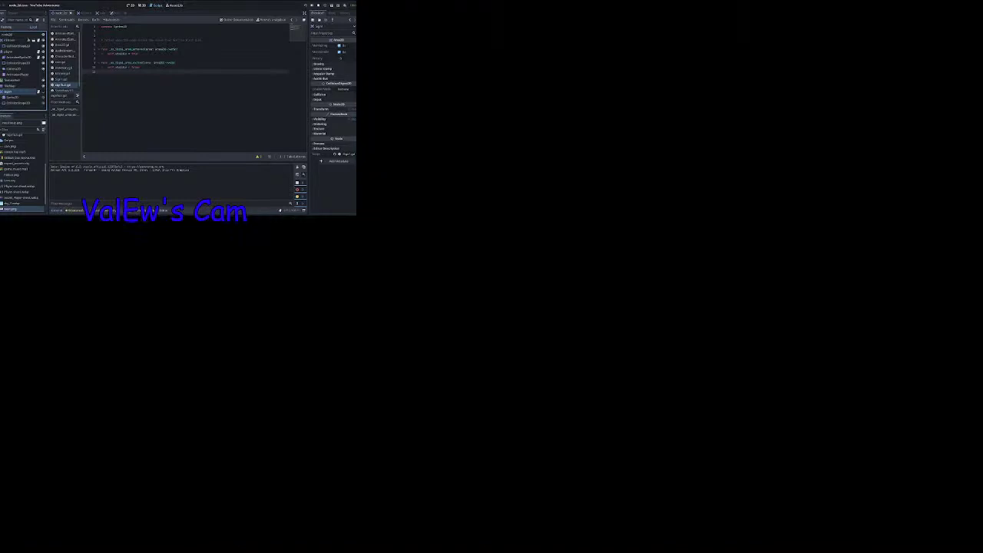
click(877, 149)
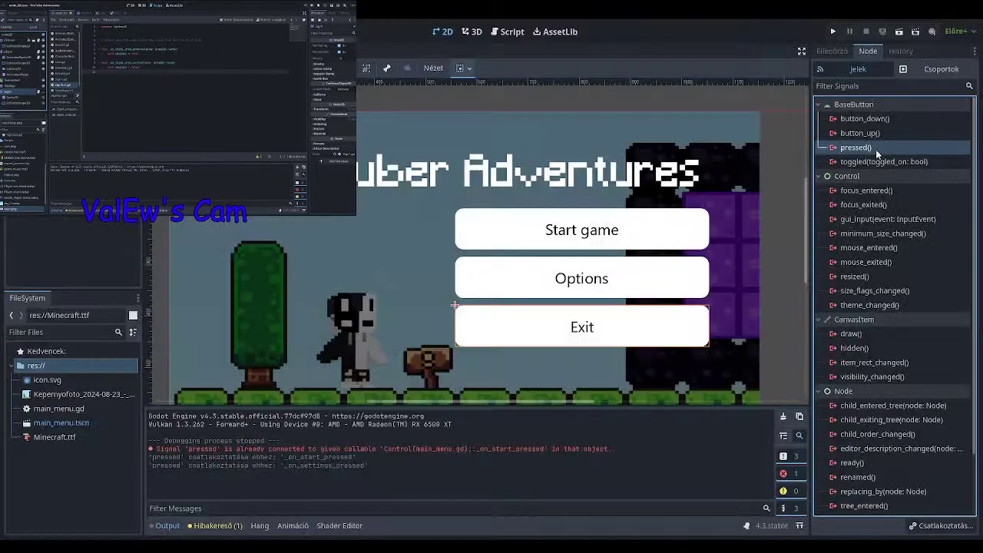
double_click(868, 147)
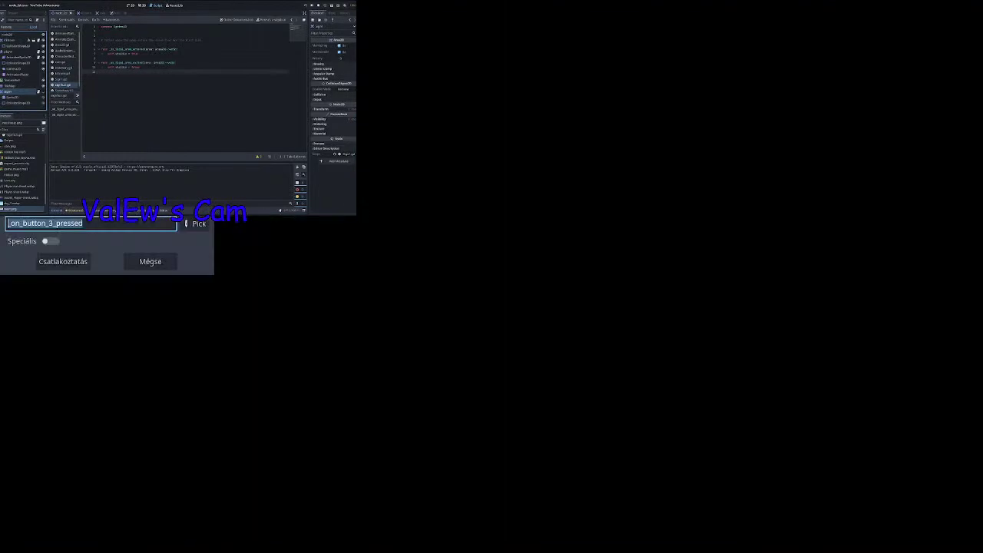
click(57, 223)
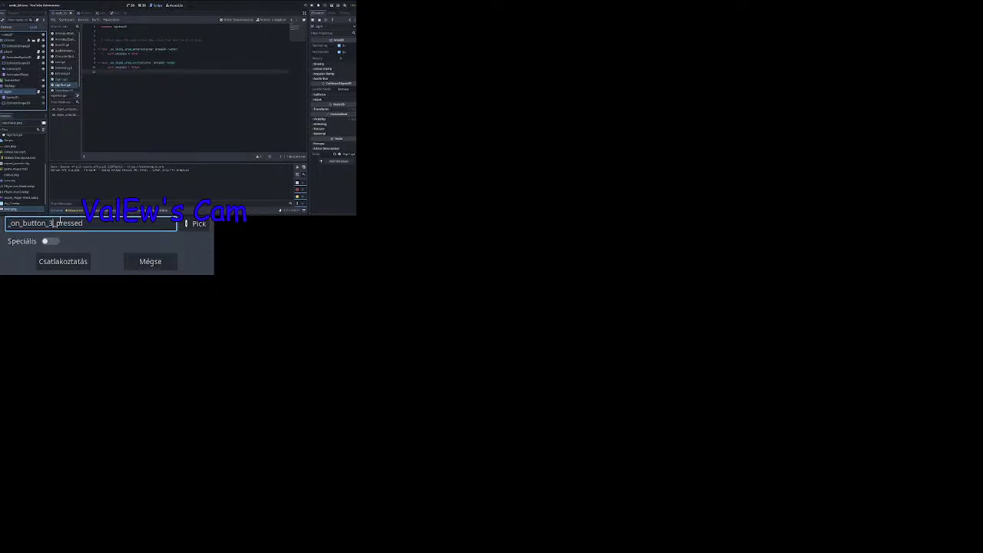
key(BackSpace)
key(BackSpace)
key(BackSpace)
key(BackSpace)
key(BackSpace)
key(BackSpace)
key(BackSpace)
key(BackSpace)
key(BackSpace)
key(ctrl+a)
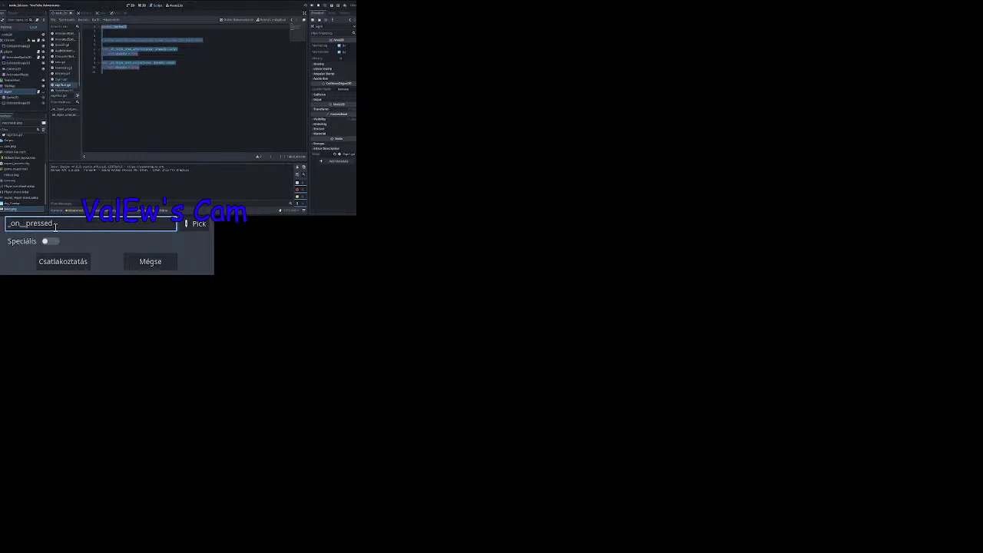
click(23, 224)
text(exit)
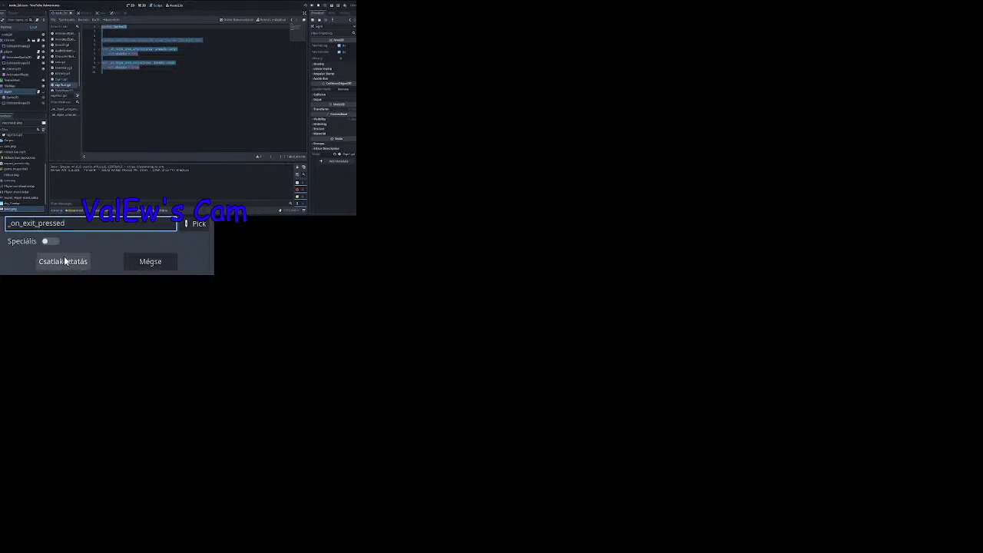
click(63, 261)
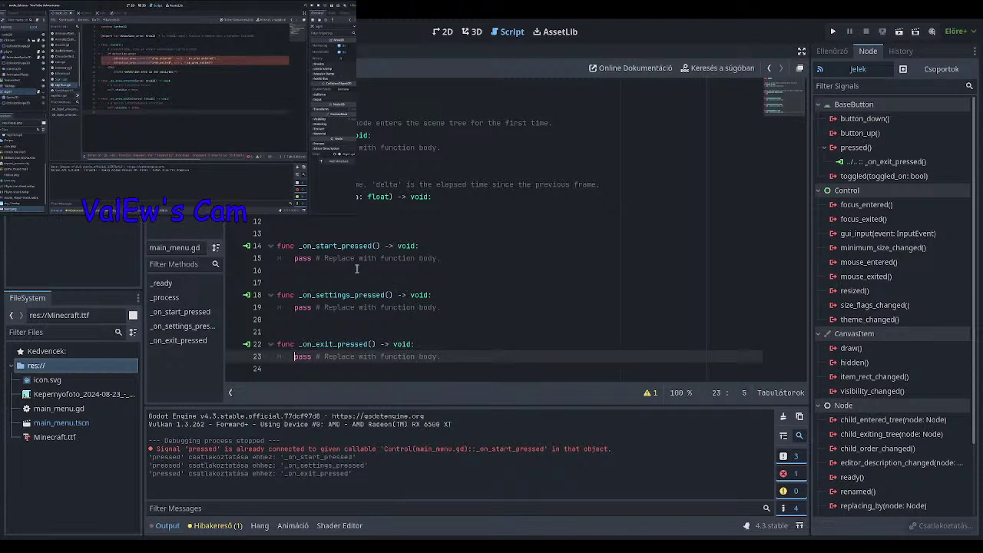
Replace the placeholder body of _on_start_pressed with print("Start pressed").
drag(355, 258, 296, 263)
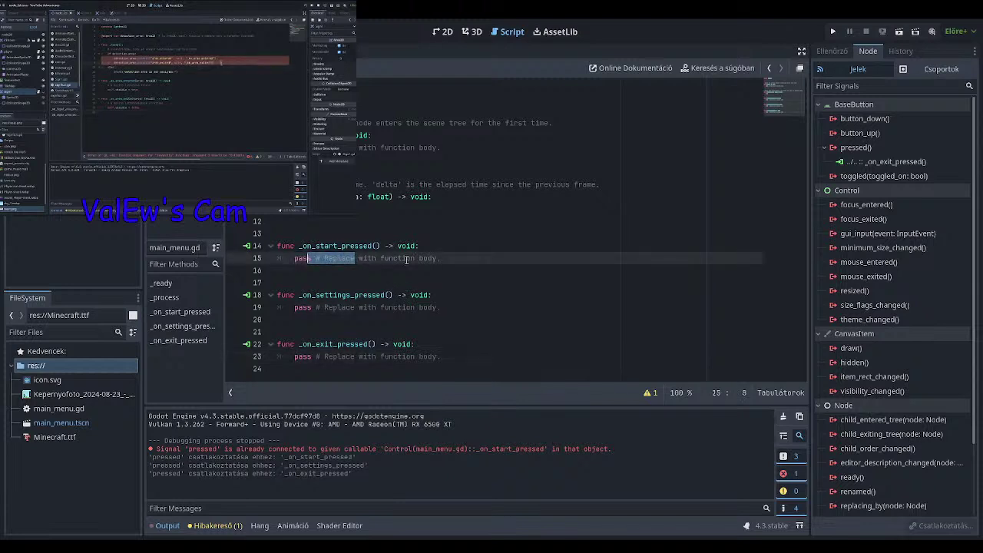
drag(441, 259, 289, 262)
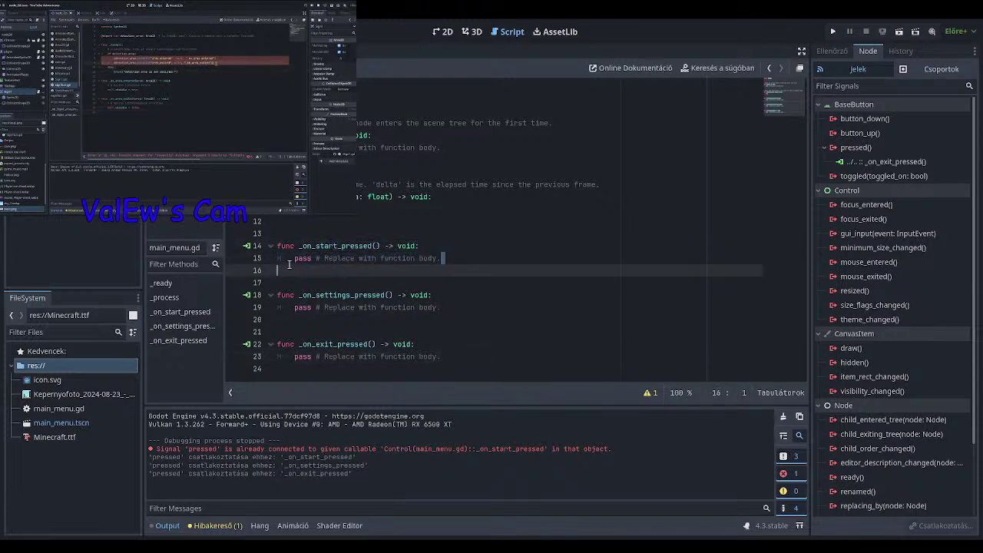
key(BackSpace)
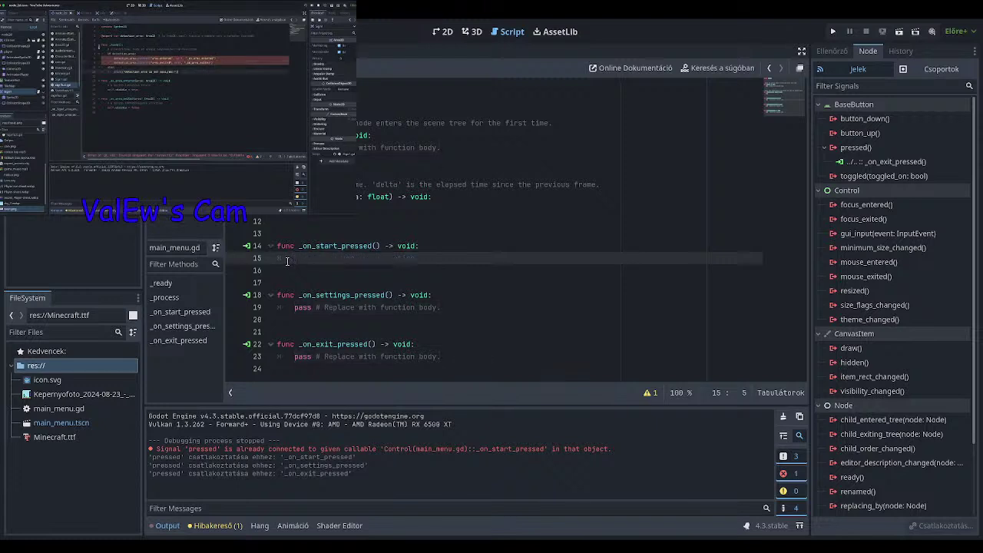
text(print)
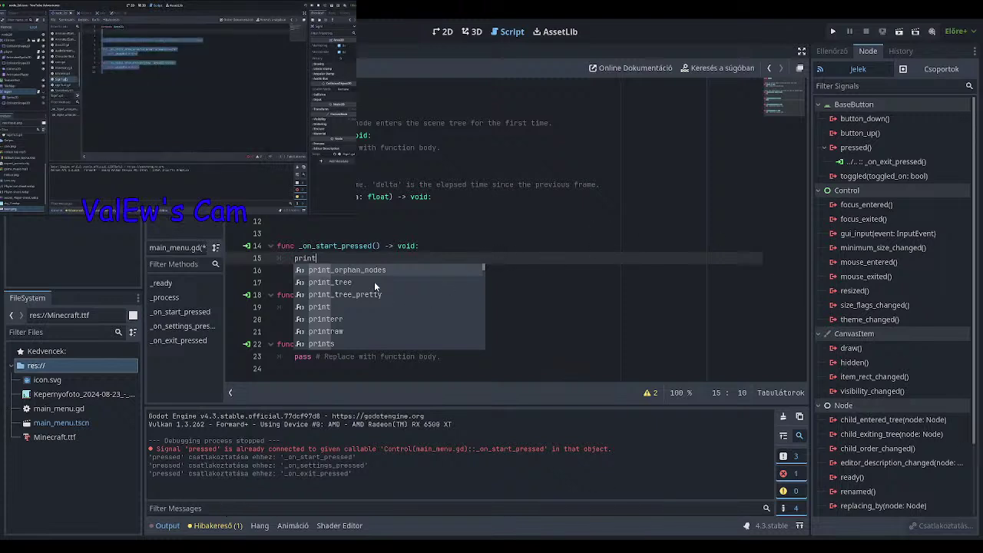
text(()
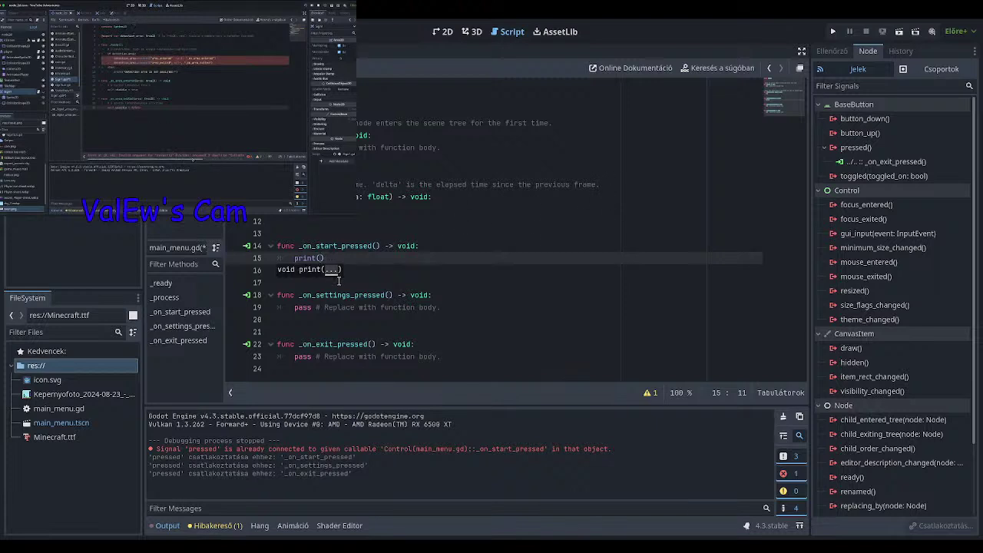
text(s)
key(BackSpace)
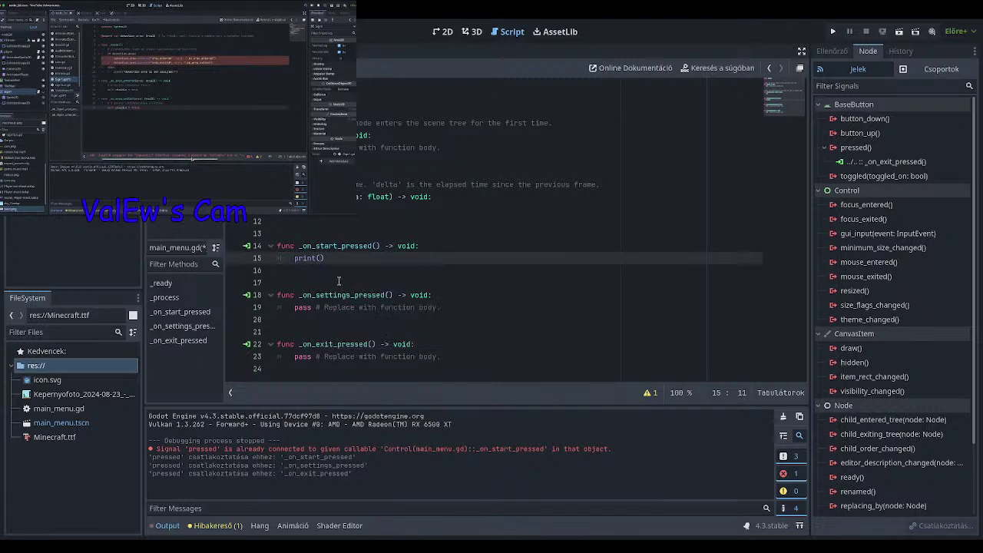
text(")
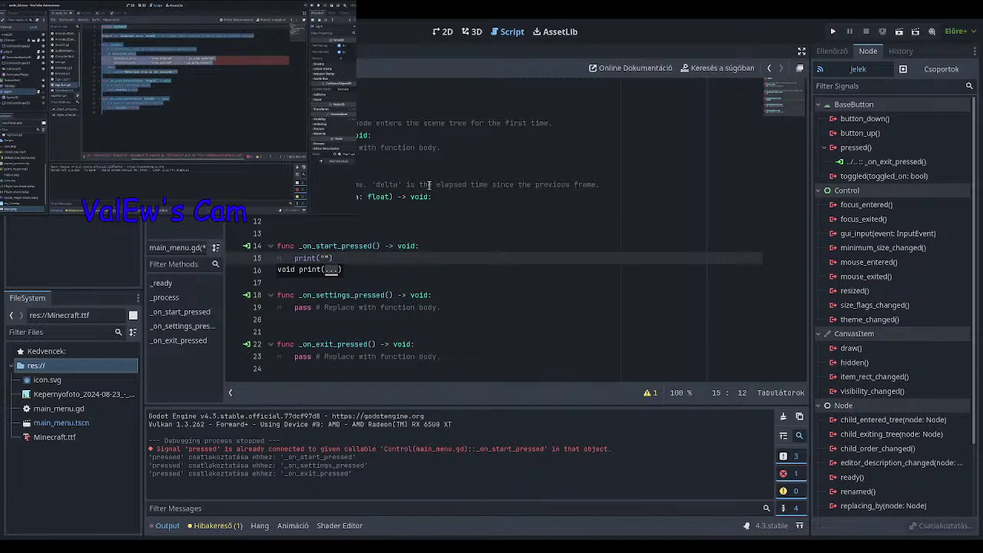
text(Sta)
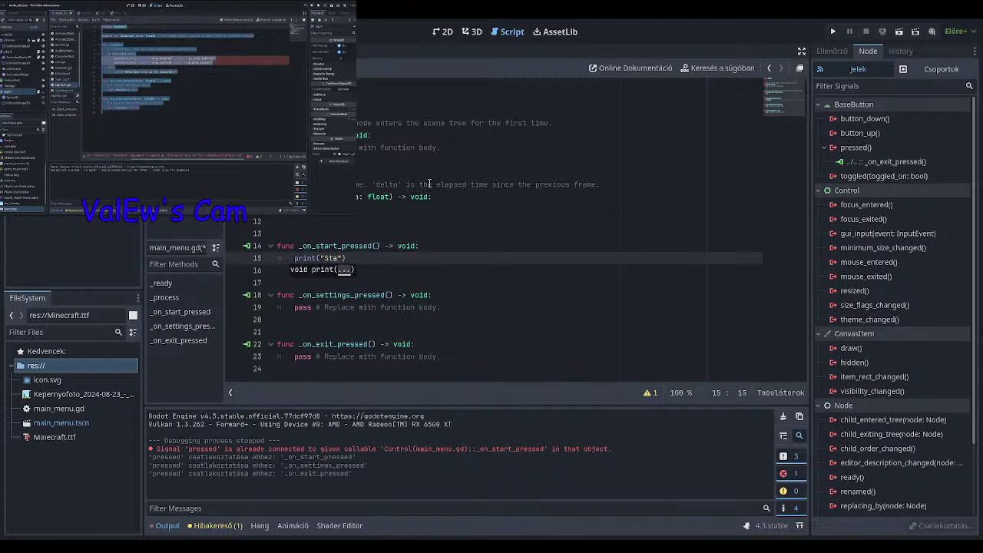
text(rt pr)
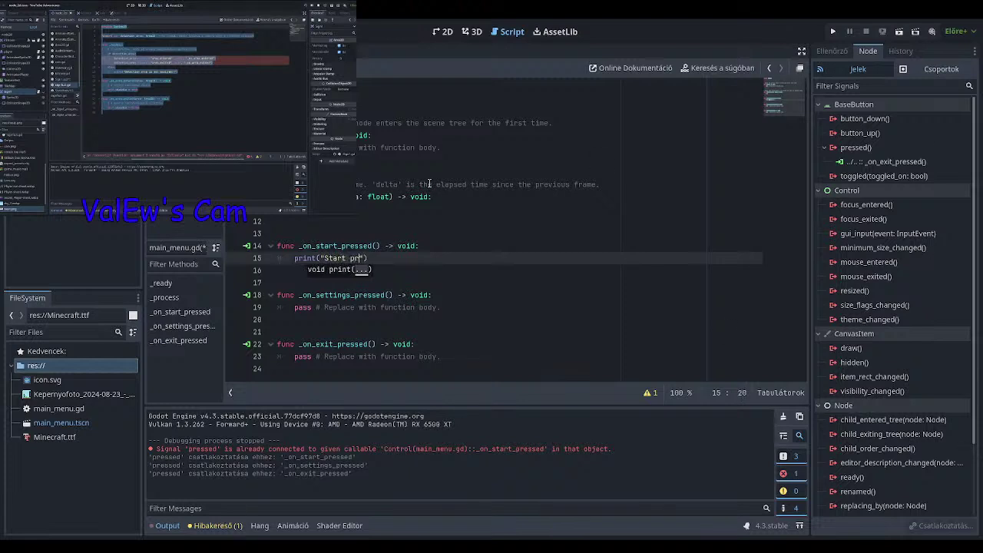
text(esse)
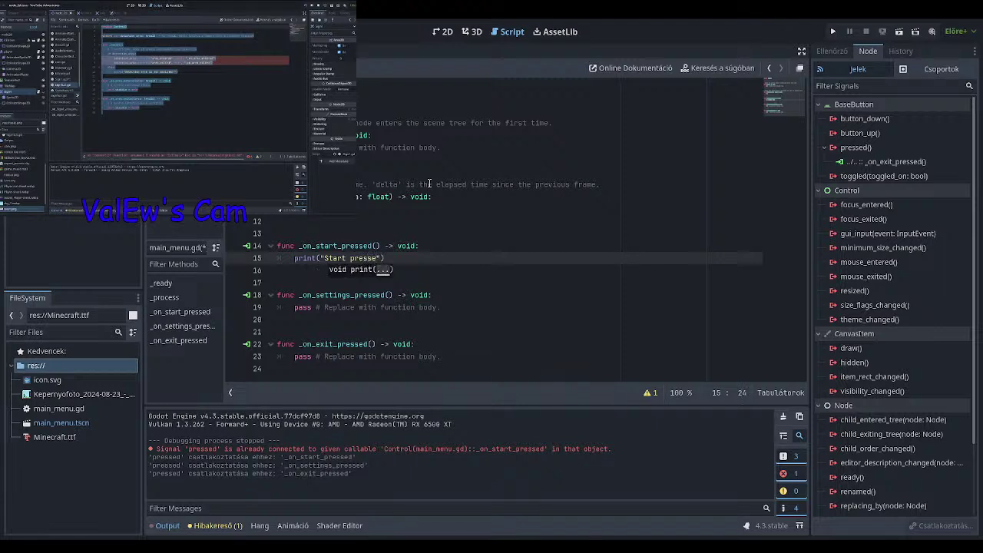
text(d)
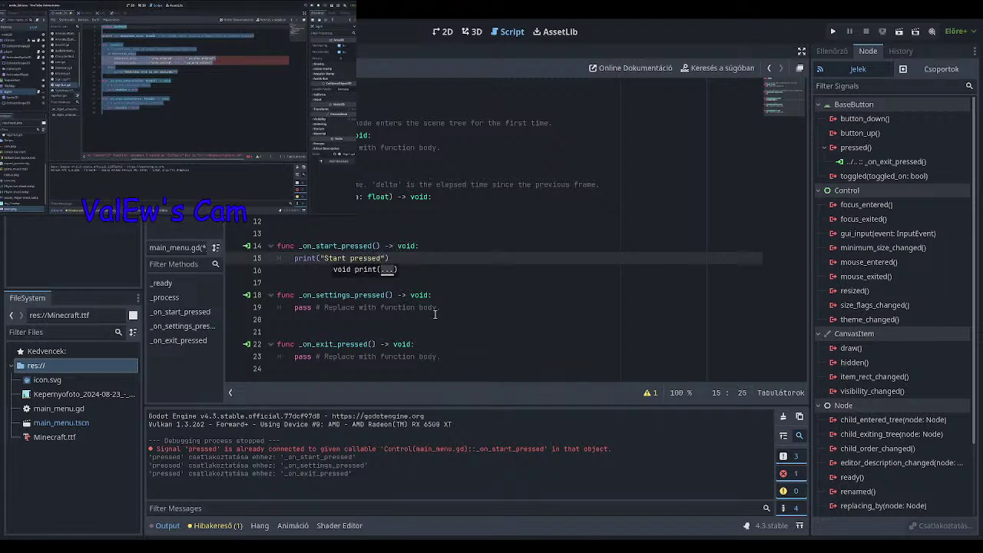
Replace the placeholder body of _on_settings_pressed with print("Settings pressed").
mouse_move(444, 310)
mouse_down()
mouse_move(276, 322)
mouse_move(316, 309)
mouse_move(295, 308)
mouse_up()
key(BackSpace)
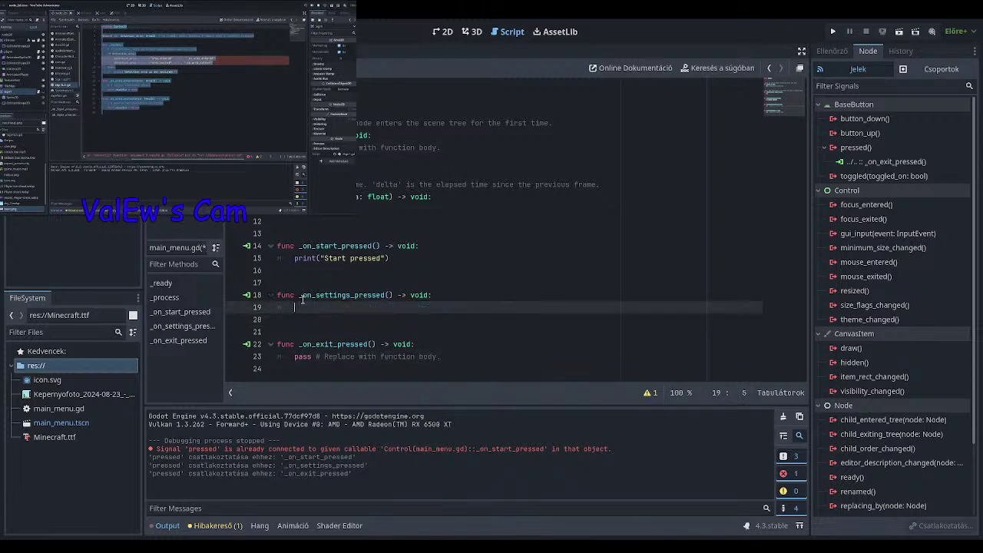
text(p)
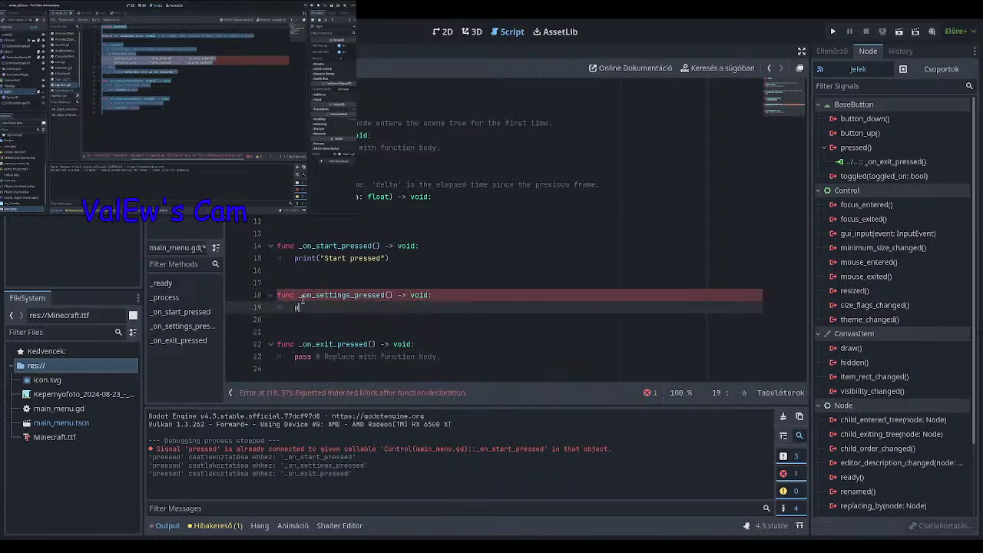
text(rint )
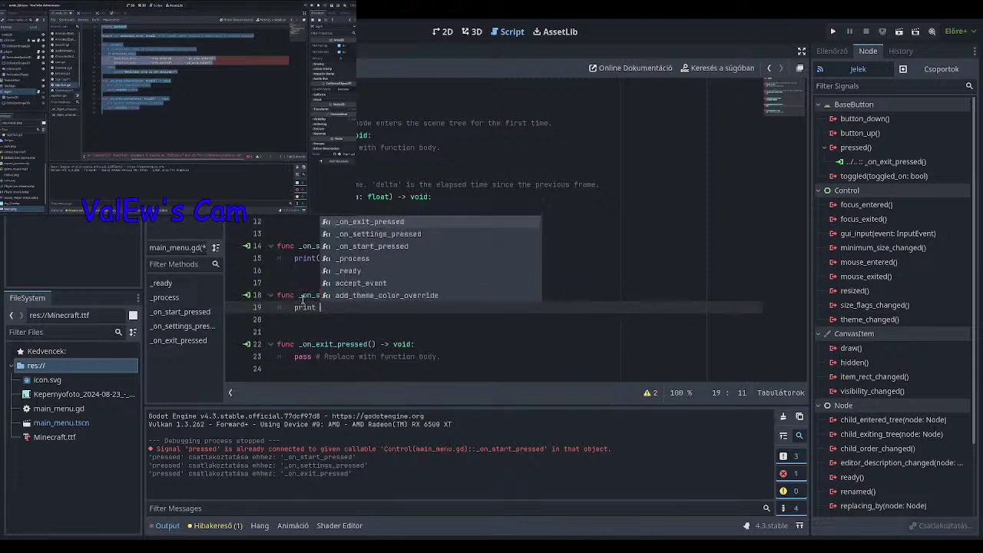
text(()
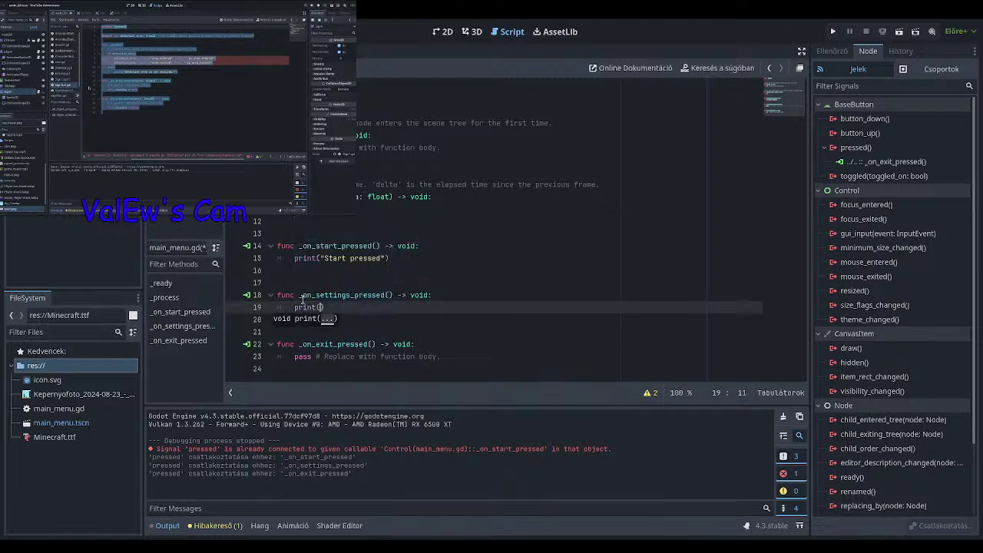
text(")
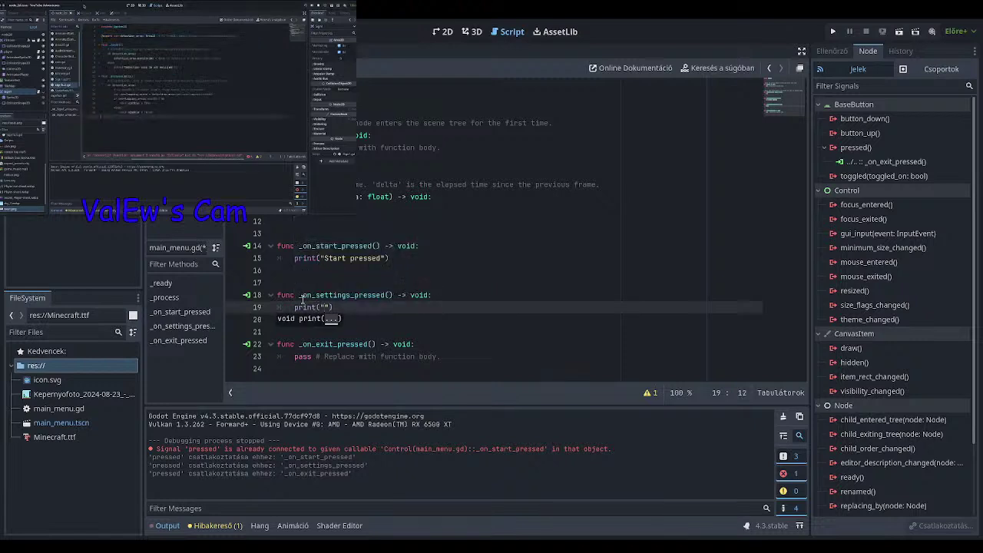
text(S)
text(ettin)
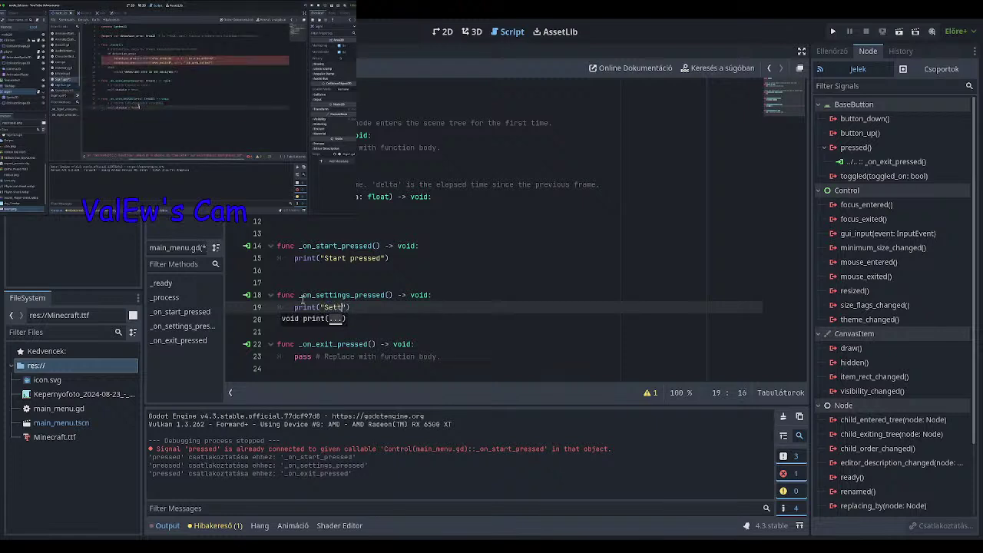
text(gs )
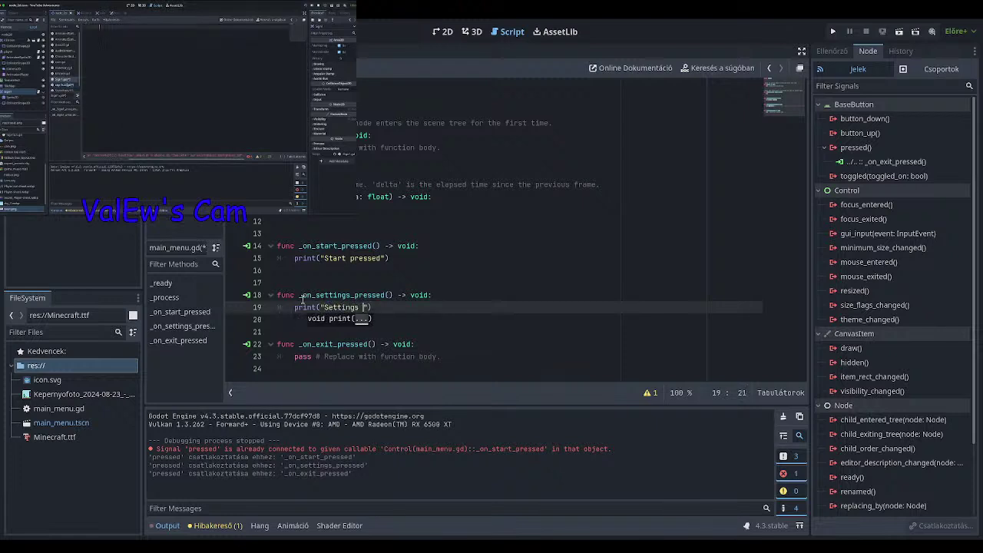
text(presse)
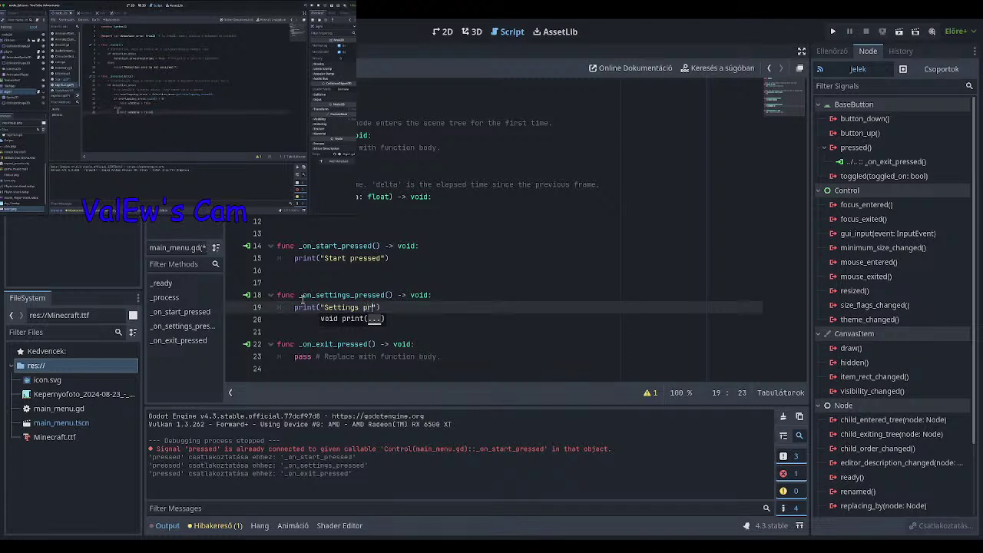
text(d)
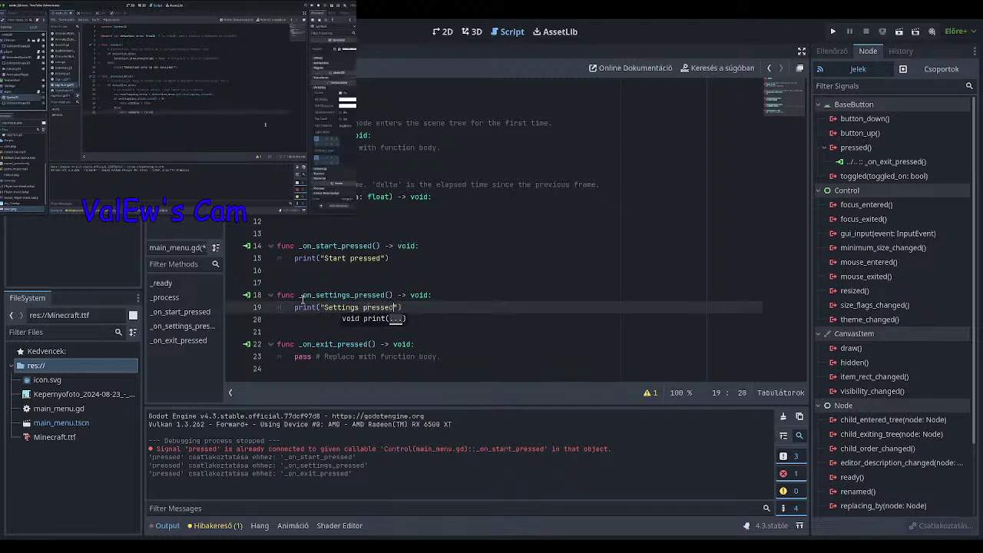
Replace the placeholder body of _on_exit_pressed with print("Exit pressed").
drag(436, 357, 400, 357)
drag(465, 355, 293, 352)
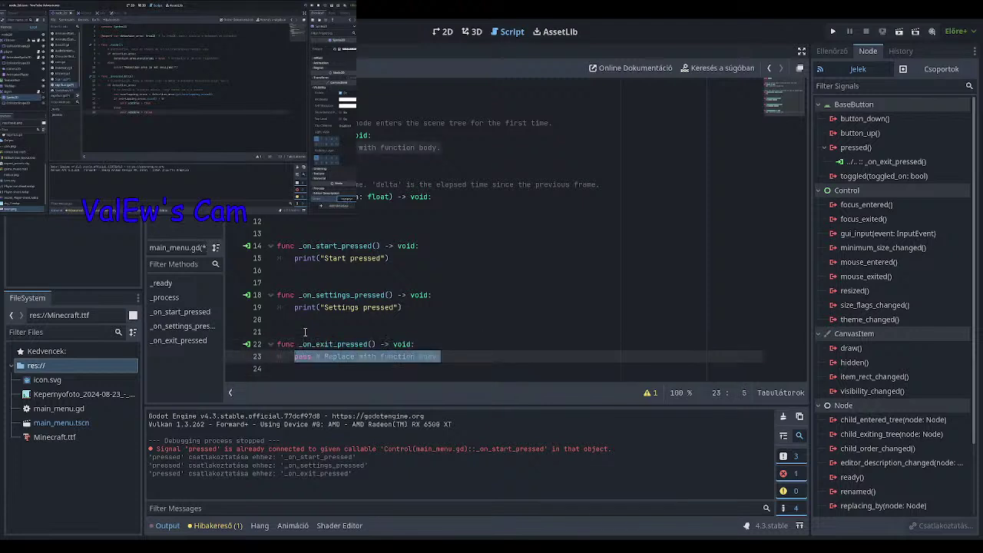
key(BackSpace)
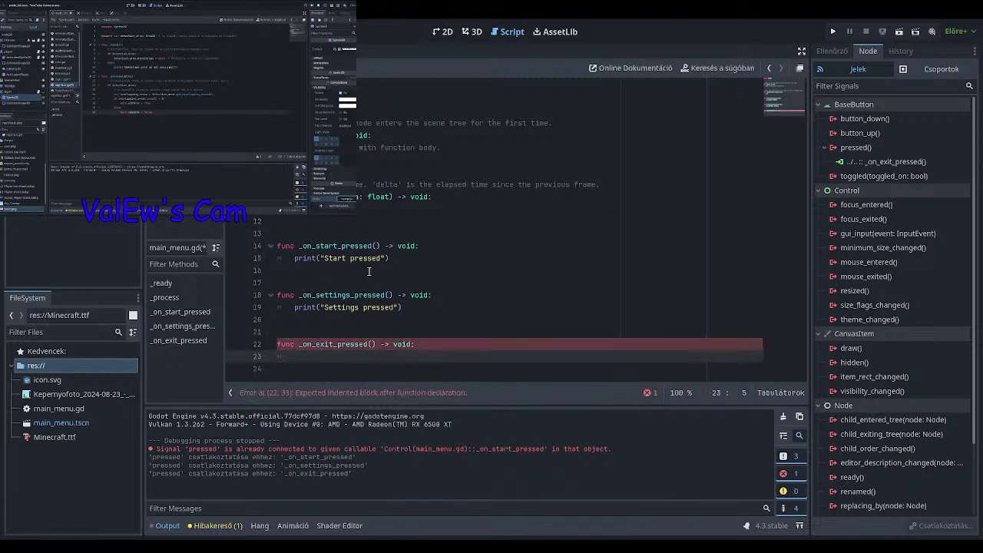
text(print)
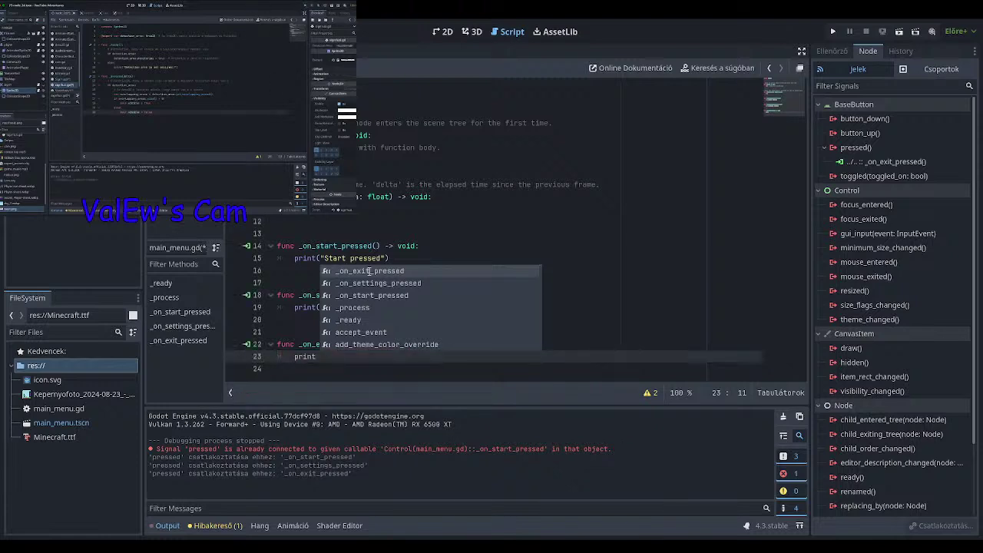
key(BackSpace)
text(()
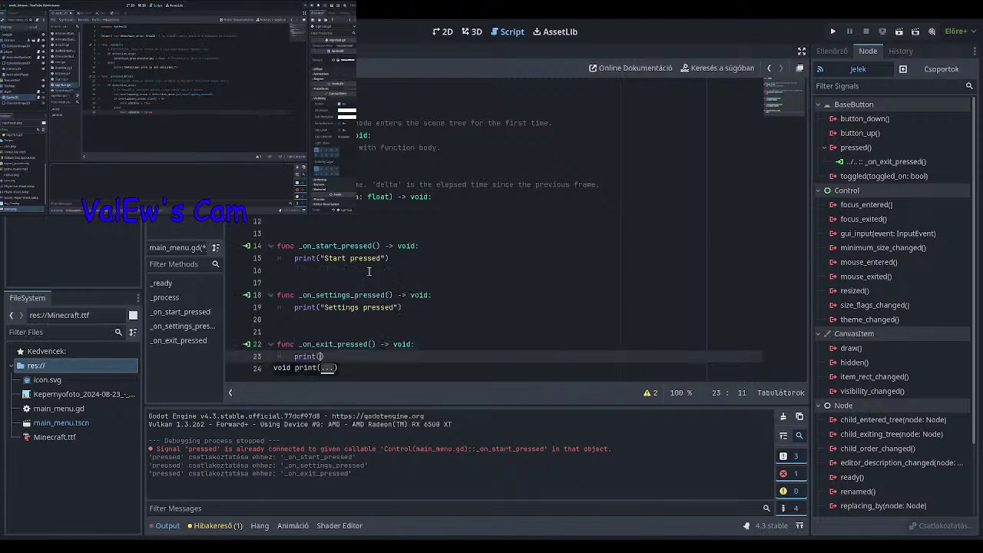
text(")
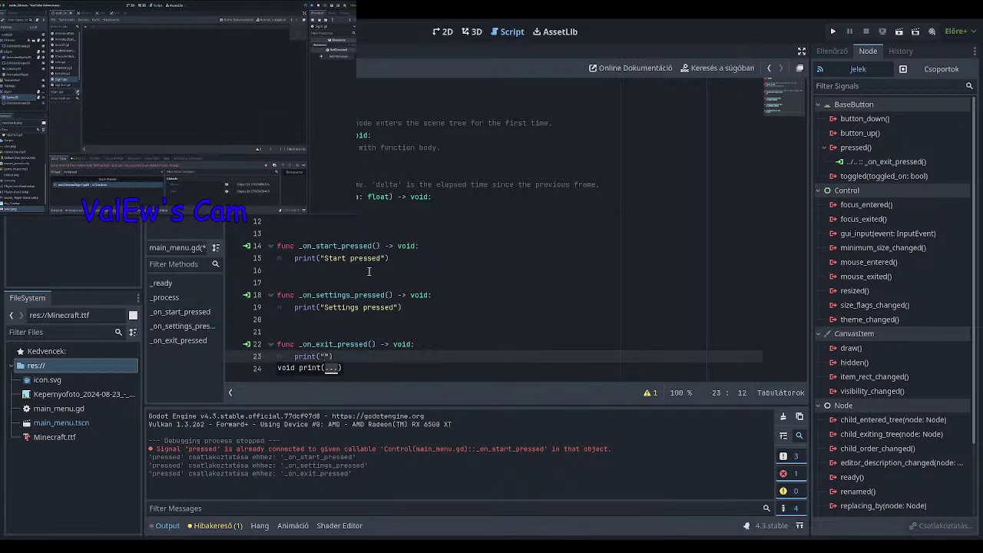
text(ex)
key(BackSpace)
key(BackSpace)
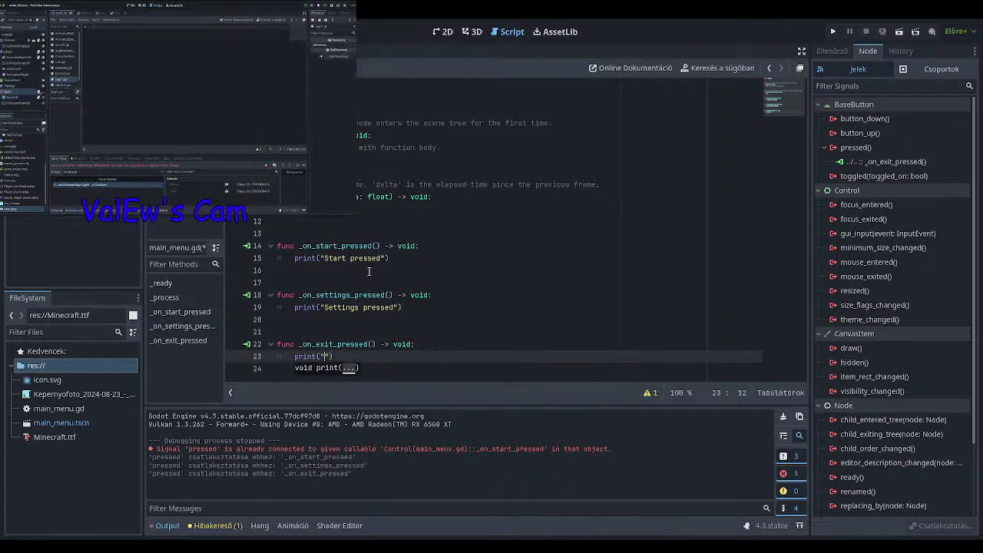
text(Exit )
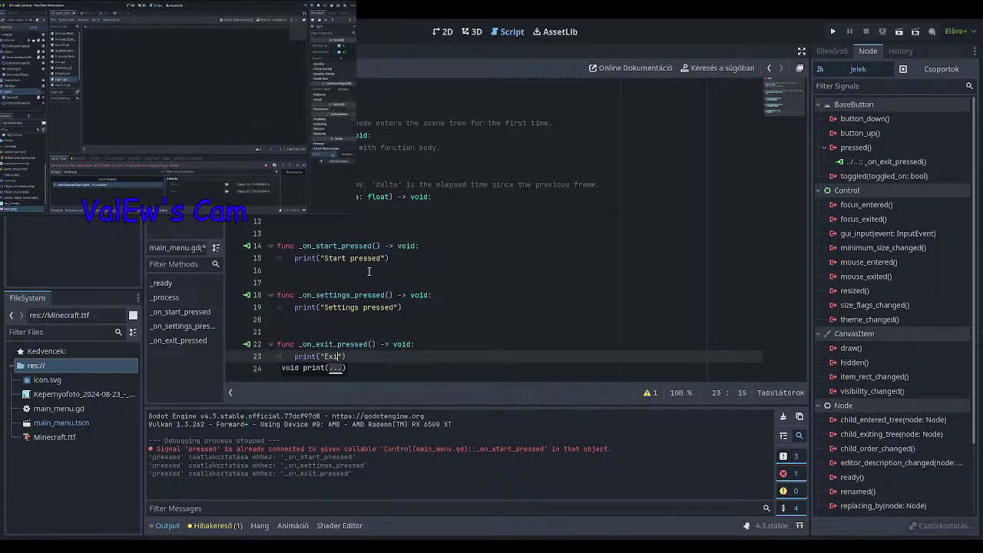
text(Pre)
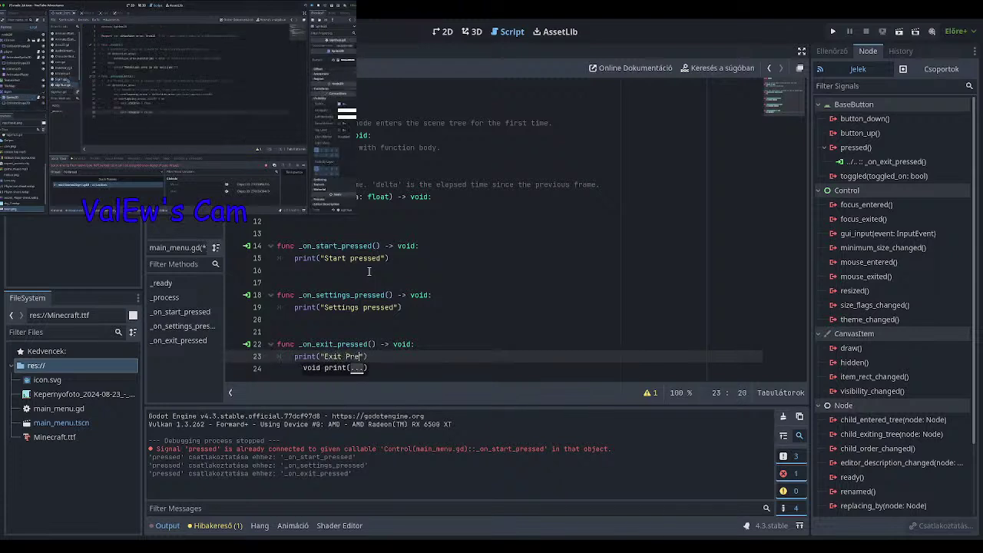
key(BackSpace)
key(BackSpace)
text(pre)
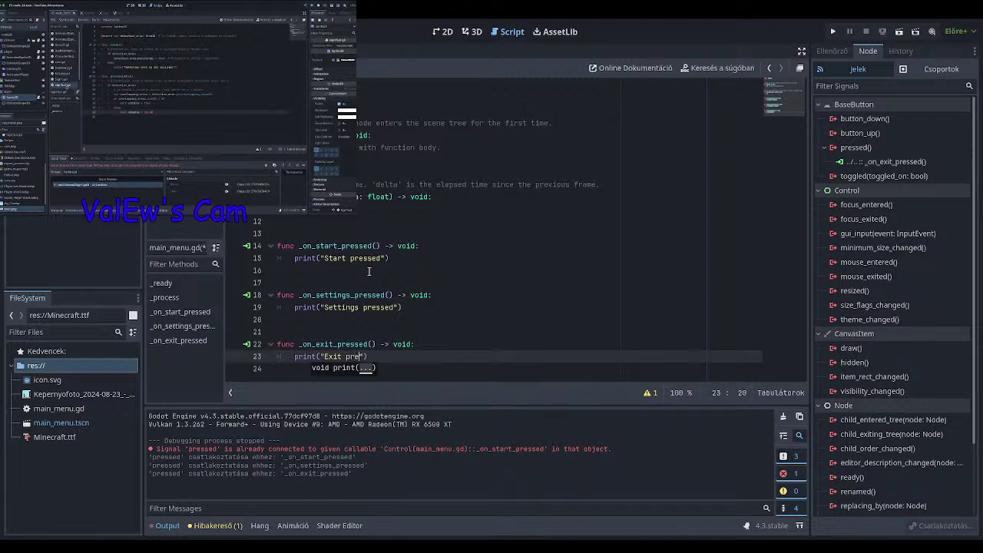
text(ssed)
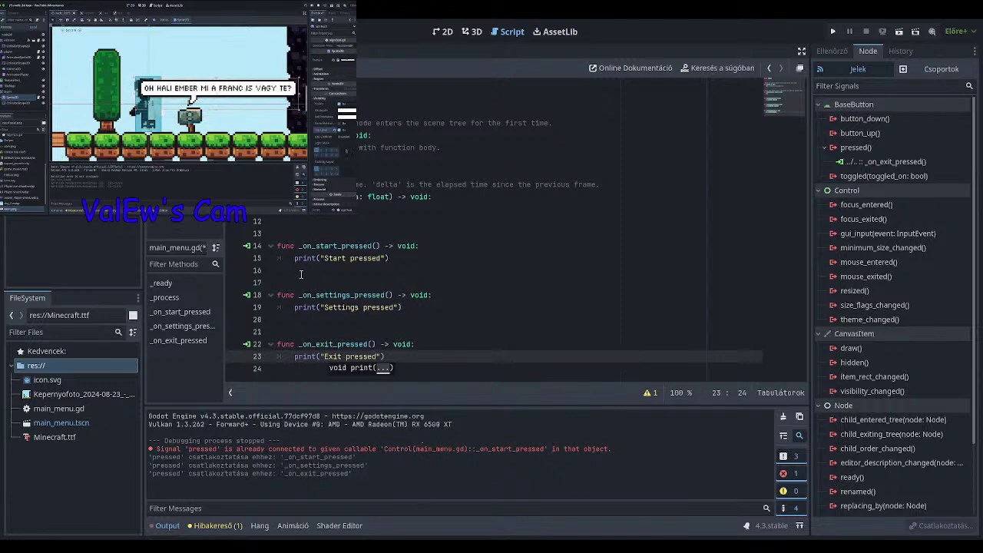
click(215, 527)
click(157, 529)
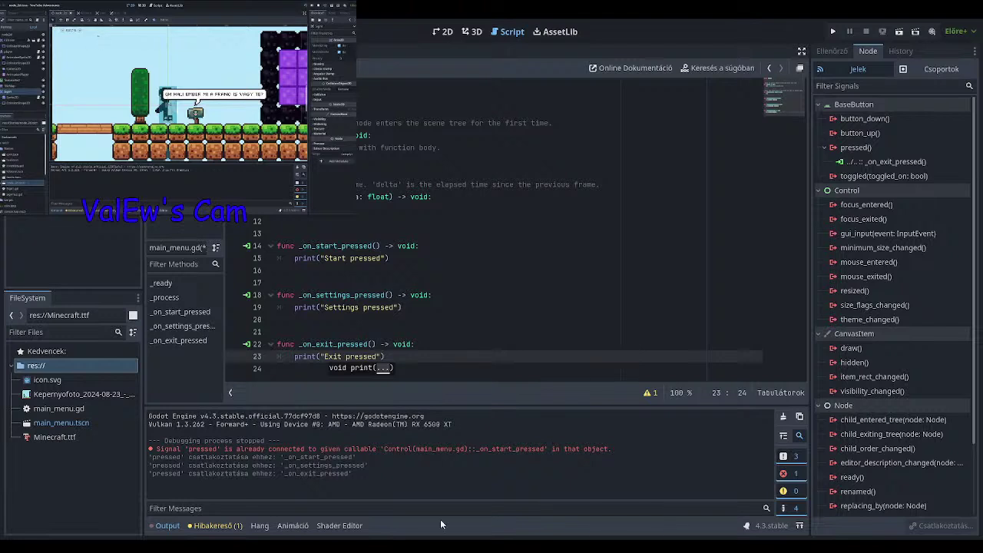
Replace the print call in _on_exit_pressed with get_tree().
drag(386, 355, 294, 356)
key(BackSpace)
text(g)
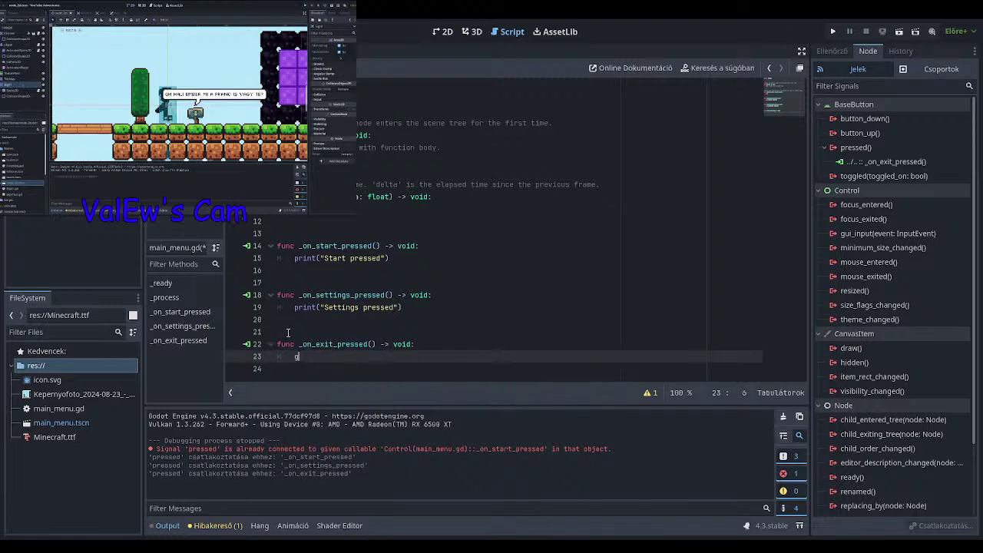
text(et_tree)
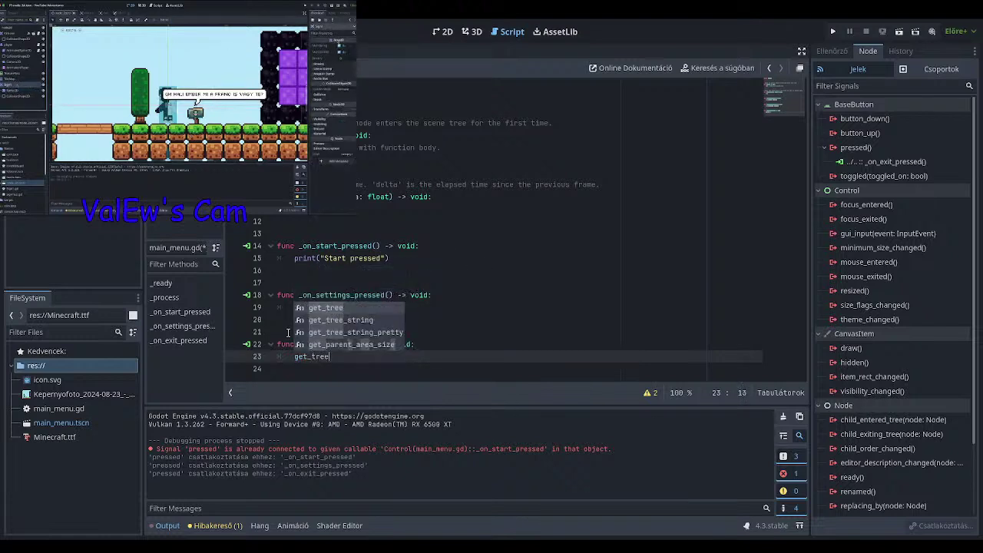
key(Return)
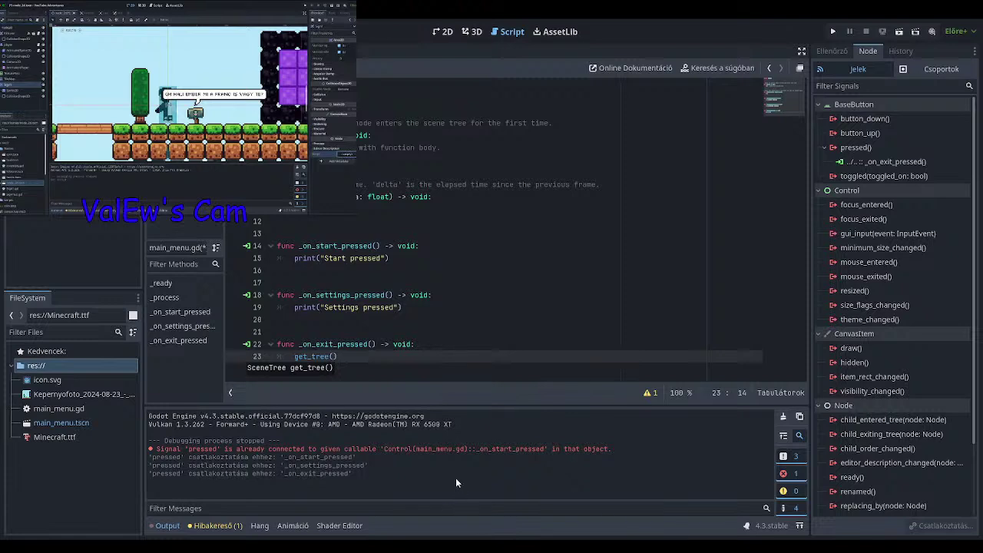
key(BackSpace)
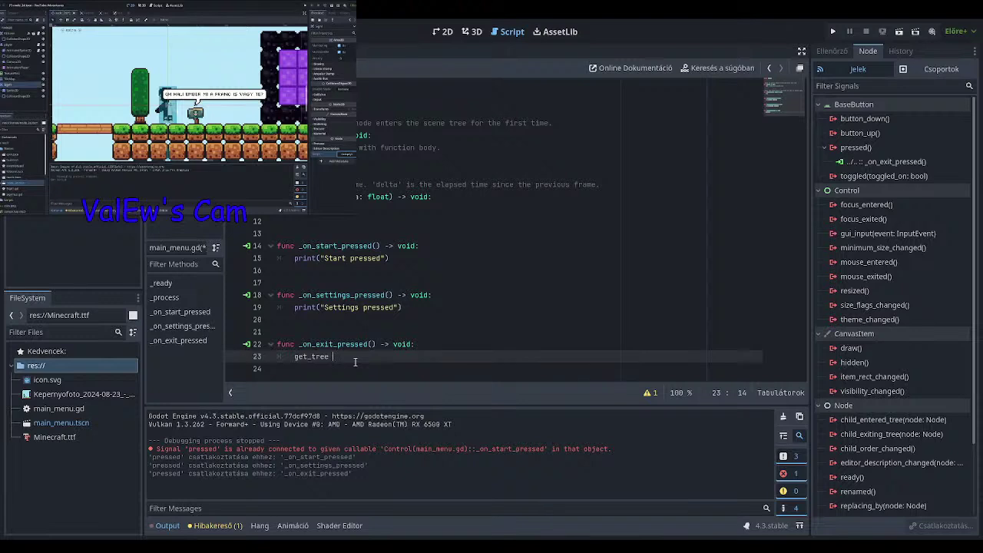
key(BackSpace)
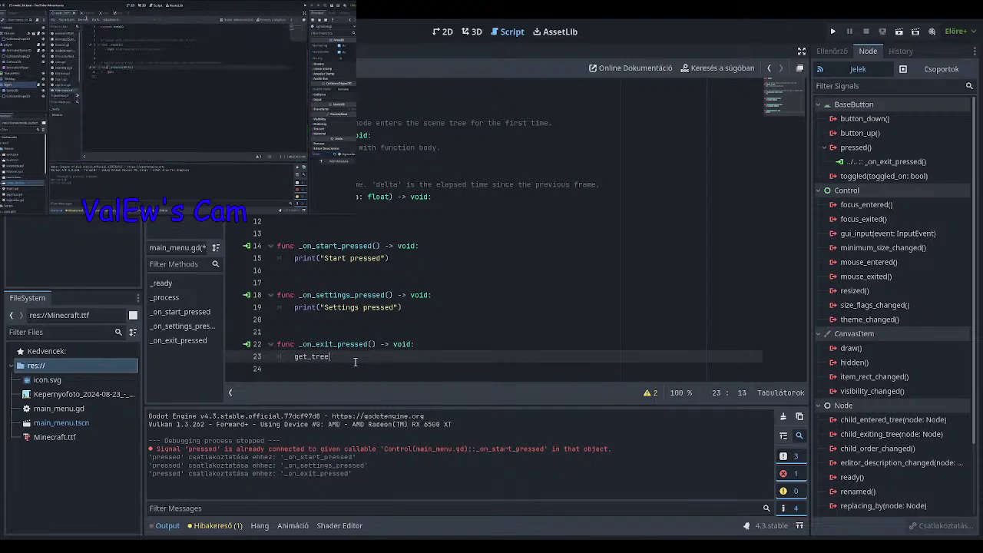
key(ctrl+space)
key(Return)
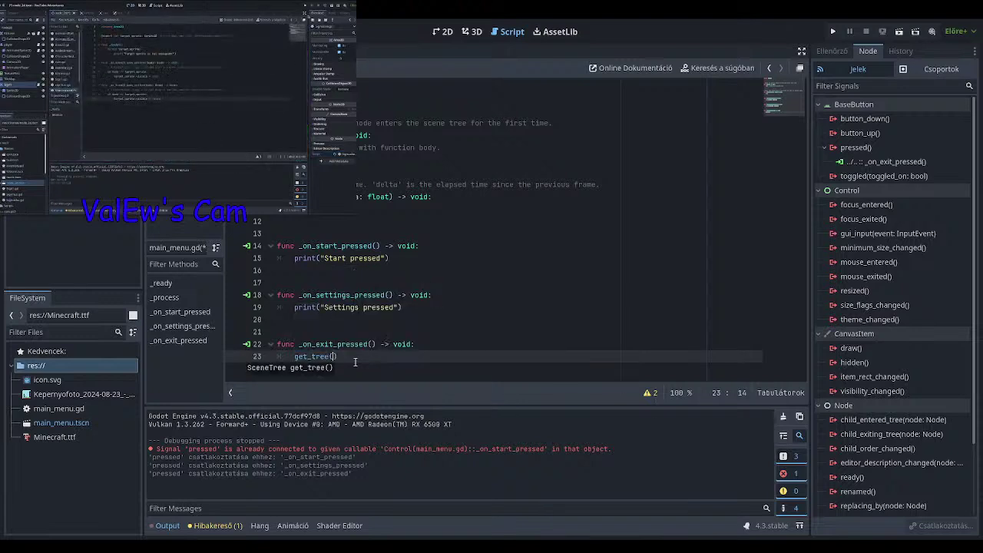
key(Right)
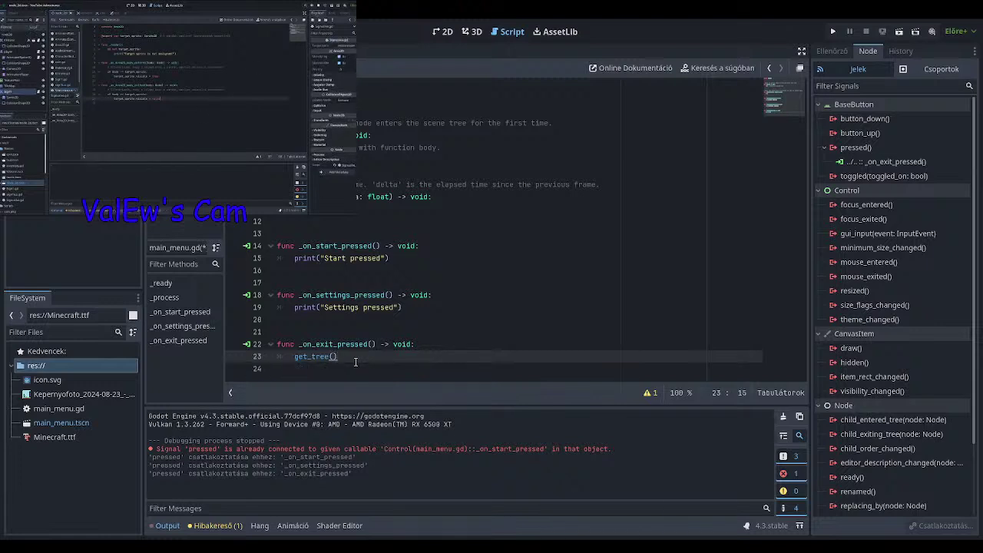
Append .quit() to the get_tree() call in _on_exit_pressed.
text(.q)
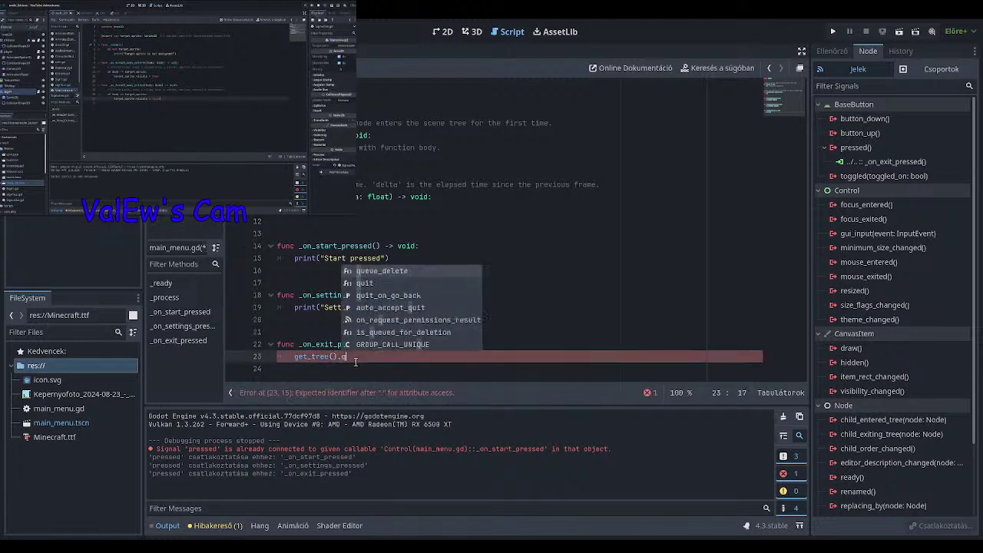
text(ui)
text(t)
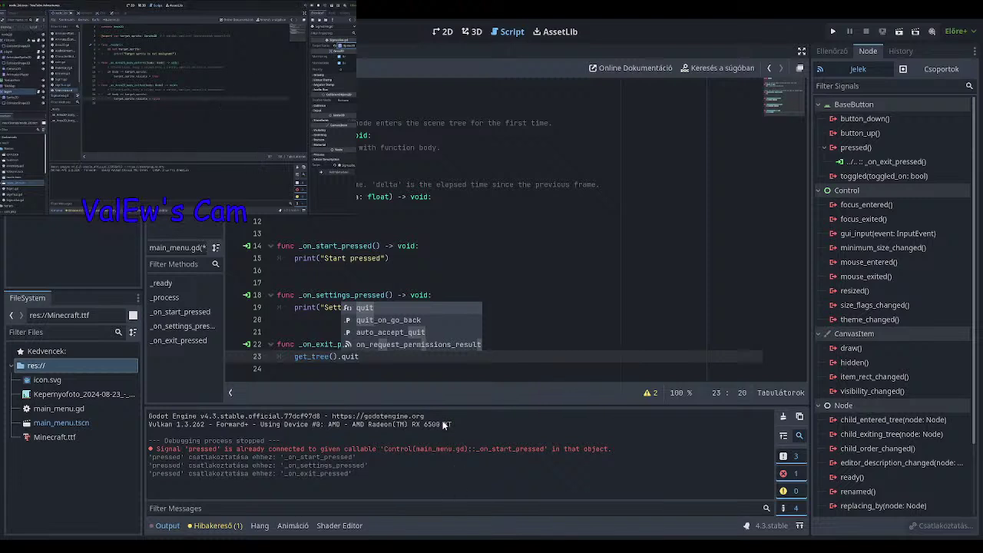
key(Escape)
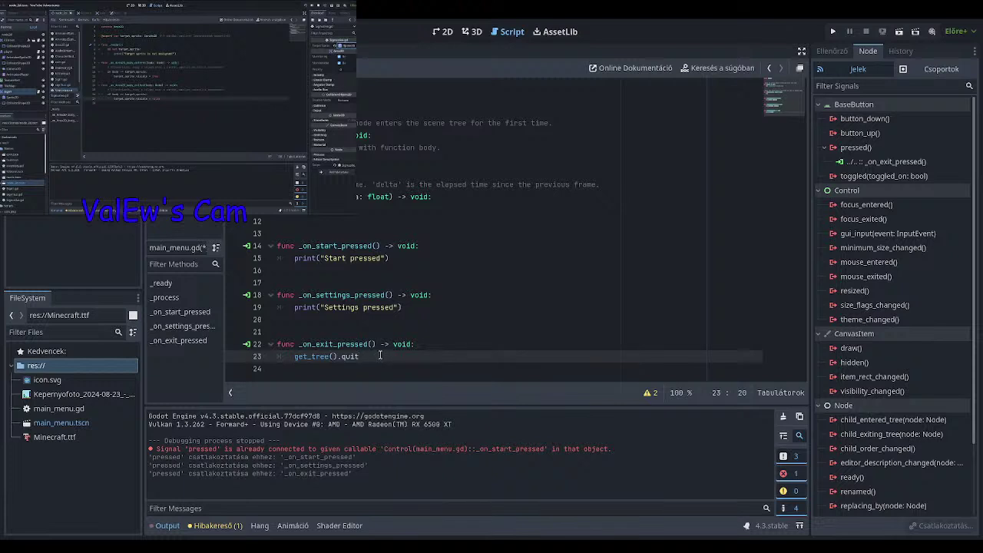
text(()
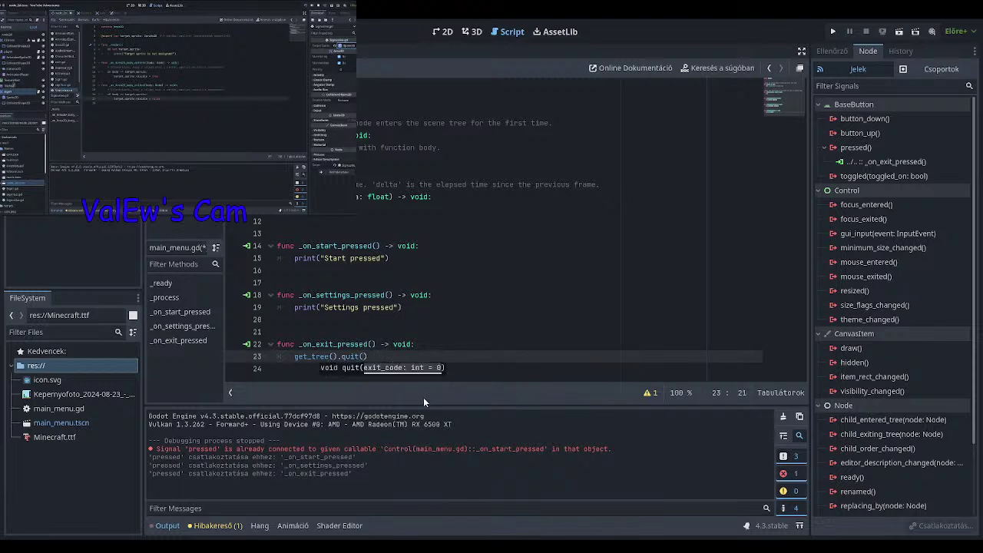
Replace the print("Start pressed") line in _on_start_pressed with get_tree().
drag(397, 258, 294, 259)
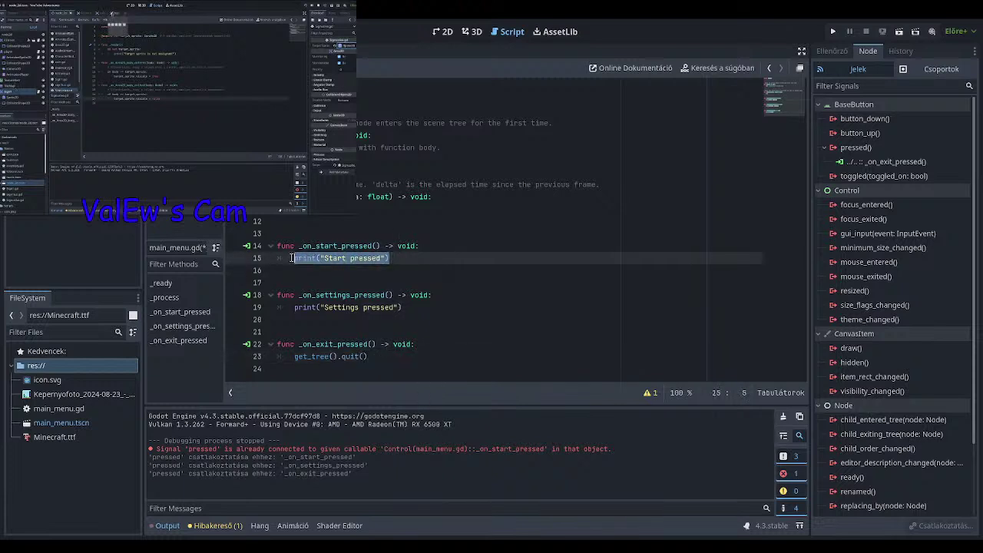
key(BackSpace)
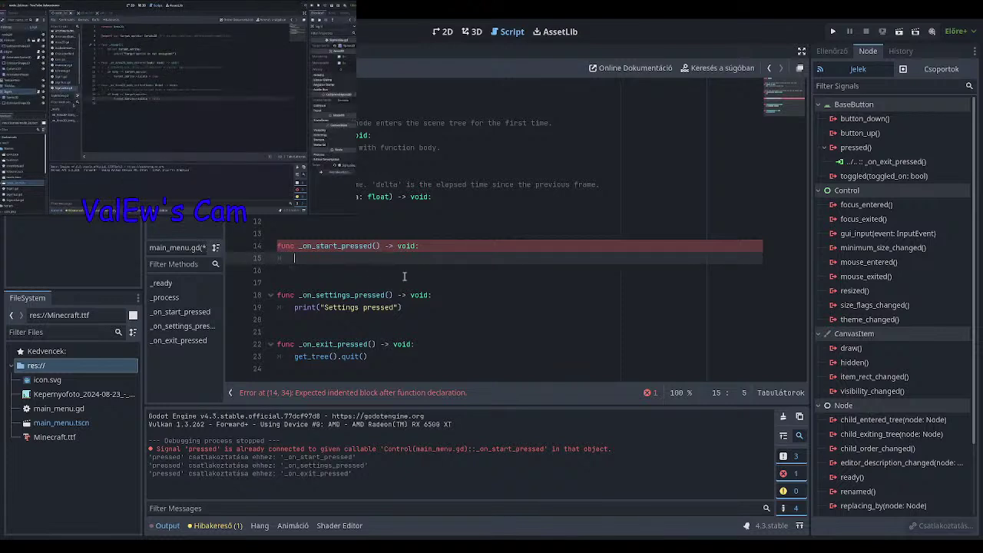
text(get_ter)
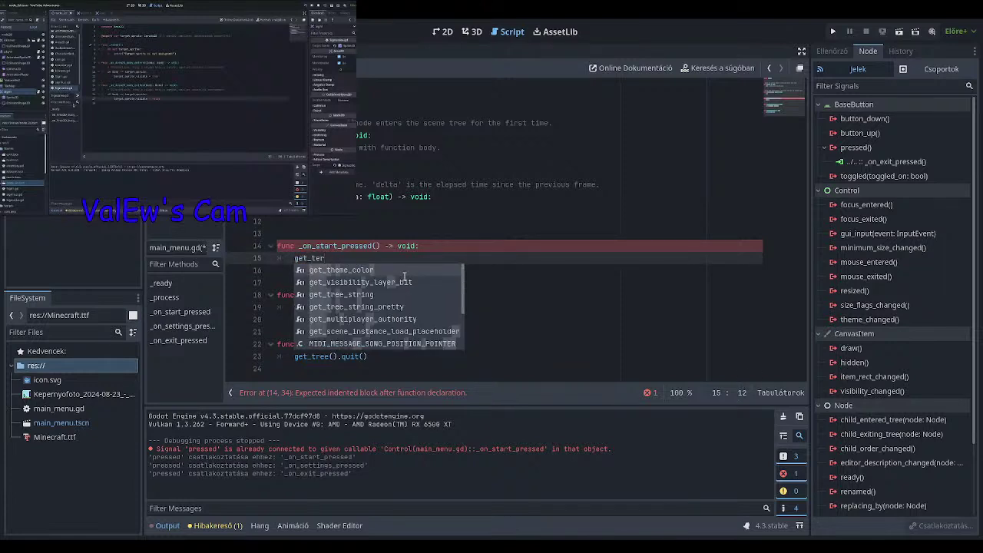
key(BackSpace)
key(BackSpace)
text(ree)
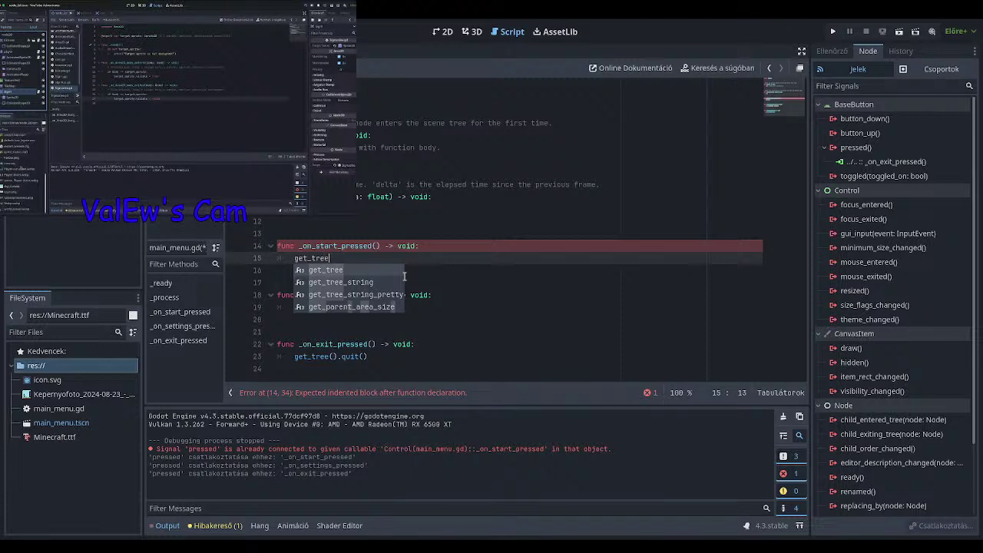
key(Return)
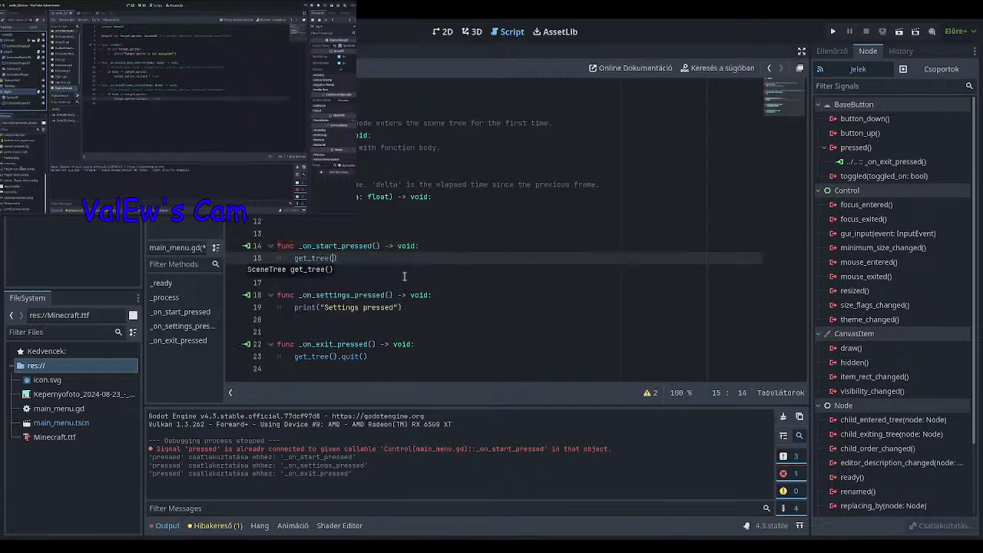
key(Right)
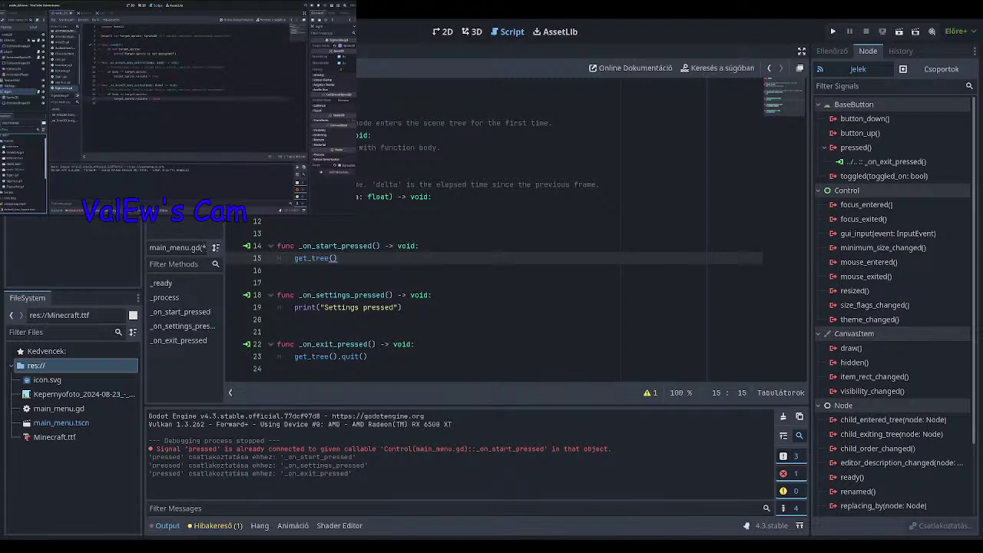
Append an empty .change_scene_to_file() call to get_tree() in _on_start_pressed.
text(.cha)
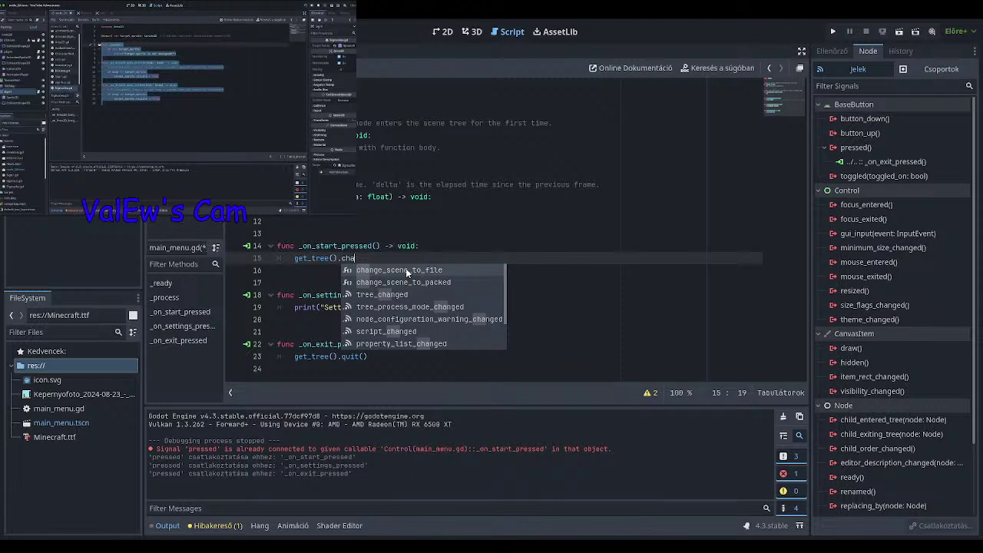
click(374, 270)
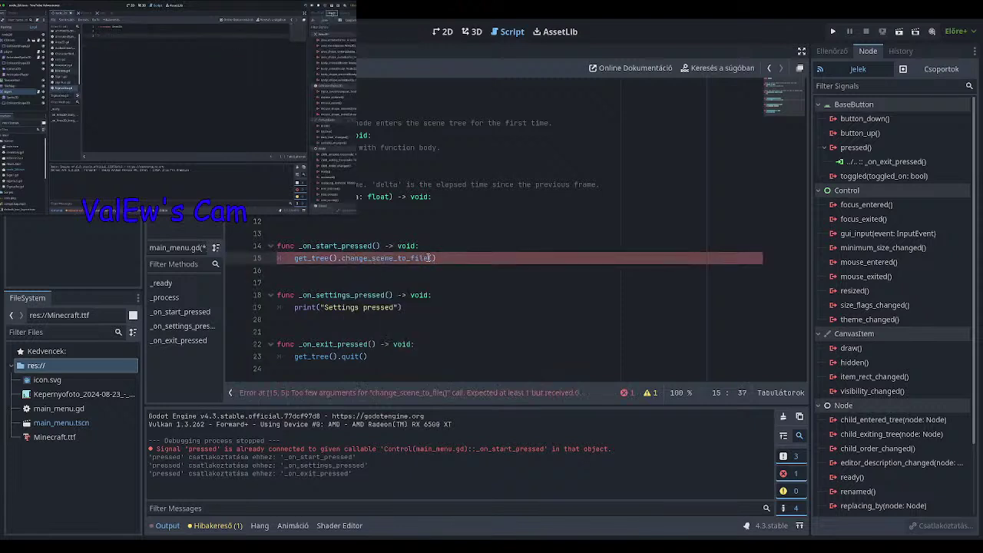
drag(437, 258, 341, 259)
key(BackSpace)
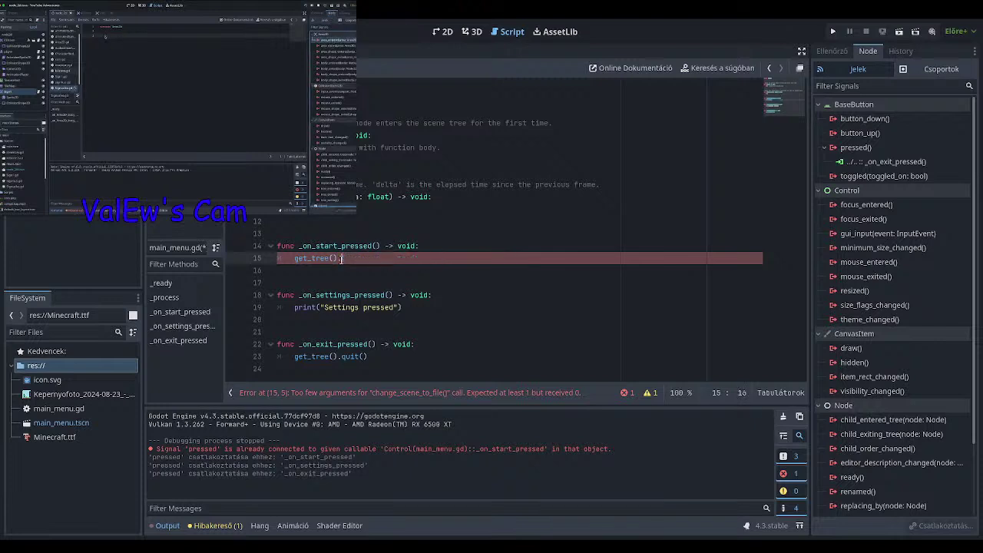
text(cha)
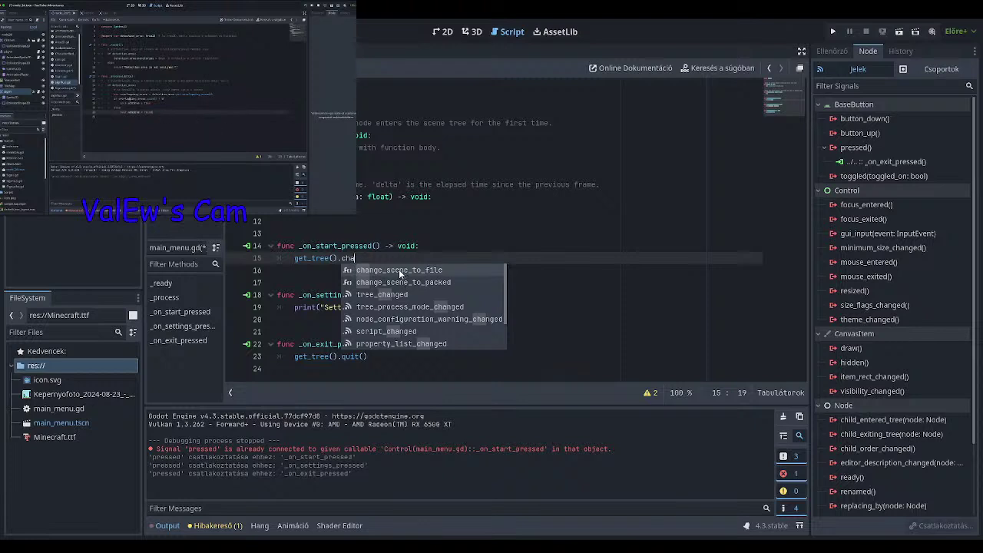
text(ng)
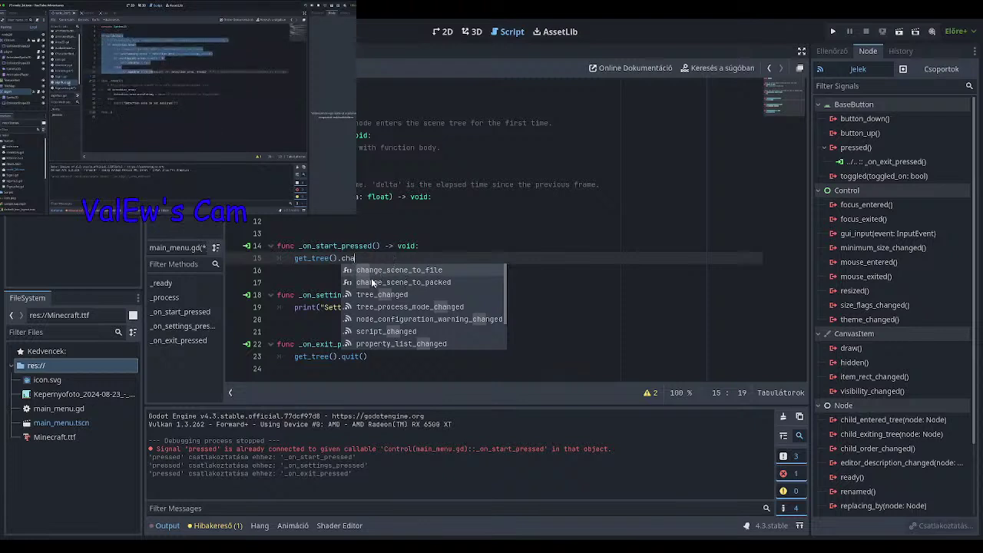
text(e:)
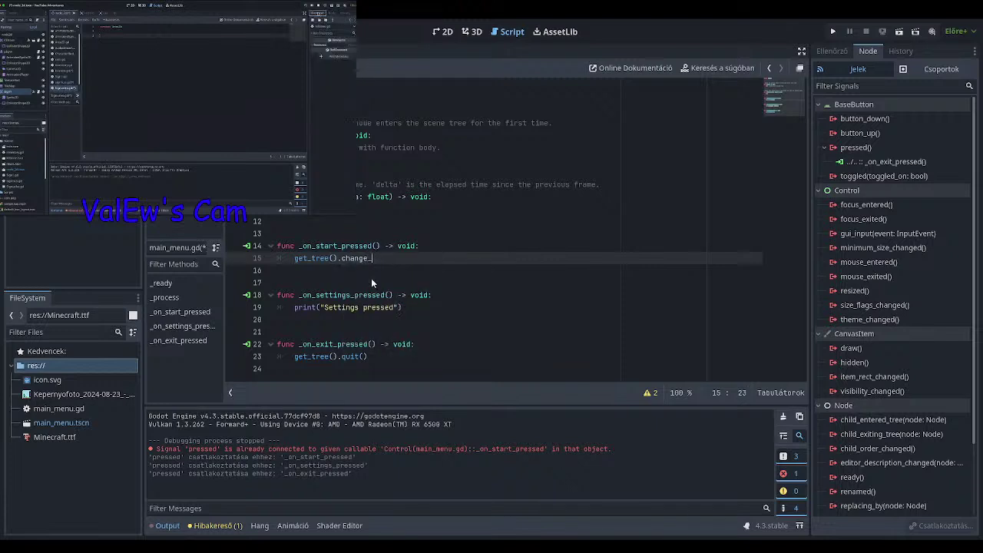
text(_)
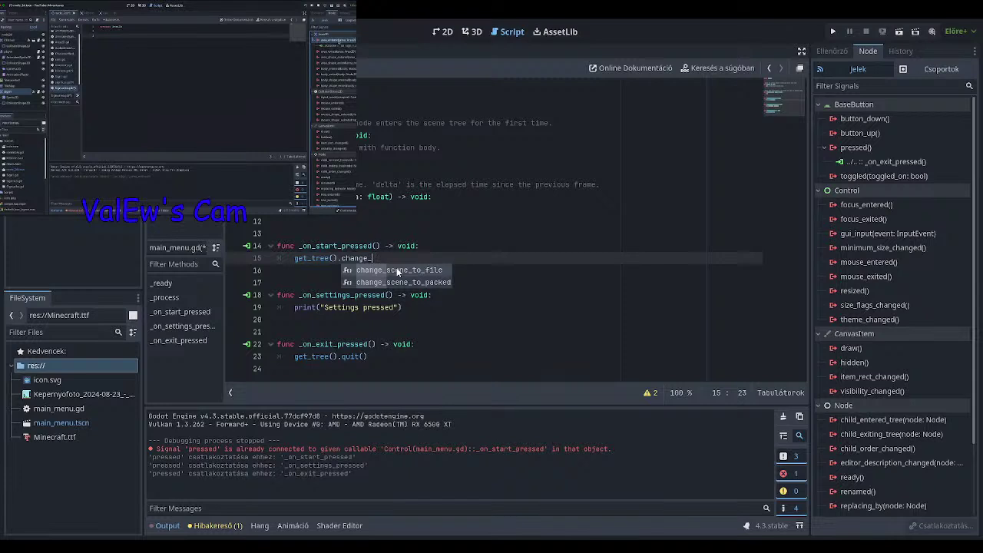
text(scene)
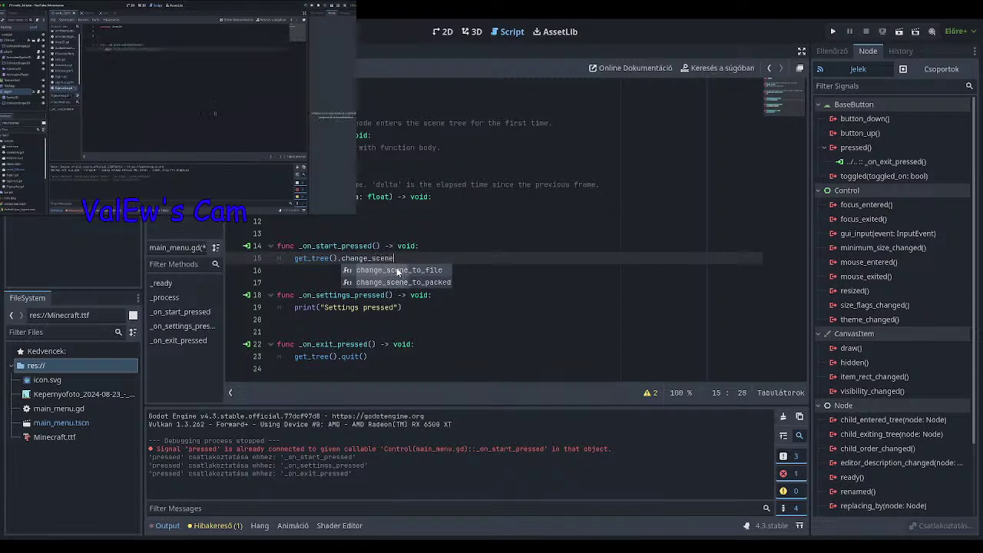
text(_to)
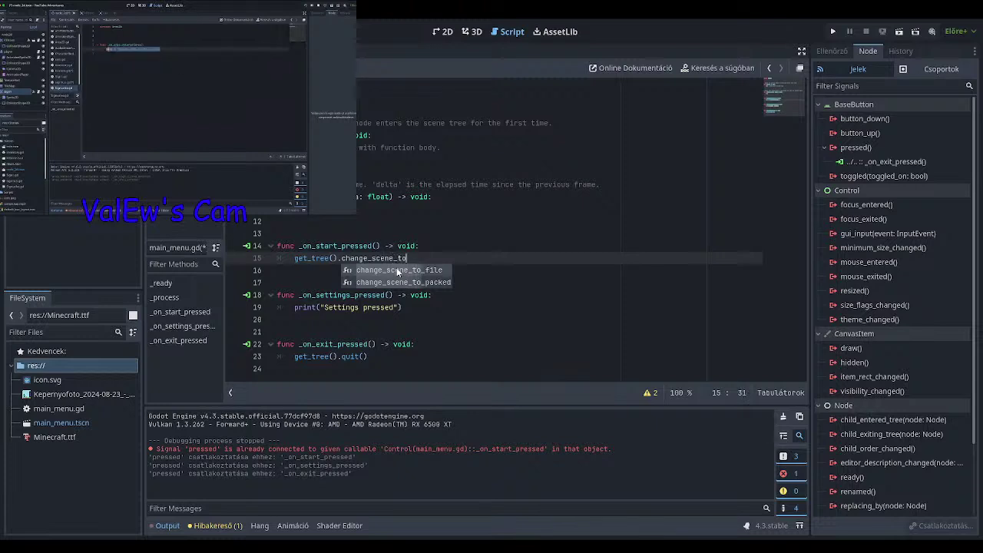
text(_file()
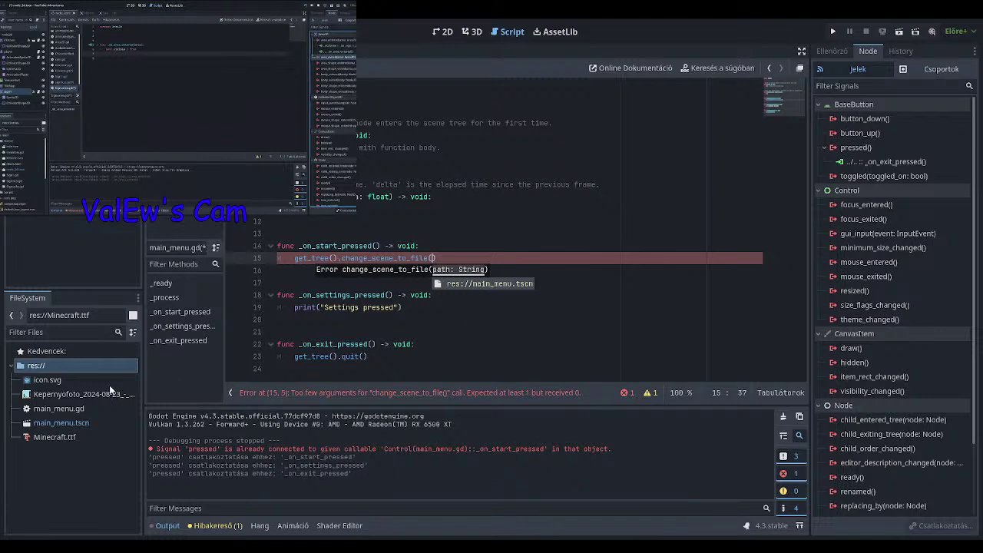
Set the change_scene_to_file argument in _on_start_pressed to the path "res://scenes/node_2d.tscn".
click(32, 425)
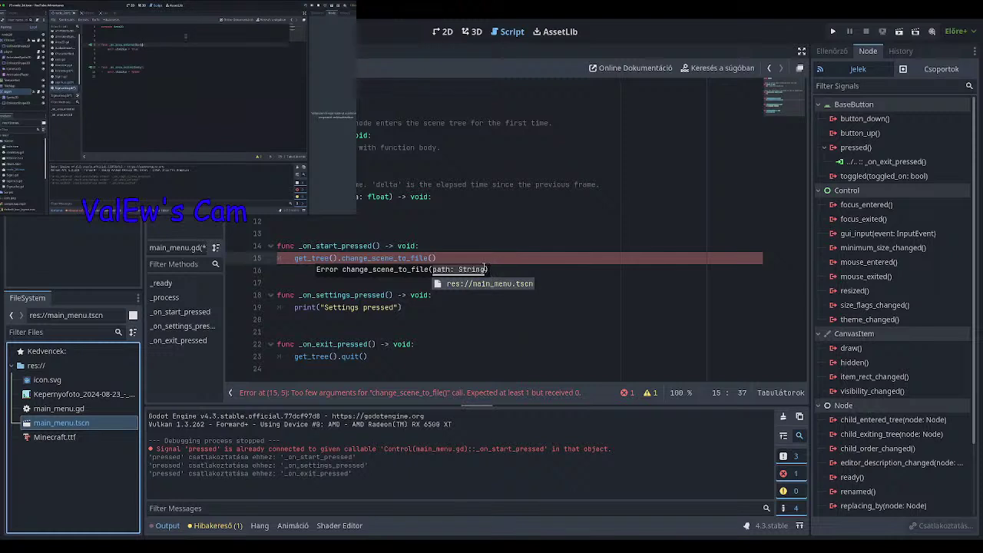
click(434, 259)
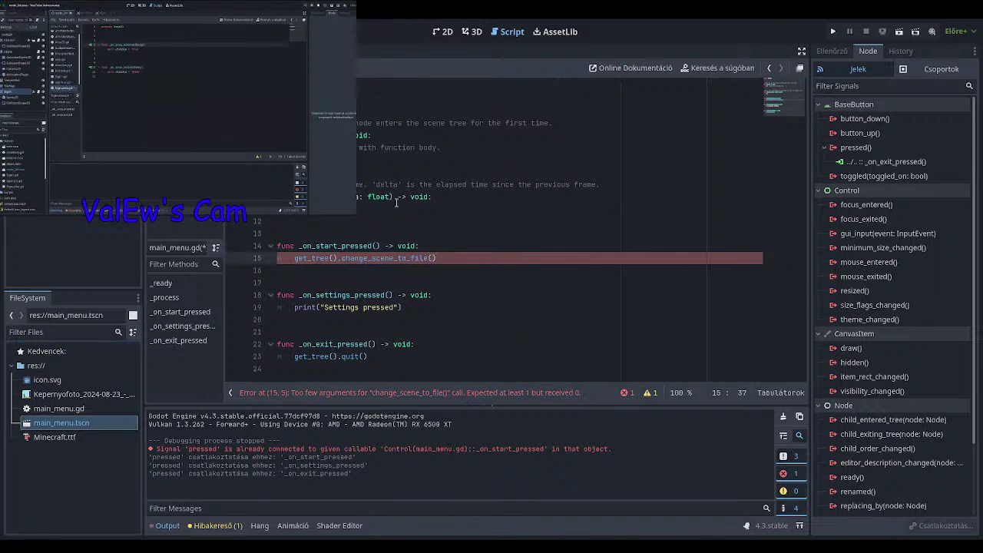
text(")
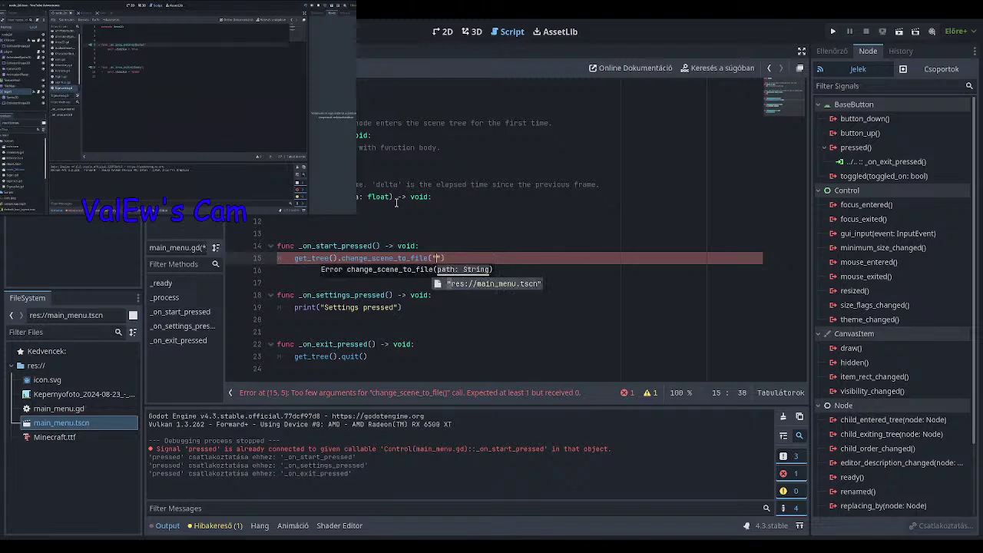
text(res)
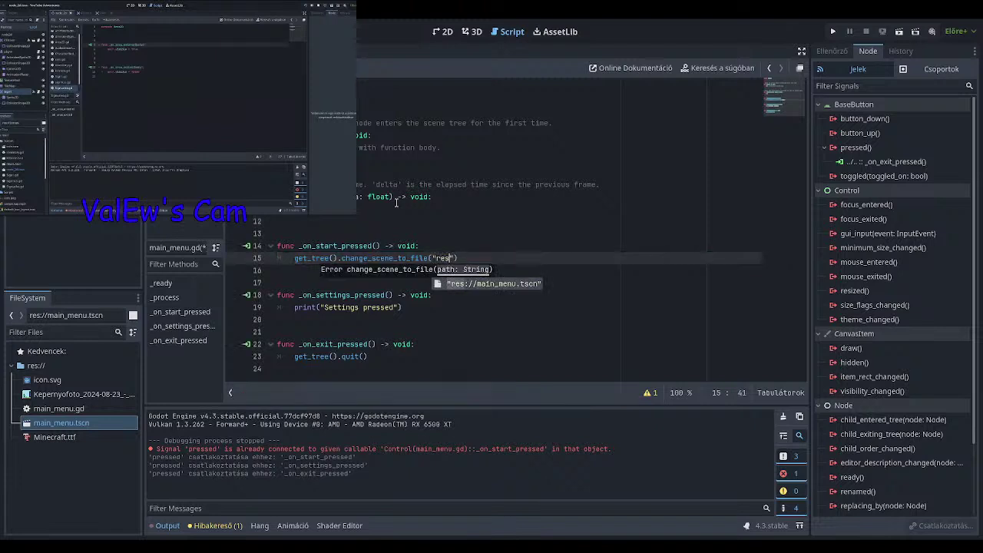
text(:)
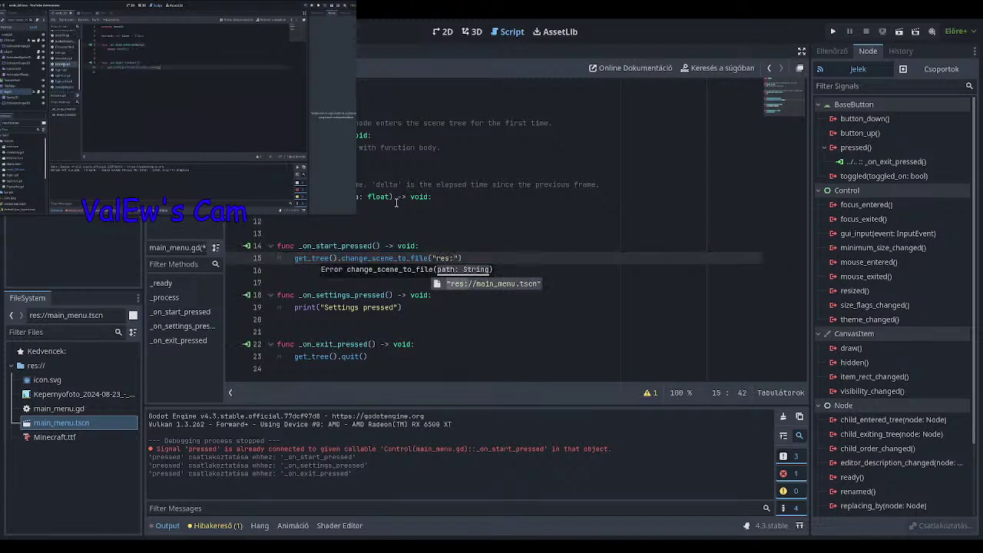
text(//)
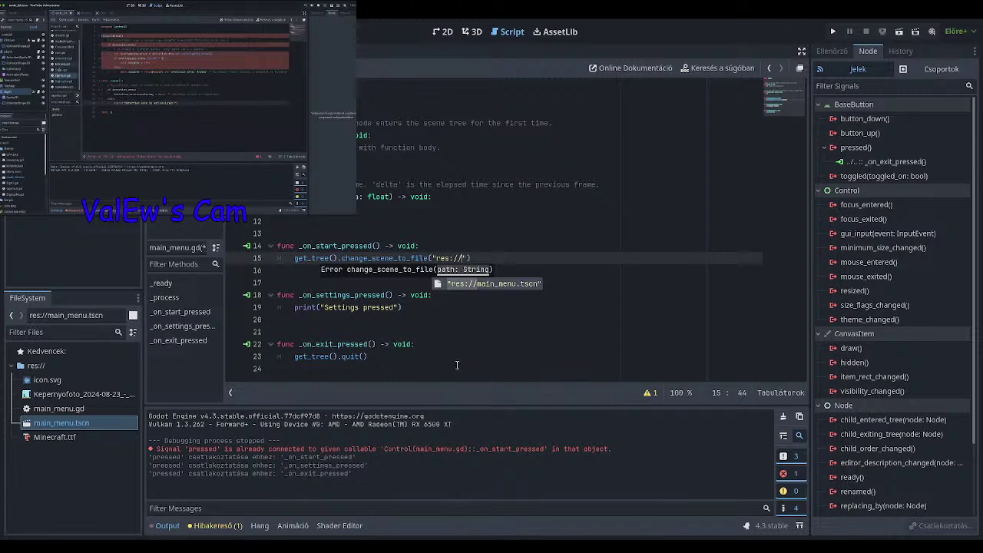
text(scene)
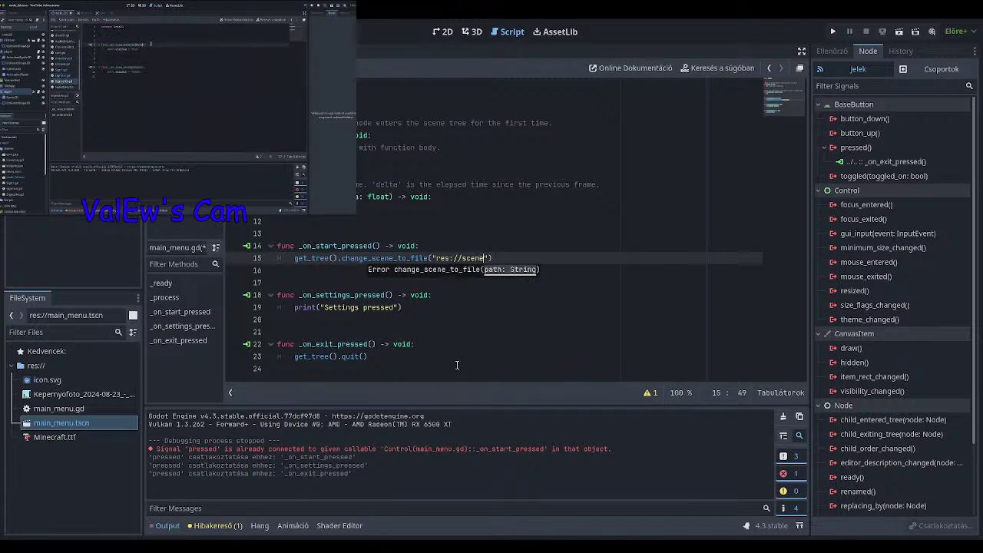
text(s)
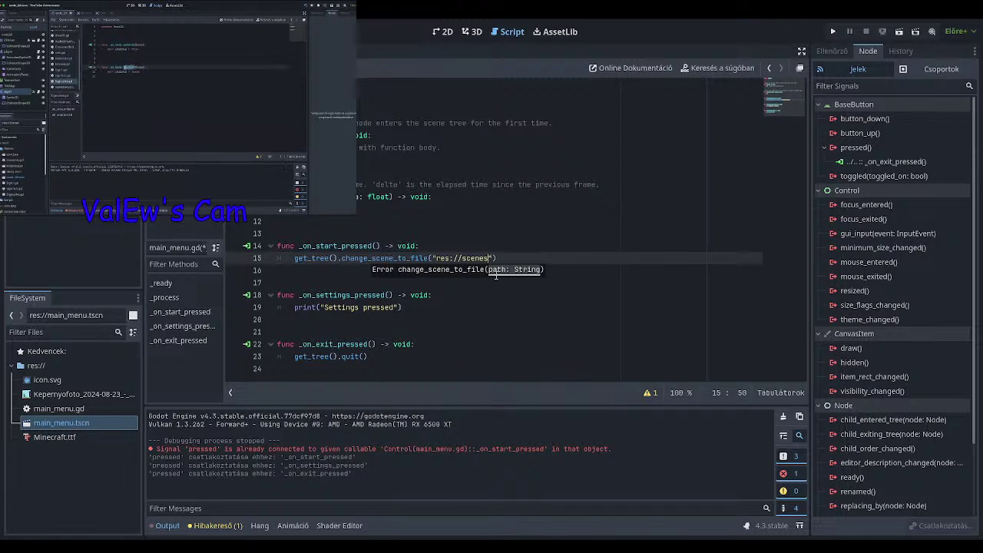
text(/)
text(node)
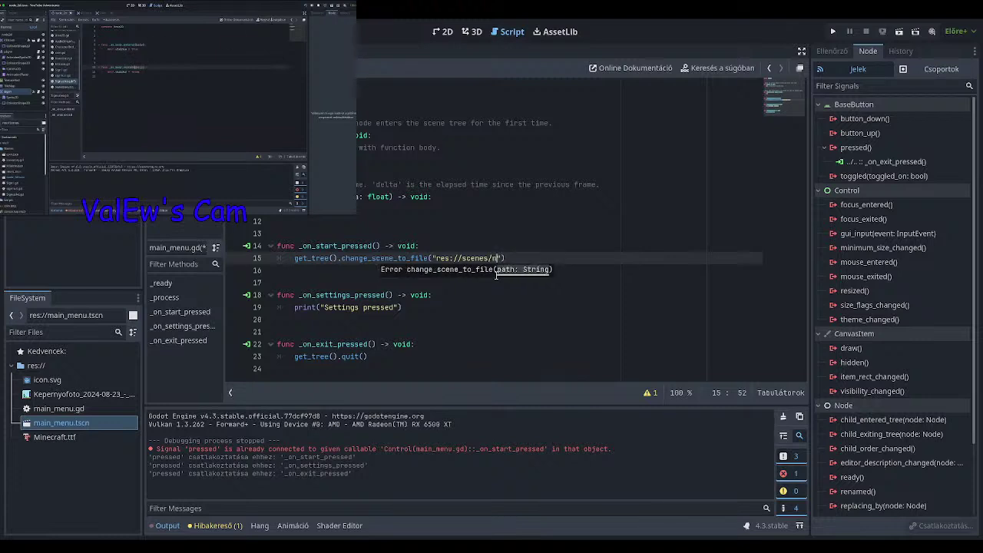
text(_2)
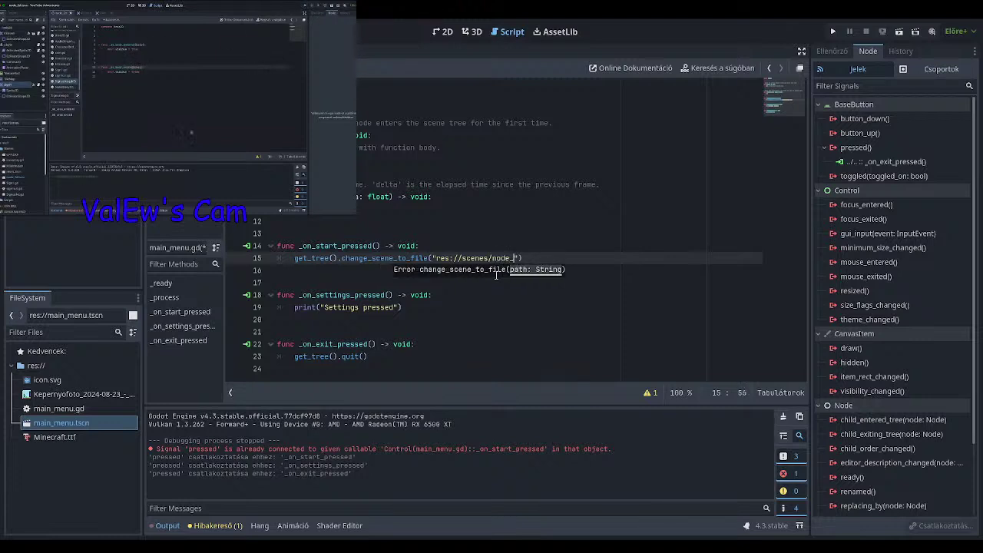
text(d)
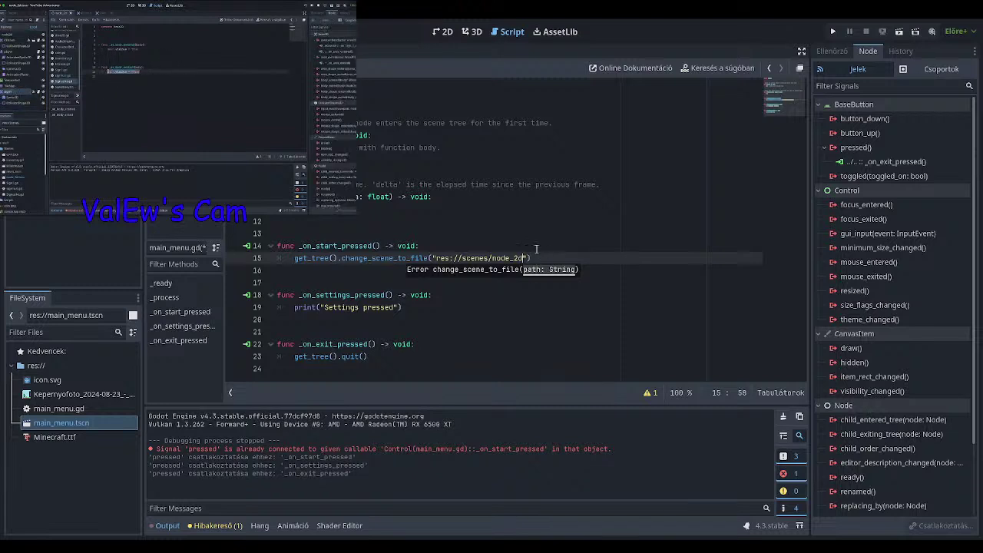
text(tscn)
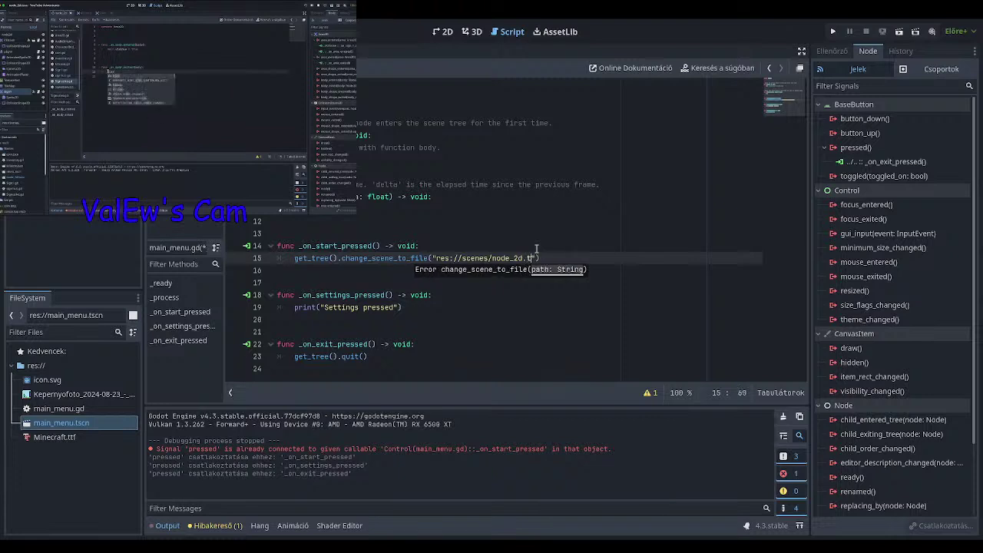
key(Return)
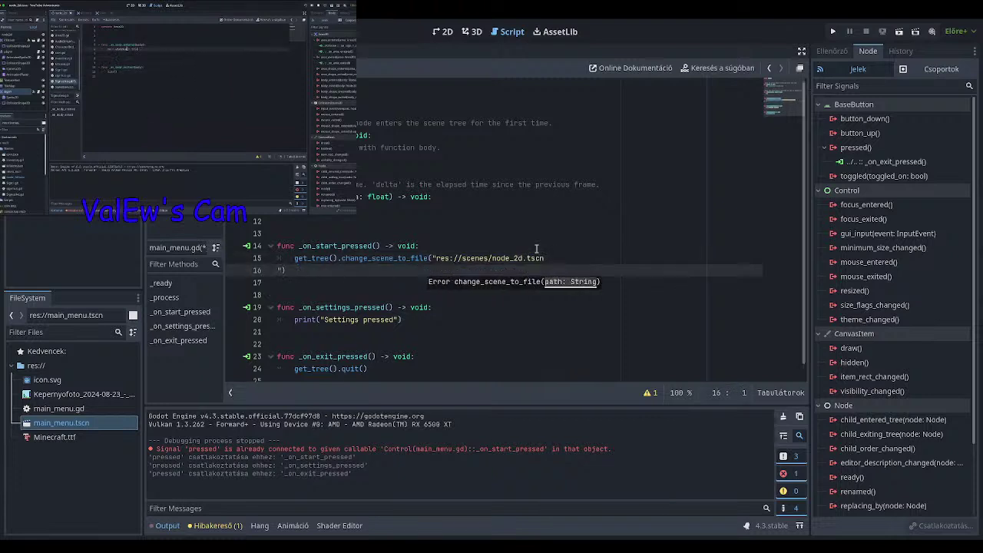
key(ctrl+z)
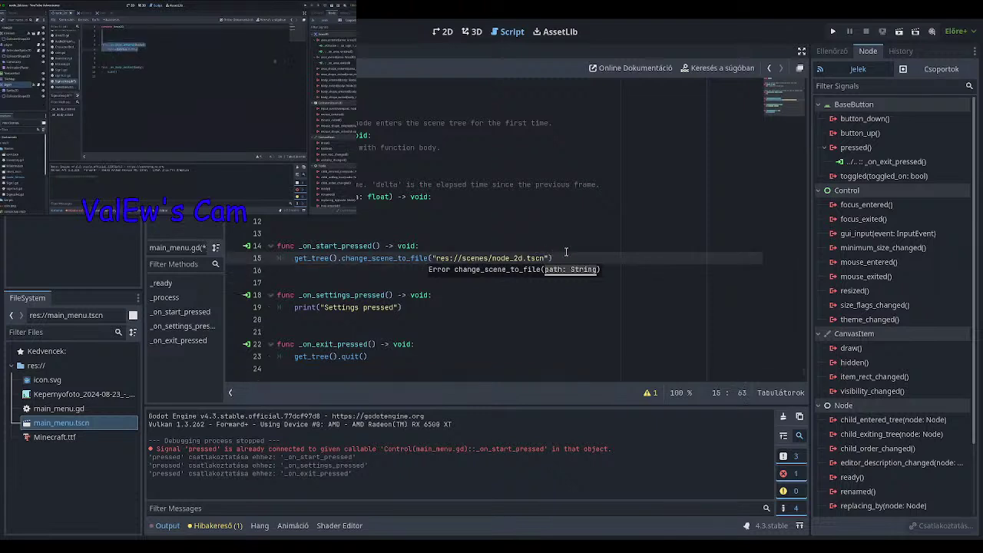
click(563, 258)
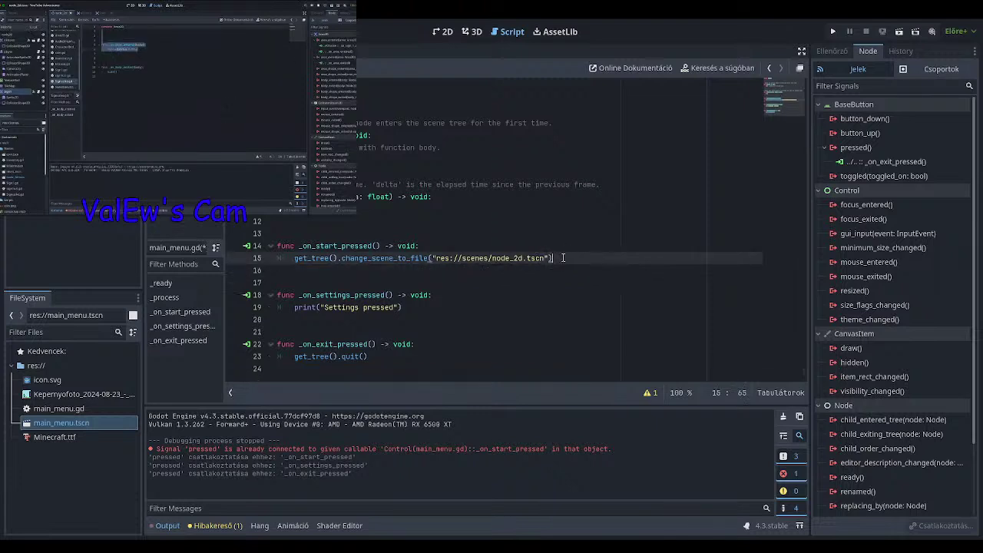
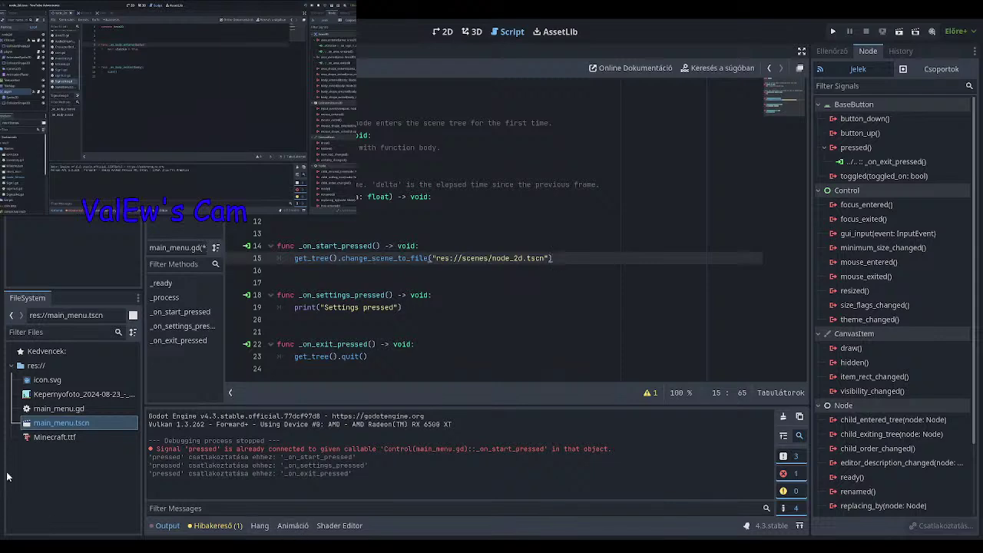
Show the main menu scene in the 2D workspace and save it.
right_click(50, 474)
click(43, 483)
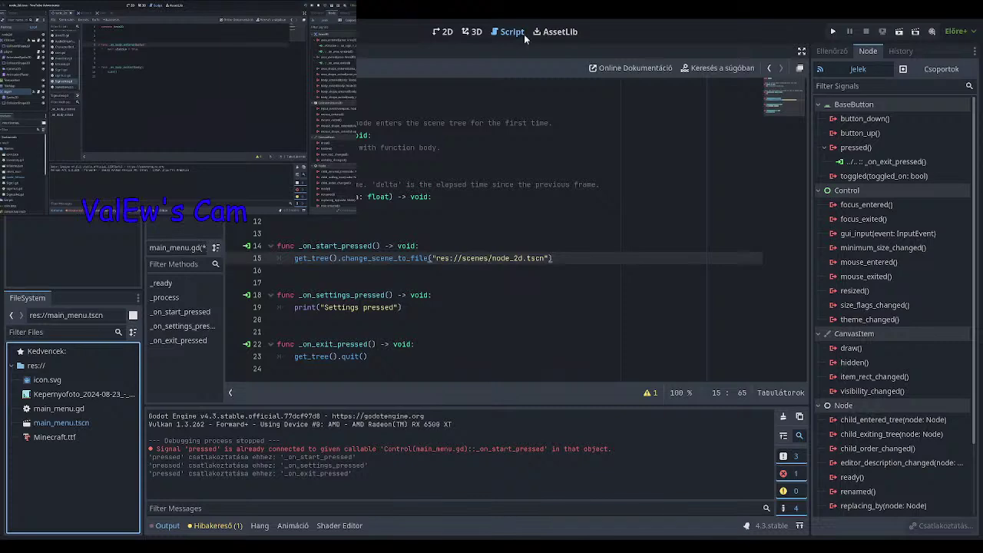
click(837, 52)
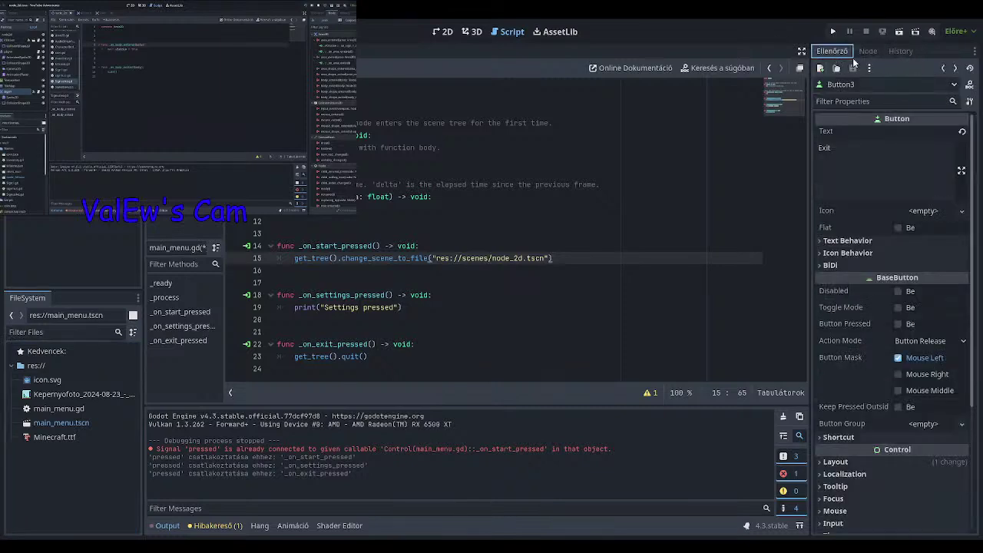
click(873, 51)
click(443, 31)
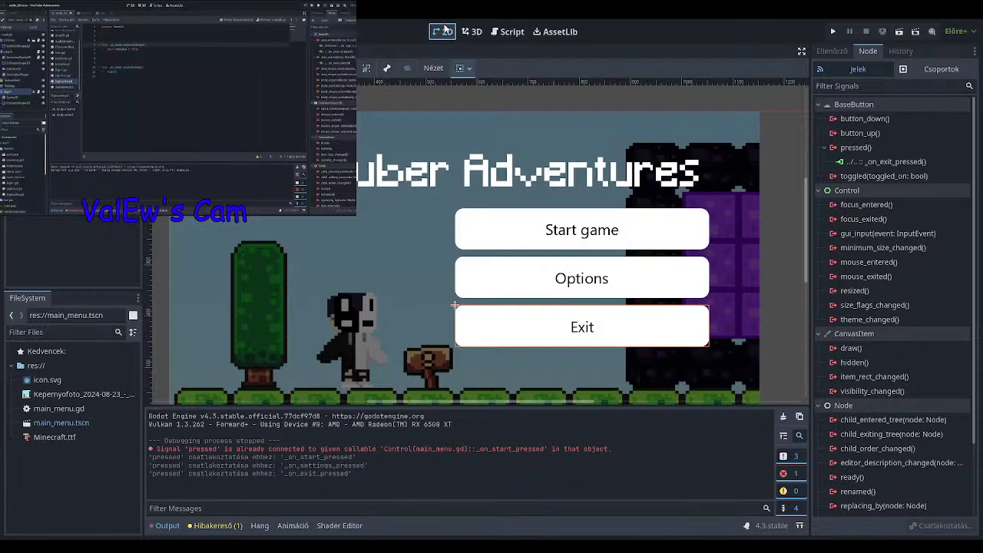
key(ctrl+s)
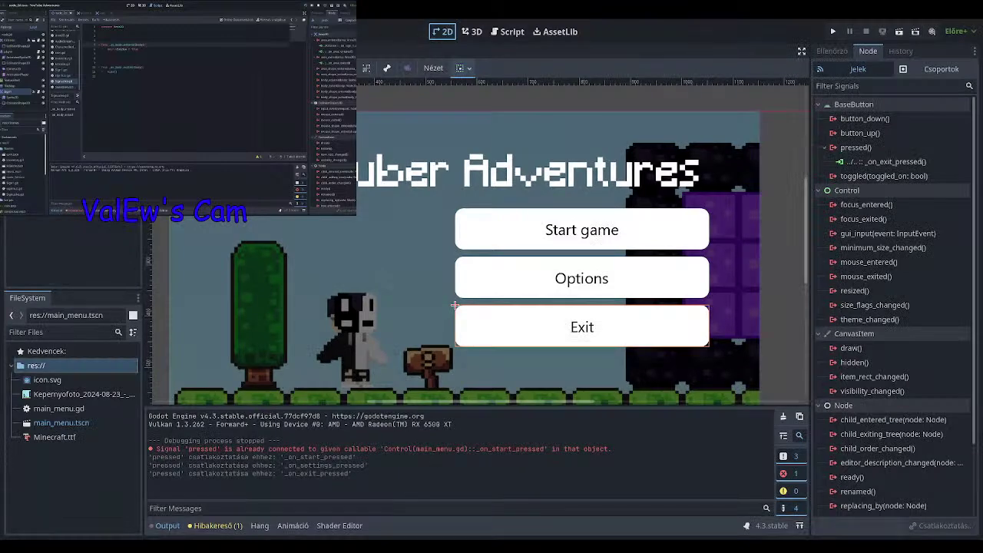
click(26, 32)
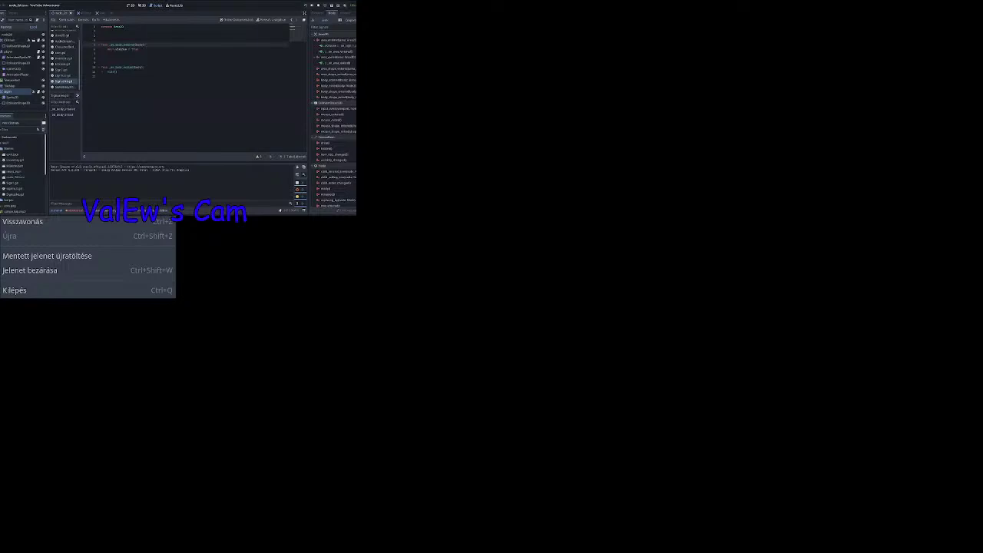
key(Escape)
click(77, 497)
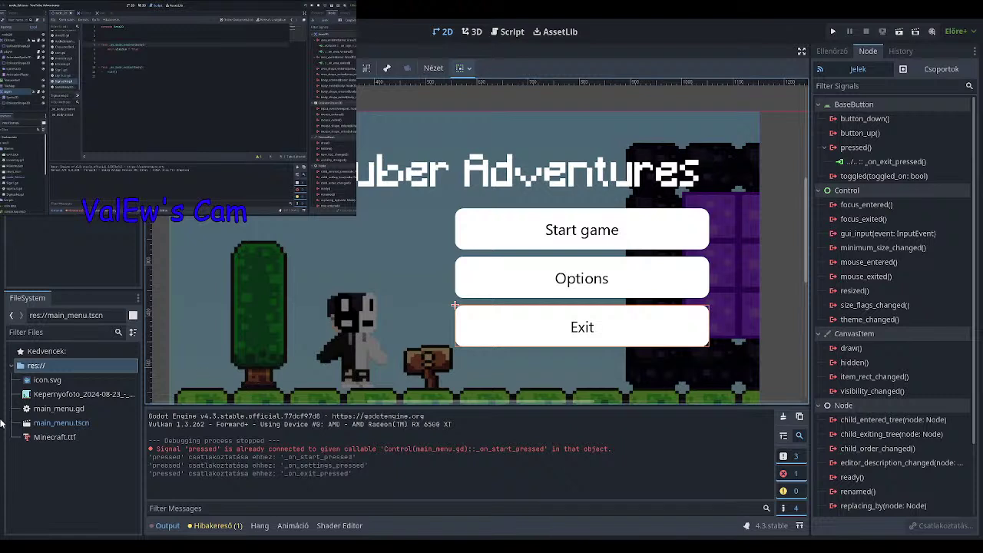
right_click(28, 424)
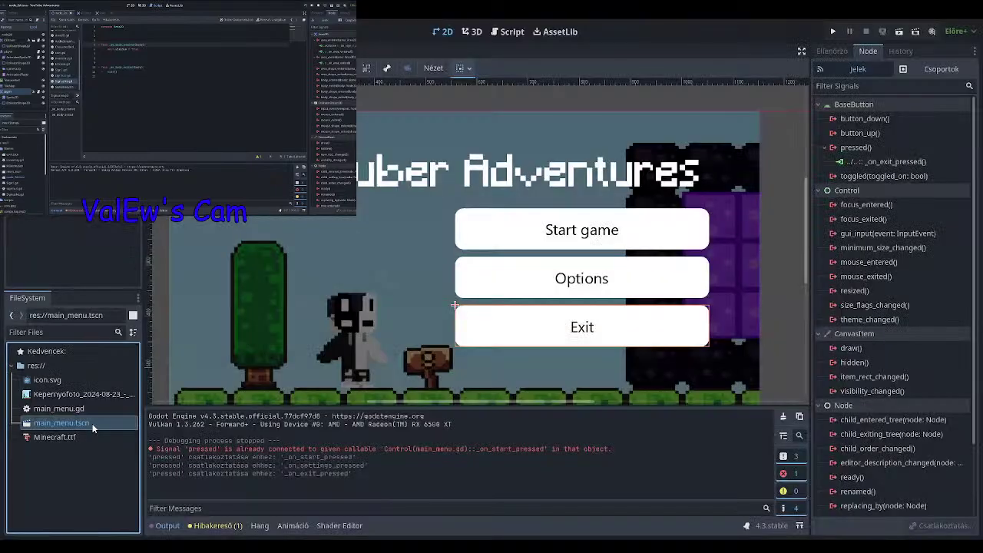
right_click(93, 428)
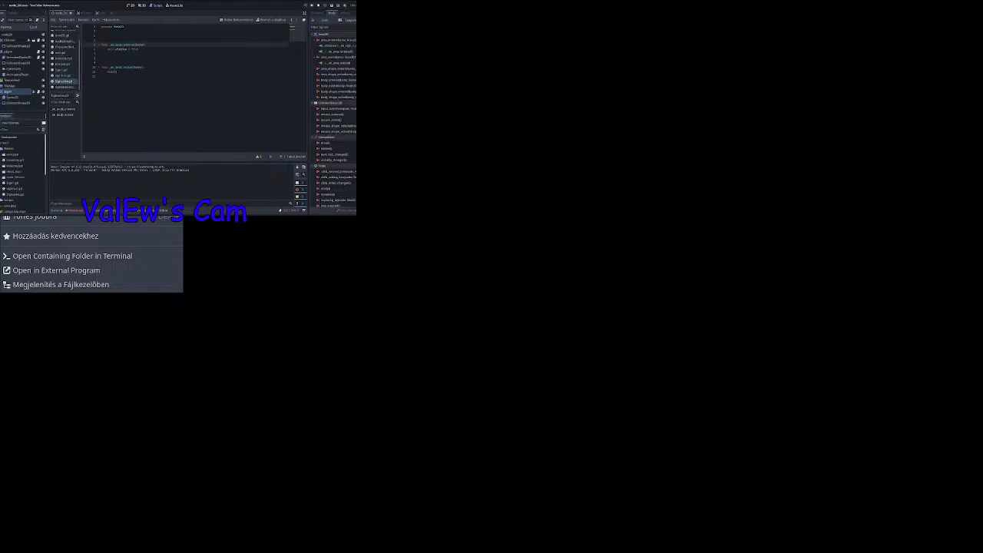
click(115, 406)
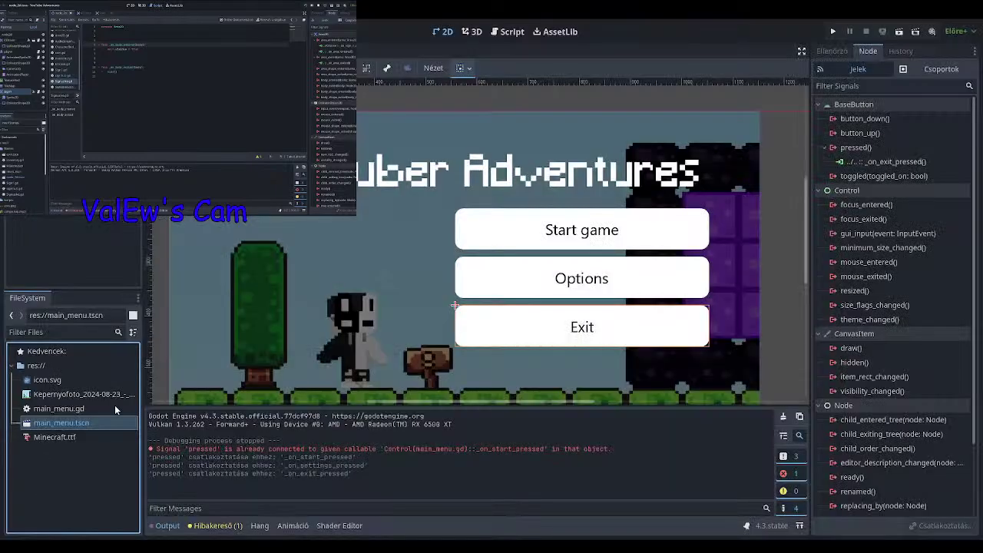
Save the main menu scene with Save Scene As under the file name main_menu.tscn.
click(60, 427)
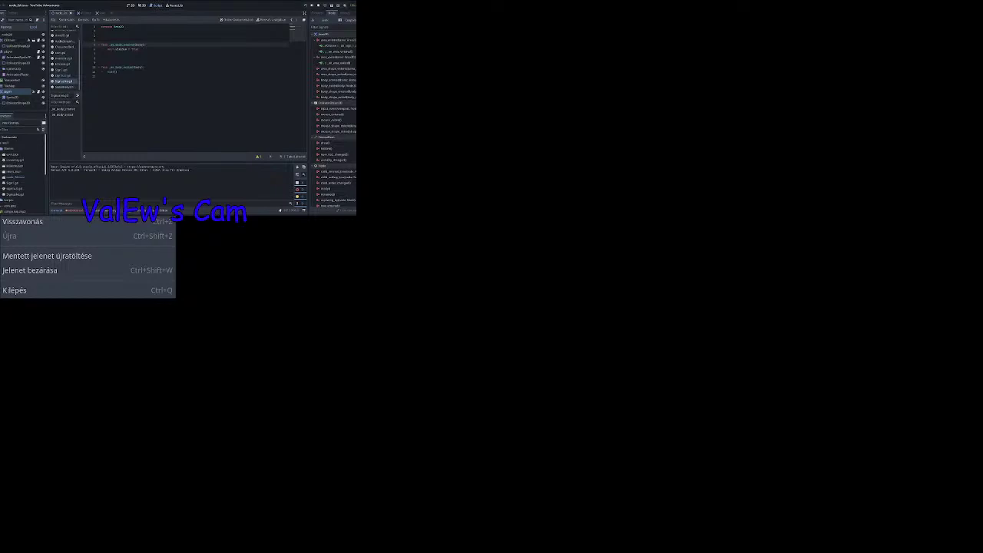
key(ctrl+s)
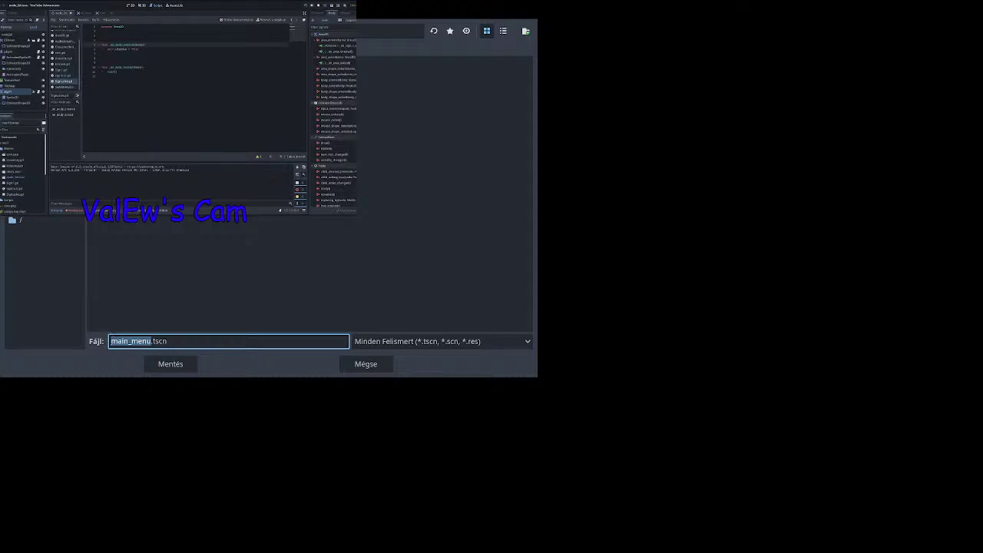
click(322, 31)
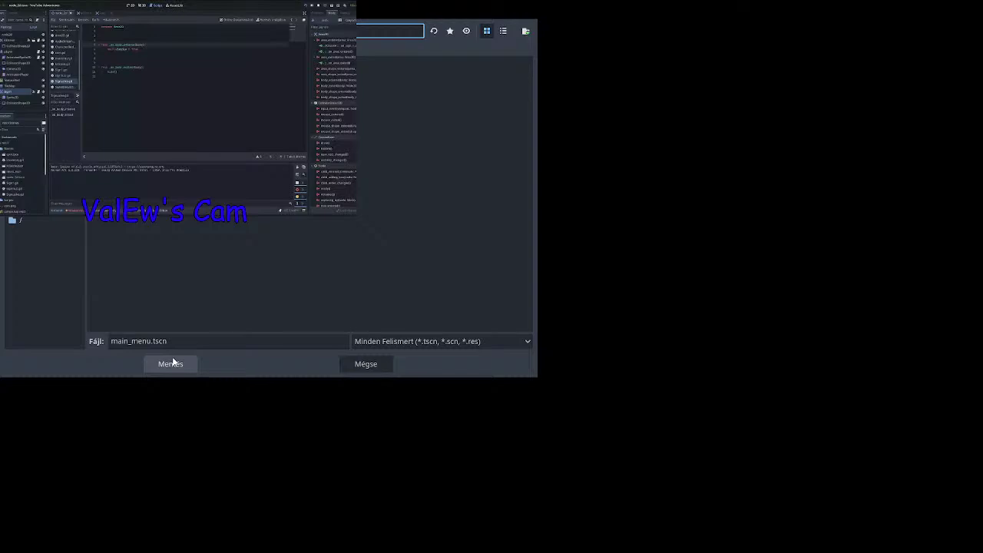
click(172, 363)
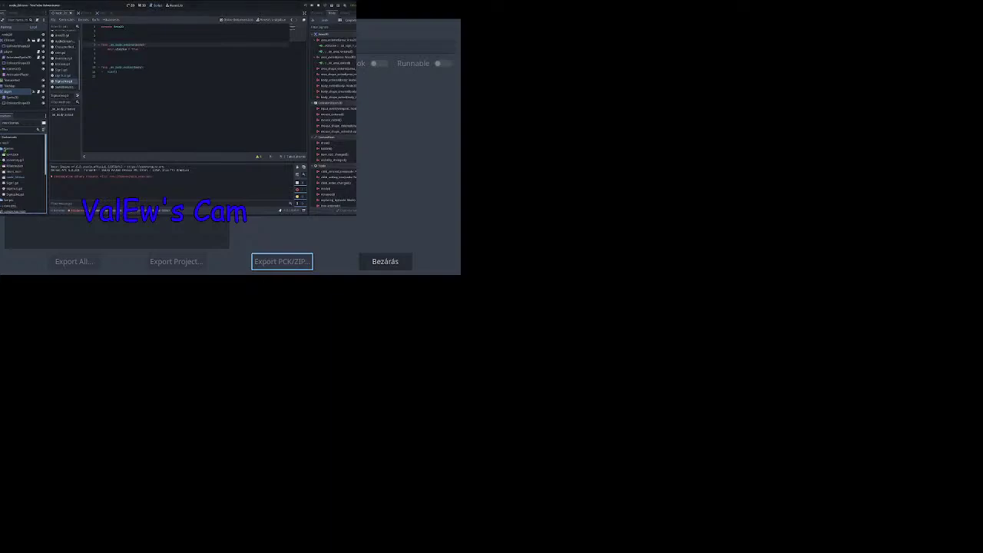
Switch to the YouTube Adventures project and open main_menu.tscn from its project files.
scroll(11, 159, down, 3)
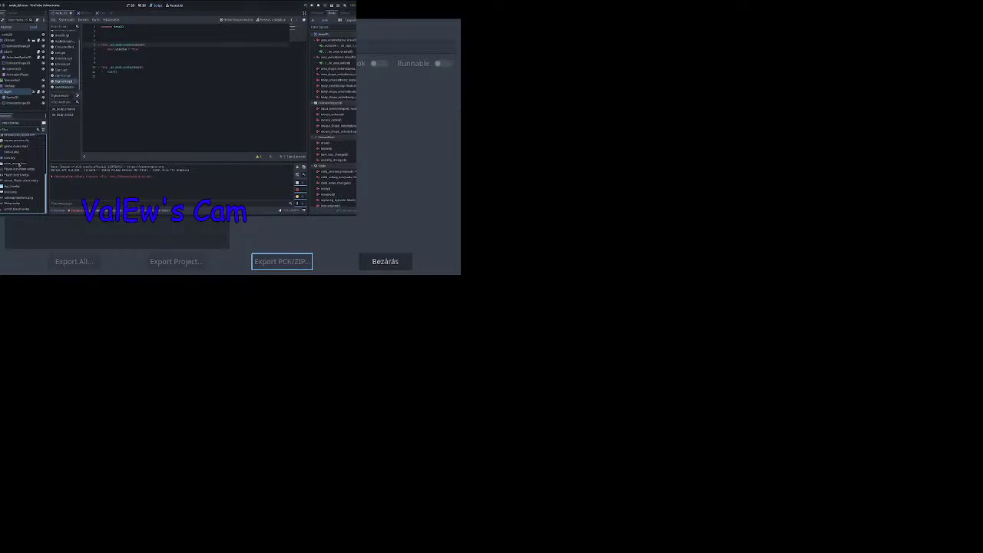
click(18, 163)
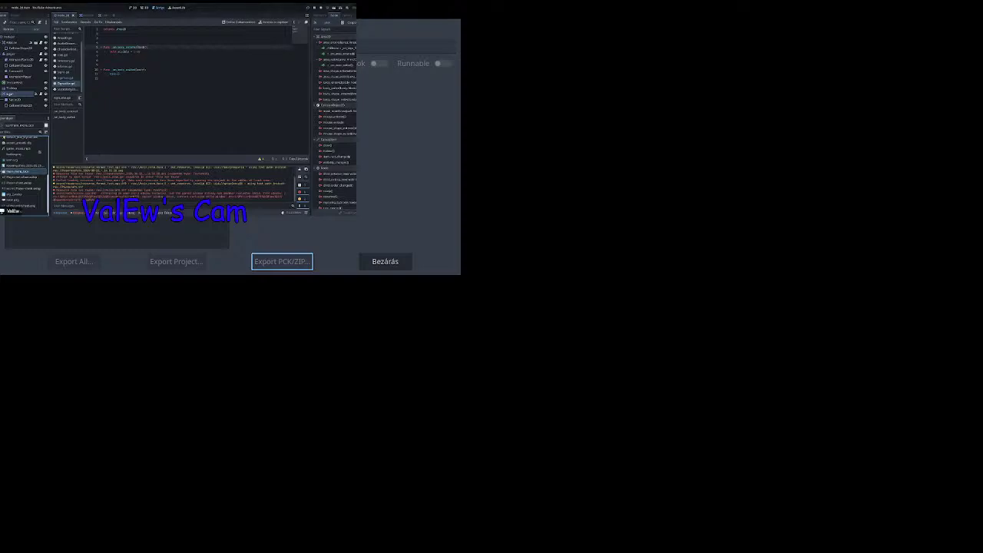
click(19, 177)
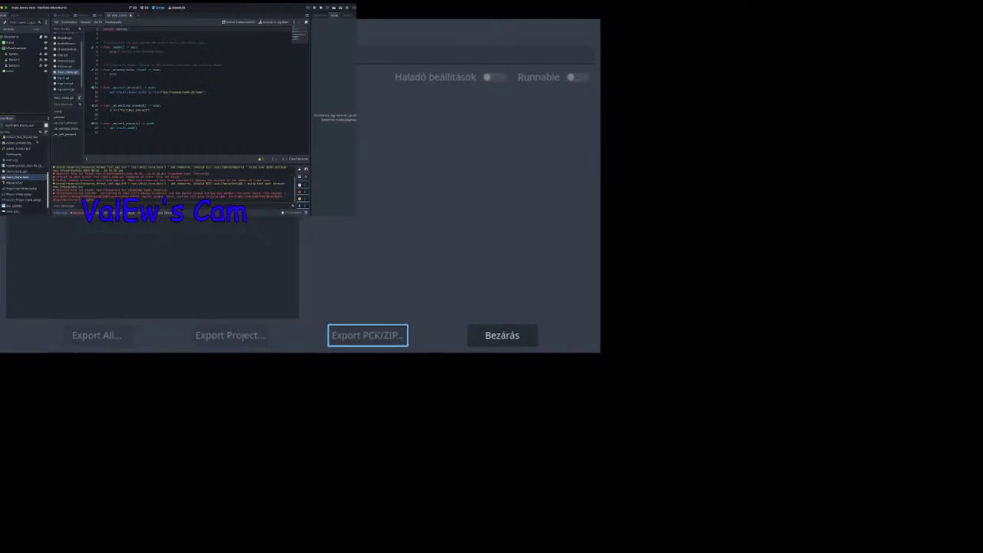
Return to the node_2d scene and look through the project files around game_music.mp3.
click(63, 14)
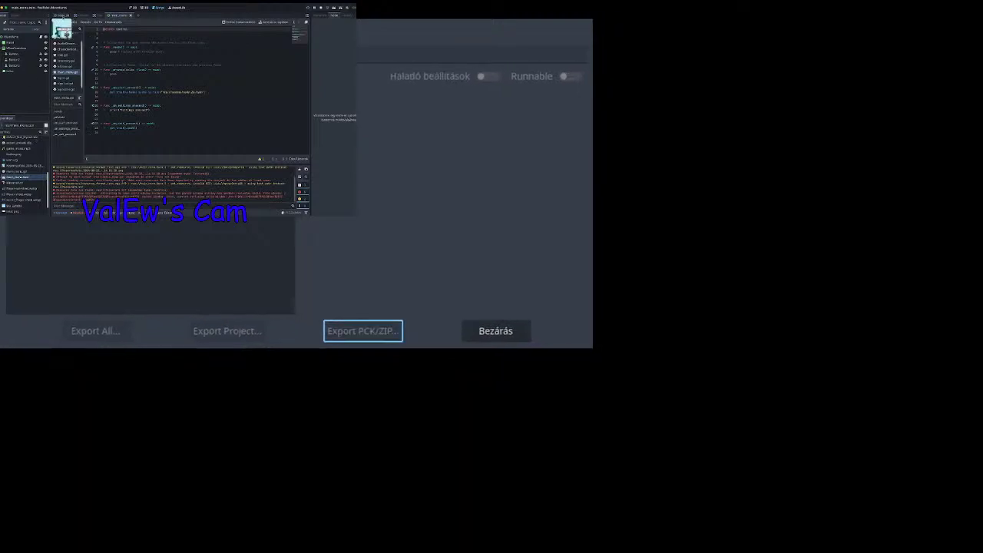
click(17, 149)
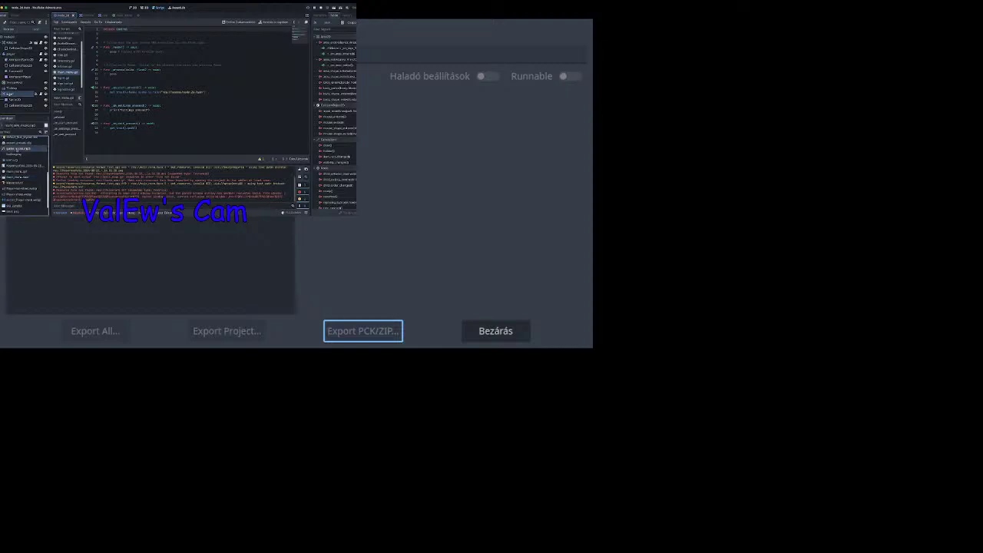
scroll(20, 158, up, 8)
scroll(19, 160, down, 5)
scroll(19, 160, up, 5)
scroll(20, 160, down, 3)
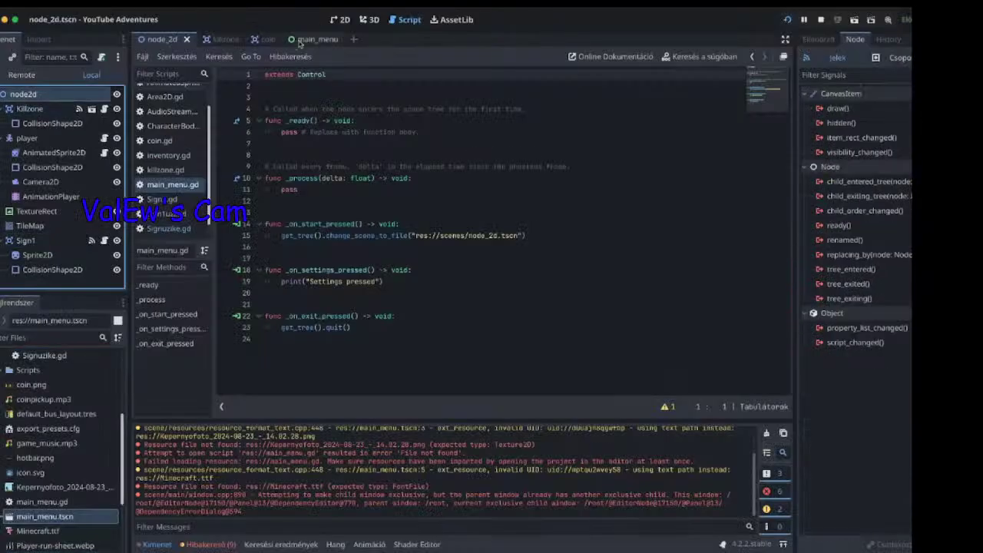
Add main_menu.tscn as an instance at the end of the node_2d scene tree and run the project.
click(300, 40)
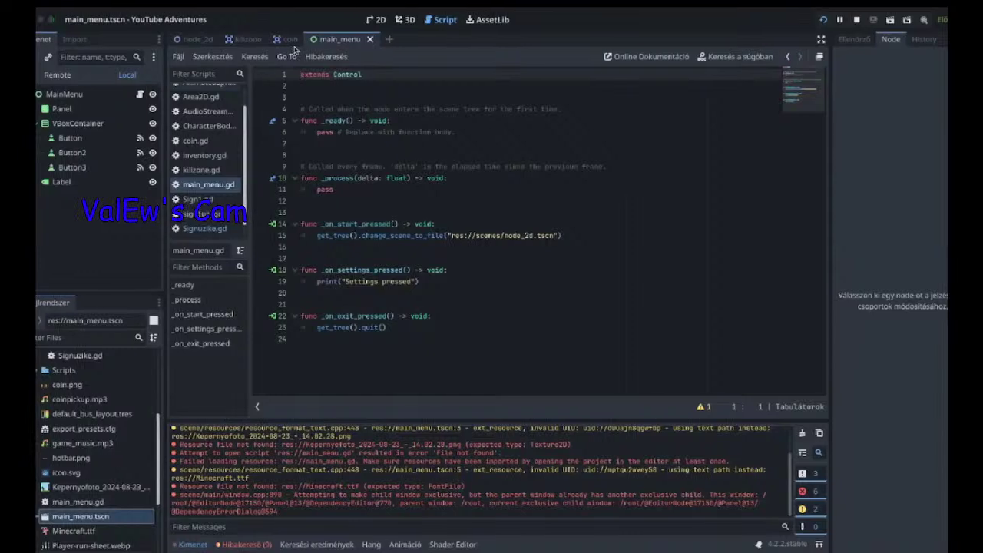
click(198, 39)
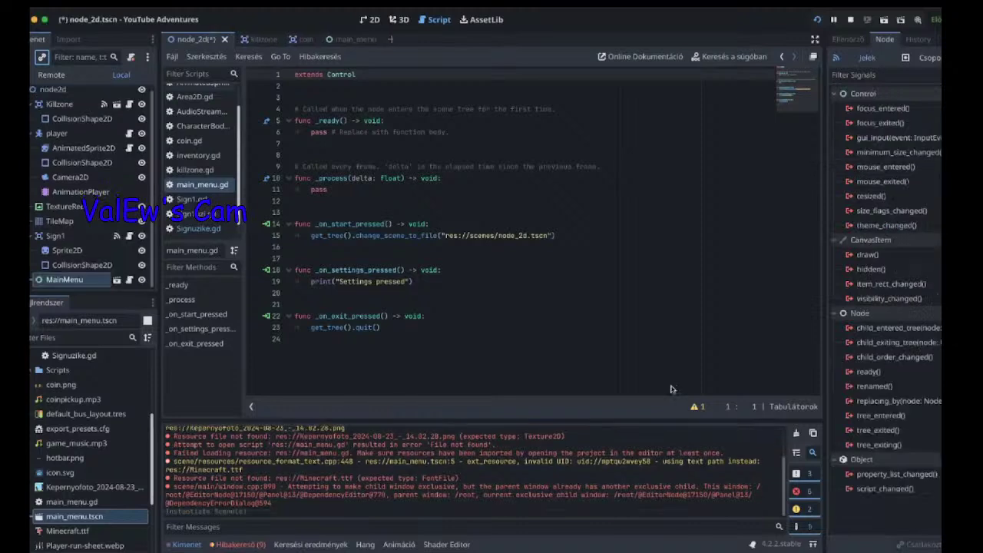
click(817, 20)
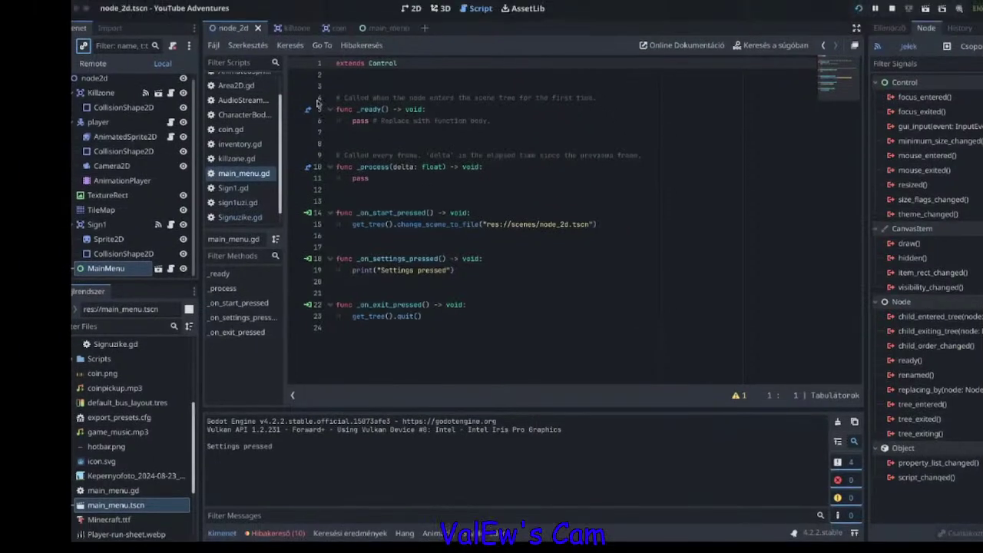
Toggle the visibility of node2d and MainMenu in the 2D workspace and examine where the menu sits relative to the level.
click(172, 77)
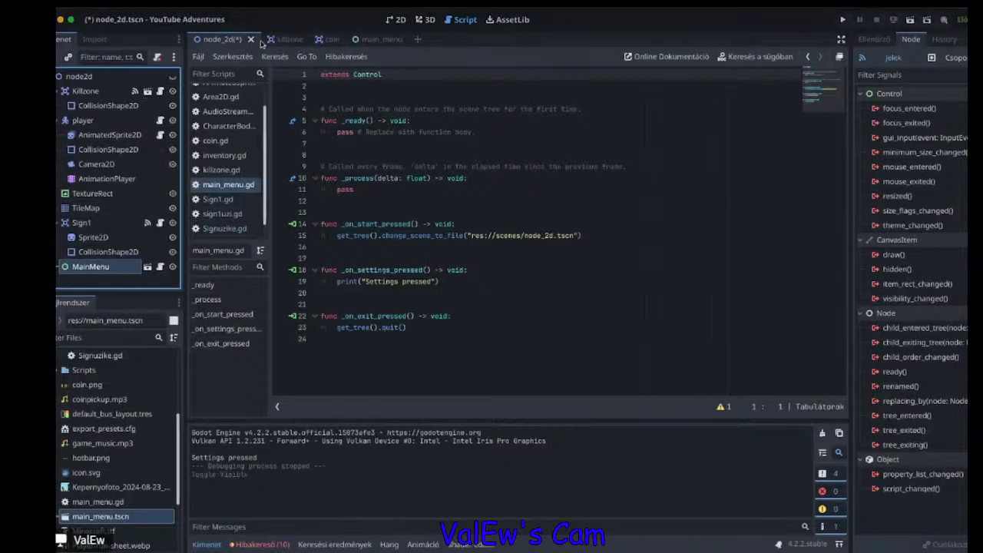
click(395, 20)
scroll(396, 225, down, 5)
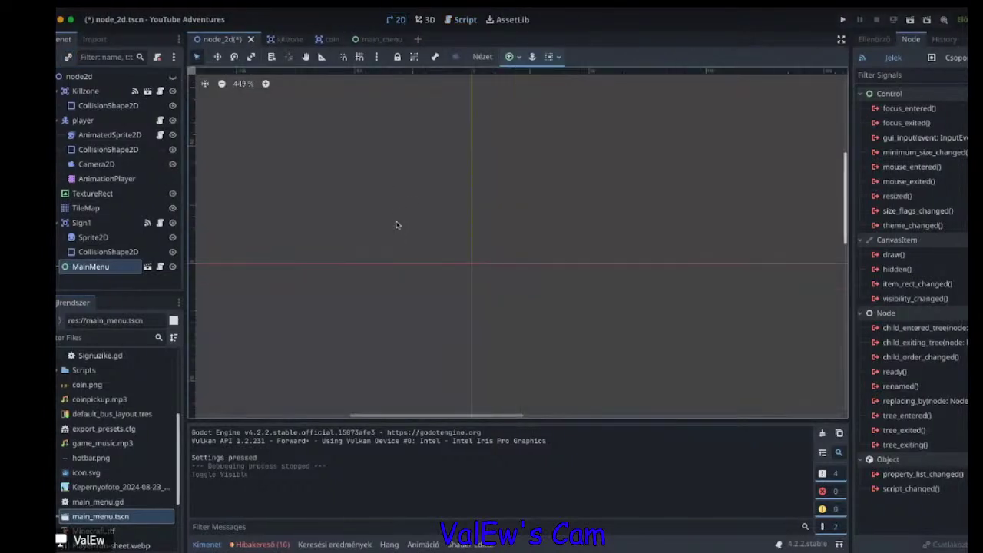
scroll(395, 225, down, 7)
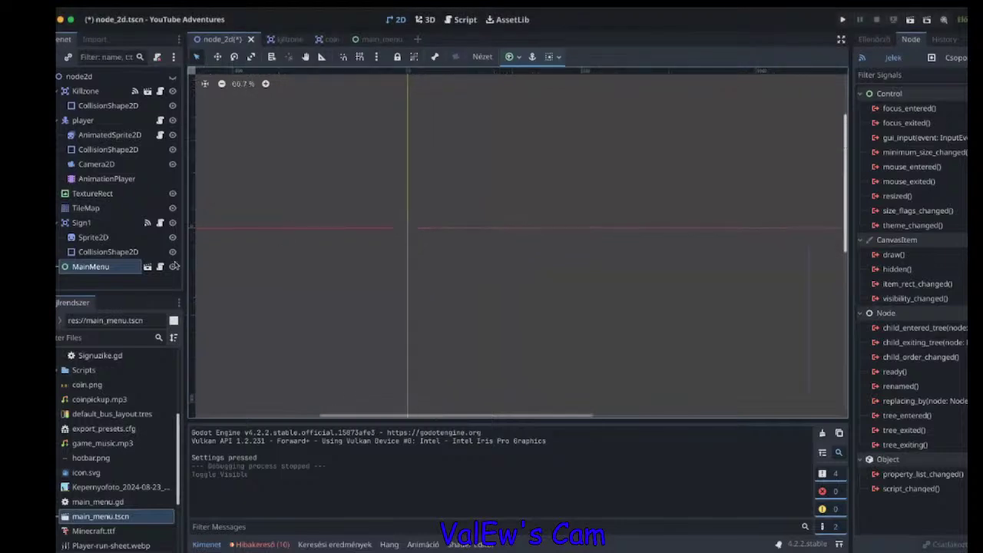
click(172, 266)
click(172, 267)
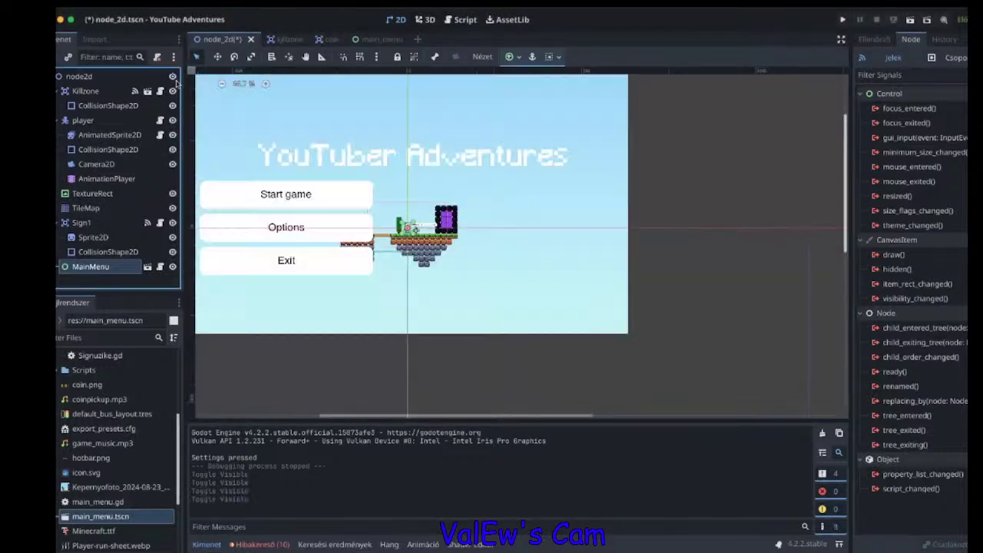
click(173, 77)
scroll(296, 160, down, 3)
scroll(232, 175, up, 5)
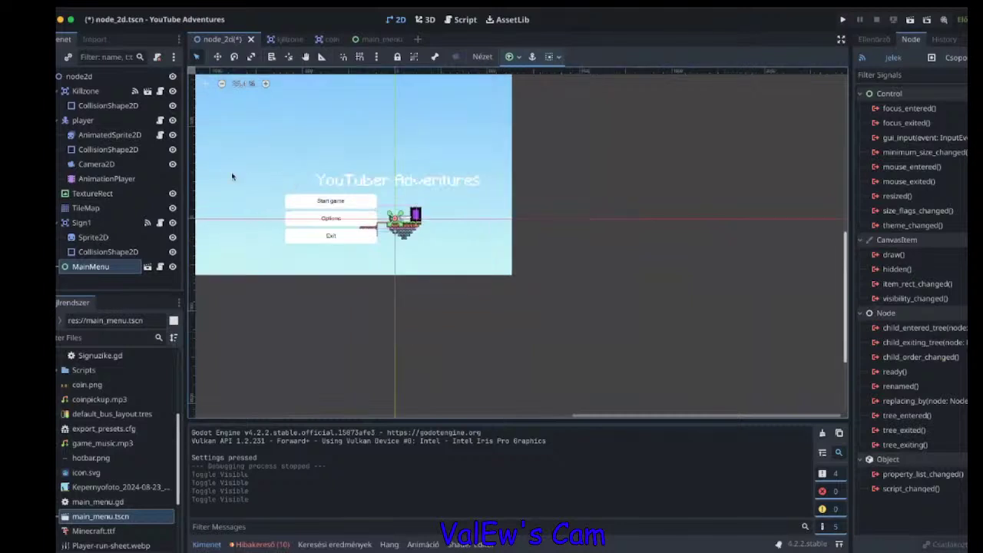
scroll(232, 175, down, 1)
scroll(233, 174, up, 5)
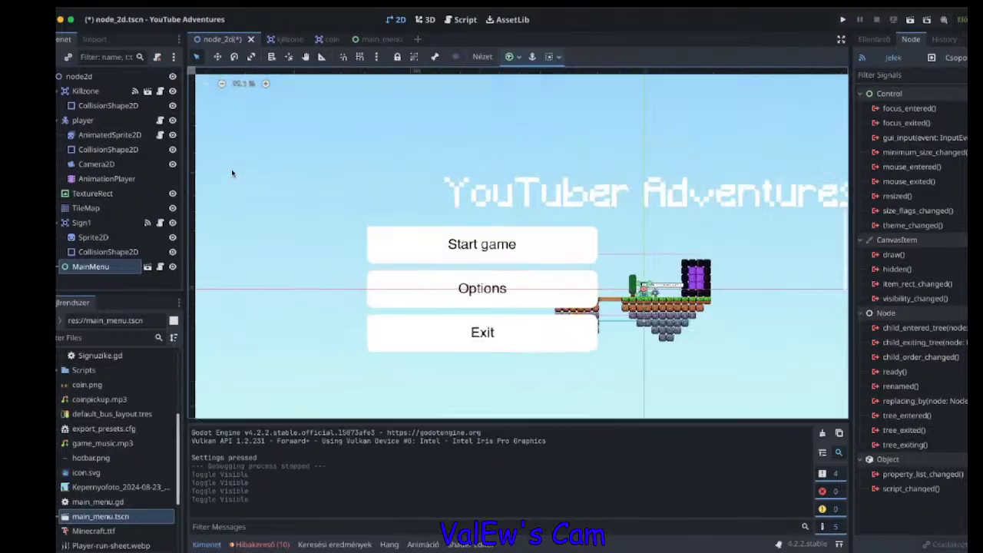
scroll(232, 173, down, 20)
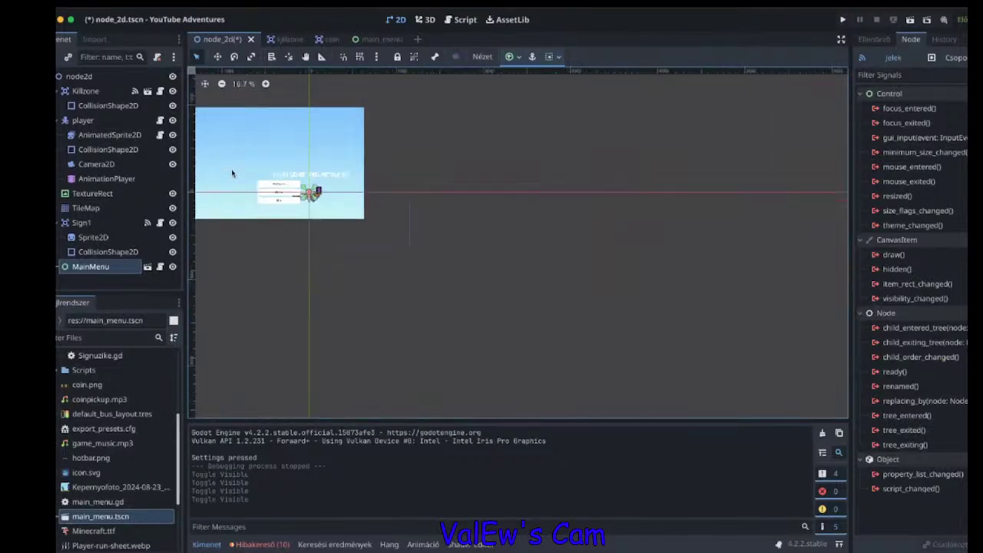
scroll(210, 146, up, 4)
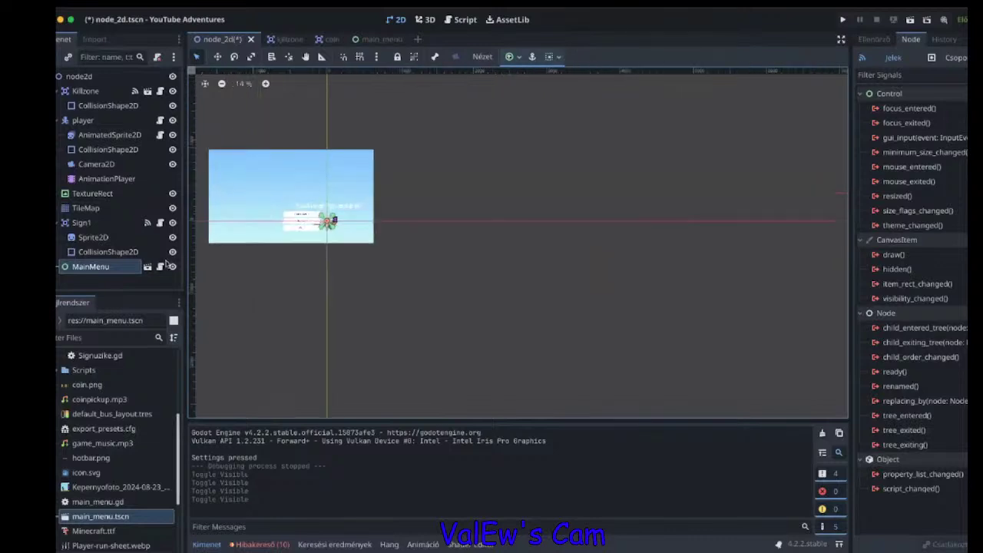
Open the script attached to MainMenu and try to reparent the node2d root under MainMenu.
click(160, 266)
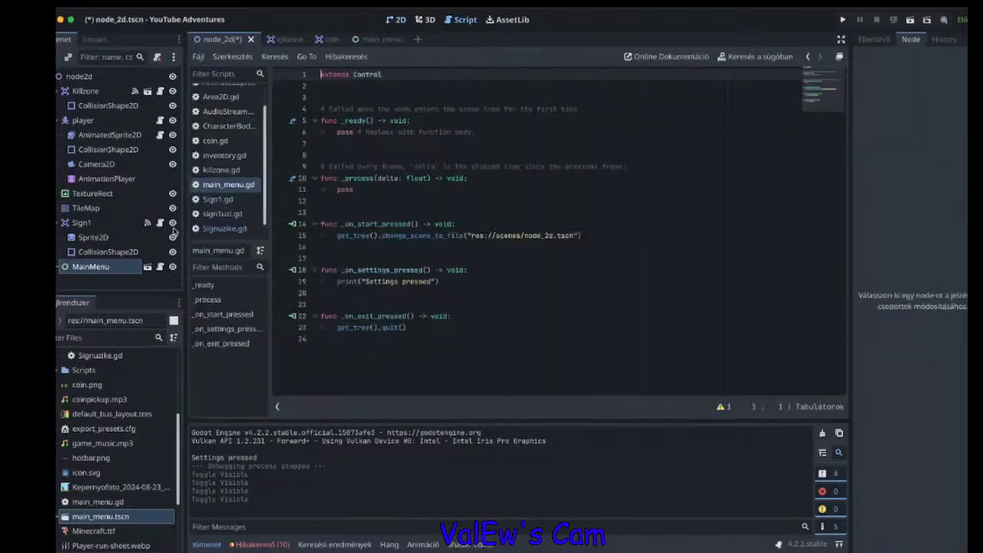
click(117, 269)
drag(118, 269, 86, 271)
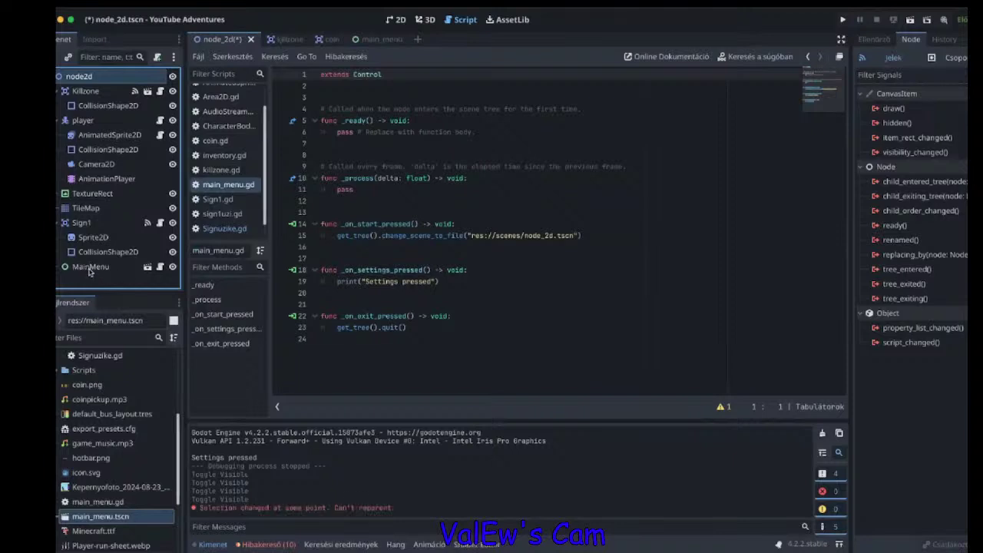
click(90, 268)
Create a new scene with a Node2D root.
click(418, 39)
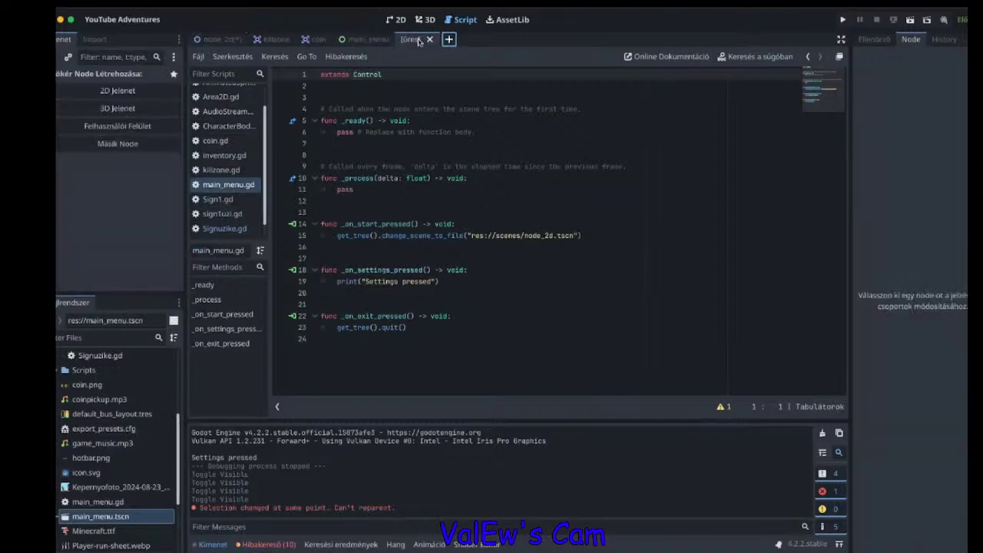
click(429, 39)
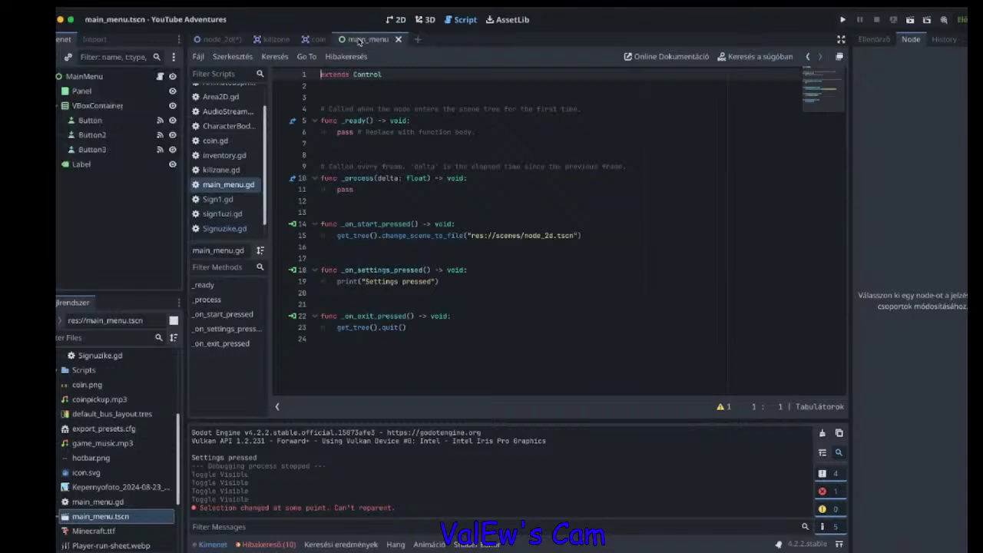
click(419, 43)
click(108, 93)
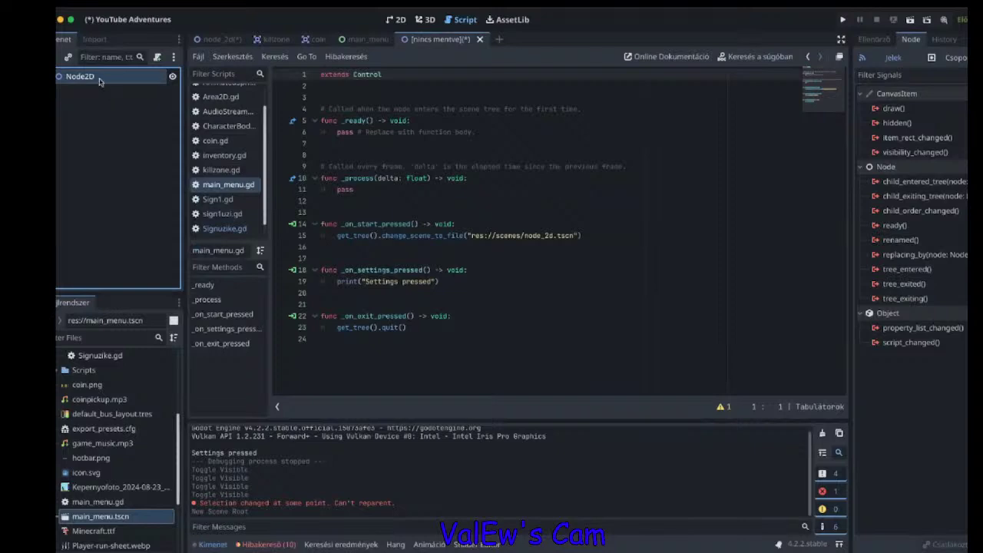
Return to the node_2d scene and try to swap the order of node2d and MainMenu in the scene tree.
click(218, 39)
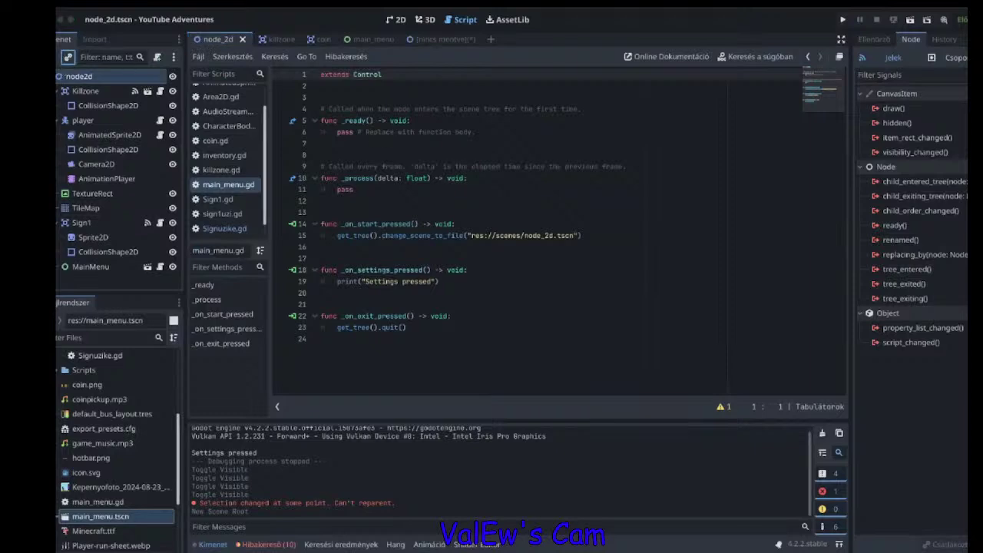
click(92, 266)
drag(127, 77, 89, 271)
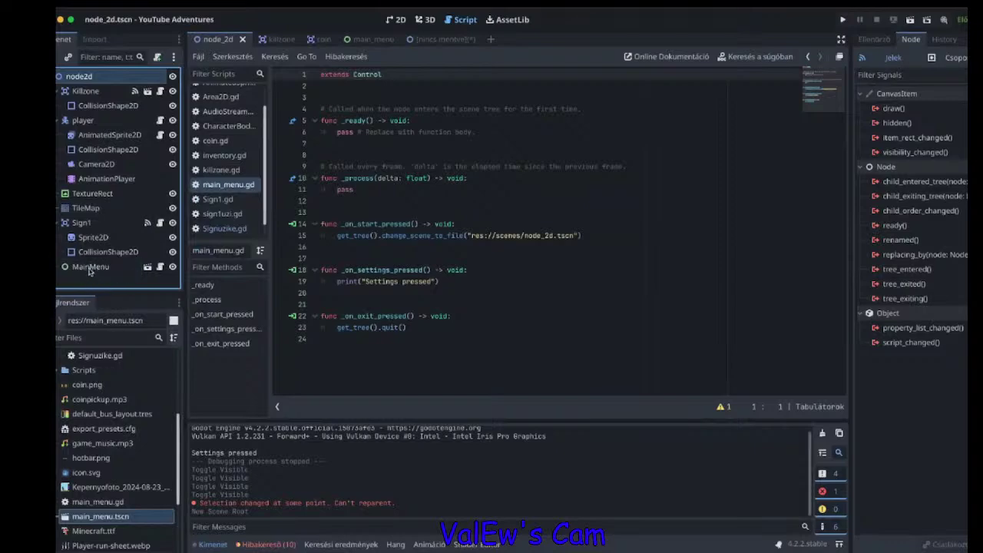
click(51, 77)
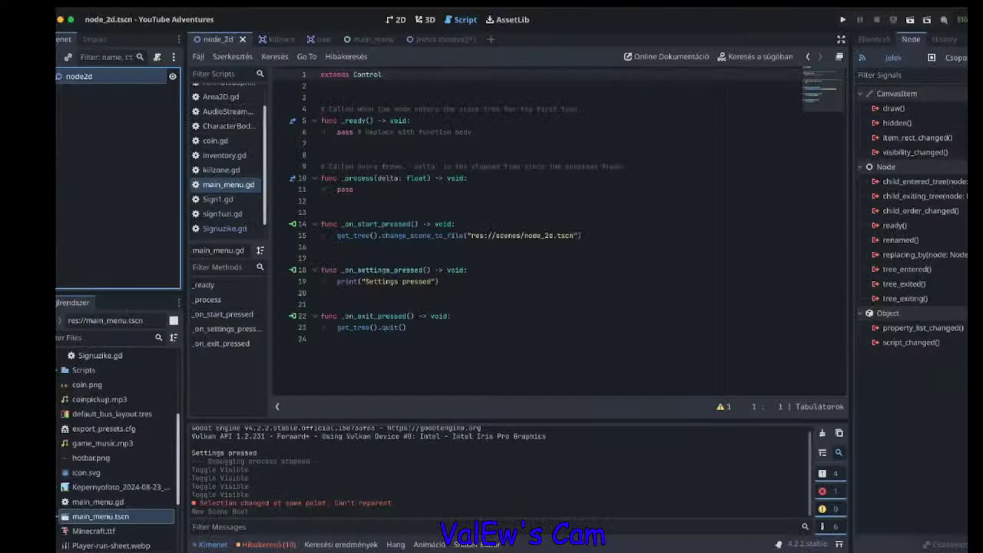
click(50, 76)
click(84, 267)
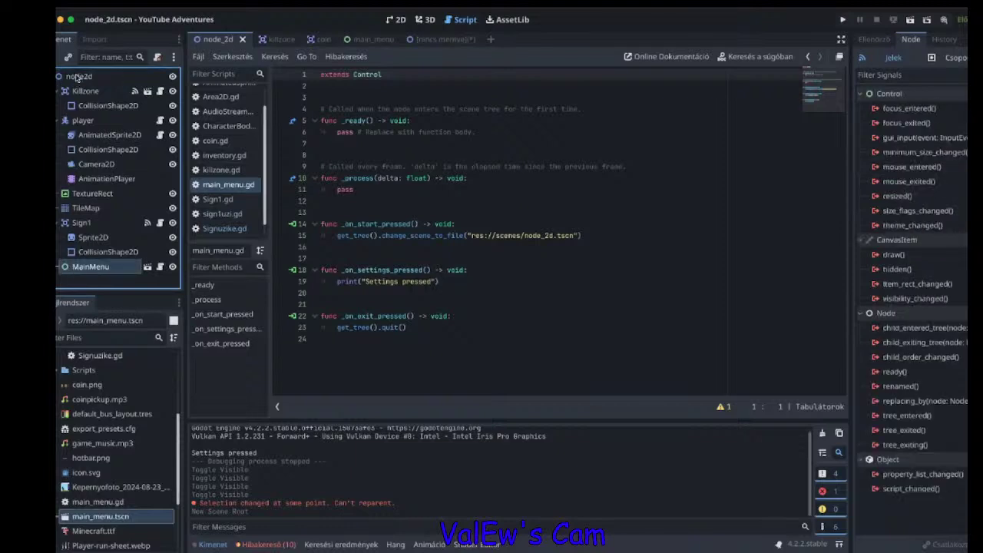
drag(84, 271, 69, 75)
Open the main_menu scene and run the project to test which scene starts.
click(355, 38)
click(843, 20)
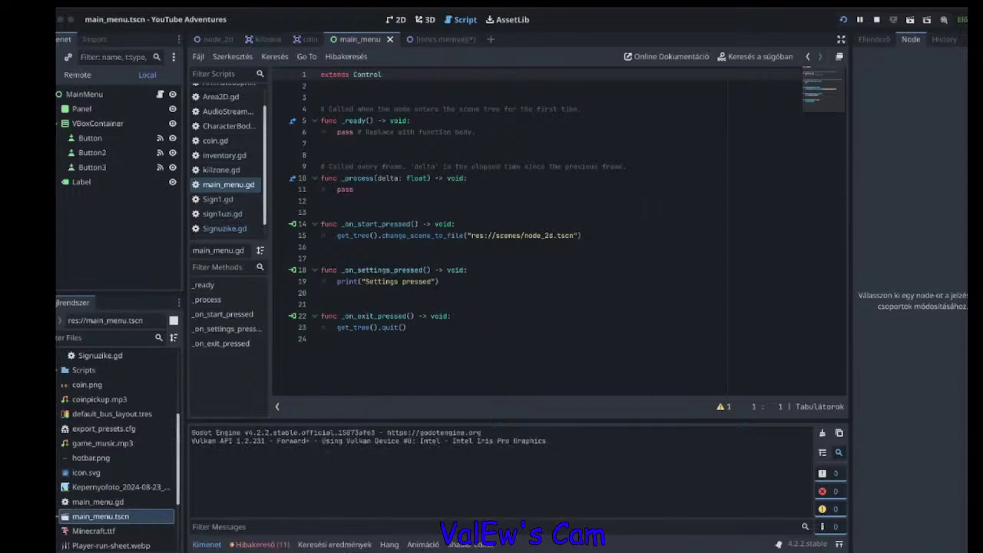
click(395, 132)
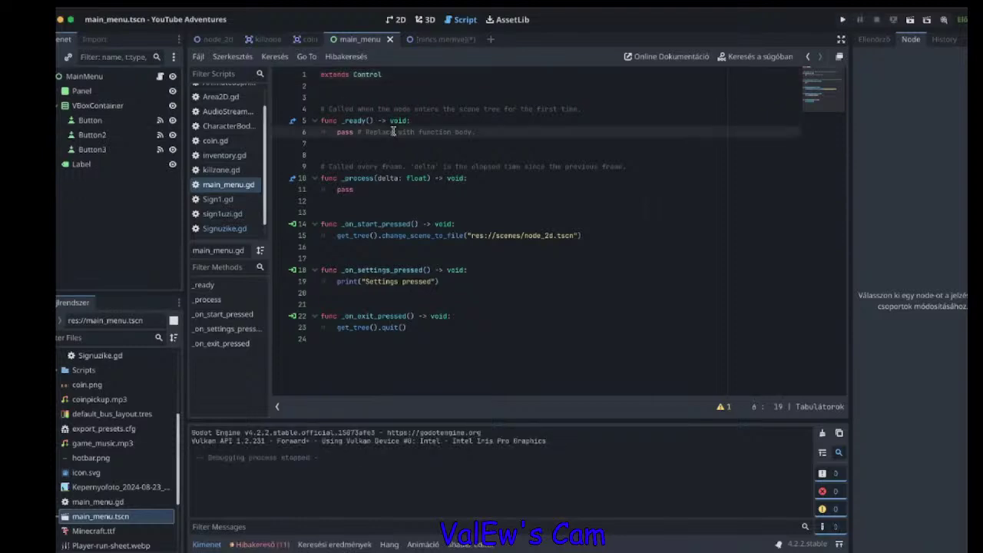
Delete the MainMenu instance from the node_2d scene and run the project again with main_menu open.
click(217, 39)
click(91, 267)
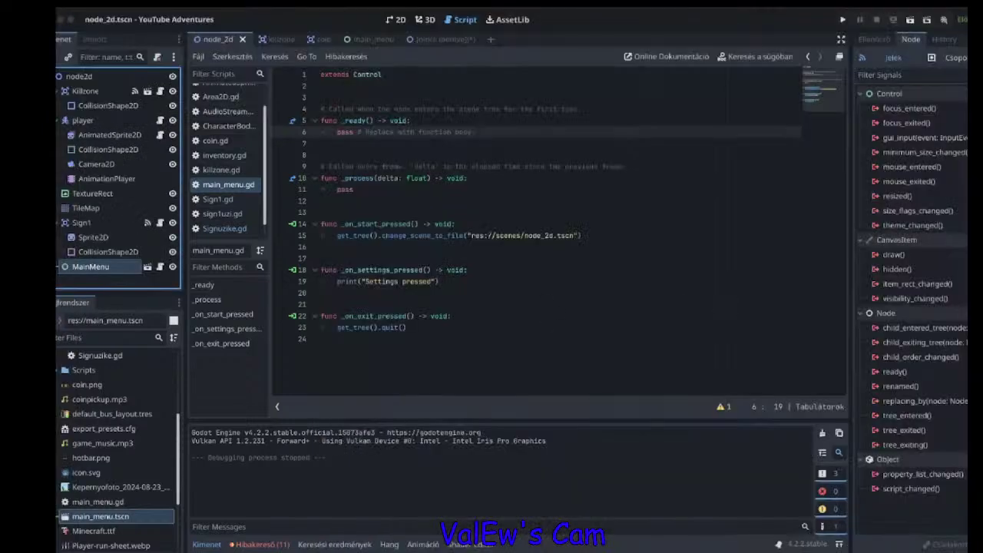
key(Delete)
click(372, 40)
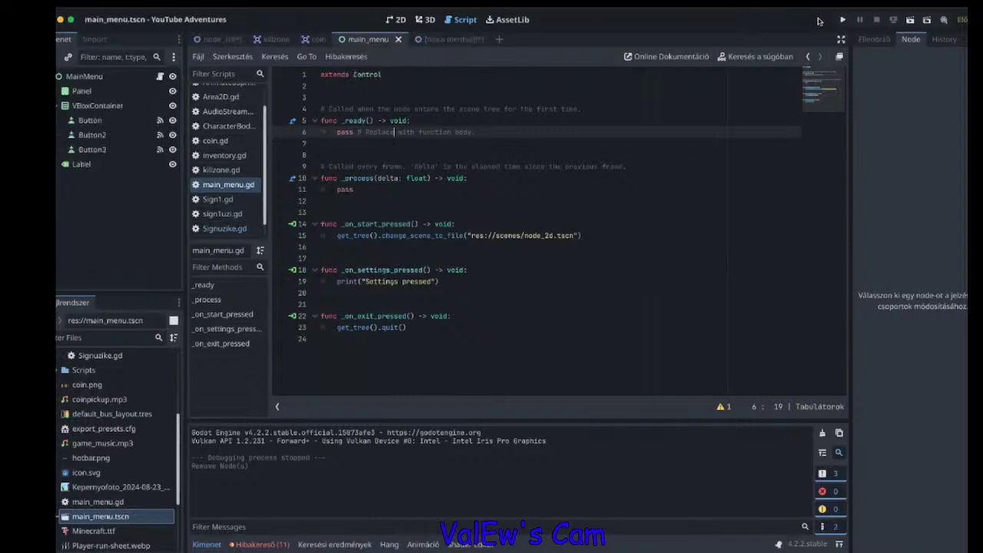
click(843, 19)
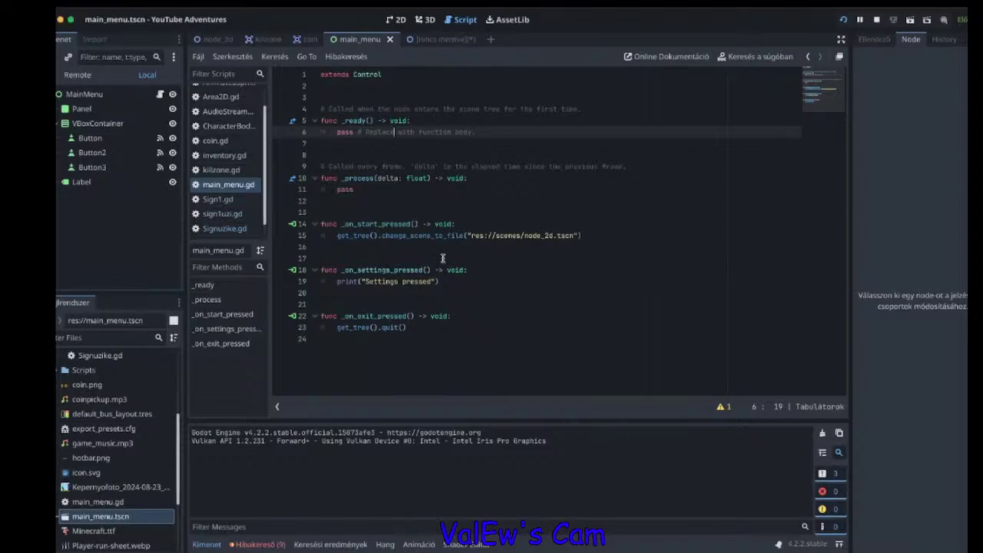
Correct the scene path in _on_start_pressed to "res://Scenes/node_2d.tscn" and rerun the project.
click(387, 191)
drag(581, 236, 340, 234)
click(386, 236)
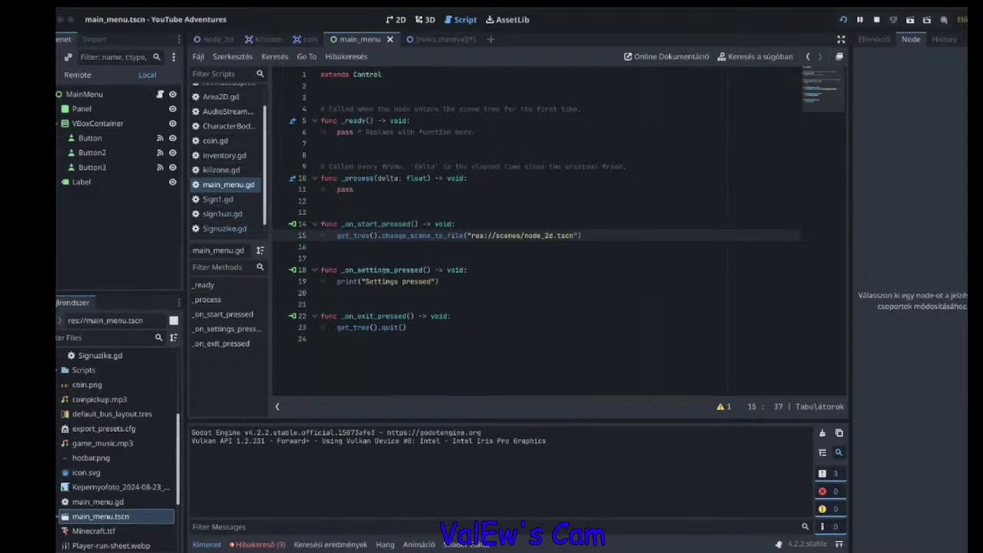
click(500, 236)
key(BackSpace)
text(S)
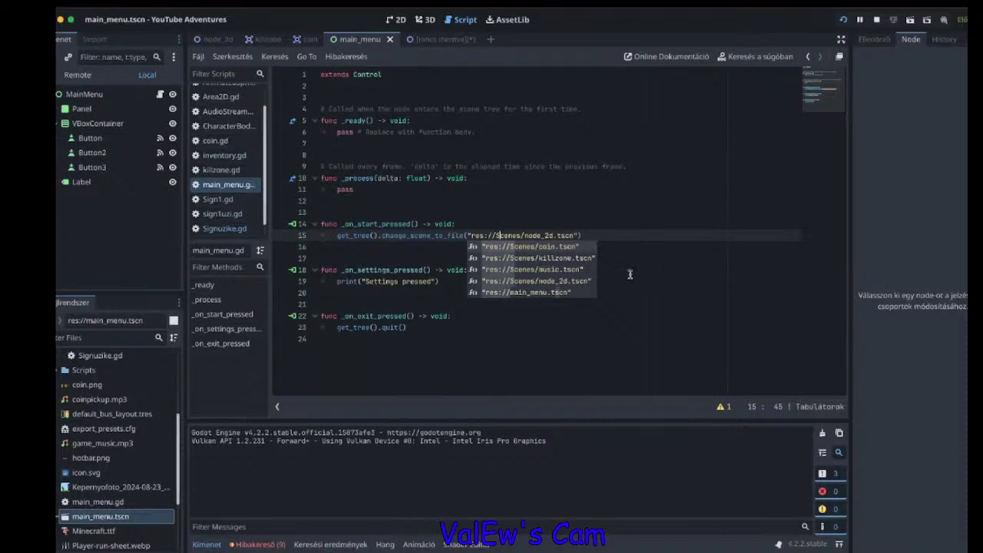
key(Return)
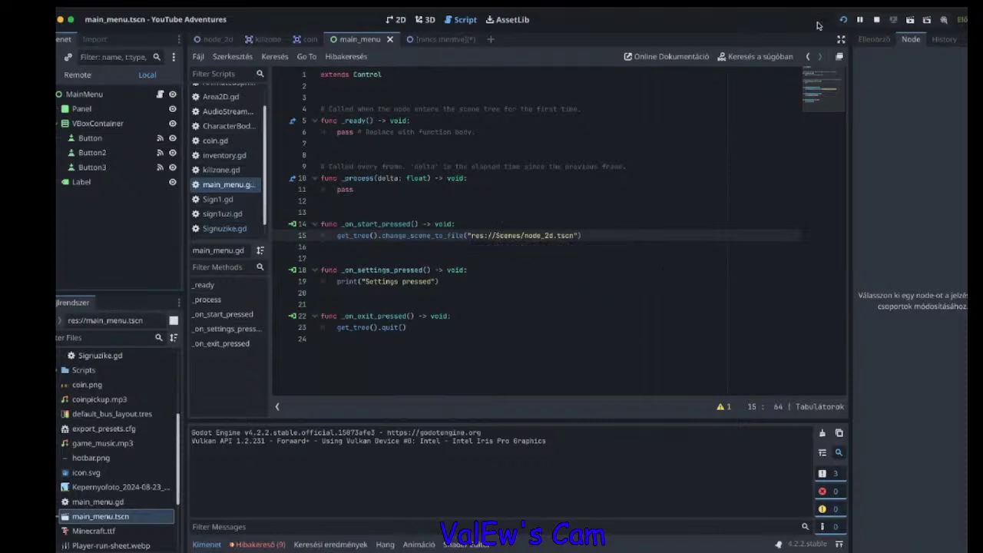
click(848, 21)
click(343, 106)
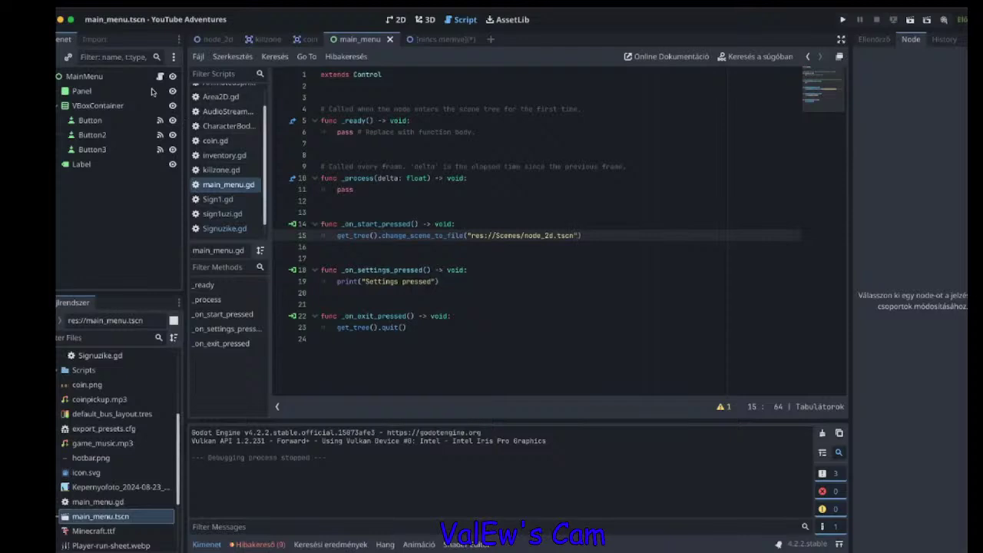
Add main_menu.tscn as an instance in node_2d, directly under node2d and above Killzone, and test-run the project.
click(215, 40)
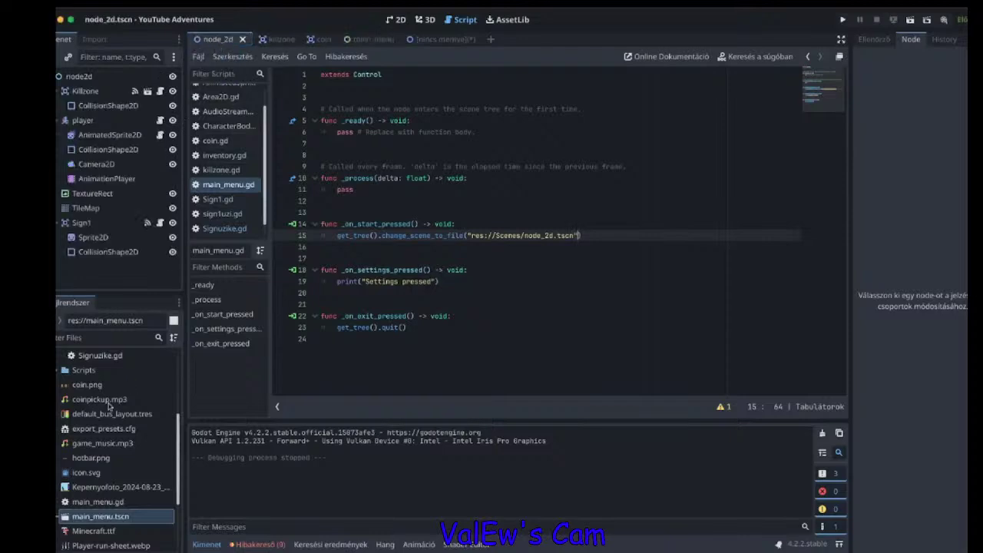
drag(122, 518, 83, 274)
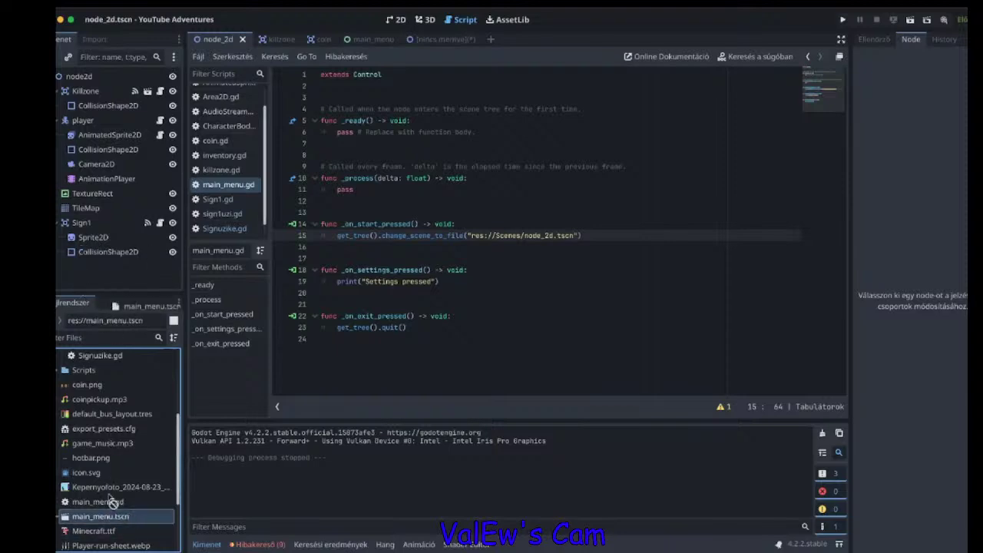
drag(114, 510, 89, 88)
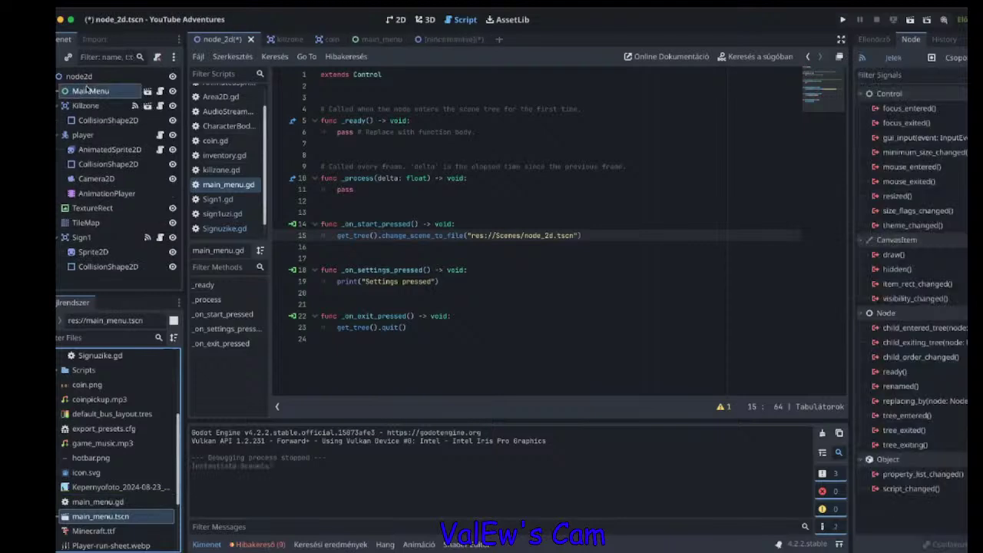
click(88, 92)
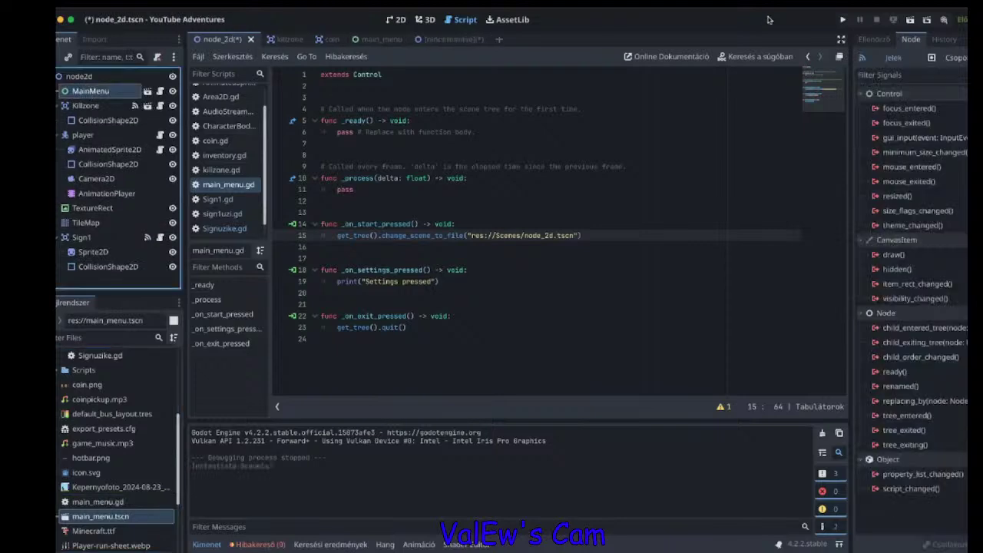
click(843, 19)
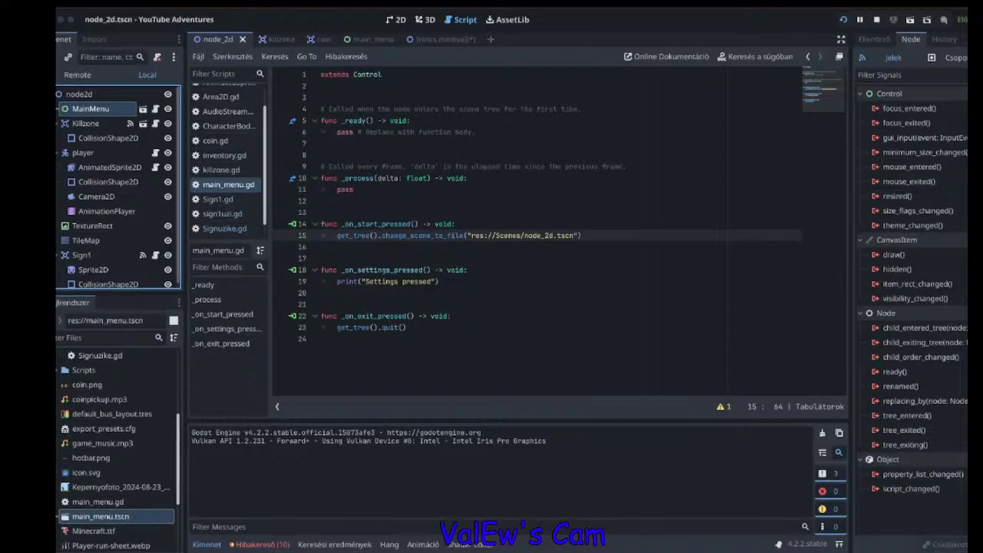
key(F8)
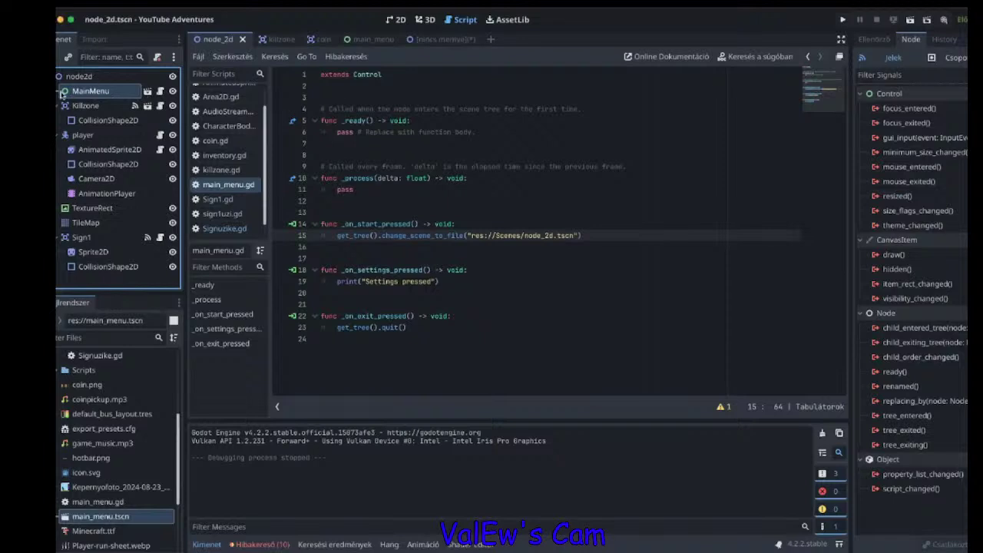
Move the MainMenu instance to the end of the node2d tree, save the scene and run the project.
drag(63, 93, 68, 80)
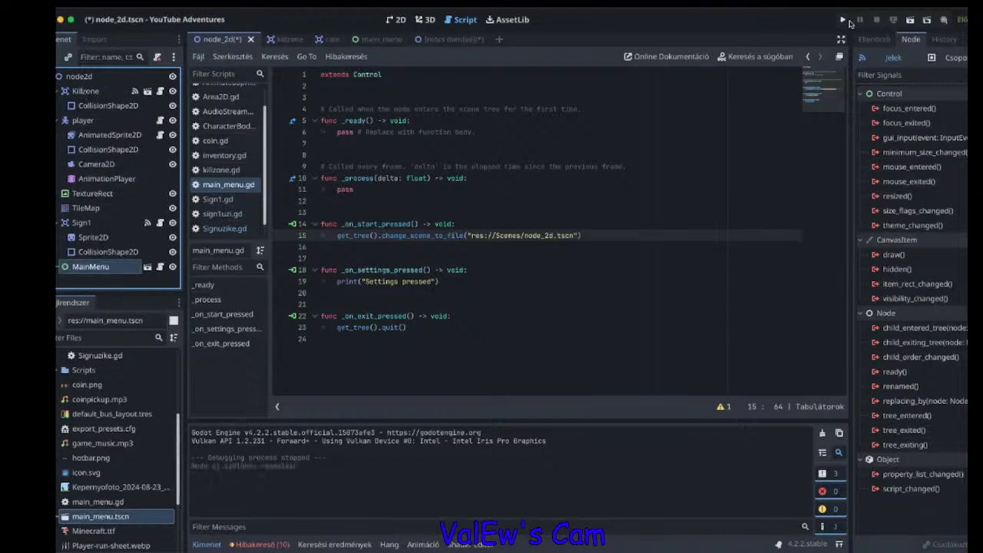
key(ctrl+s)
key(F5)
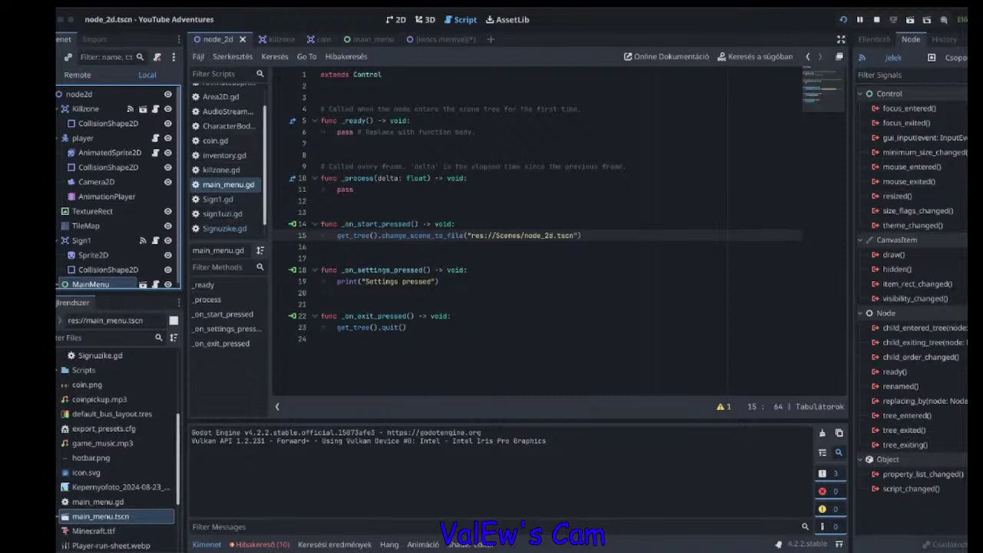
key(F8)
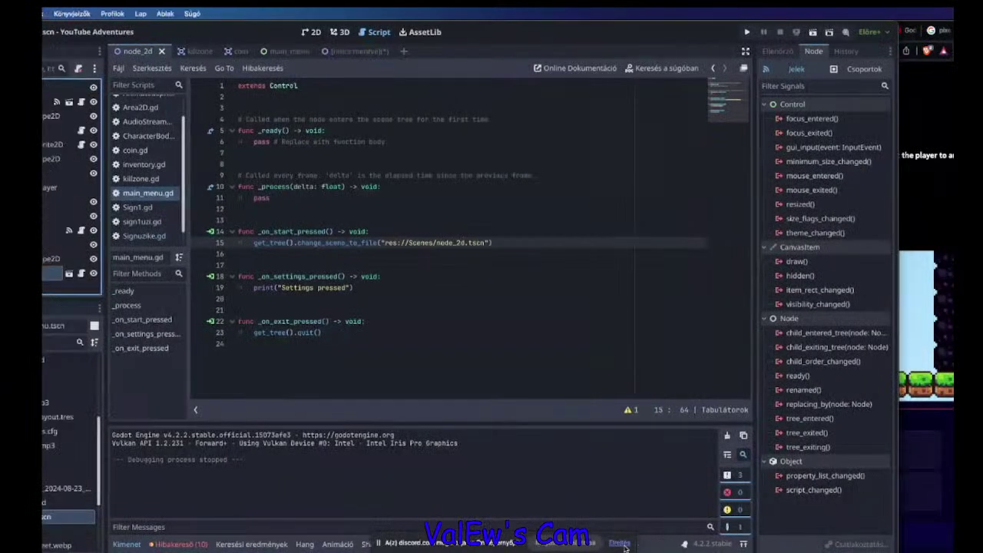
click(619, 543)
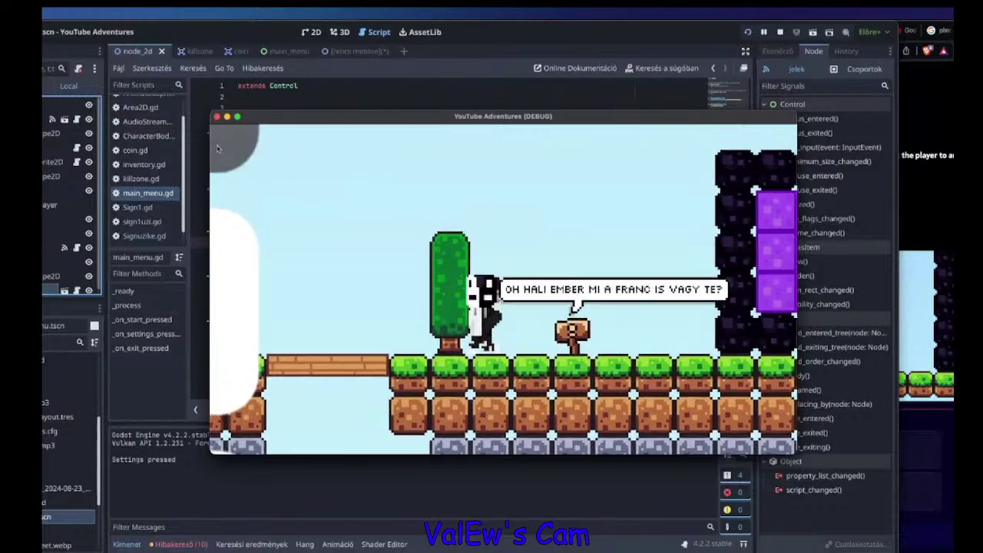
Test the running game by walking the player toward the menu and using the Options button, and close the game window.
key(Left)
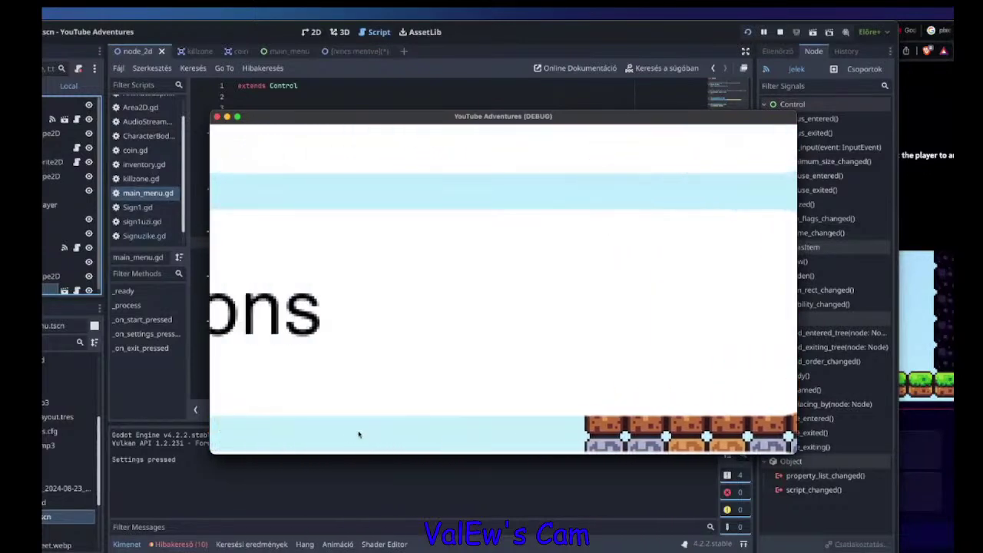
click(324, 342)
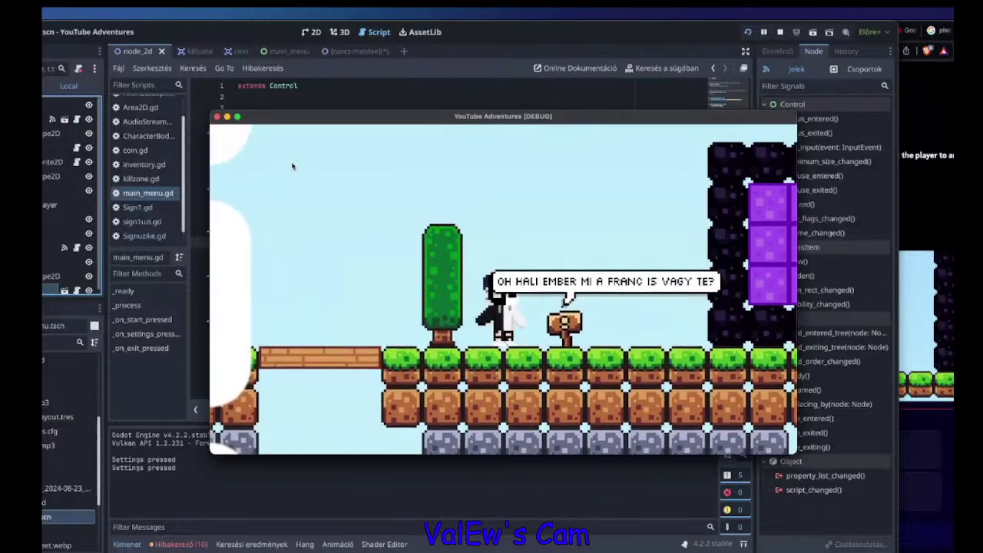
key(Left)
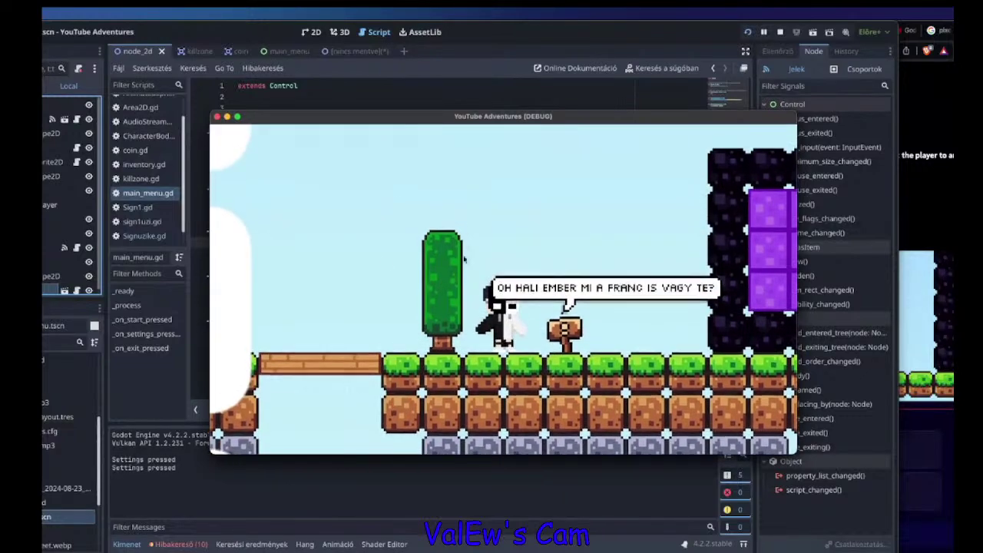
key(Left)
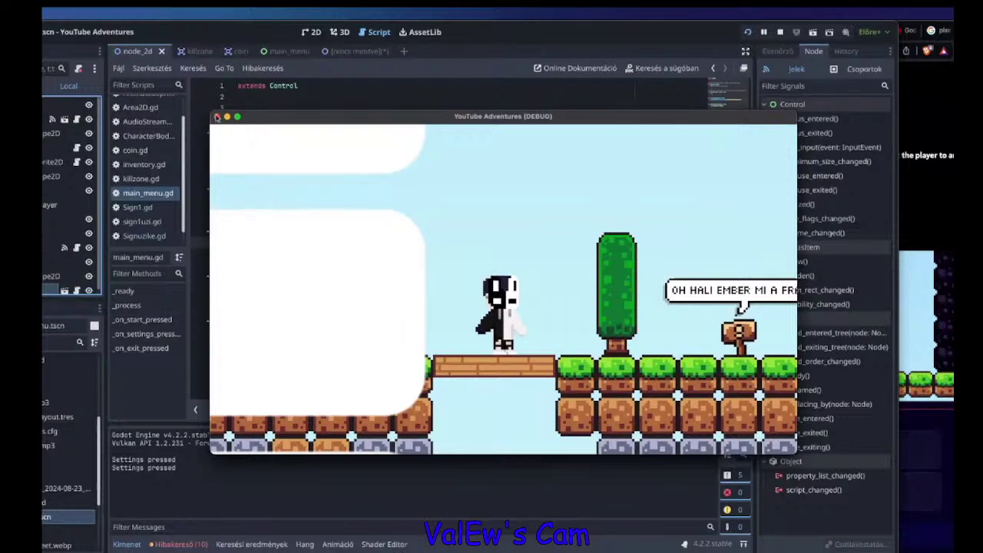
click(217, 116)
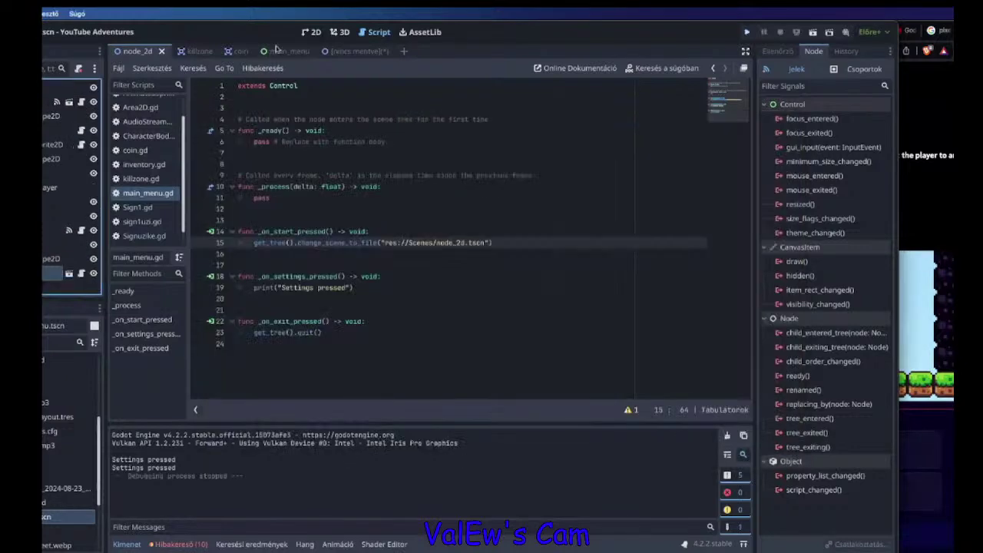
Examine the MainMenu's size and position relative to the level in the 2D view of node_2d.
click(311, 32)
scroll(361, 275, up, 1)
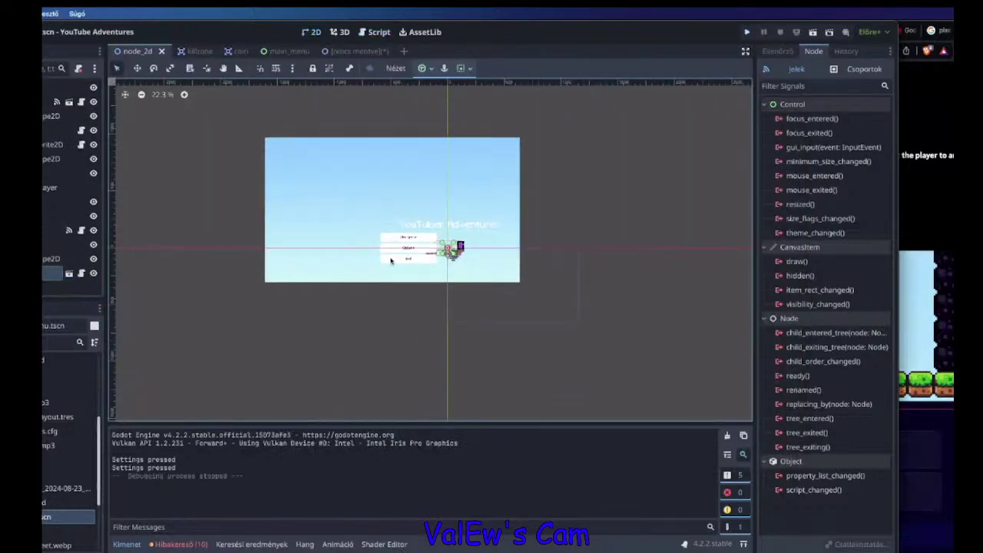
scroll(388, 263, up, 3)
scroll(390, 261, up, 1)
scroll(390, 261, down, 1)
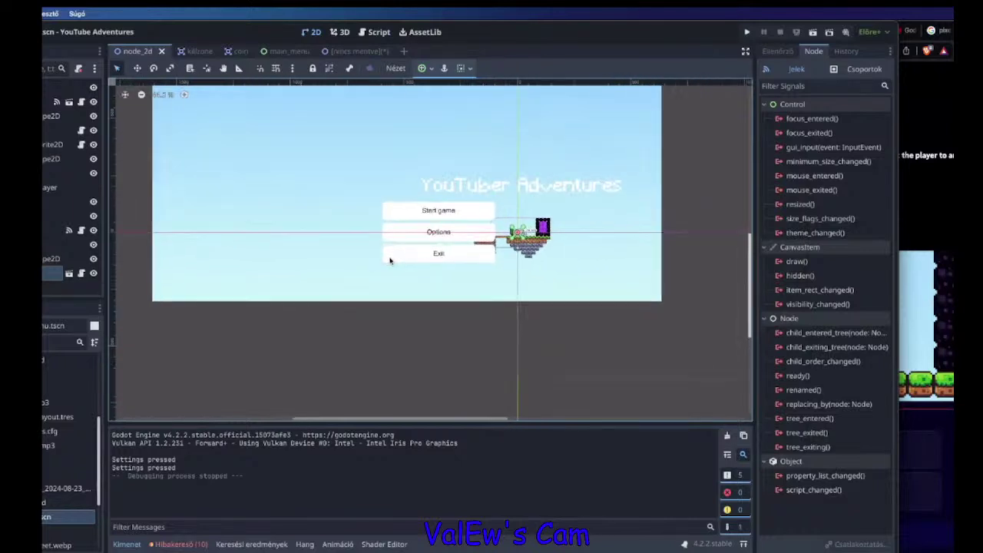
scroll(390, 261, up, 1)
scroll(390, 261, up, 1)
scroll(335, 260, down, 2)
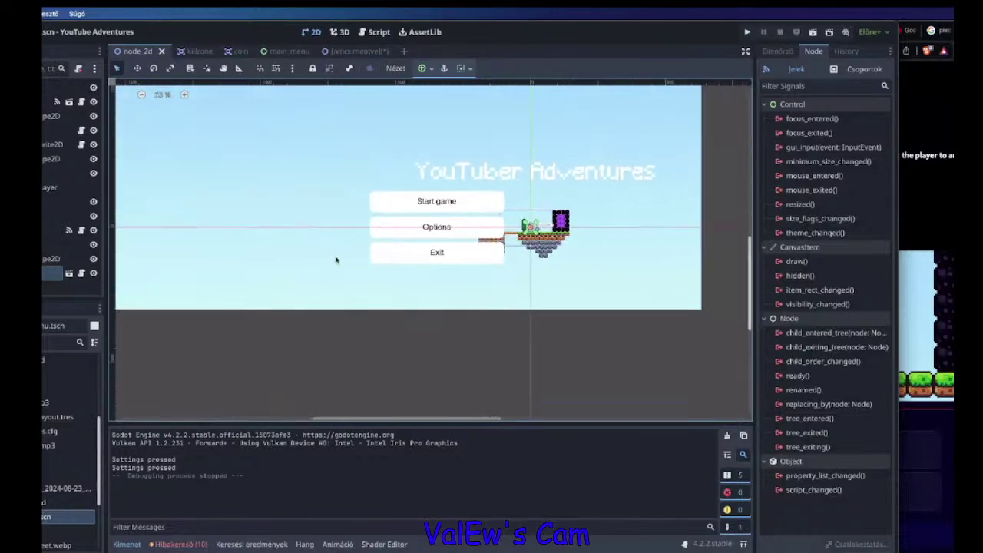
scroll(336, 260, up, 4)
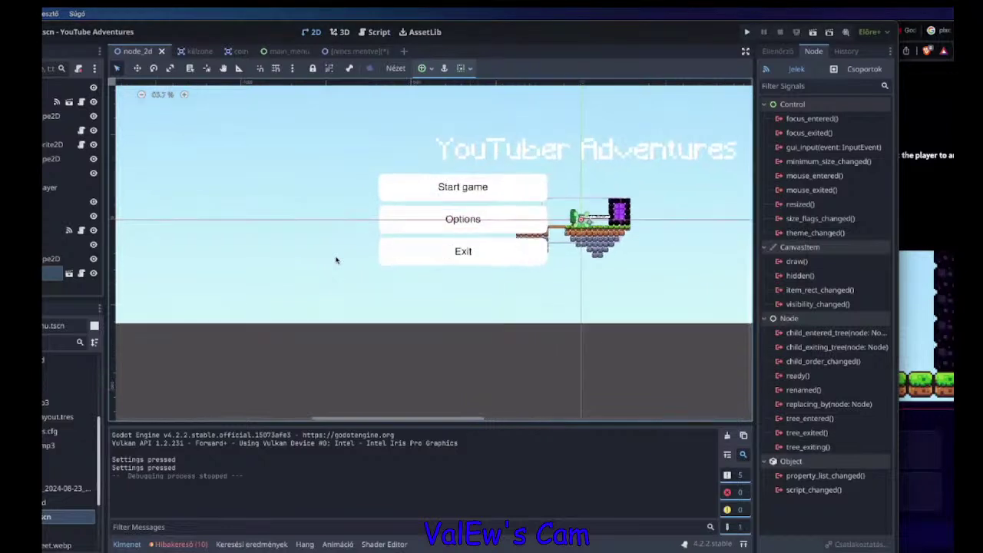
scroll(336, 260, down, 3)
scroll(393, 260, up, 2)
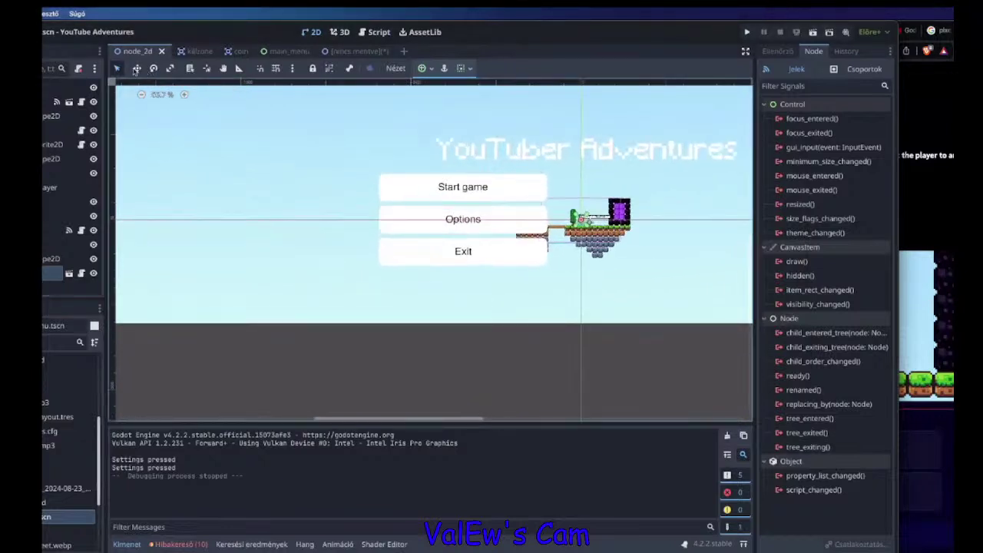
scroll(439, 223, down, 4)
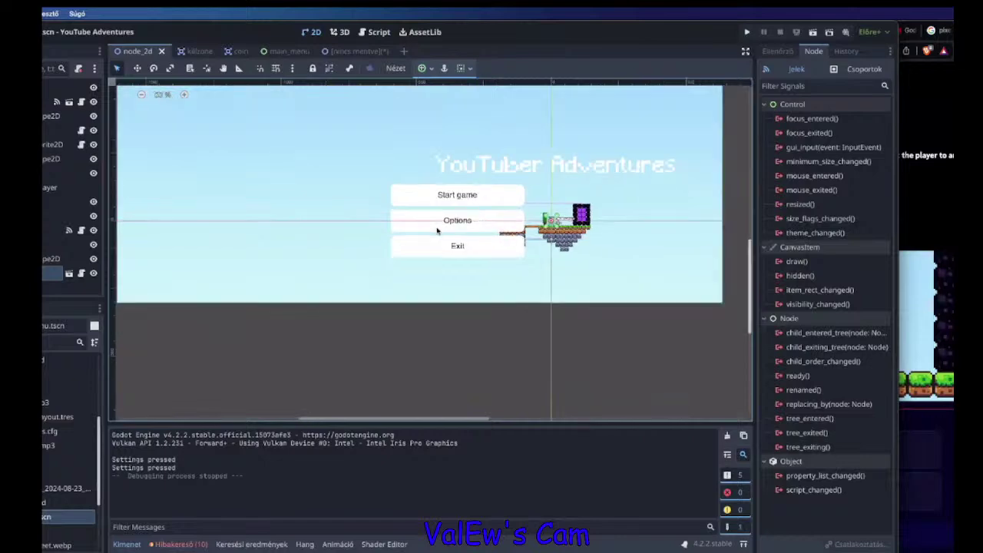
Open the main_menu scene, inspect its Start game button and root control, and return to node_2d.
double_click(440, 227)
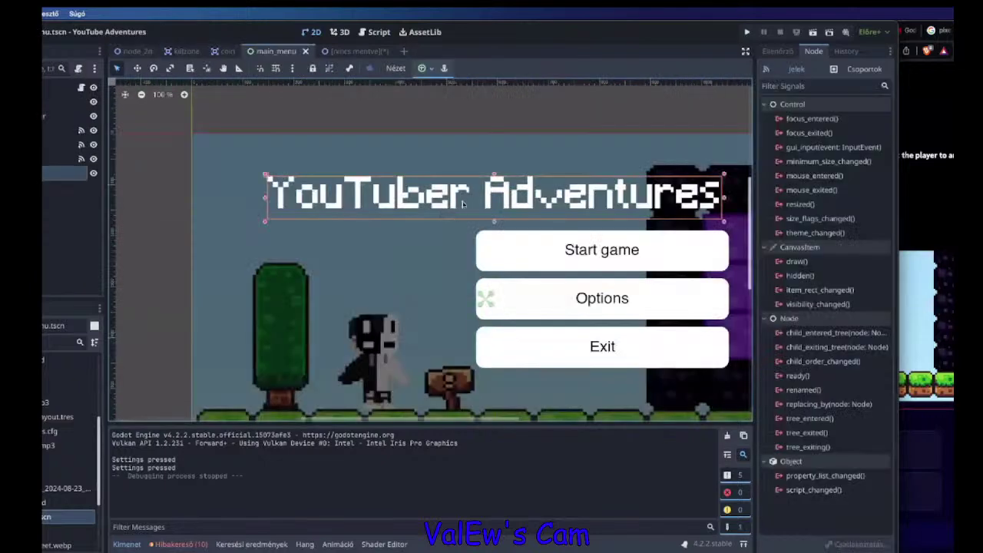
click(519, 252)
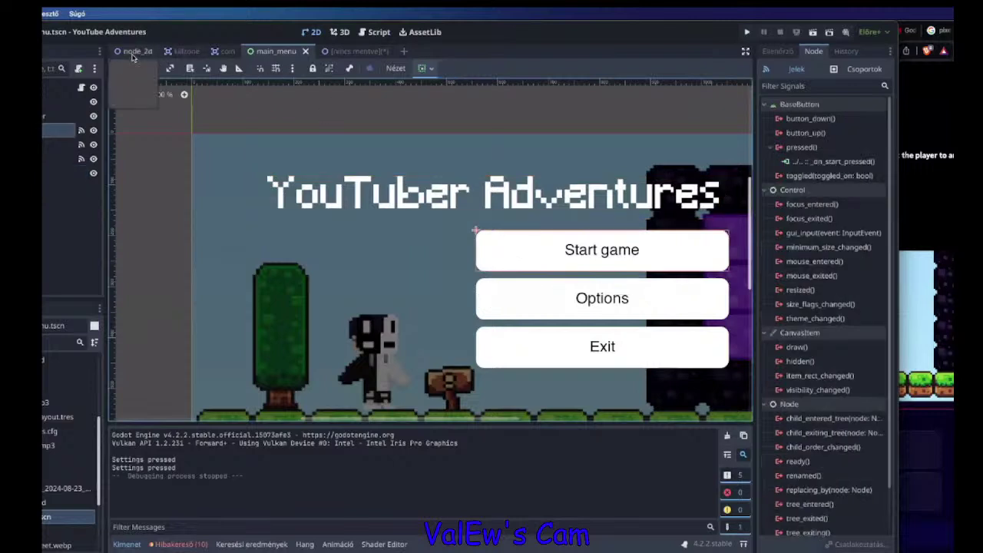
click(191, 132)
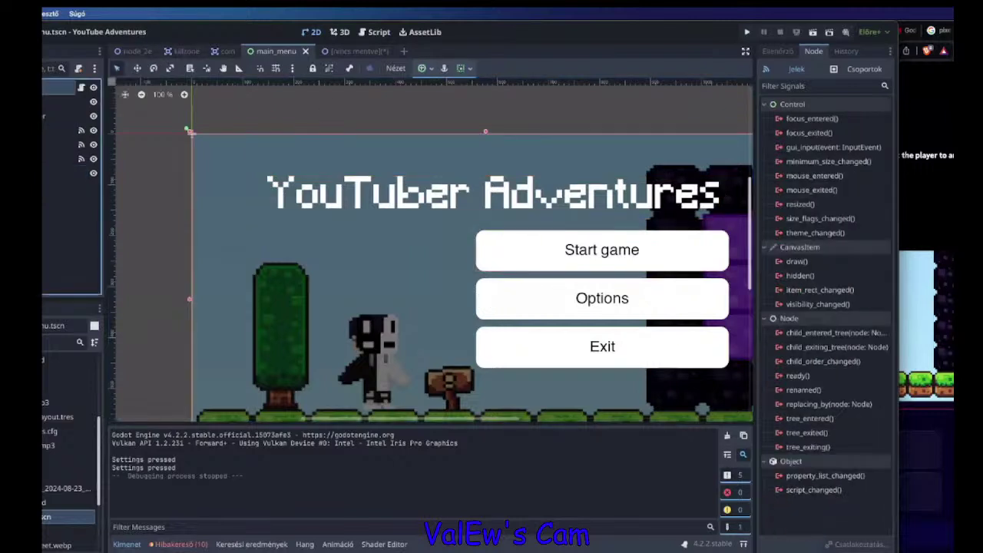
click(134, 52)
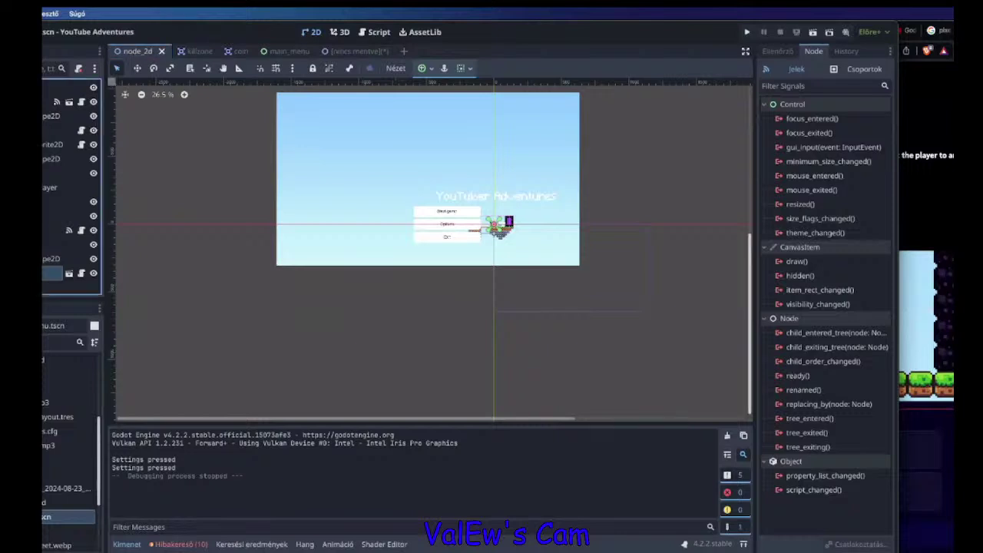
Delete the MainMenu instance from the node_2d scene.
right_click(40, 274)
click(103, 548)
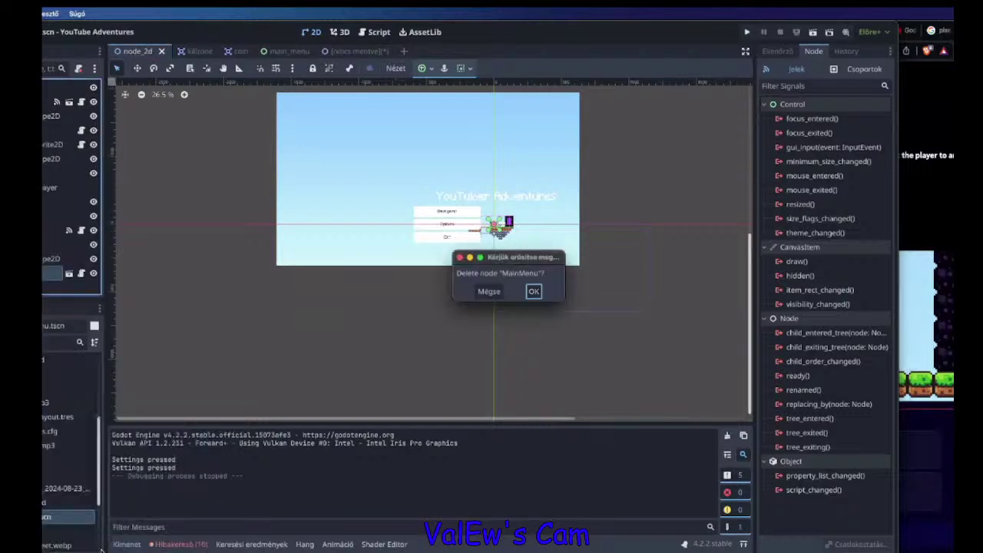
click(534, 291)
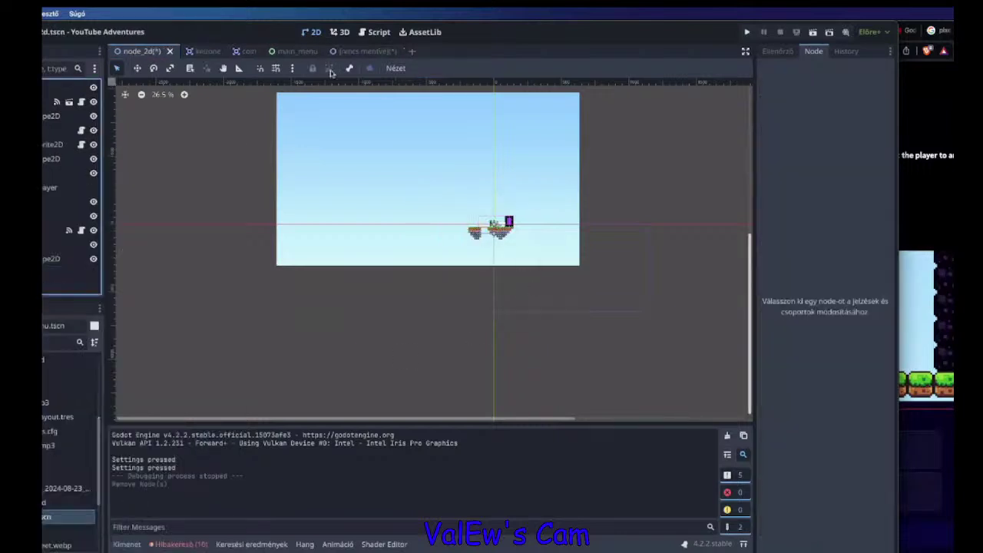
Try to instantiate Scenes/node_2d.tscn as a child scene in main_menu.
click(284, 51)
click(15, 68)
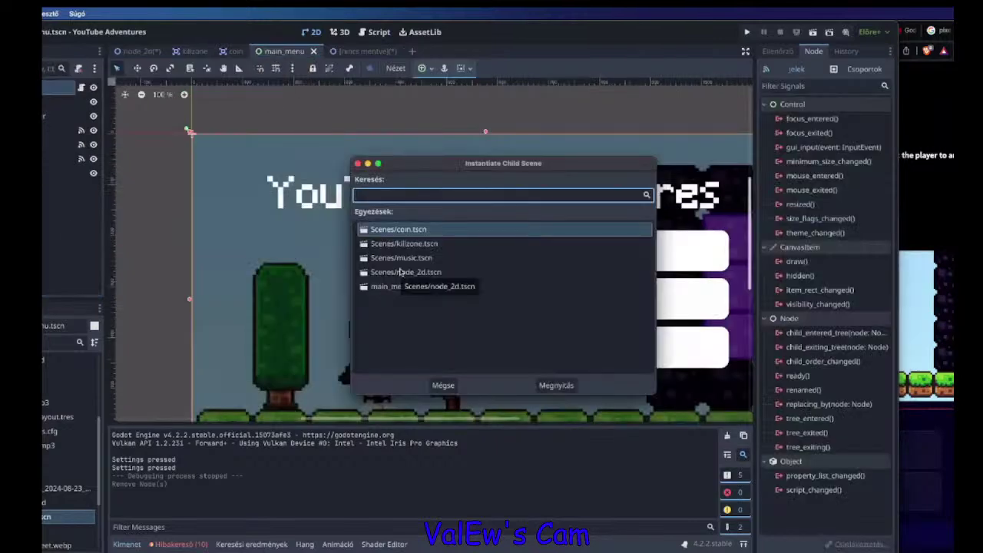
click(432, 275)
click(542, 386)
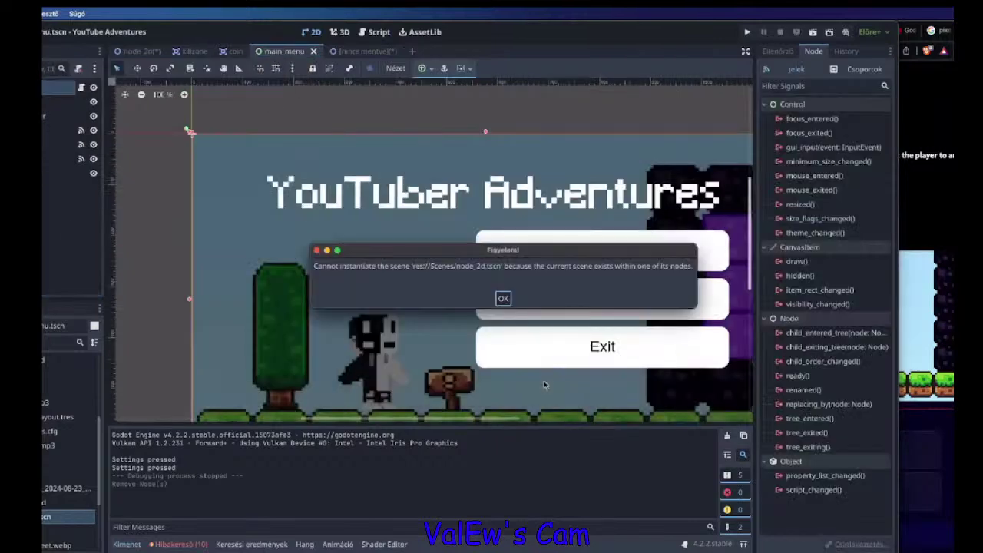
click(503, 299)
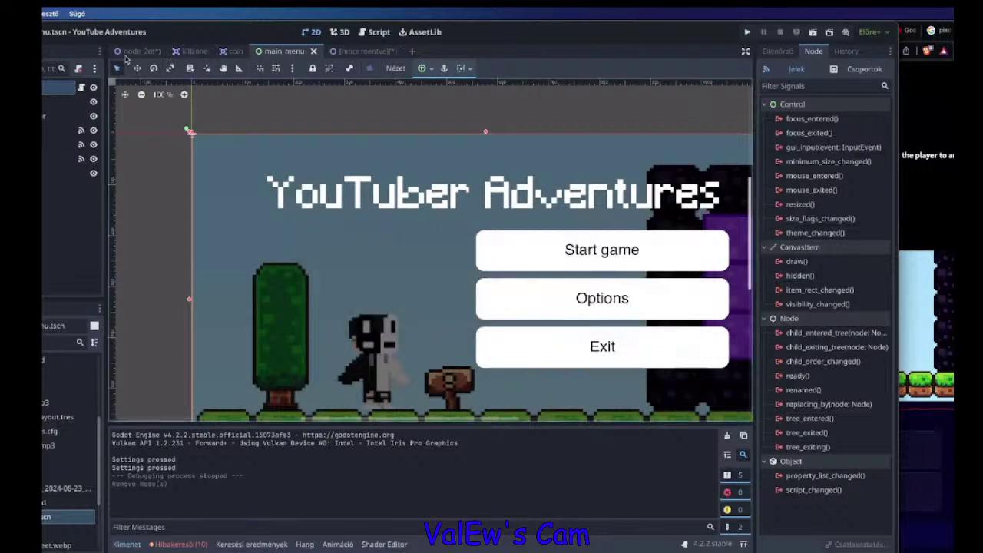
Add a Node2D to the main_menu scene and try to reparent the root control under it.
key(ctrl+a)
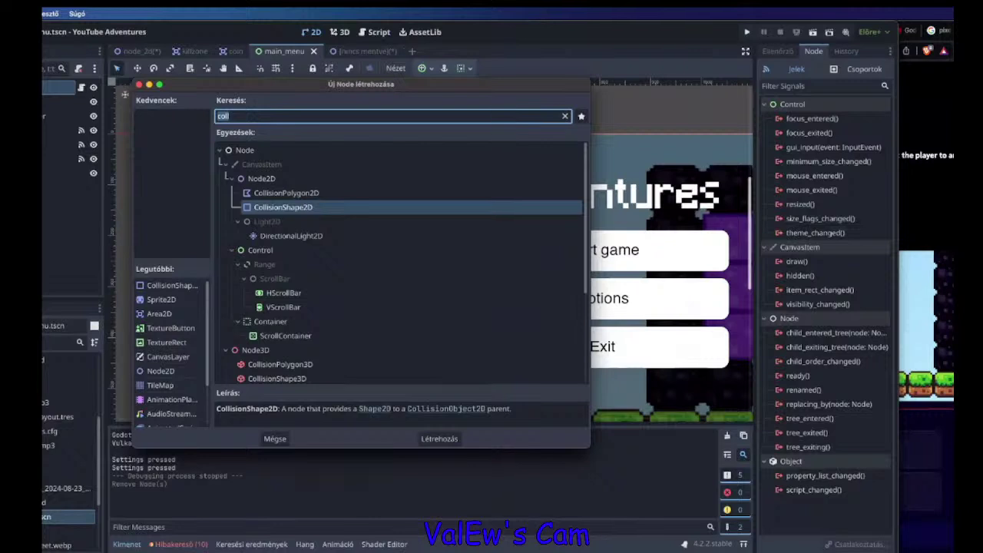
click(265, 179)
click(439, 438)
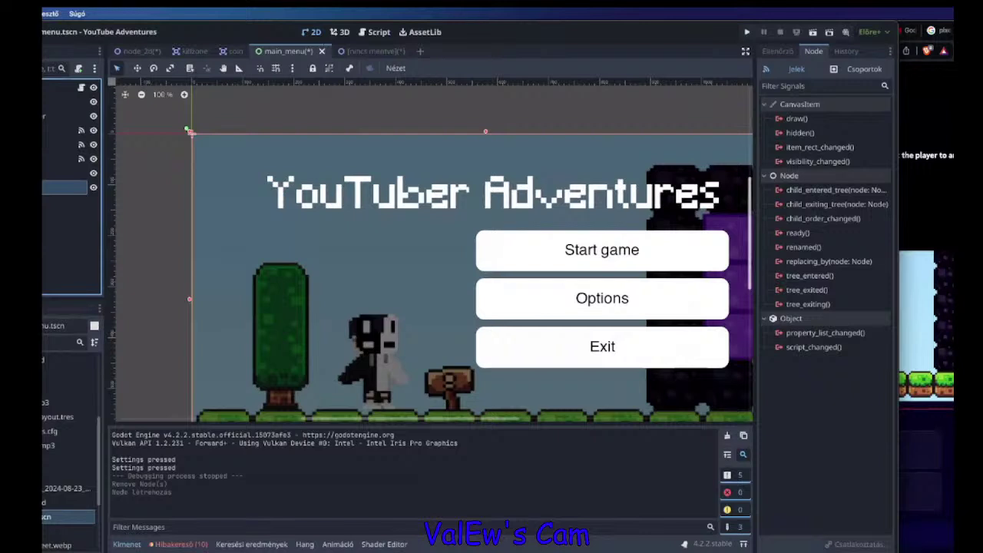
click(55, 88)
drag(45, 87, 45, 188)
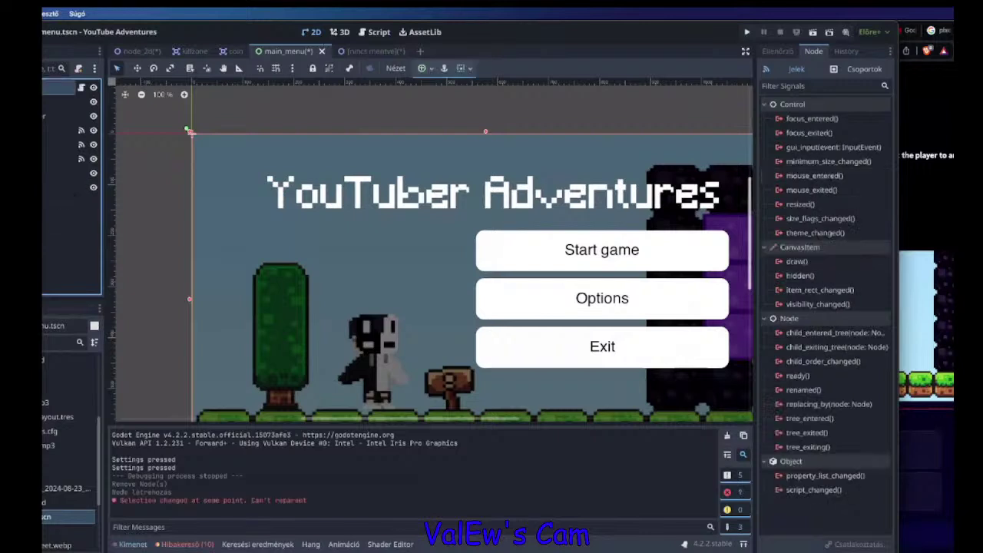
drag(45, 88, 45, 189)
click(43, 88)
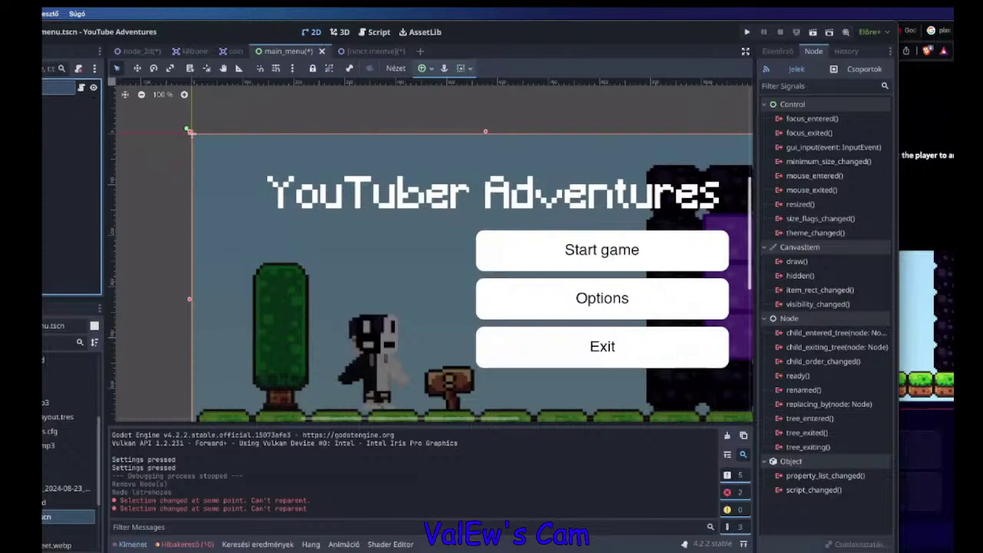
click(43, 88)
Delete the Node2D from the main_menu scene.
click(43, 188)
right_click(43, 187)
click(63, 499)
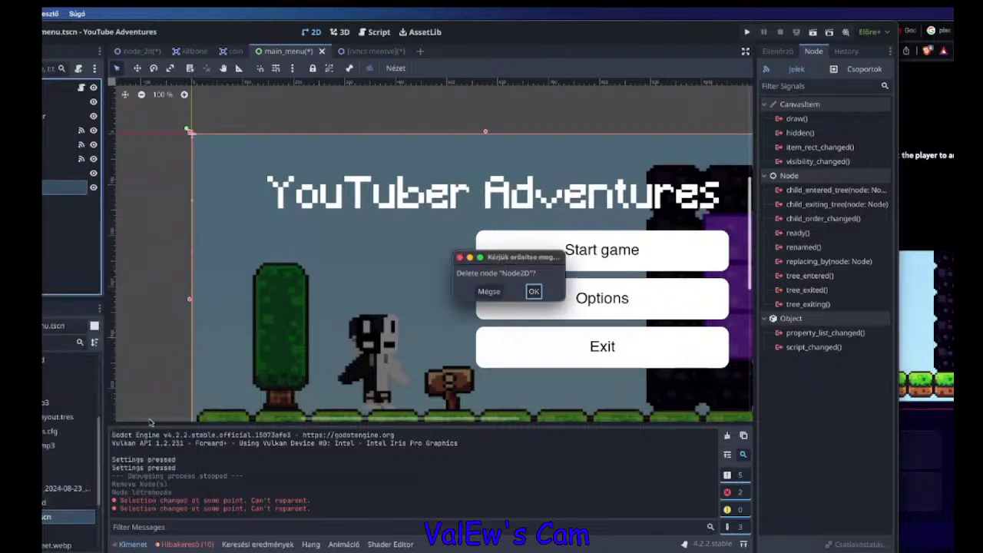
key(Return)
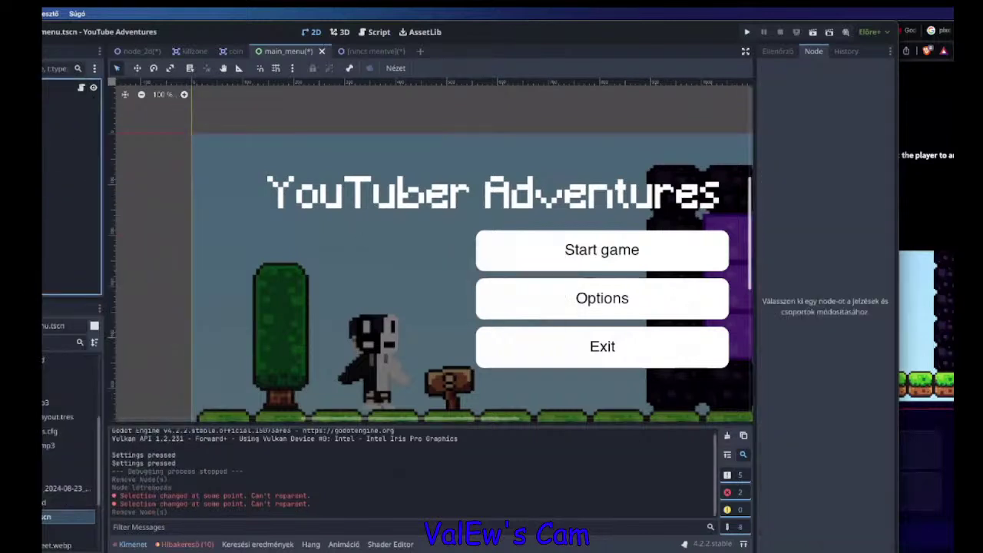
click(138, 52)
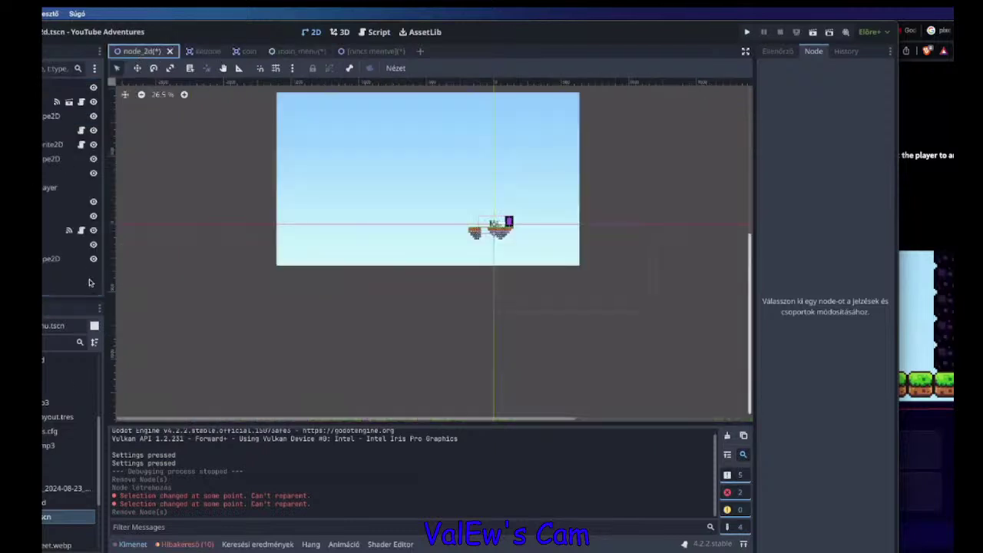
scroll(69, 453, up, 5)
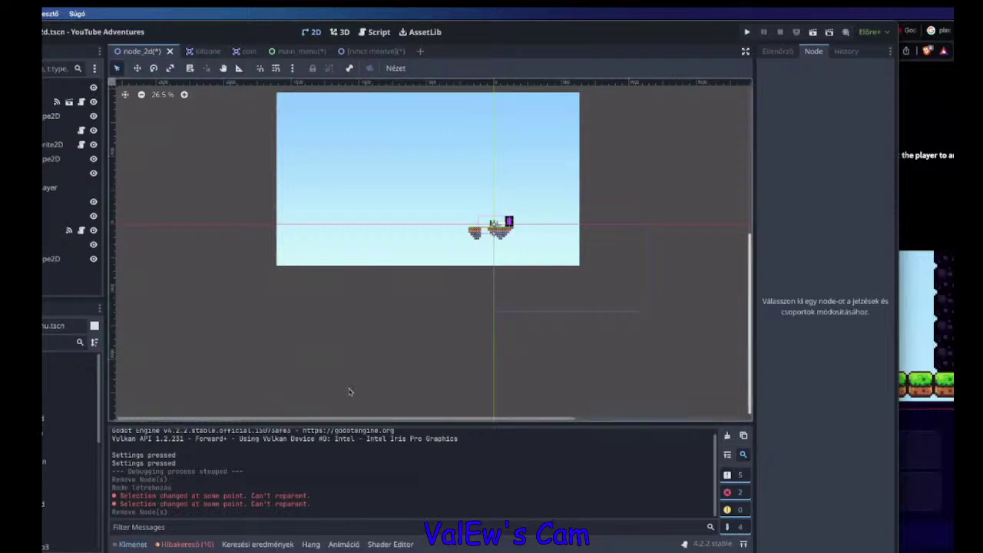
scroll(349, 391, down, 2)
scroll(343, 249, up, 2)
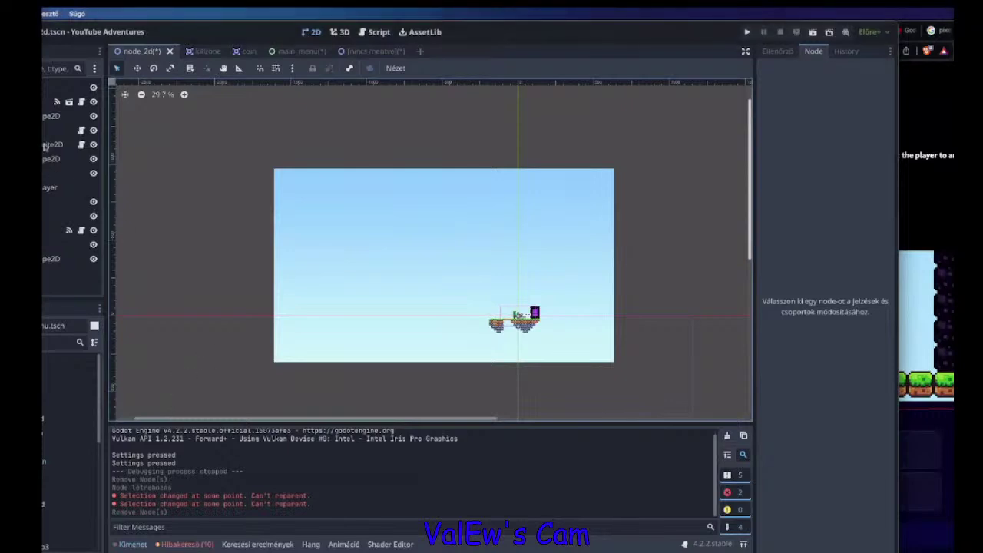
click(47, 87)
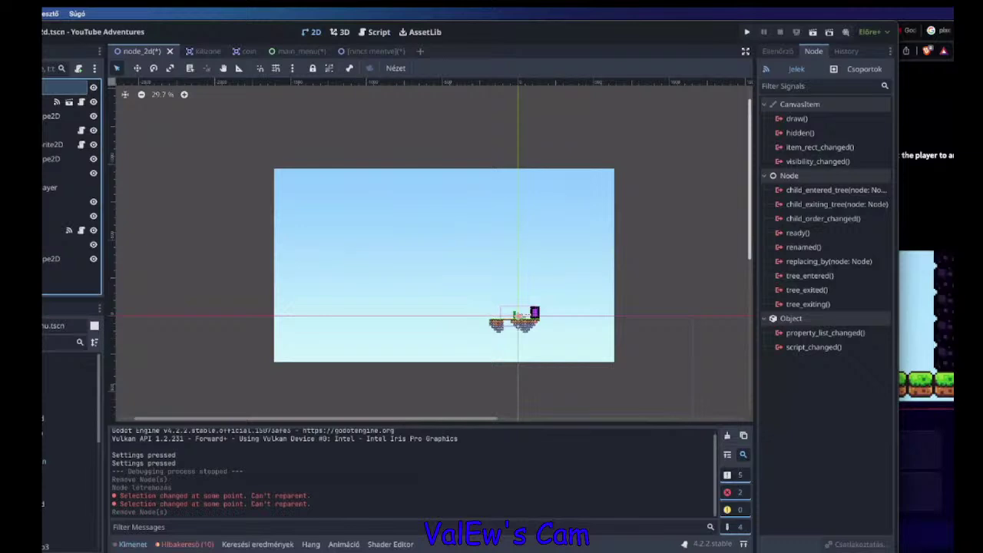
click(1, 14)
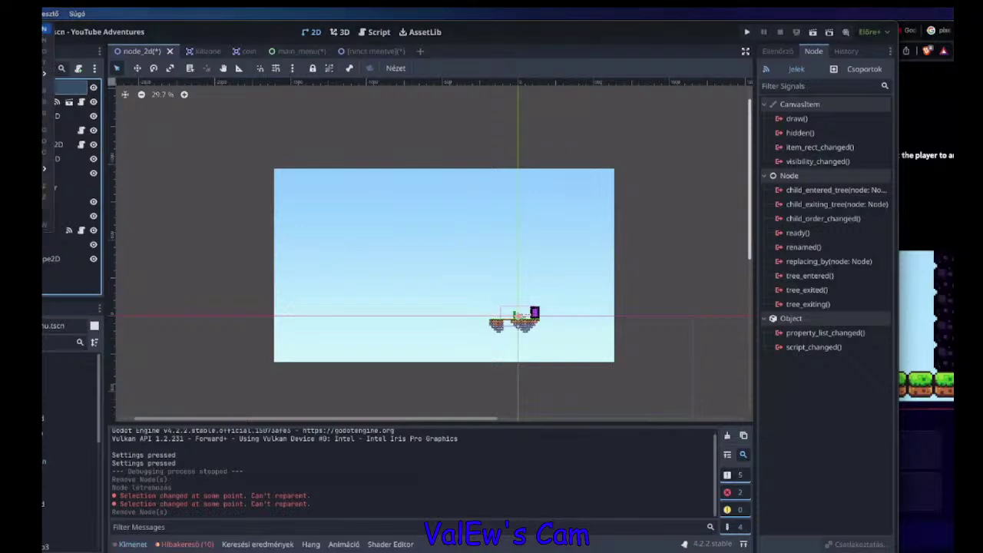
mouse_move(45, 169)
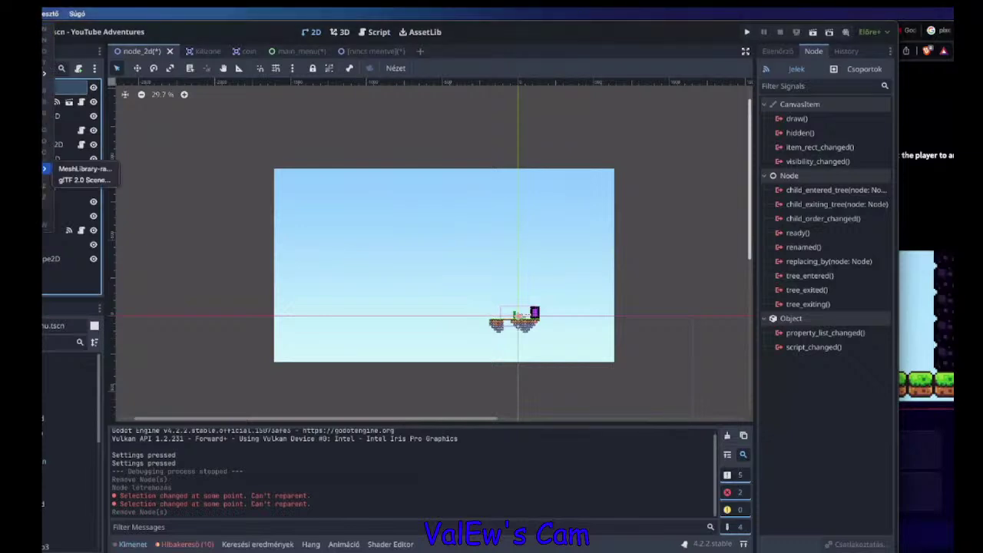
mouse_move(3, 14)
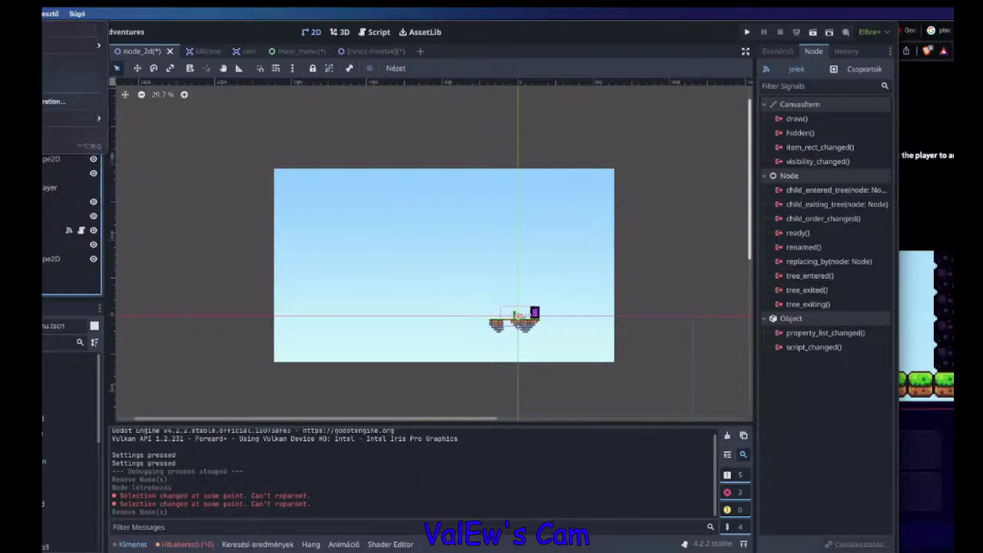
Try once more to instantiate Scenes/node_2d.tscn inside the main_menu scene and dismiss the alert.
click(290, 52)
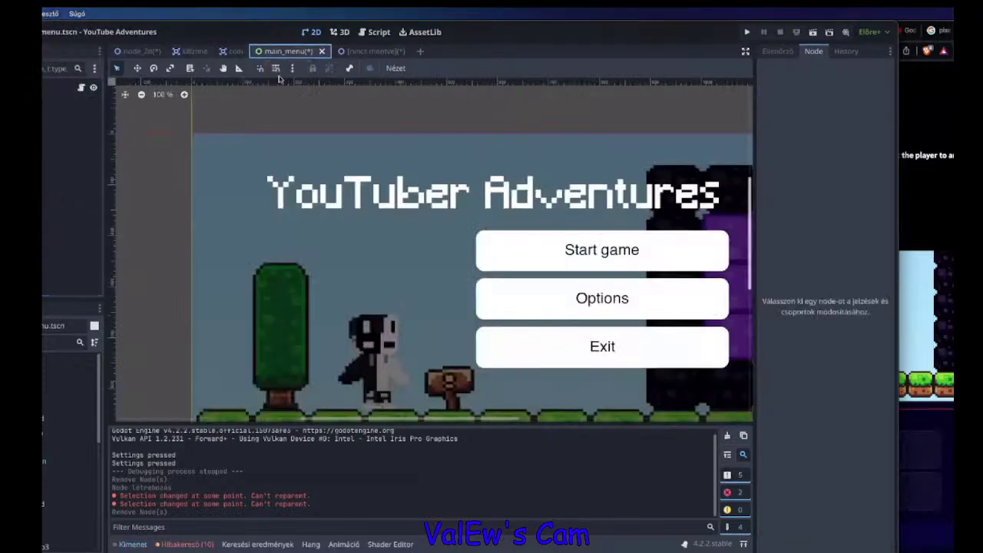
mouse_move(461, 550)
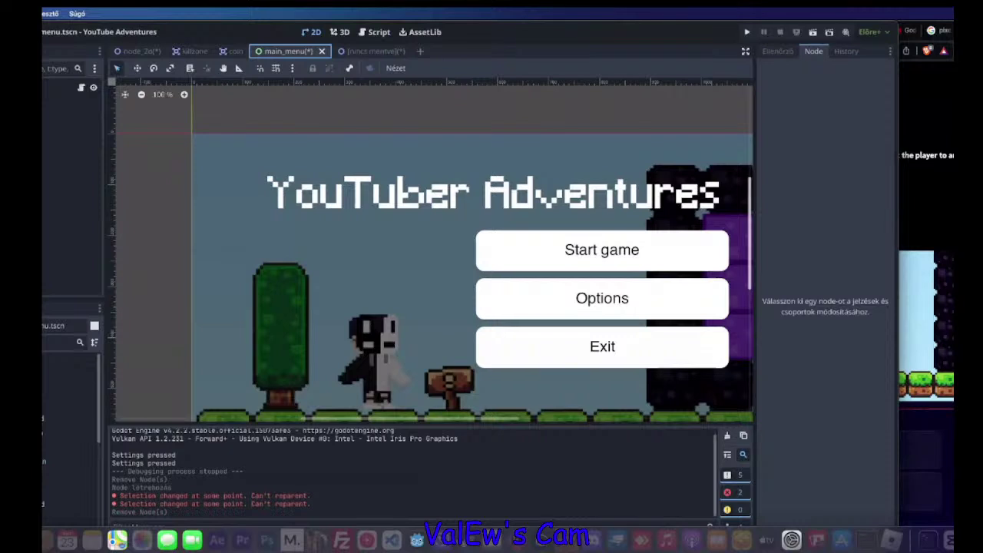
click(43, 541)
click(47, 461)
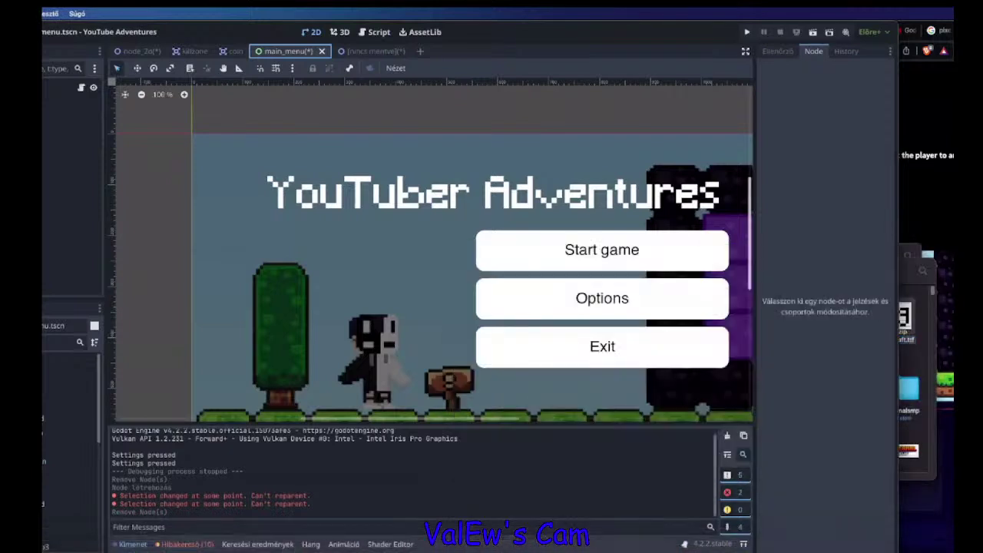
click(45, 462)
drag(45, 462, 43, 271)
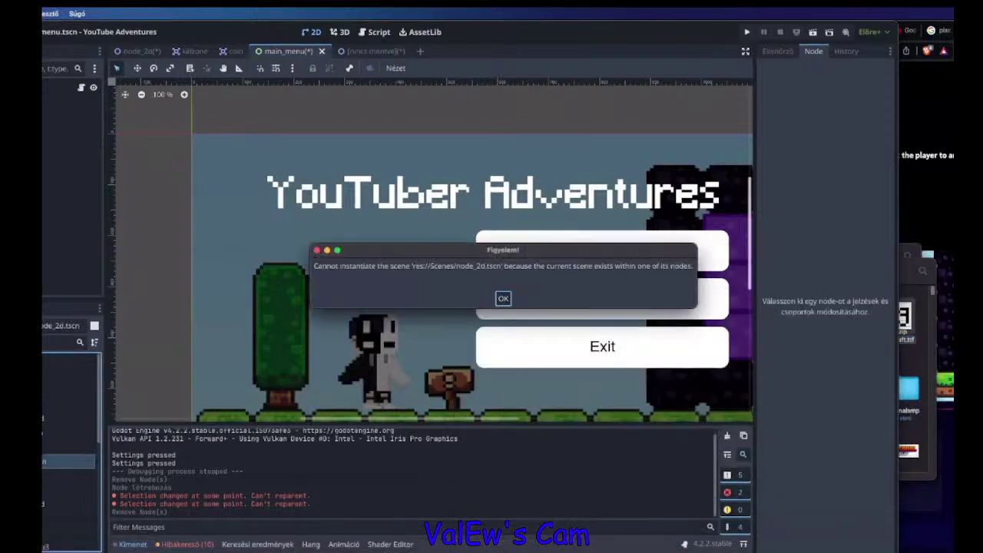
click(499, 299)
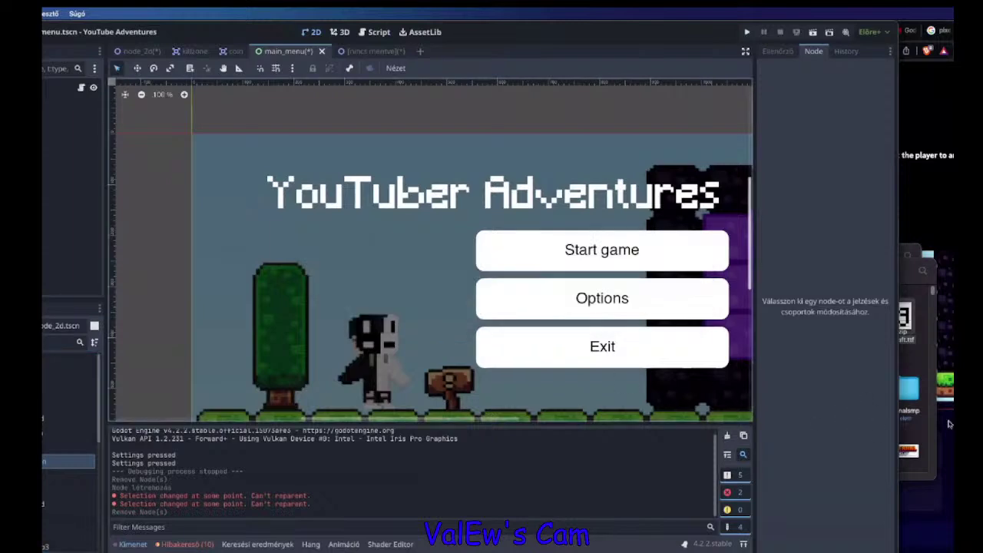
Switch to Finder and open the ytfasz folder inside the Játékok folder of Documents.
click(928, 429)
click(55, 434)
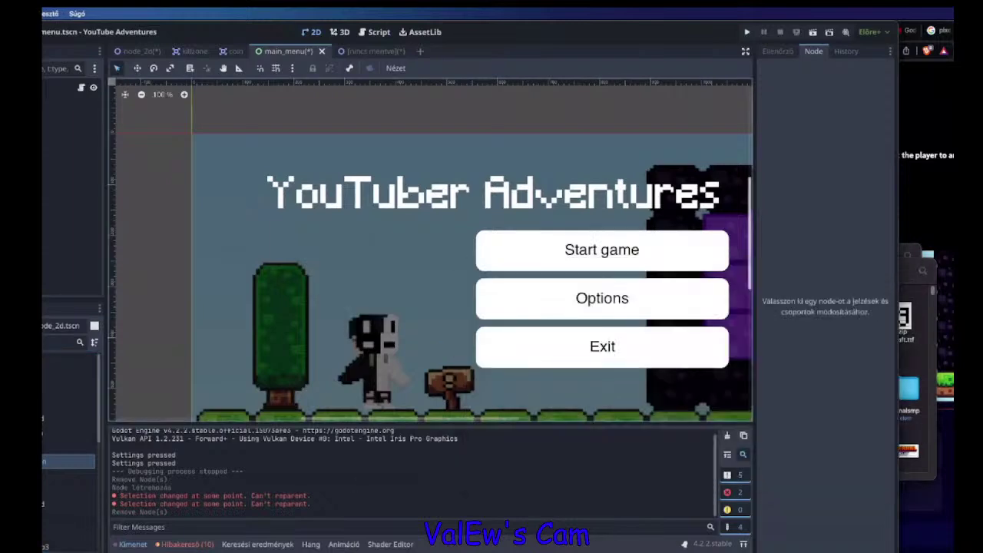
click(938, 427)
click(538, 330)
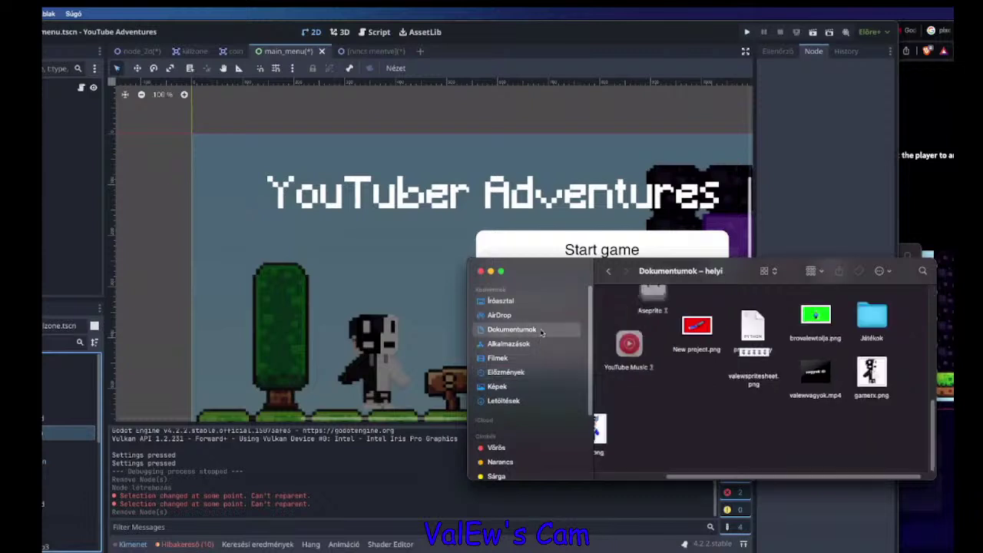
scroll(849, 465, up, 5)
double_click(863, 464)
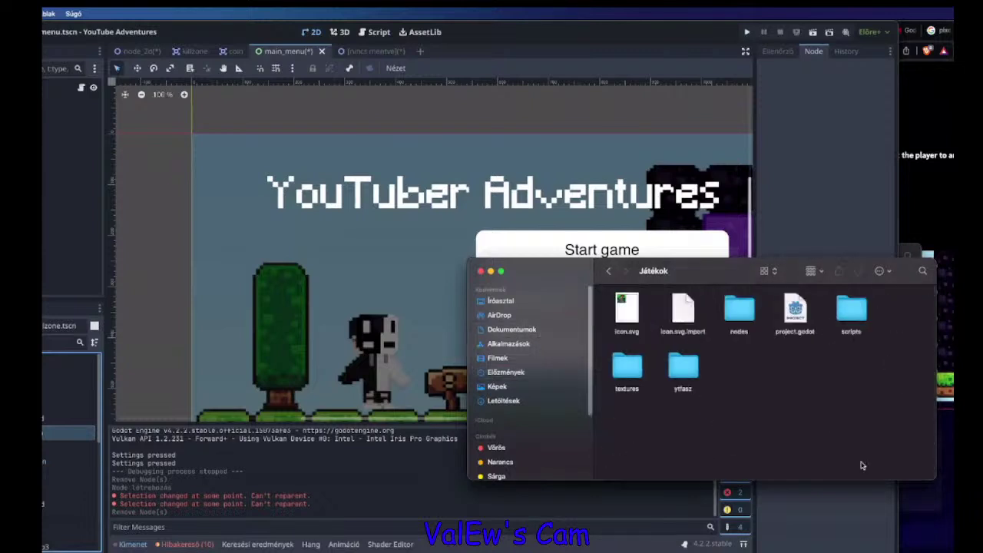
click(685, 369)
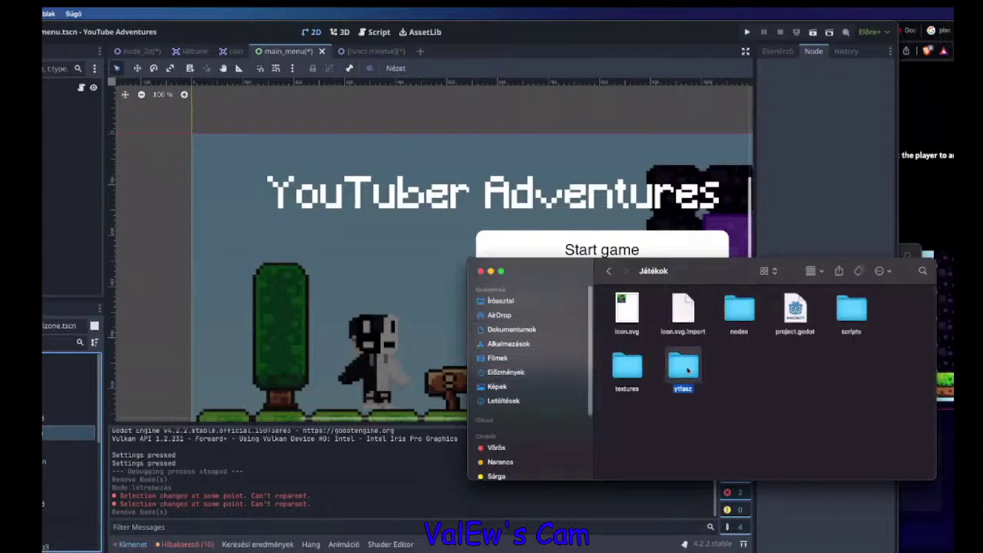
double_click(688, 370)
click(947, 223)
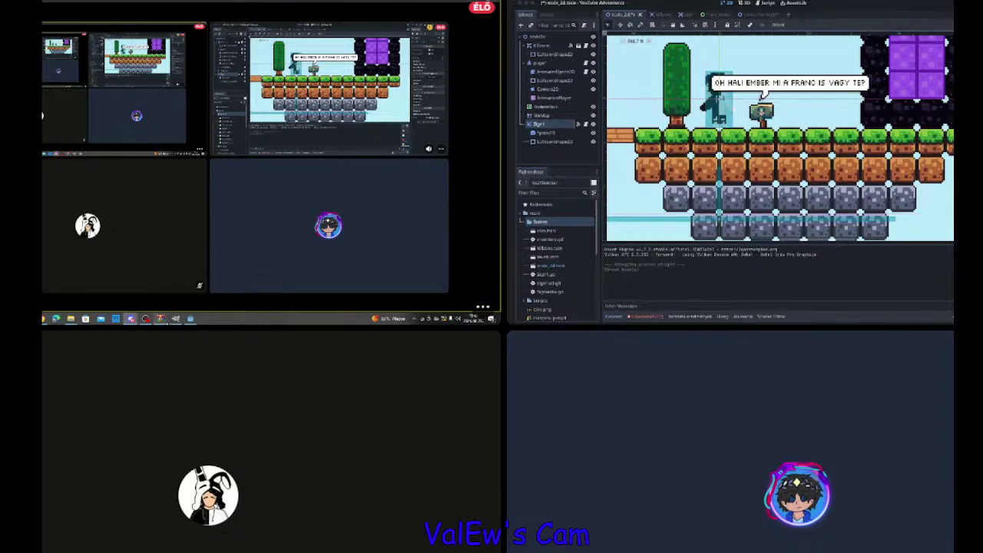
Replace the whole Signuzike.gd script with a version whose _ready function hides the exported sprite.
mouse_move(160, 318)
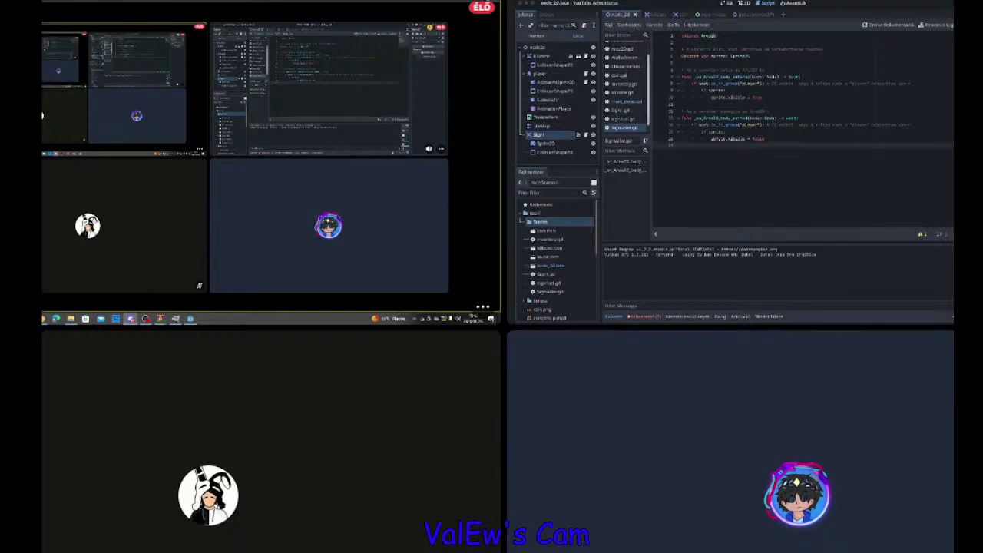
key(Return)
key(ctrl+a)
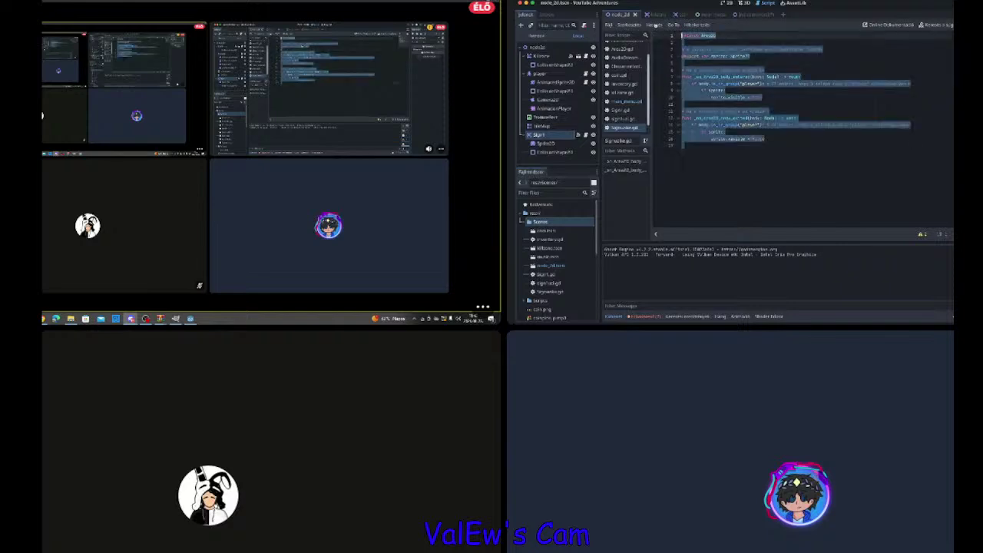
key(ctrl+v)
key(super+b)
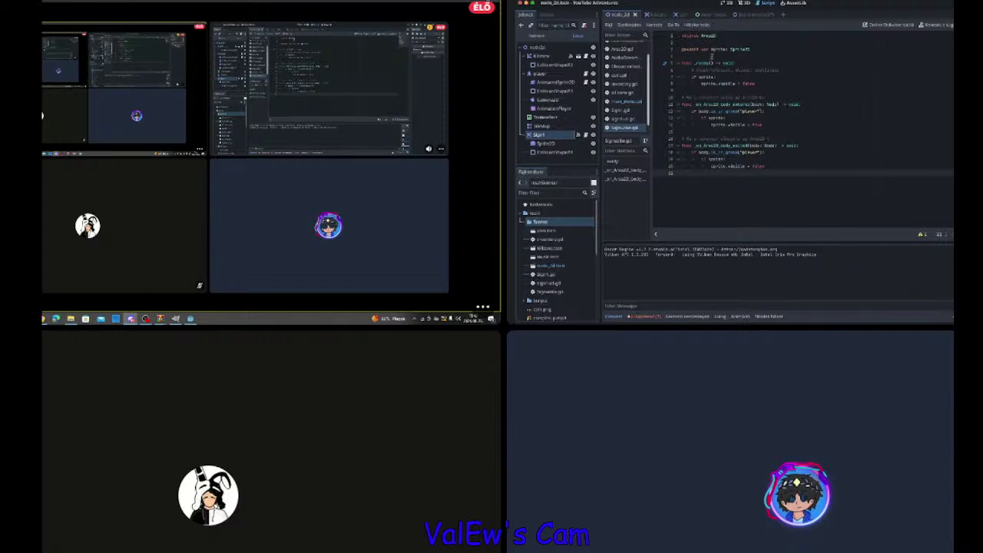
Replace the whole Signuzike.gd script with a version using a set_visible helper over the child nodes, and inspect its error details.
key(ctrl+a)
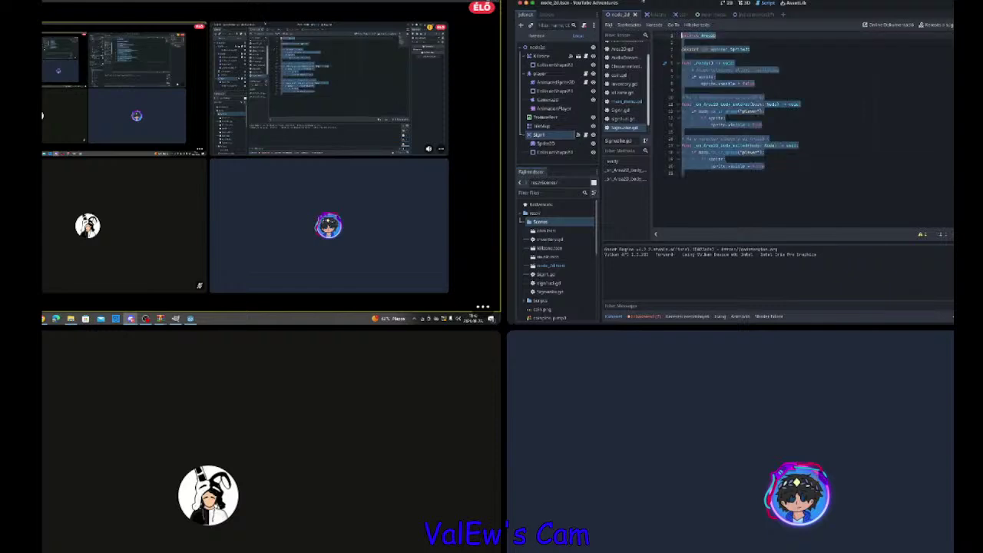
key(ctrl+v)
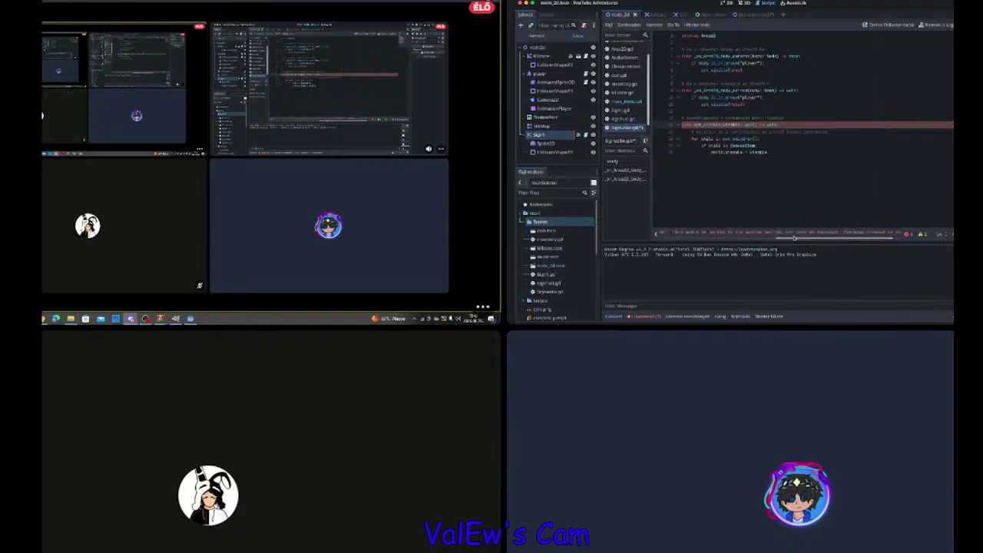
drag(795, 239, 718, 239)
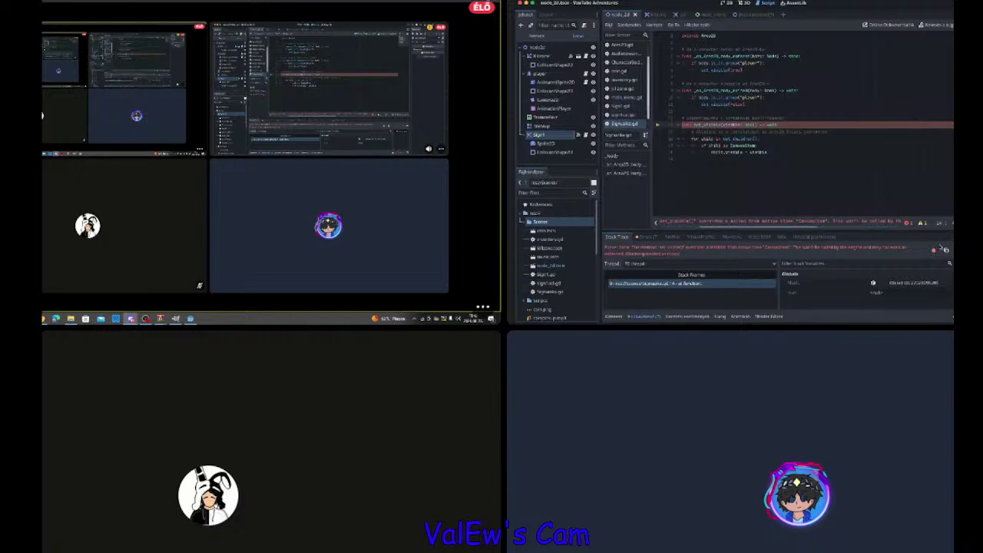
click(909, 222)
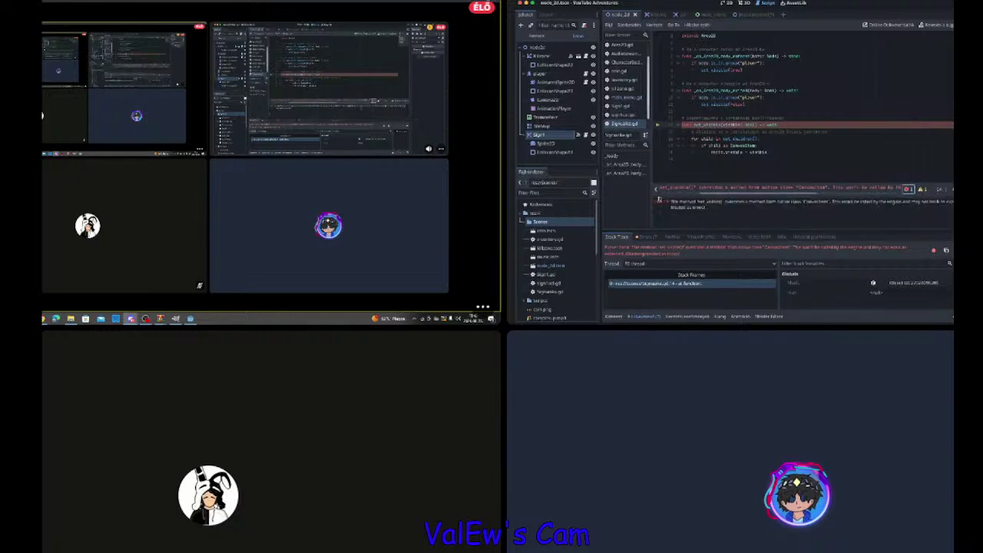
triple_click(658, 202)
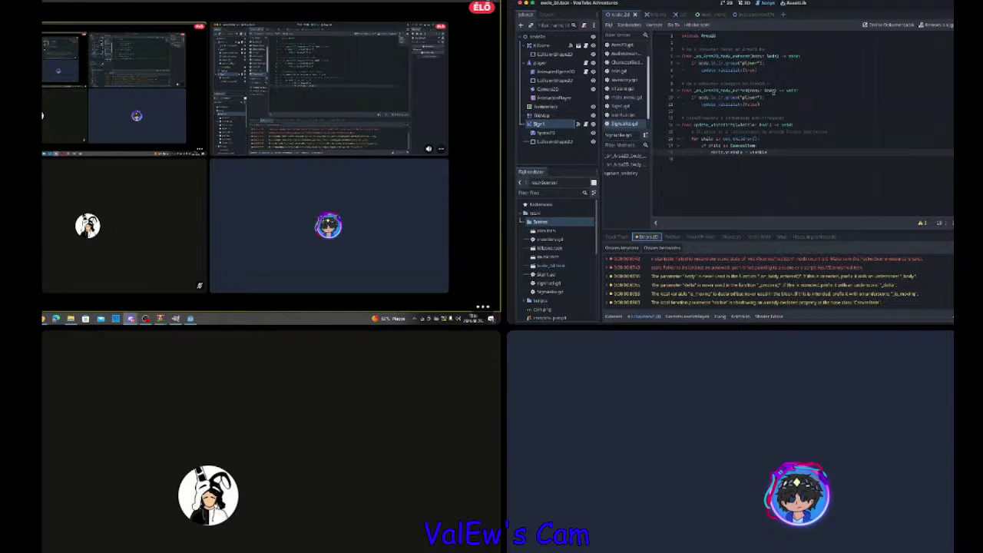
click(774, 91)
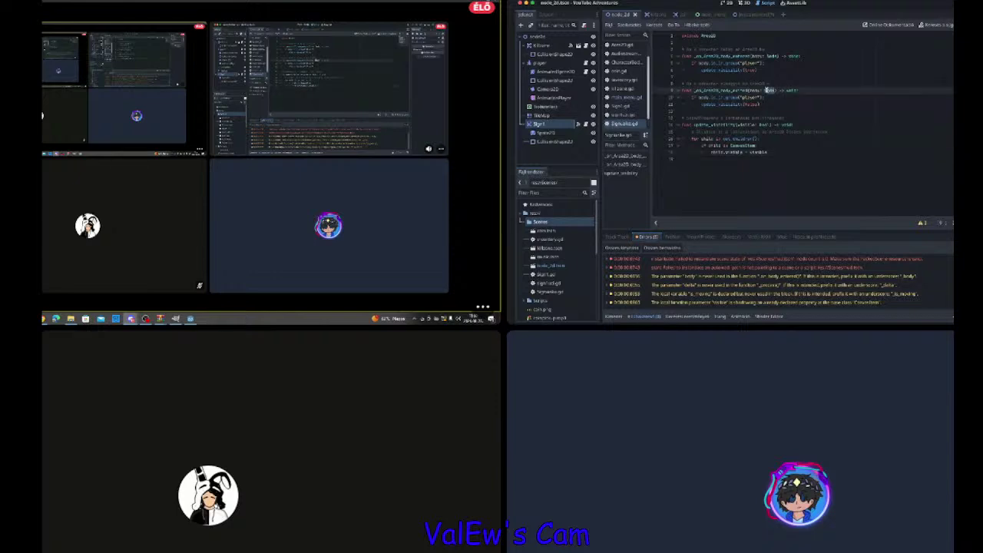
double_click(770, 91)
drag(765, 90, 748, 92)
click(749, 92)
click(771, 152)
shift+click(683, 70)
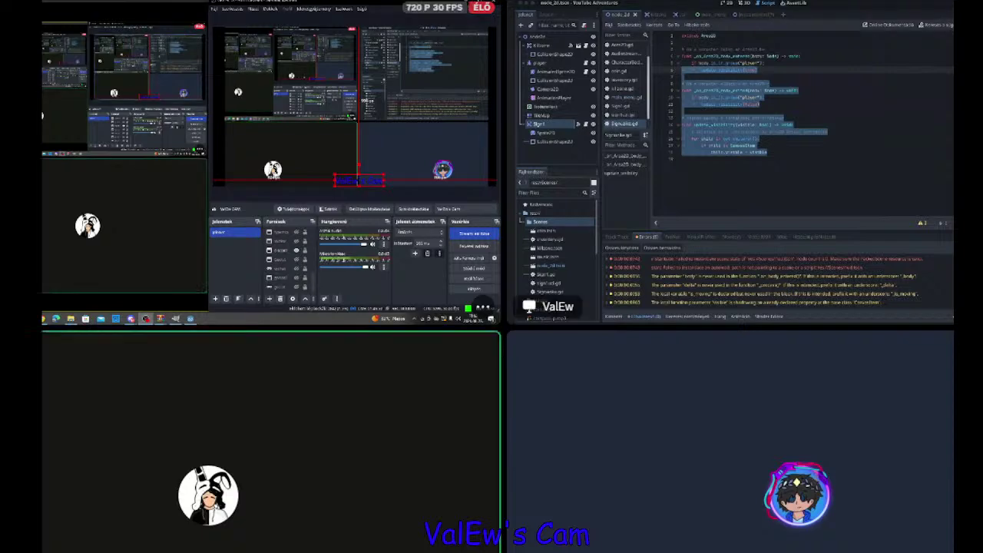
click(886, 260)
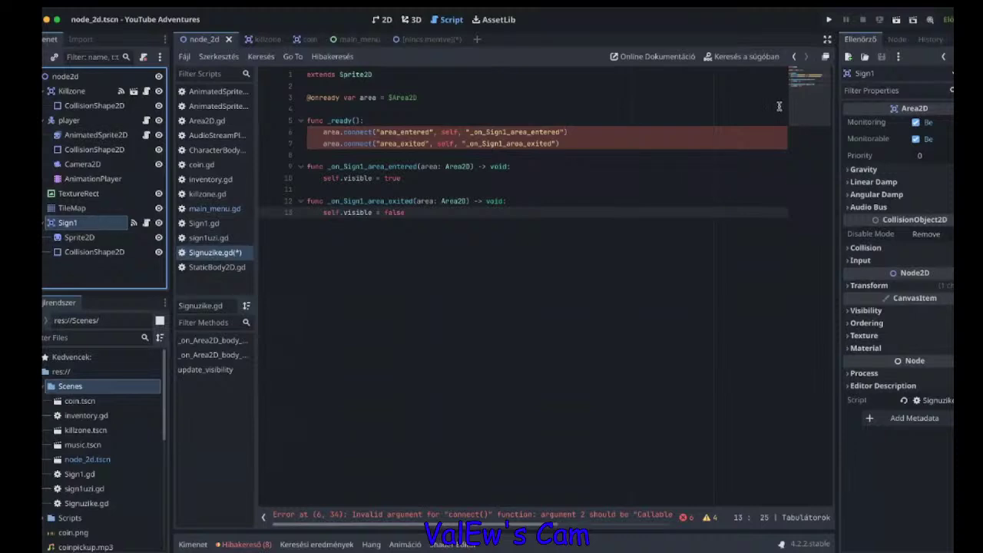
Replace all Signuzike.gd code with _on_Area2D_area_entered and _on_Area2D_area_exited handlers that print "Area entered" or "Area exited" and set self.visible to true or false.
click(552, 166)
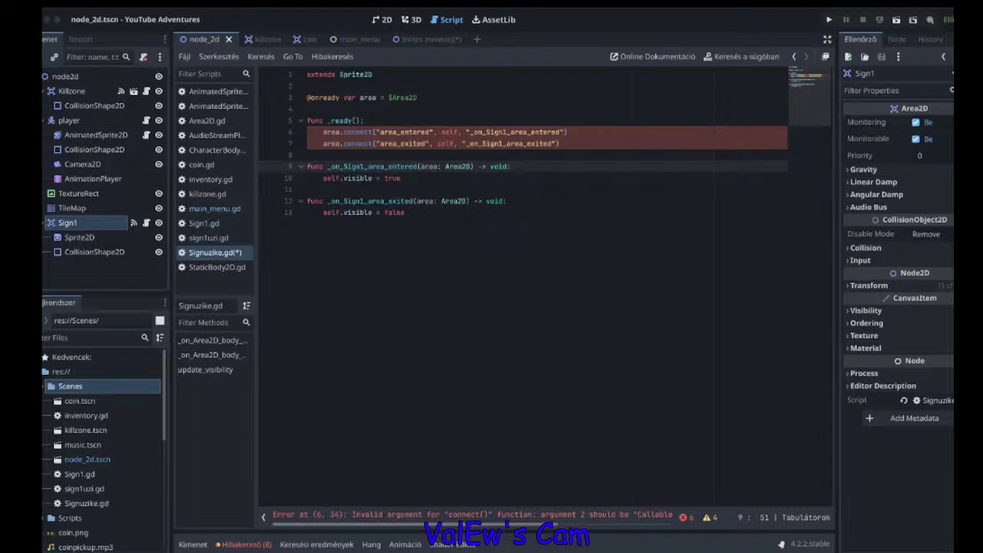
drag(521, 213, 305, 78)
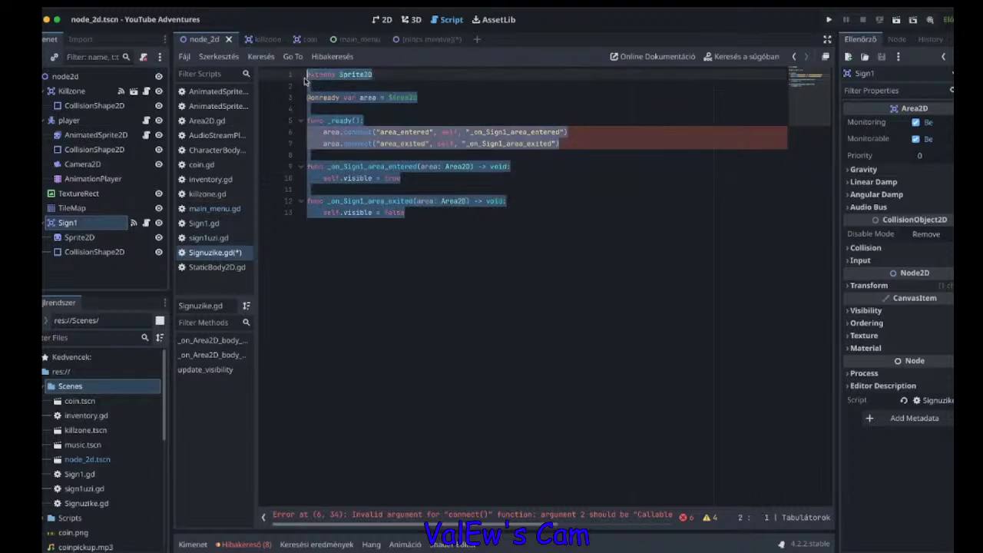
text(func _on_Area2D_area_entered(area: Area2D) -> void: 	print("Area entered") 	self.visible = true  func _on_Area2D_area_exited(area: Area2D) -> void: 	print("Area exited") 	self.visible = false)
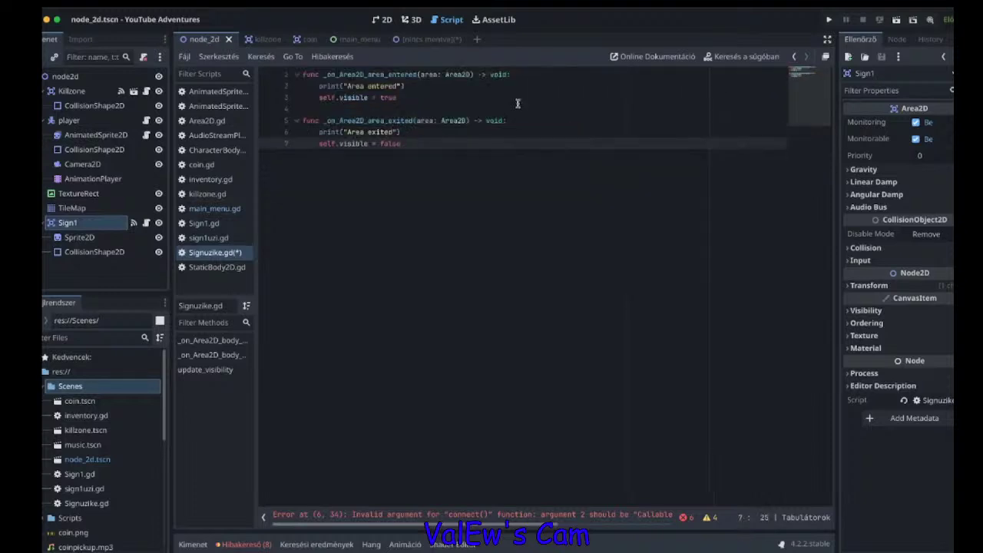
Insert "extends Area2D" as the first line of Signuzike.gd, above the handlers, and run the project.
click(304, 74)
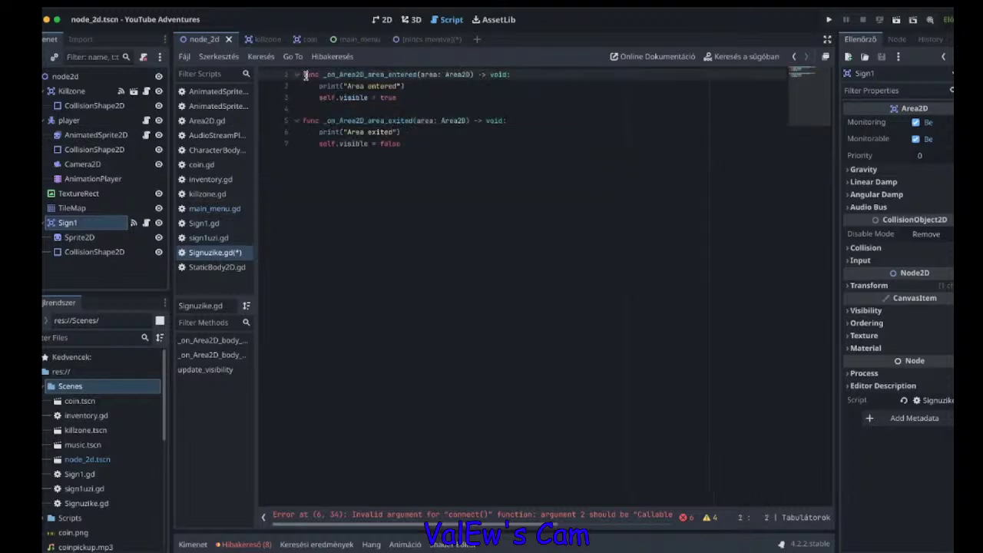
key(Return)
key(Up)
click(352, 79)
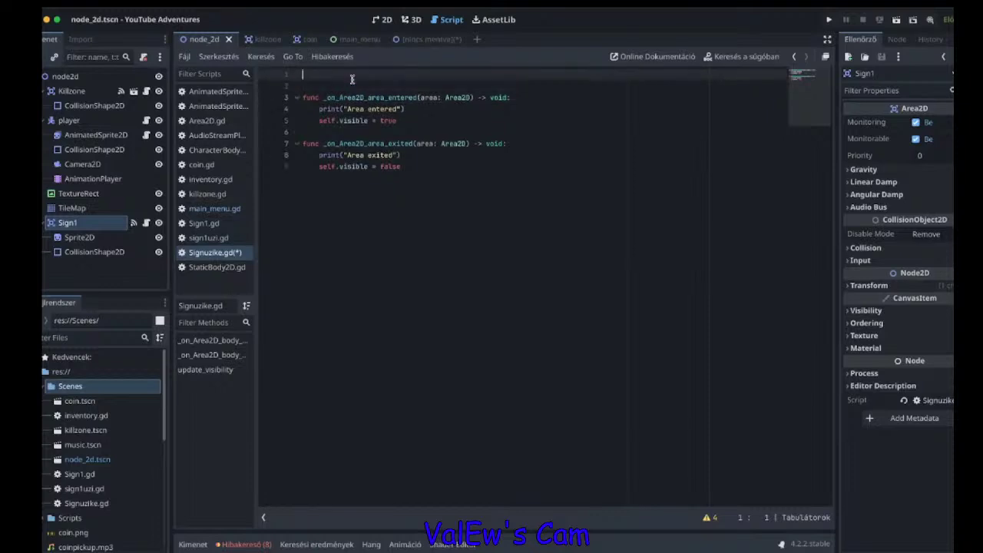
text(extends Area2D)
click(829, 19)
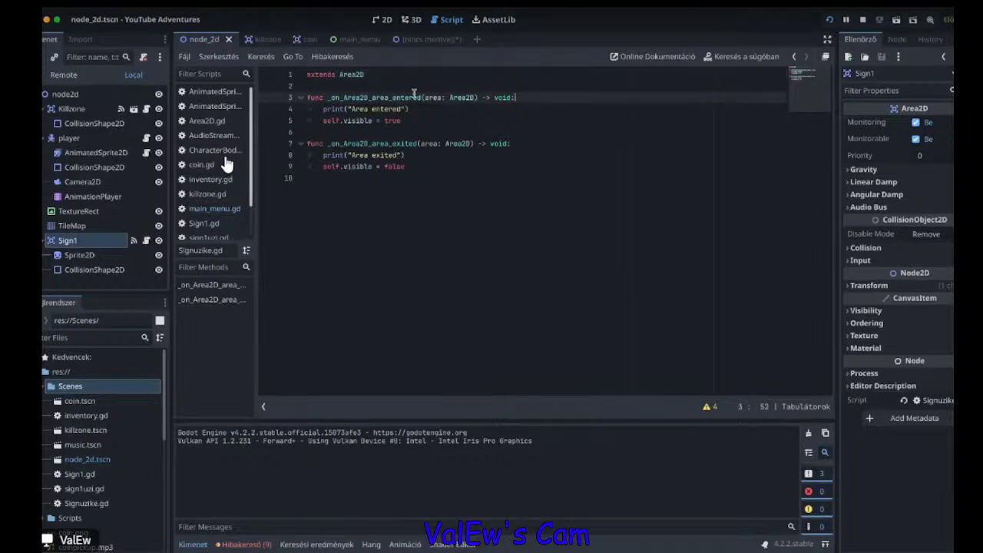
Change the first handler's declaration in Signuzike.gd to "func _on_body_entered(body):" and rerun the project.
drag(514, 98, 331, 97)
text(on)
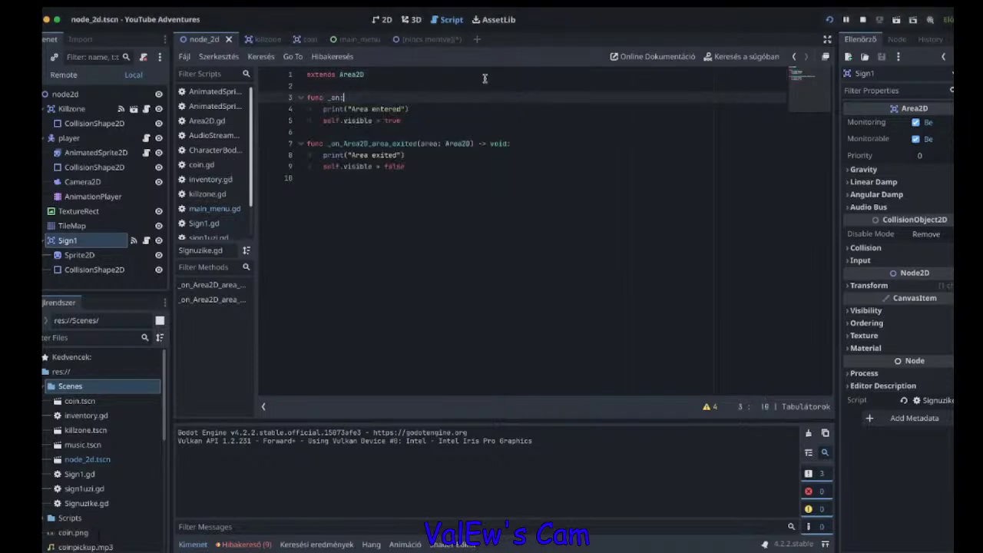
text(_body_entered(body)
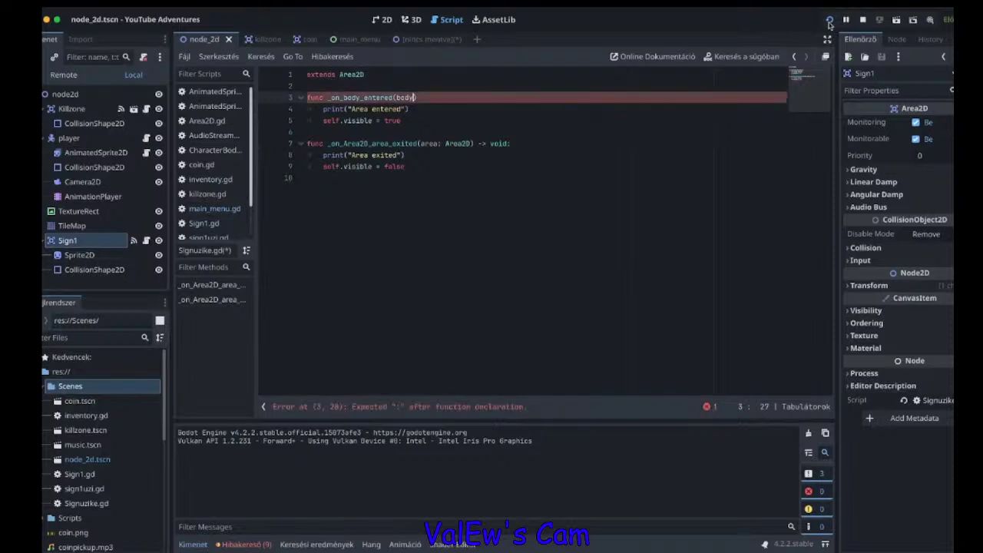
key(F5)
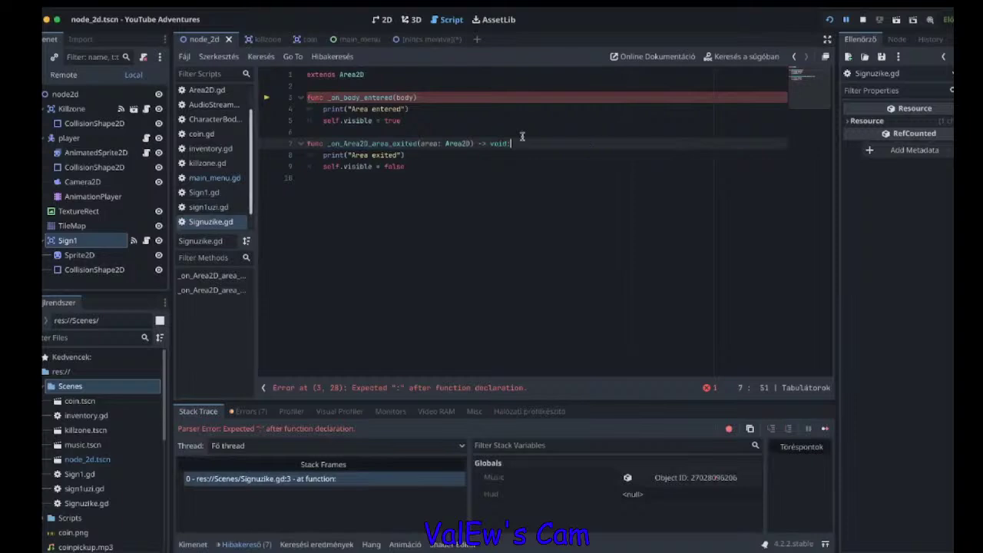
click(454, 101)
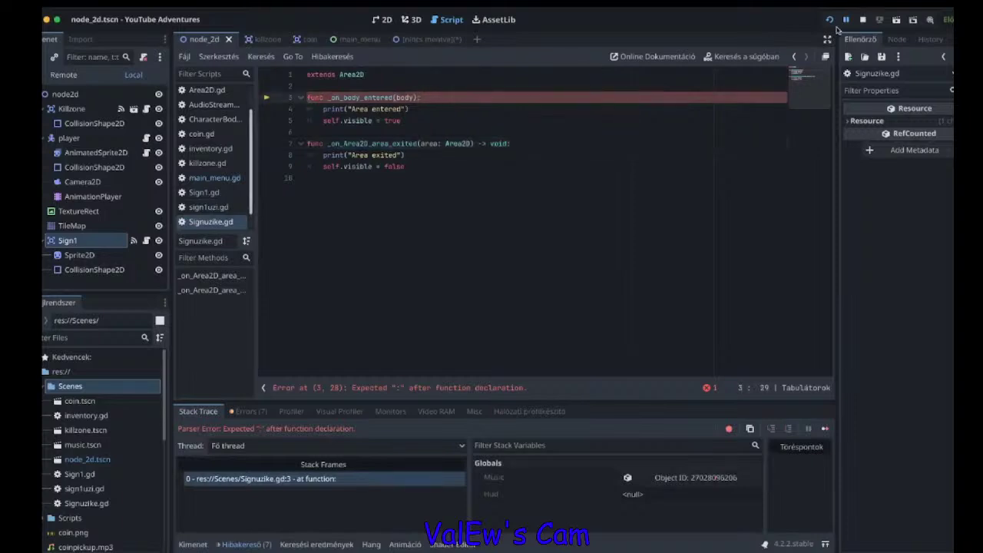
click(834, 23)
key(F5)
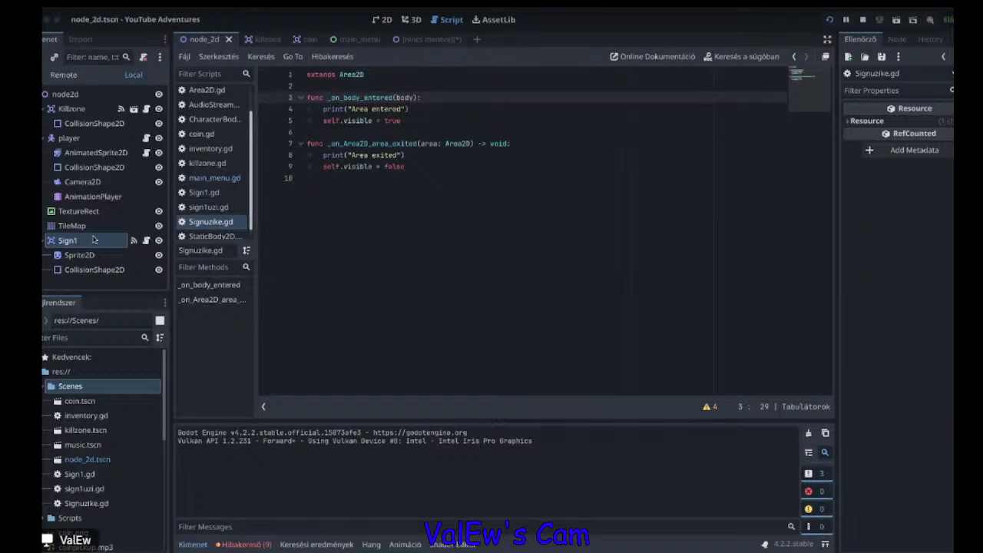
Replace the entered handler's declaration line in Signuzike.gd with the _on_body_entered(body) declaration copied from killzone.gd.
click(209, 163)
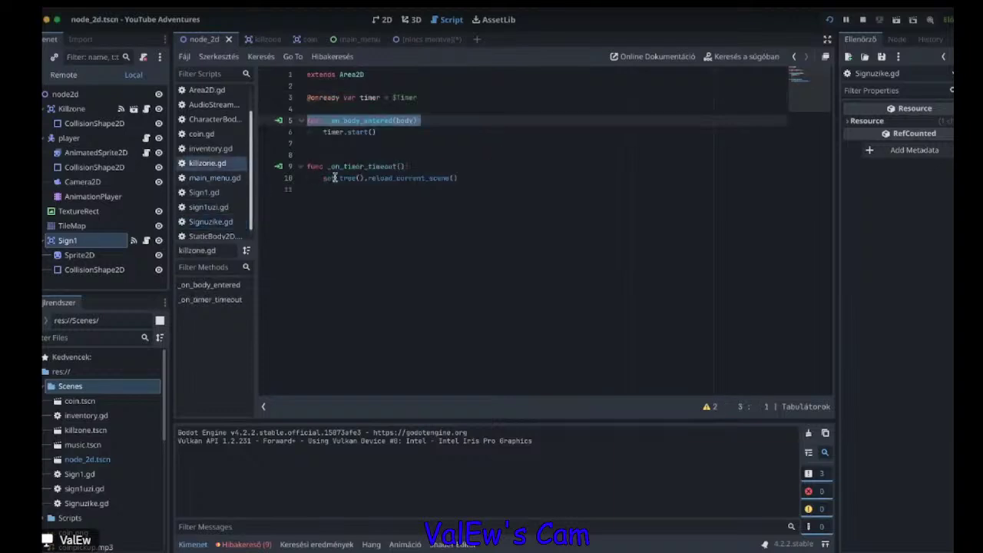
click(407, 143)
click(396, 131)
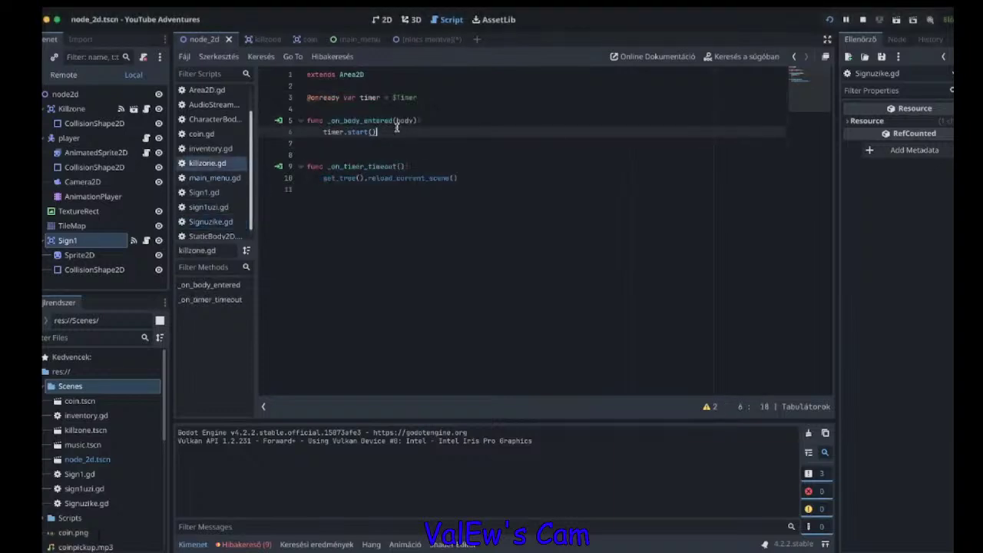
click(392, 143)
drag(434, 120, 299, 124)
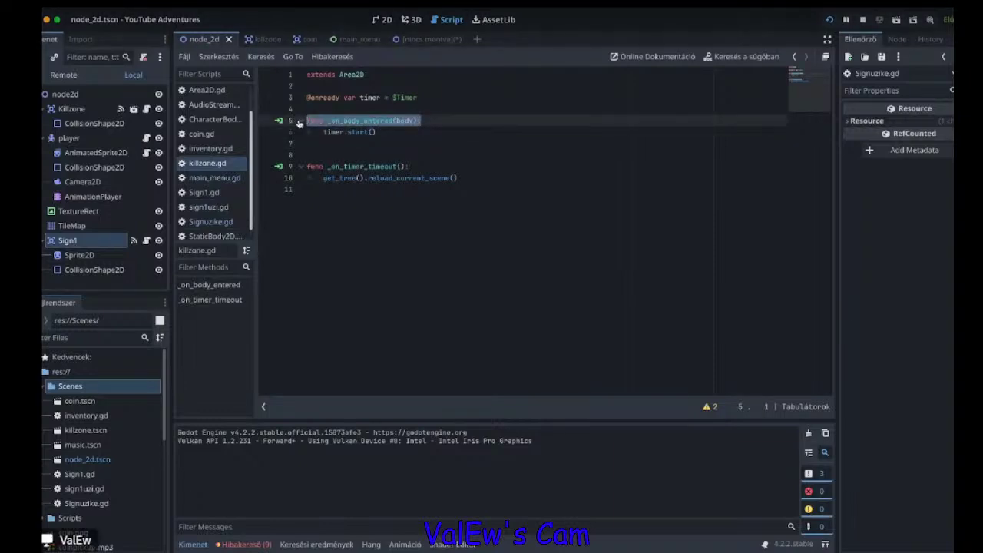
click(204, 192)
click(206, 208)
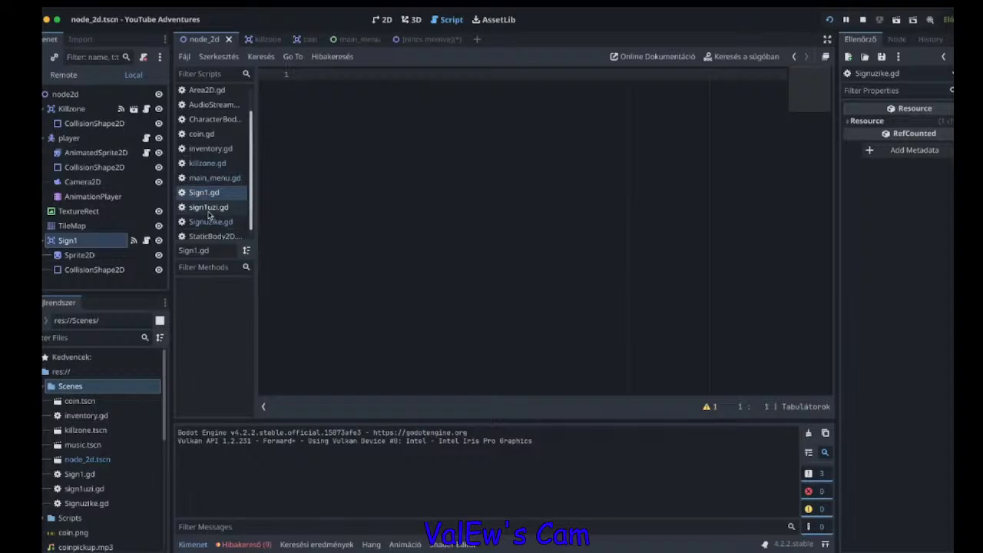
click(210, 222)
drag(435, 159, 346, 108)
drag(428, 98, 301, 99)
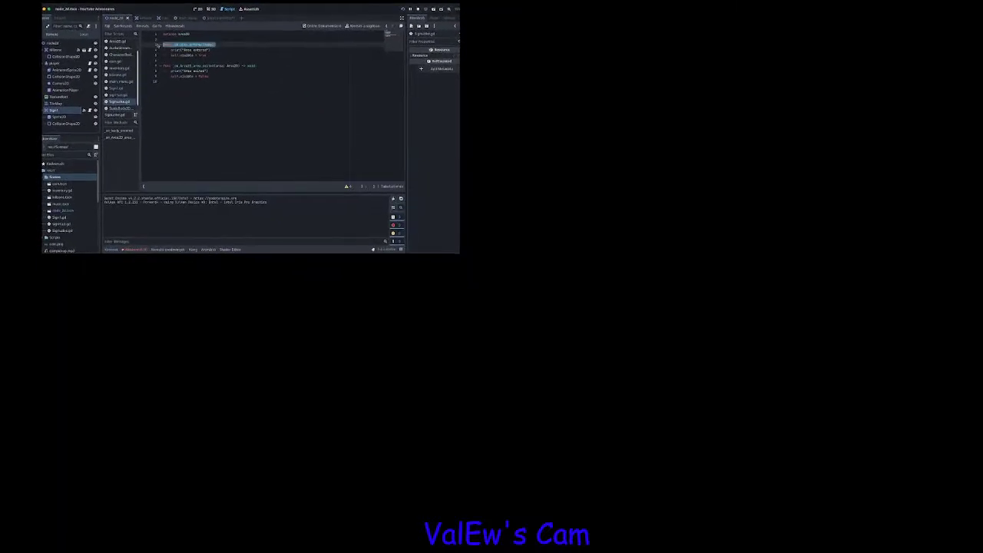
click(157, 44)
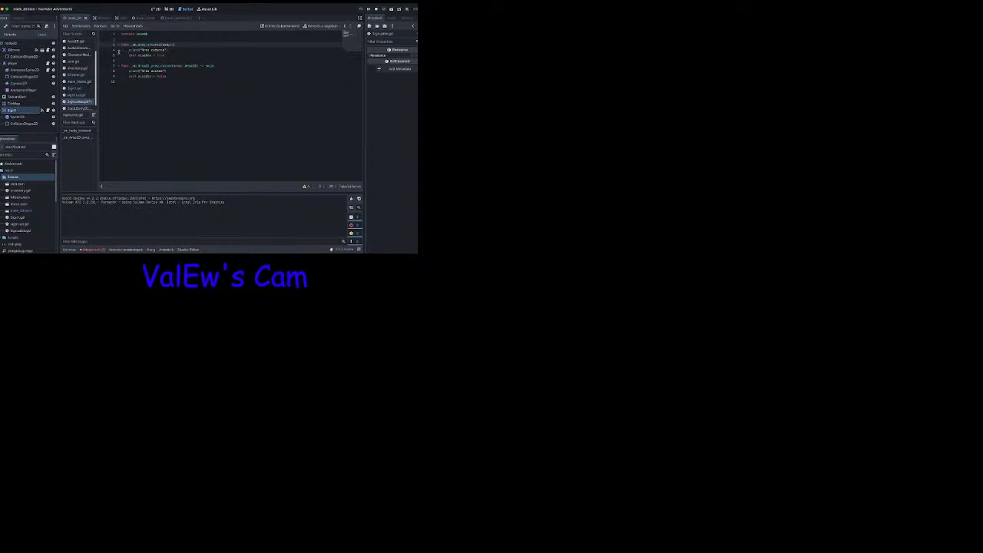
Compare the body of the entered handler in Signuzike.gd with the code in killzone.gd.
drag(166, 56, 130, 50)
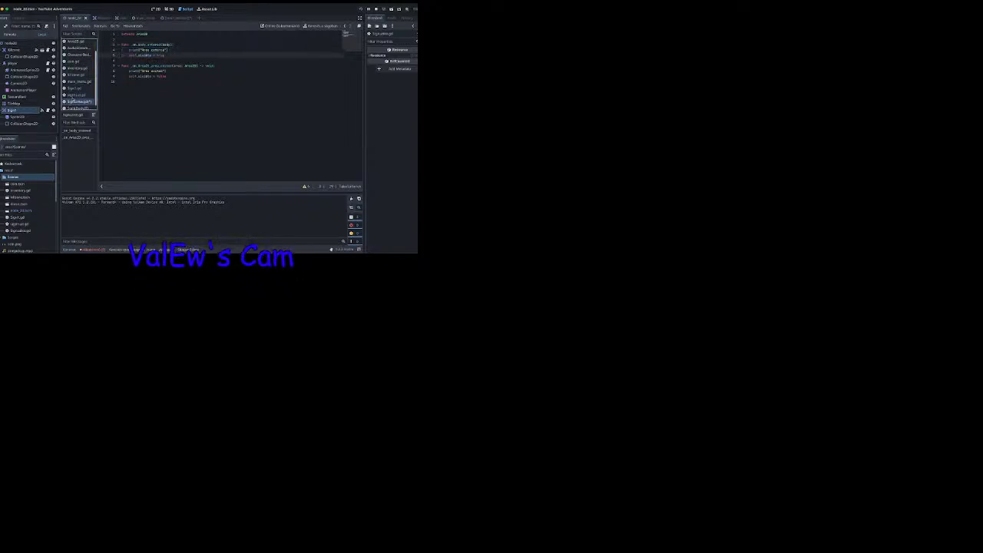
click(75, 94)
click(78, 75)
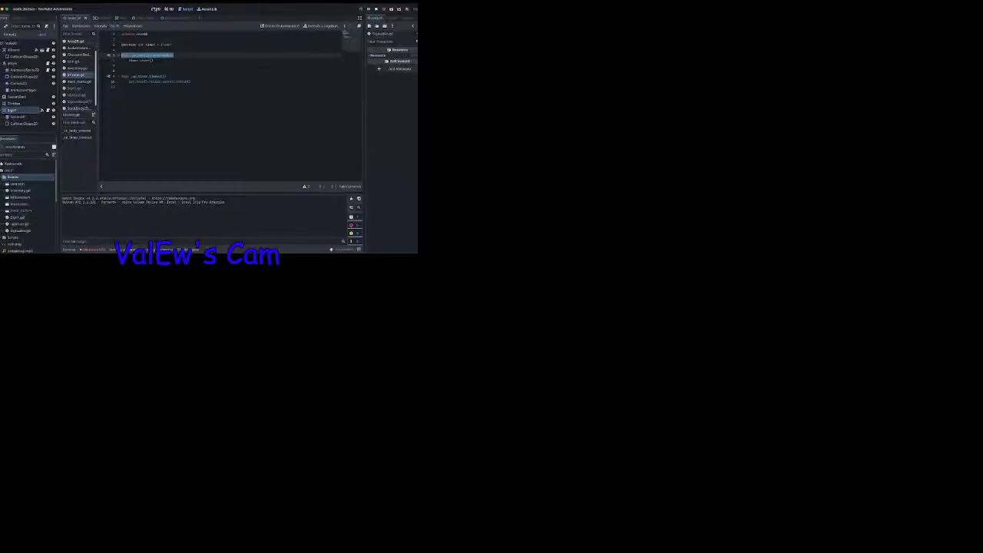
Delete the Sign1 node with its speech bubble and collision shape from the node_2d scene.
click(156, 9)
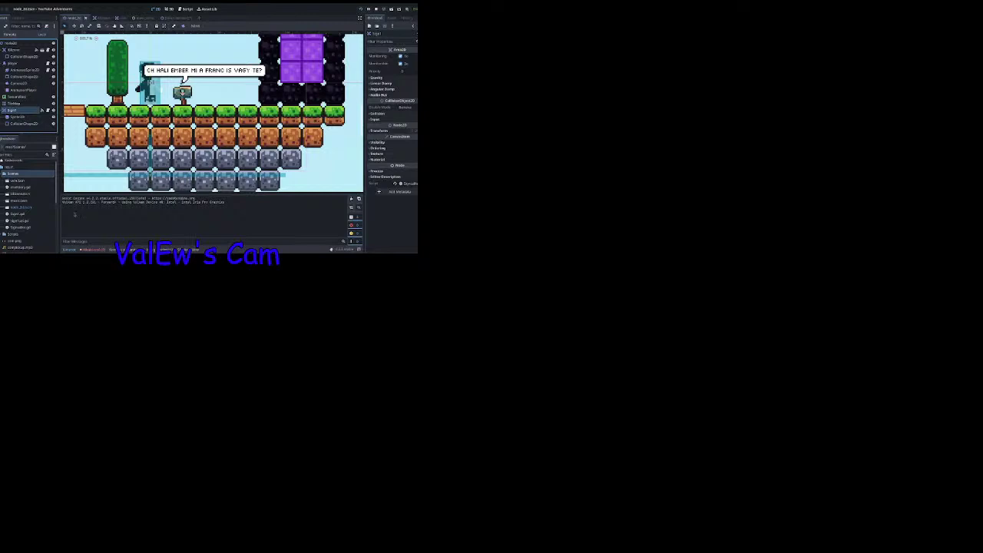
key(Delete)
scroll(23, 230, down, 8)
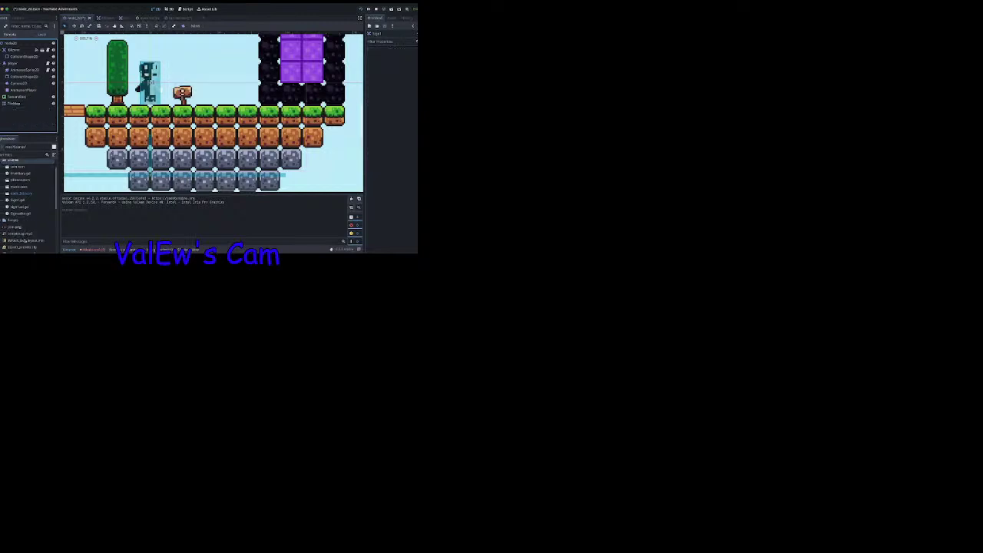
scroll(24, 230, up, 3)
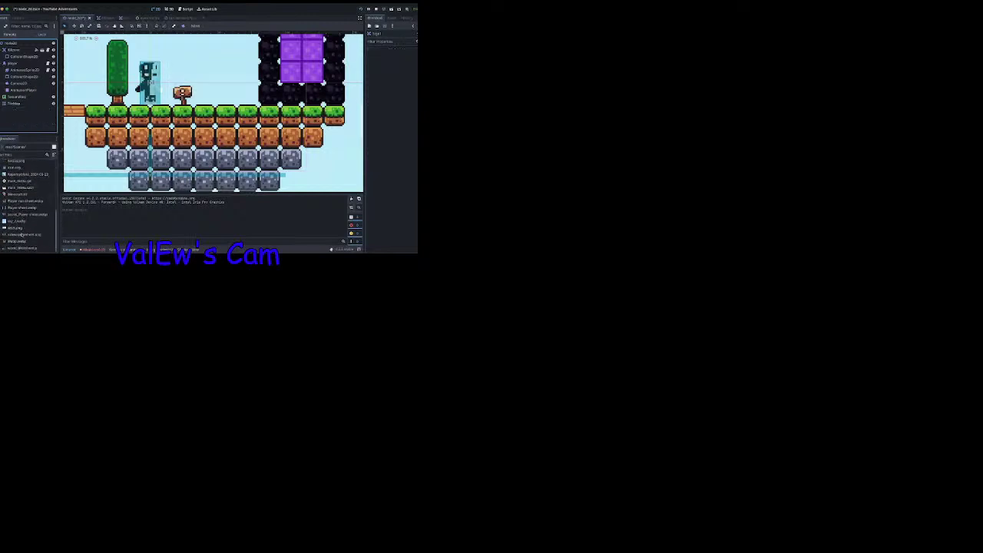
scroll(23, 194, down, 2)
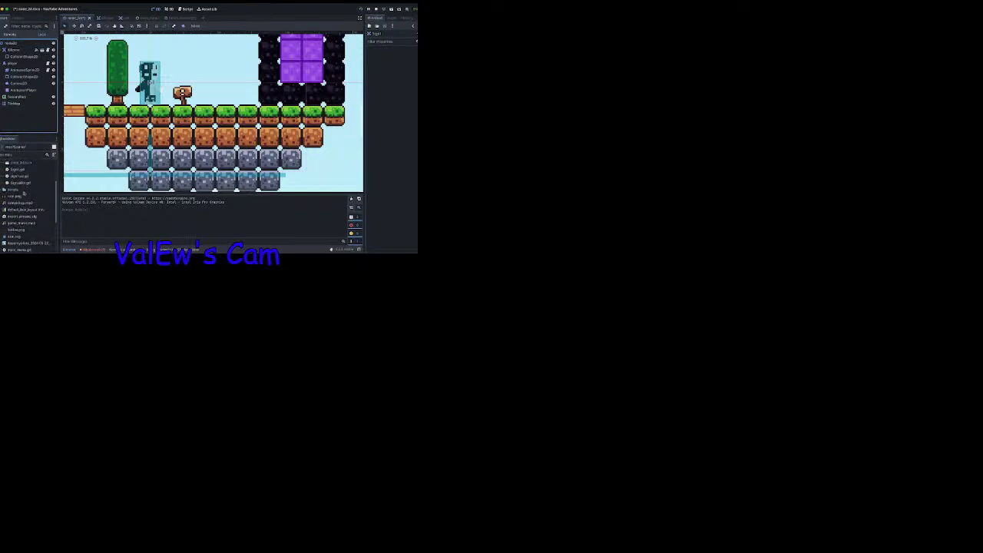
scroll(23, 192, up, 5)
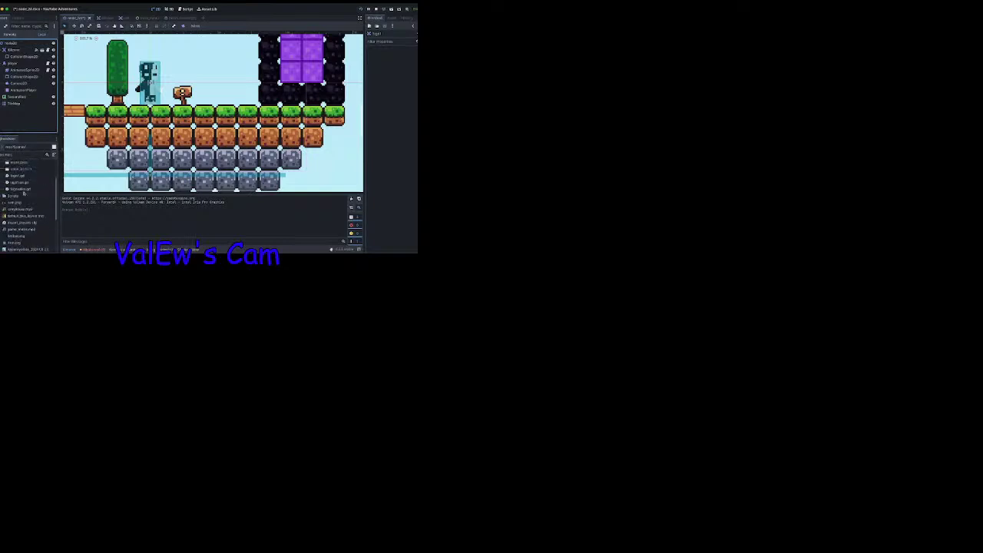
Add an instance of killzone.tscn to the root of the node_2d scene and rename it for the sign.
click(21, 220)
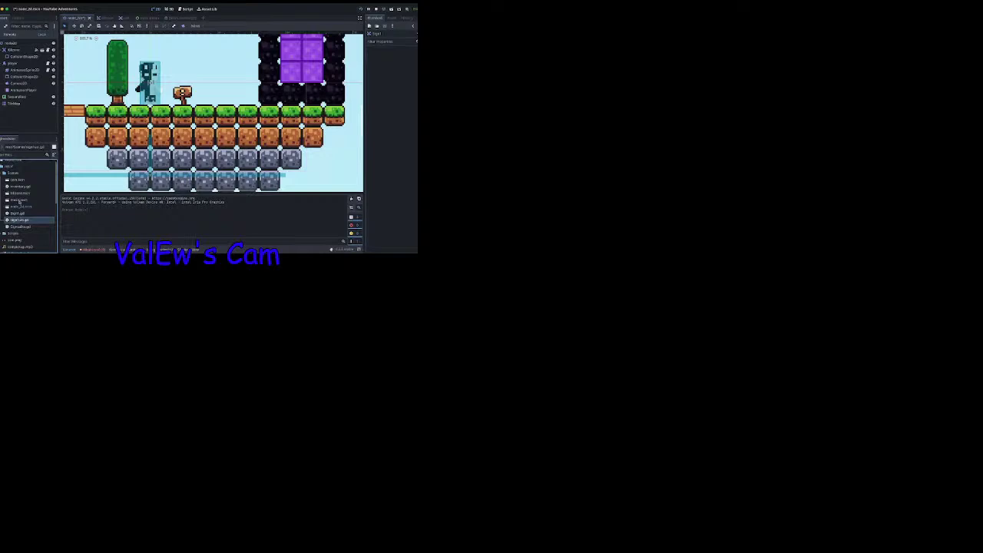
click(21, 200)
double_click(21, 195)
mouse_move(21, 194)
mouse_down()
mouse_move(14, 111)
mouse_move(23, 196)
mouse_up()
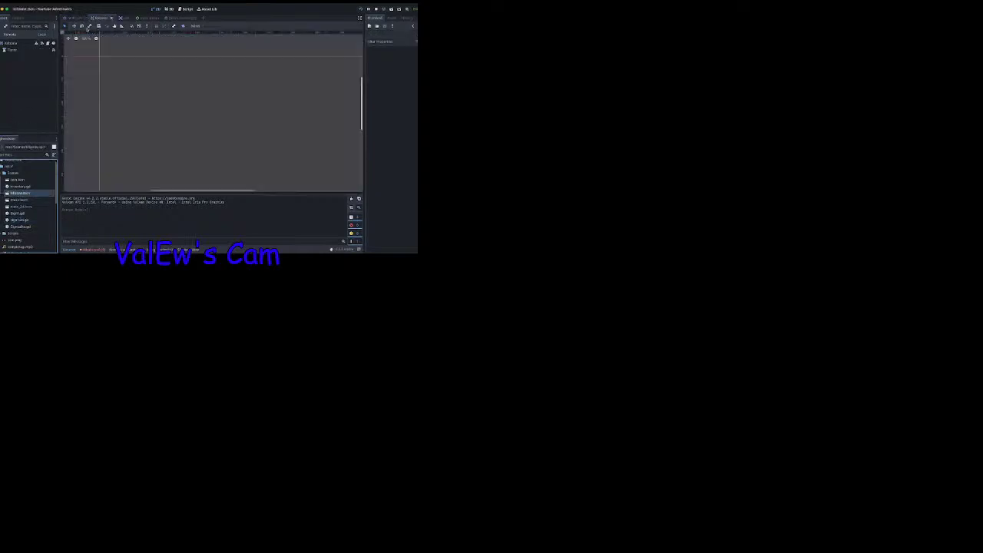
click(76, 18)
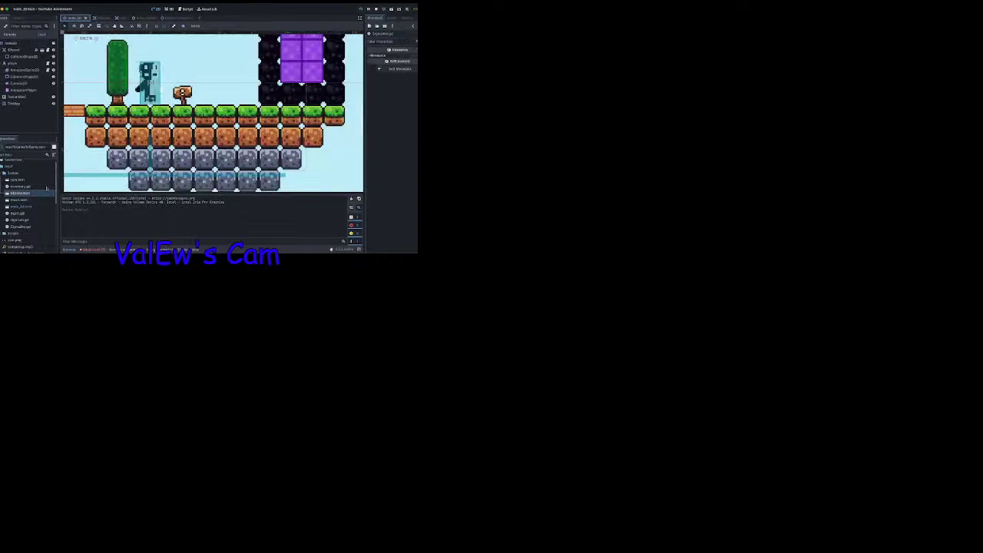
drag(35, 195, 6, 46)
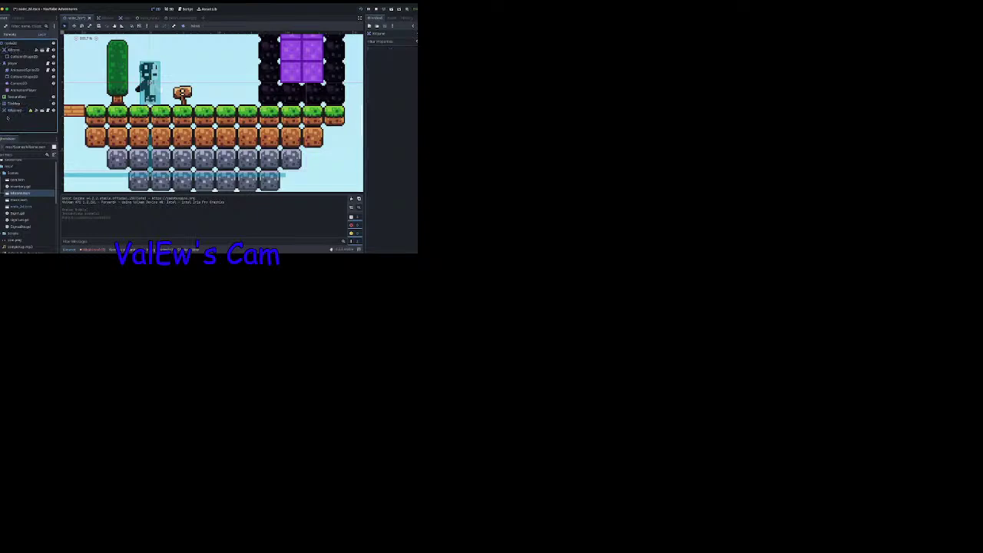
click(9, 111)
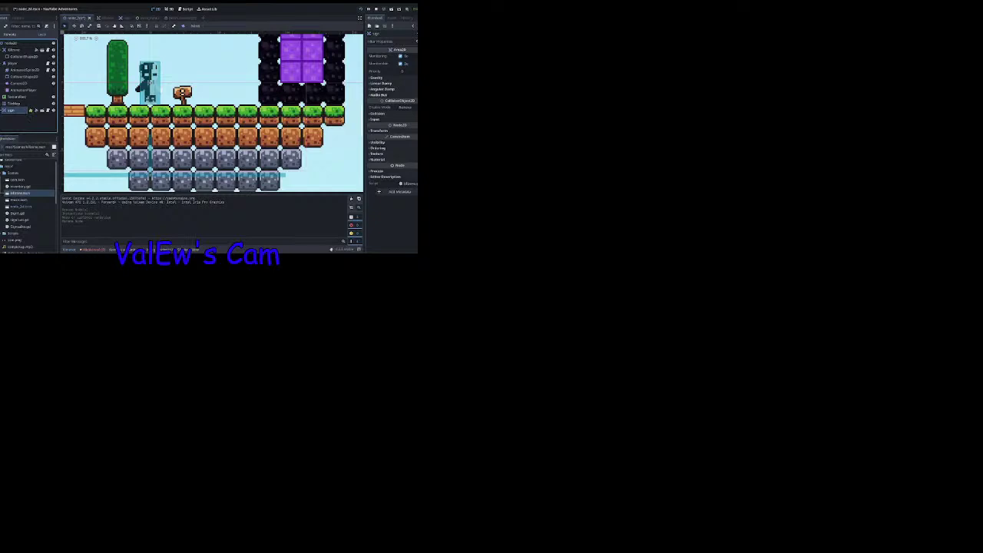
Inspect the new sign node's signal connections and its attached script.
scroll(221, 135, down, 5)
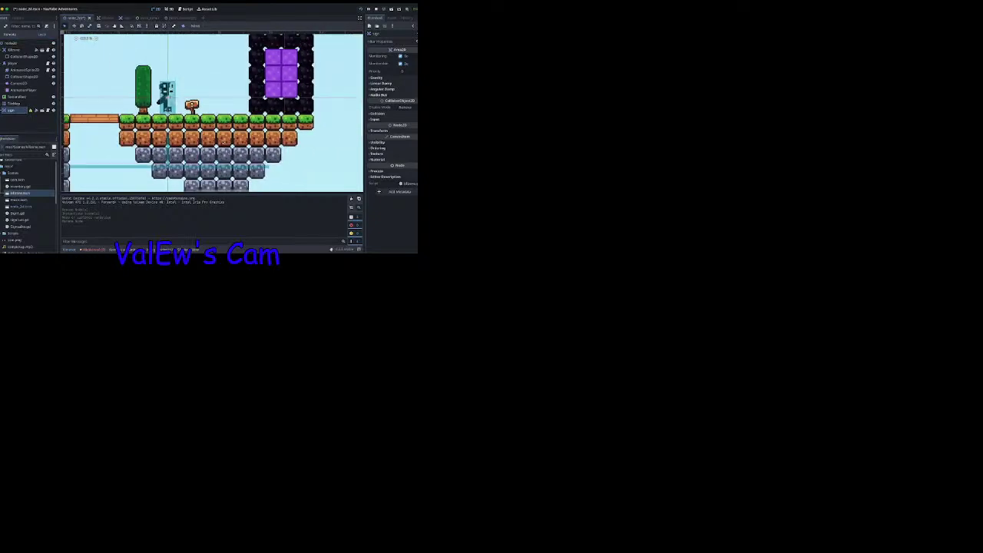
scroll(193, 127, down, 1)
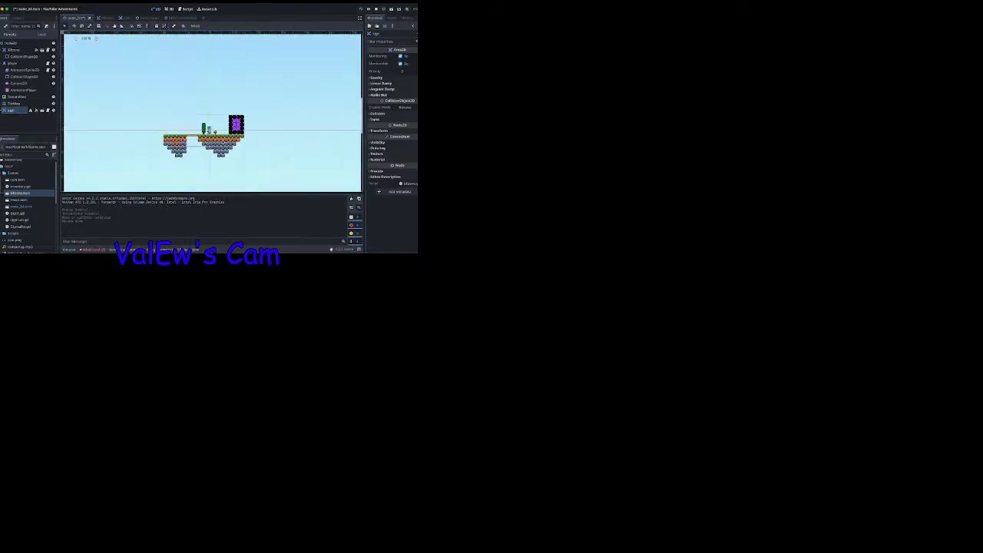
scroll(193, 127, up, 4)
scroll(228, 130, up, 5)
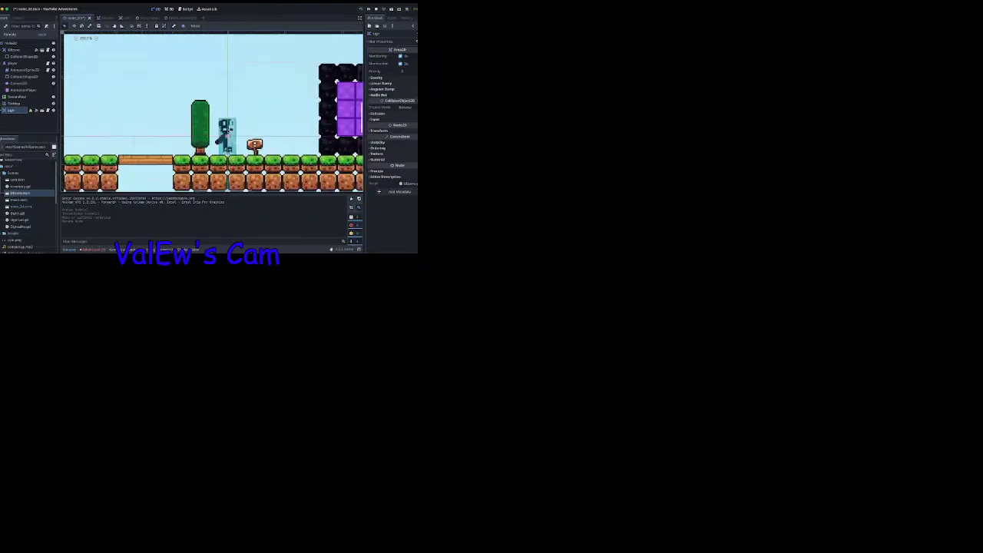
scroll(262, 154, up, 2)
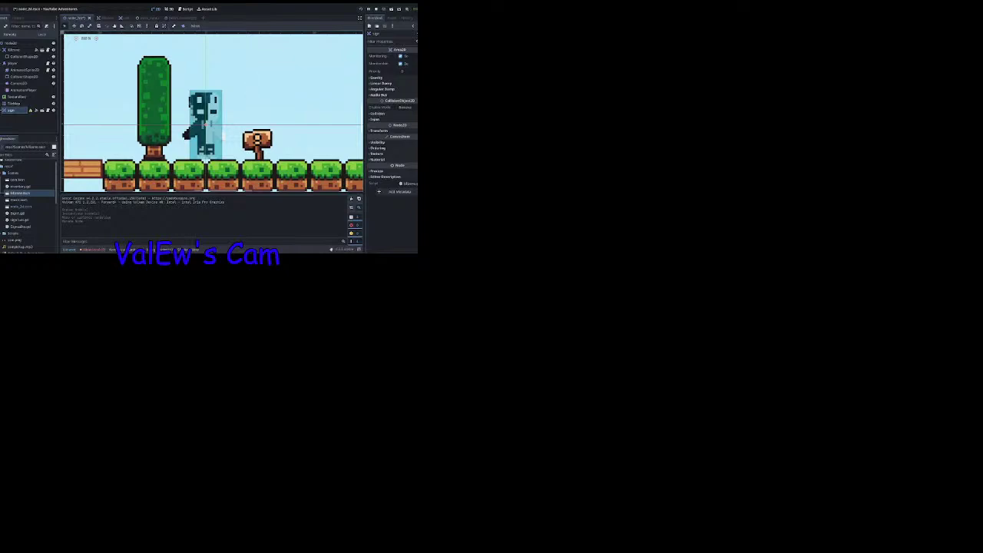
scroll(188, 101, down, 2)
scroll(191, 100, up, 3)
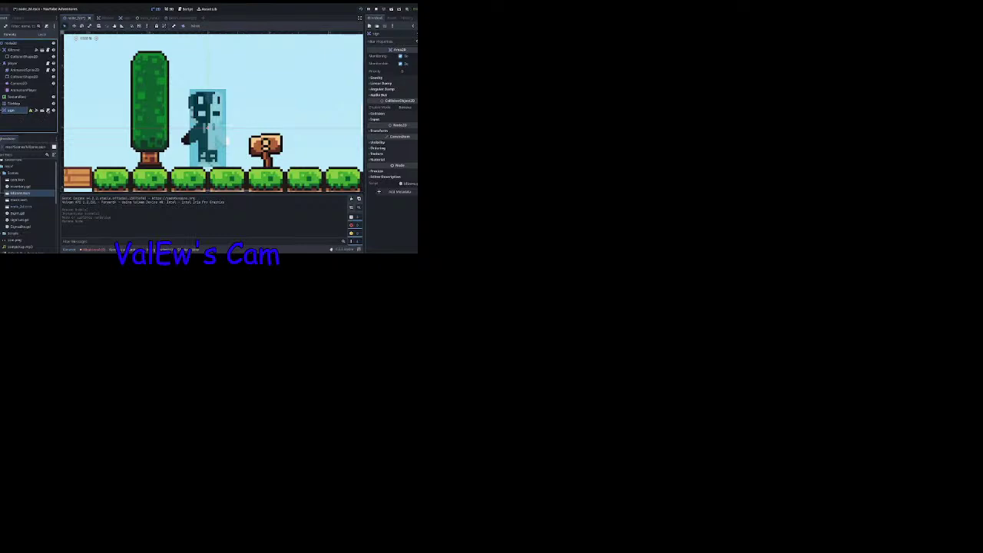
click(392, 17)
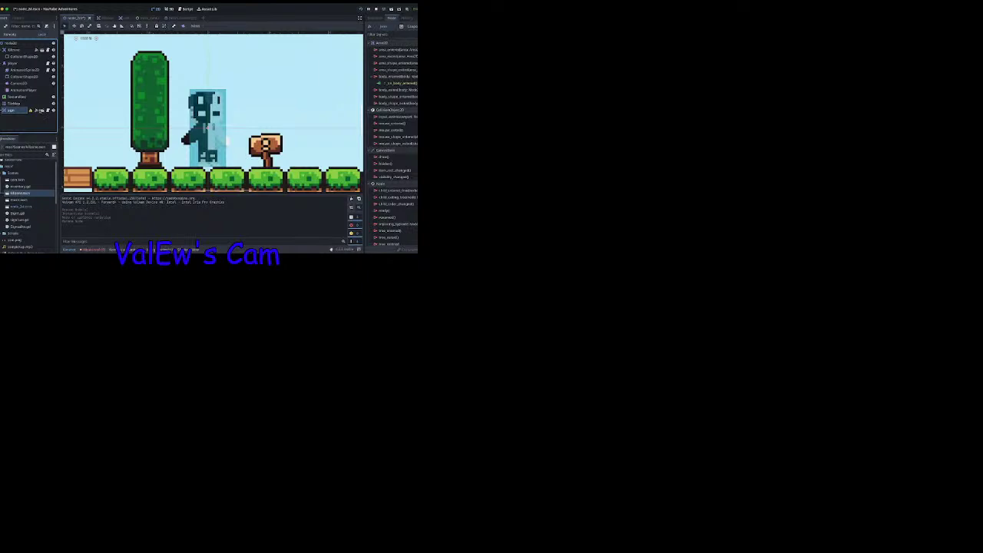
click(48, 112)
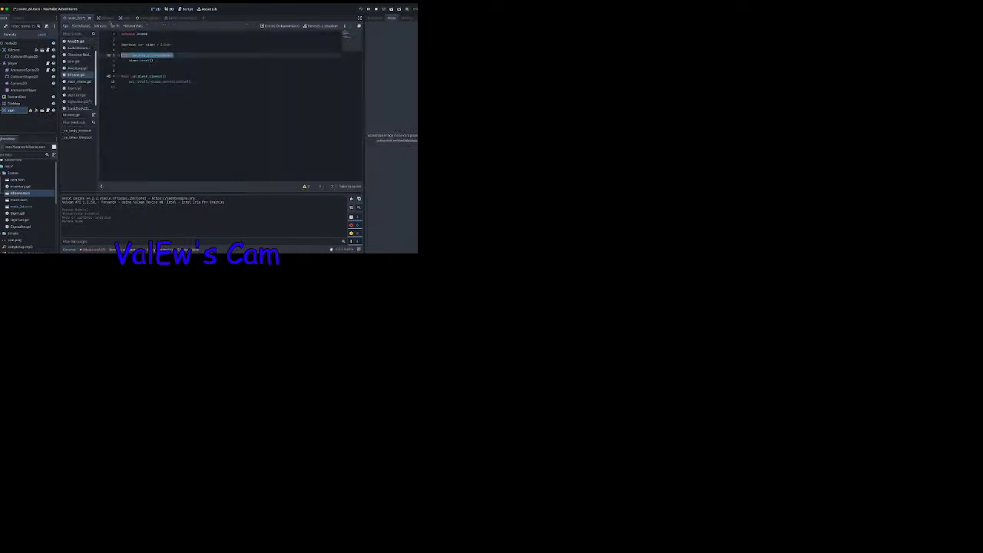
click(156, 9)
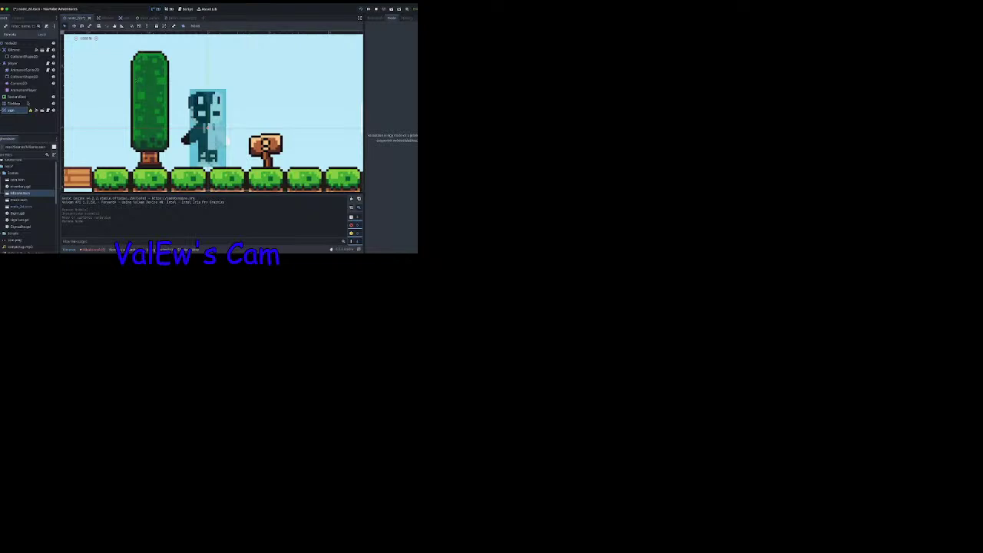
Move the new sign node onto the wooden signpost between the player and the purple portal in the node_2d scene.
scroll(112, 146, down, 6)
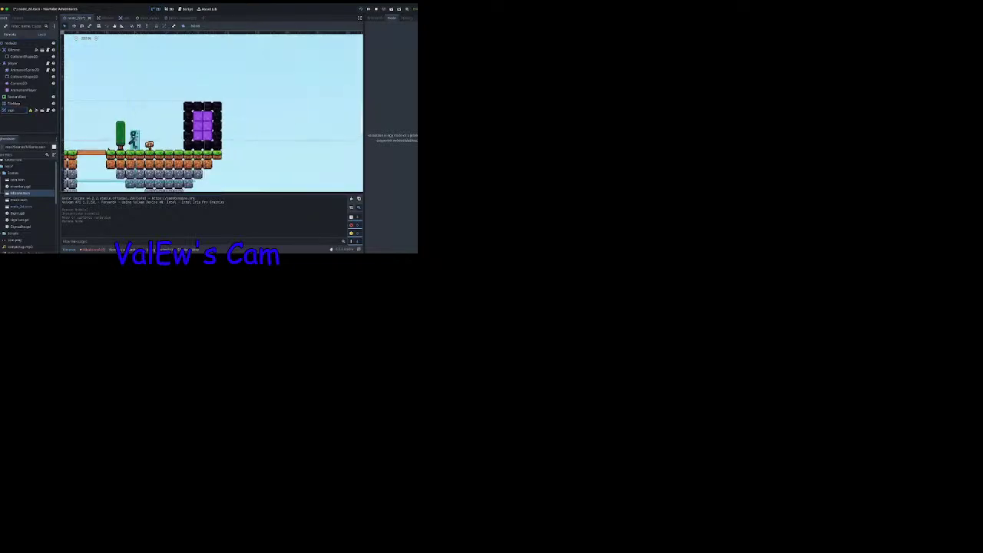
scroll(109, 149, down, 5)
scroll(109, 147, up, 7)
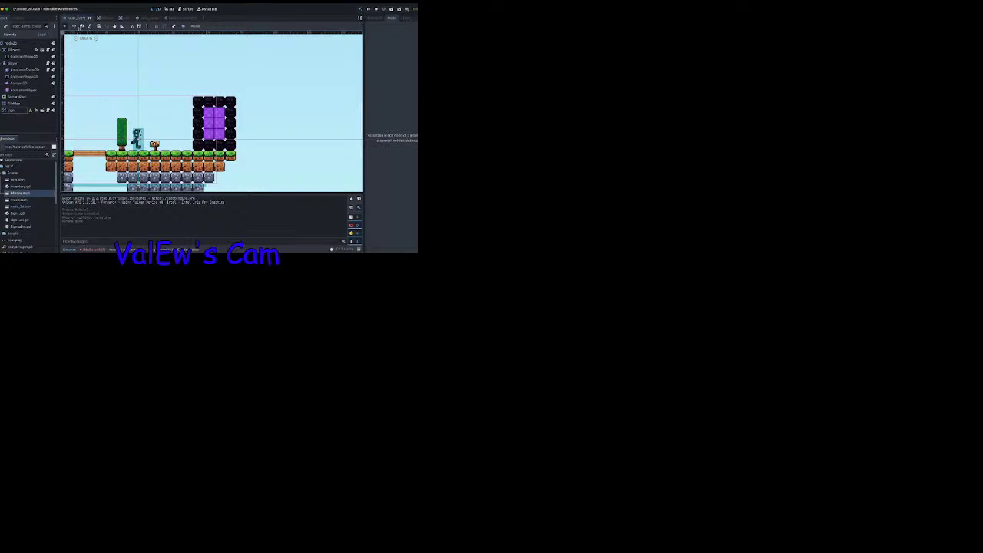
click(74, 26)
scroll(127, 138, down, 10)
scroll(126, 139, up, 13)
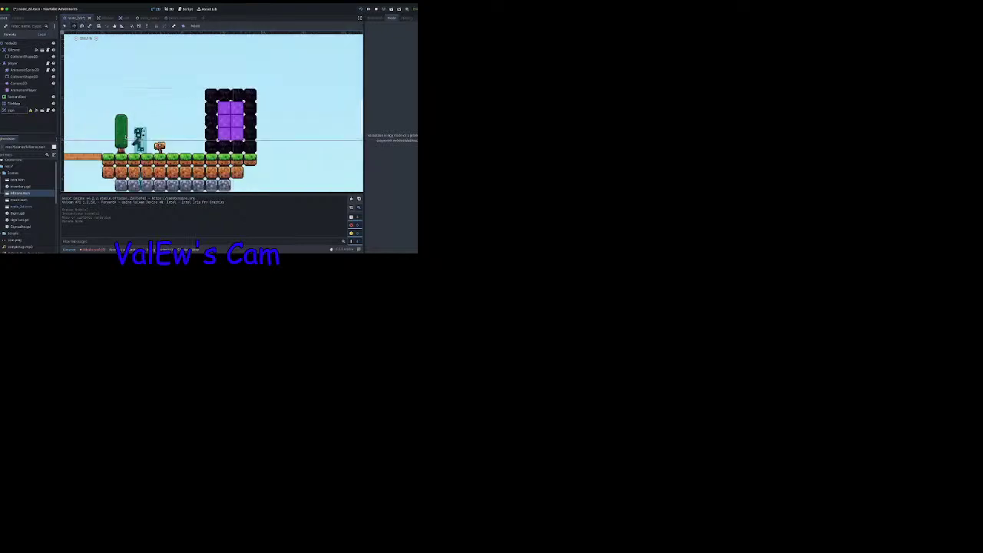
scroll(127, 139, up, 4)
scroll(126, 138, down, 12)
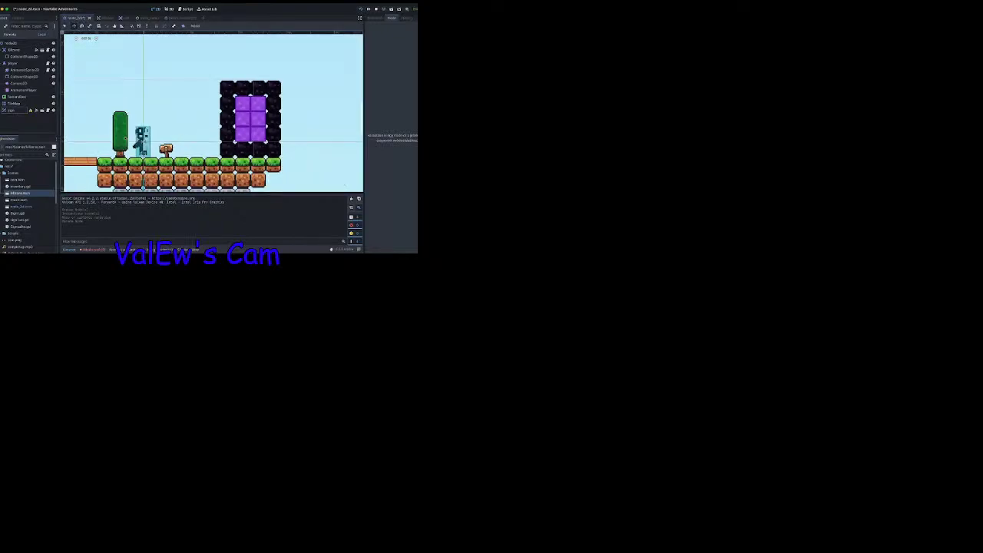
scroll(126, 140, up, 8)
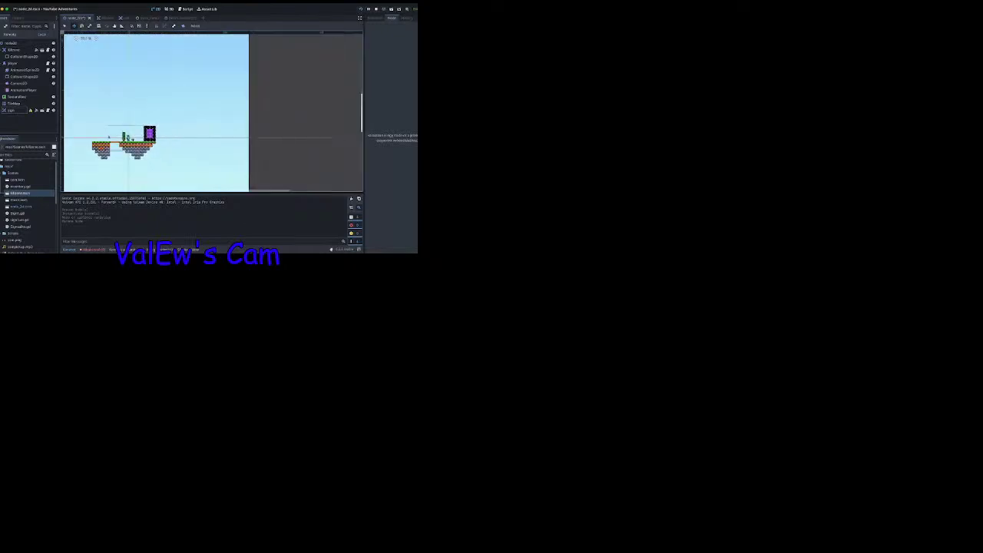
scroll(163, 160, up, 10)
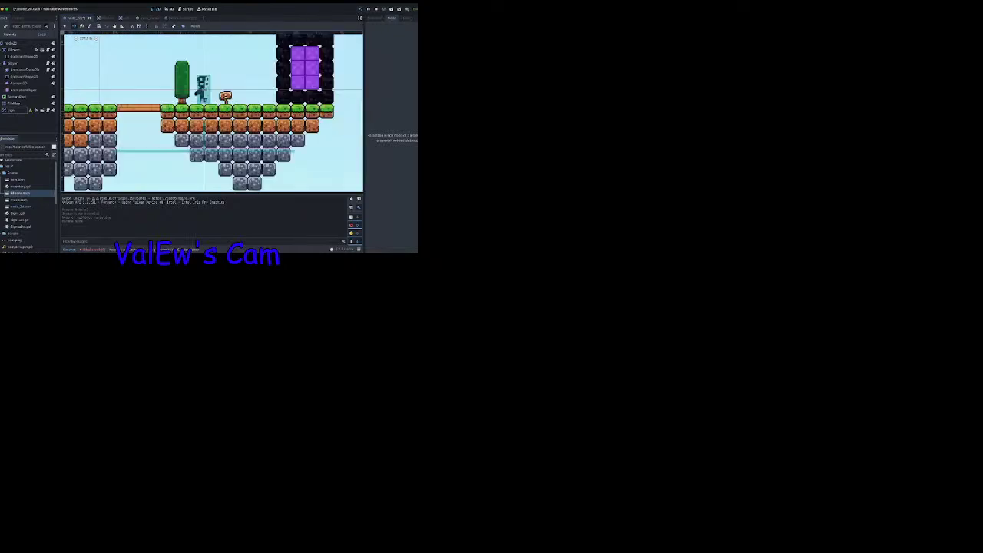
scroll(186, 157, down, 2)
scroll(186, 157, up, 1)
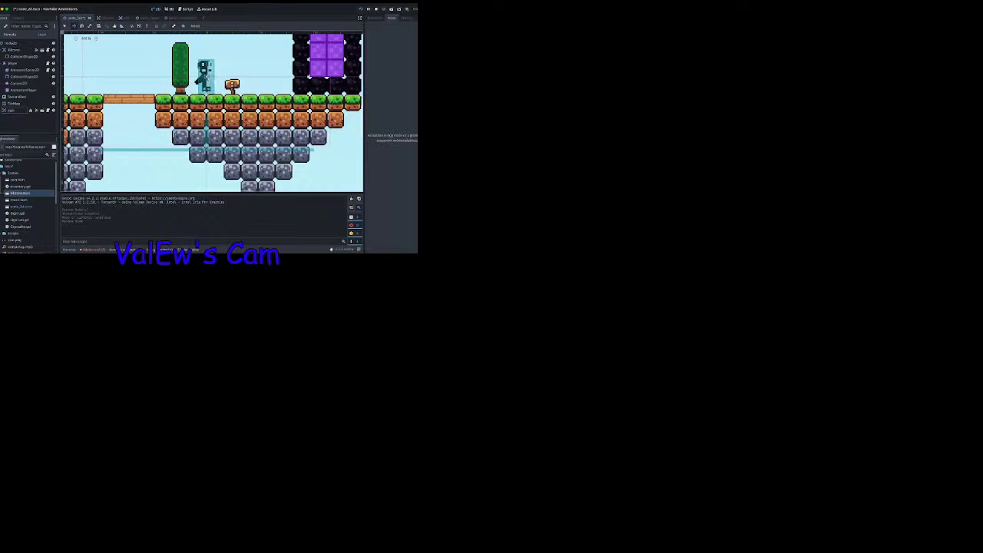
click(11, 110)
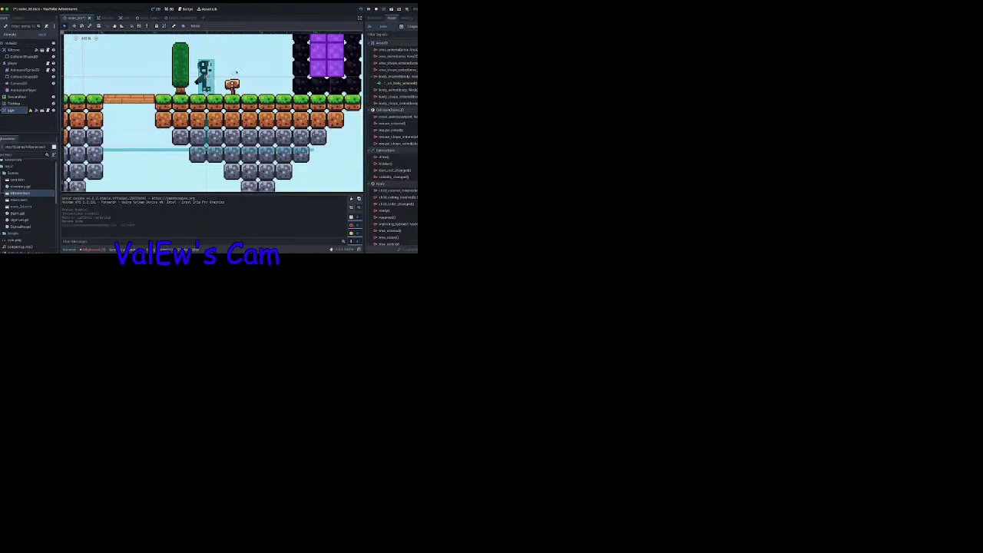
Run the project to test the repositioned sign node and close the game.
click(361, 9)
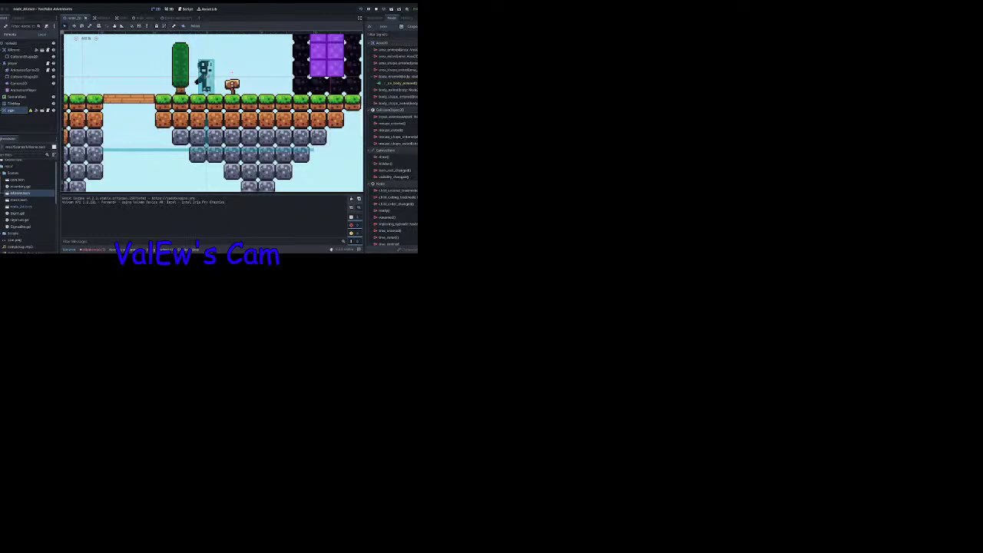
click(118, 51)
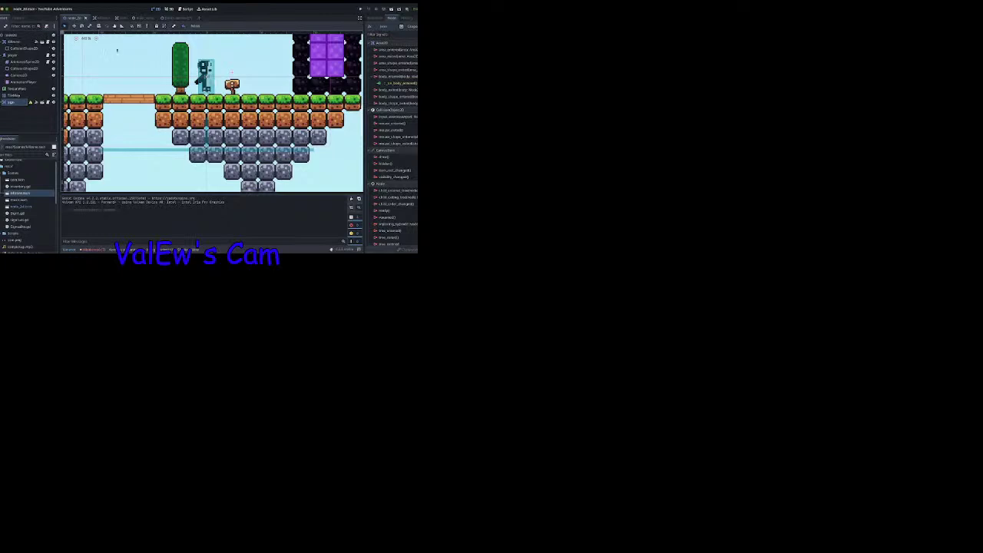